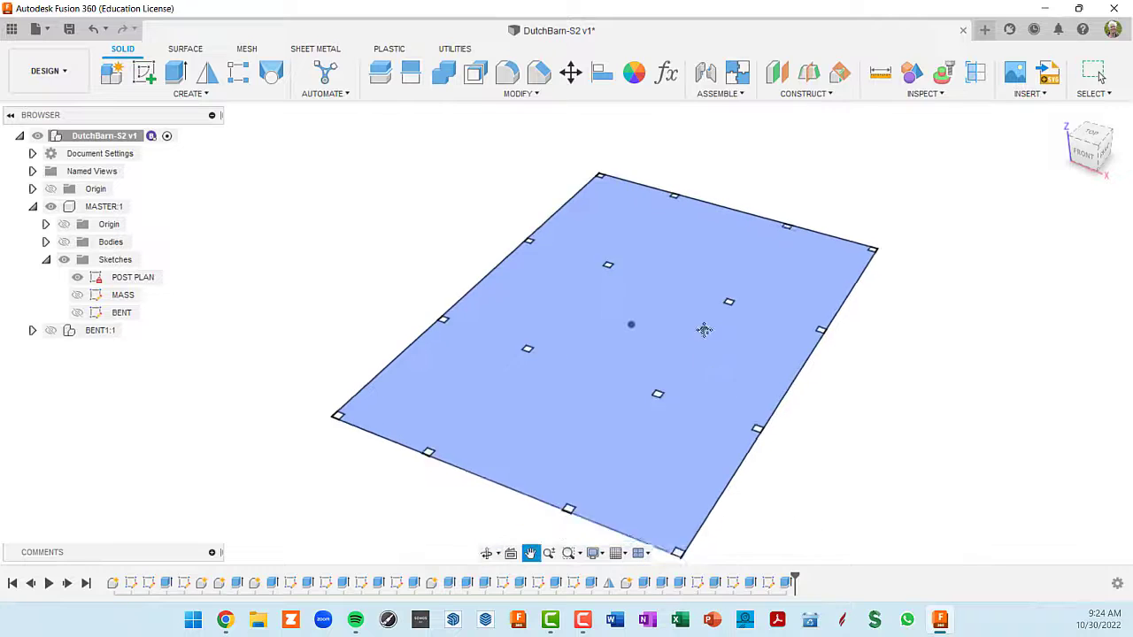
- Show the MASS sketch in the MASTER component and hide the POST PLAN sketch
scroll(680, 385, up, 2)
click(782, 297)
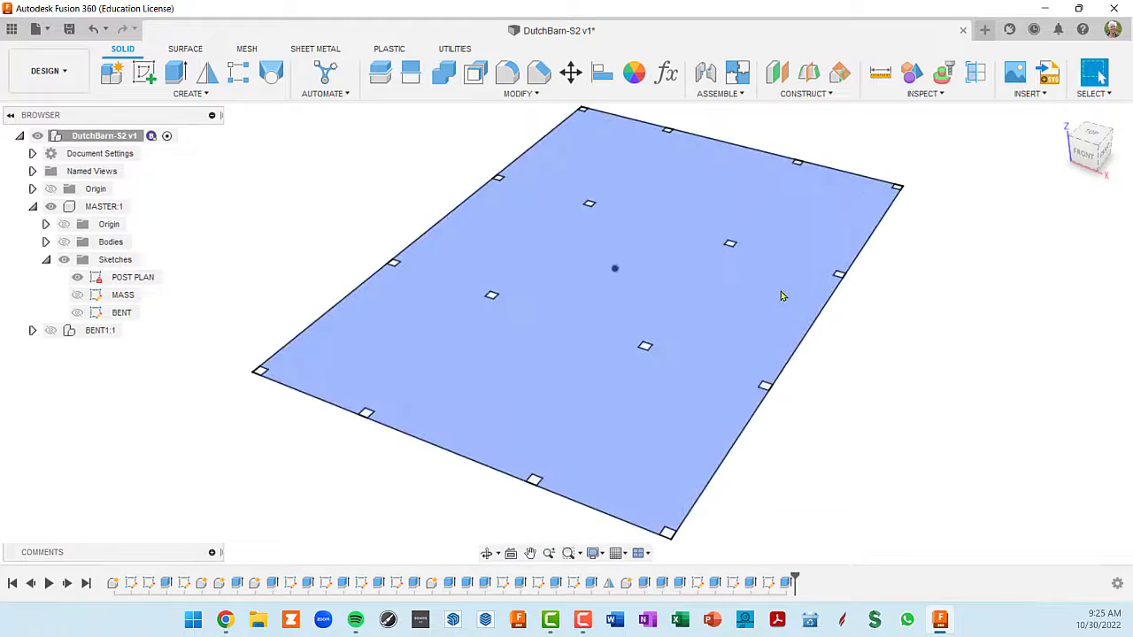
mouse_move(698, 345)
shift+middle_down()
mouse_move(691, 319)
mouse_move(675, 339)
shift+middle_up()
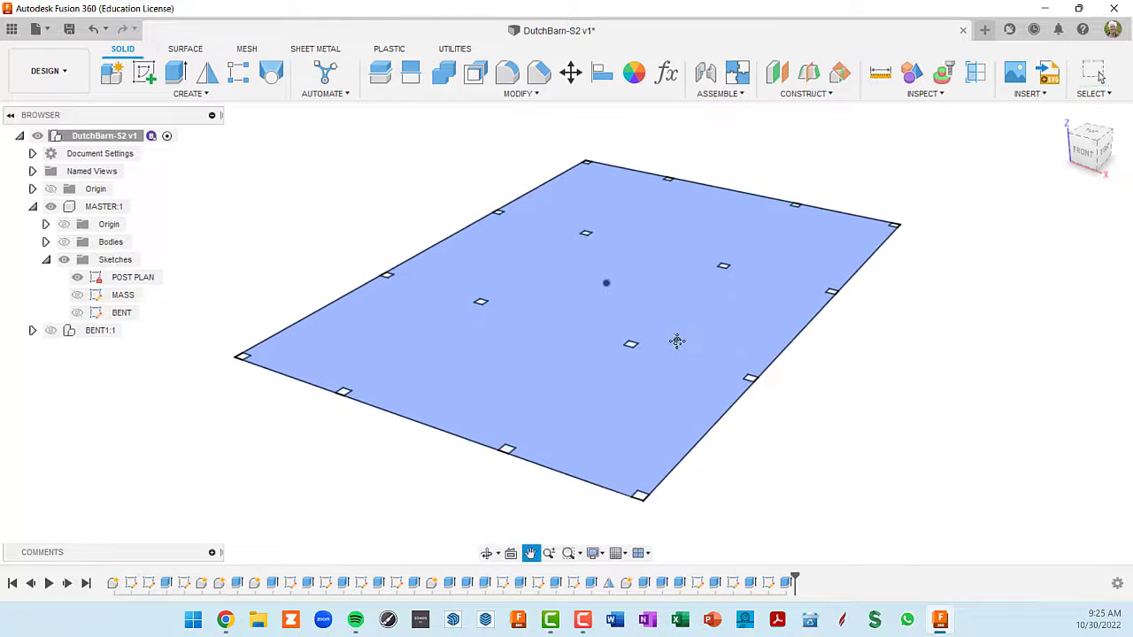
click(232, 342)
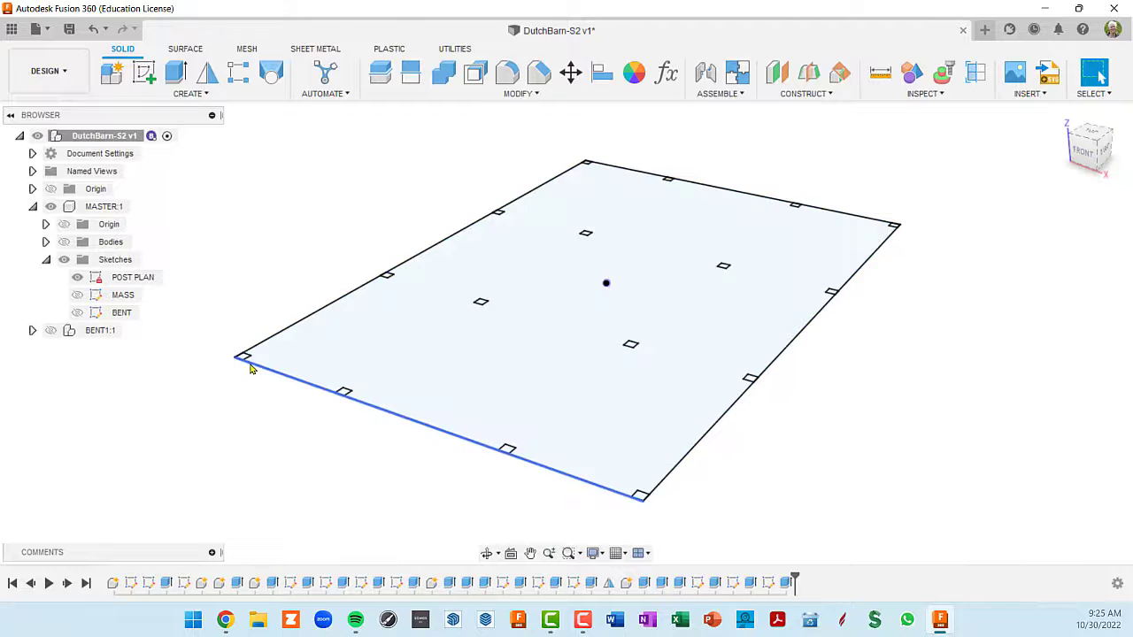
click(78, 294)
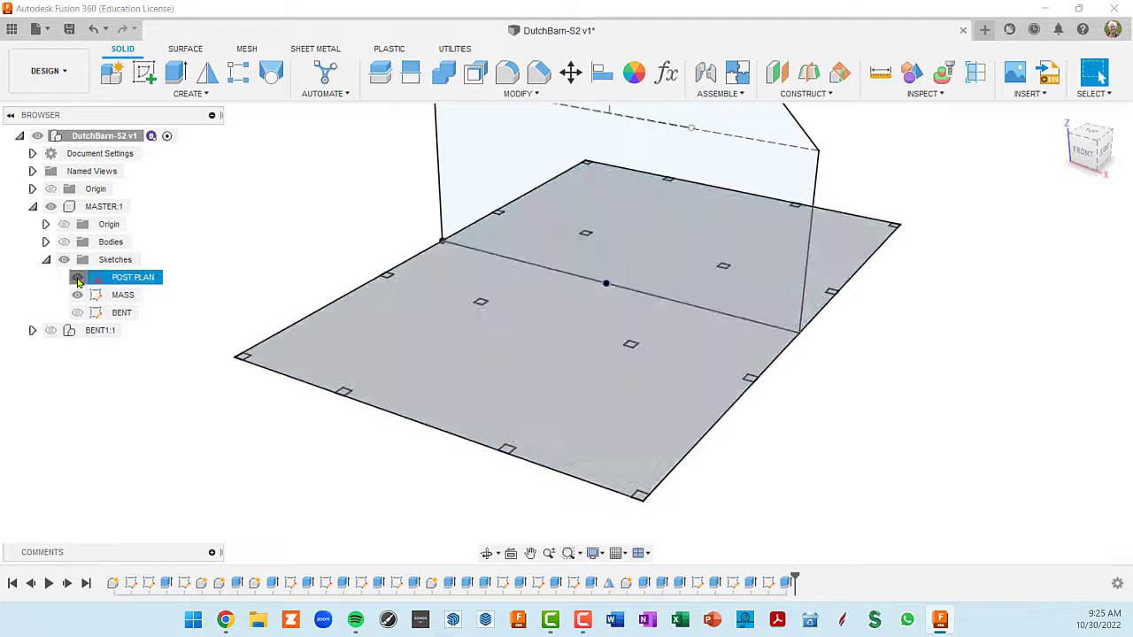
click(77, 277)
mouse_move(499, 352)
shift+middle_down()
mouse_move(552, 288)
mouse_move(522, 351)
shift+middle_up()
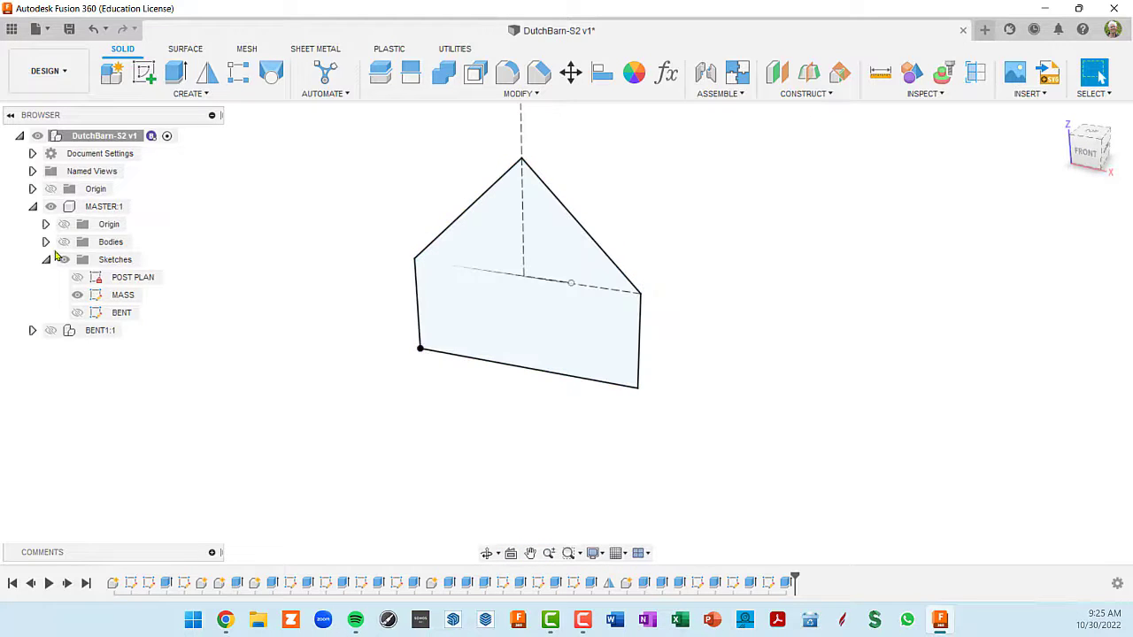
- Show and expand the MASTER component's bodies, and hide the MASS sketch
click(64, 242)
click(46, 241)
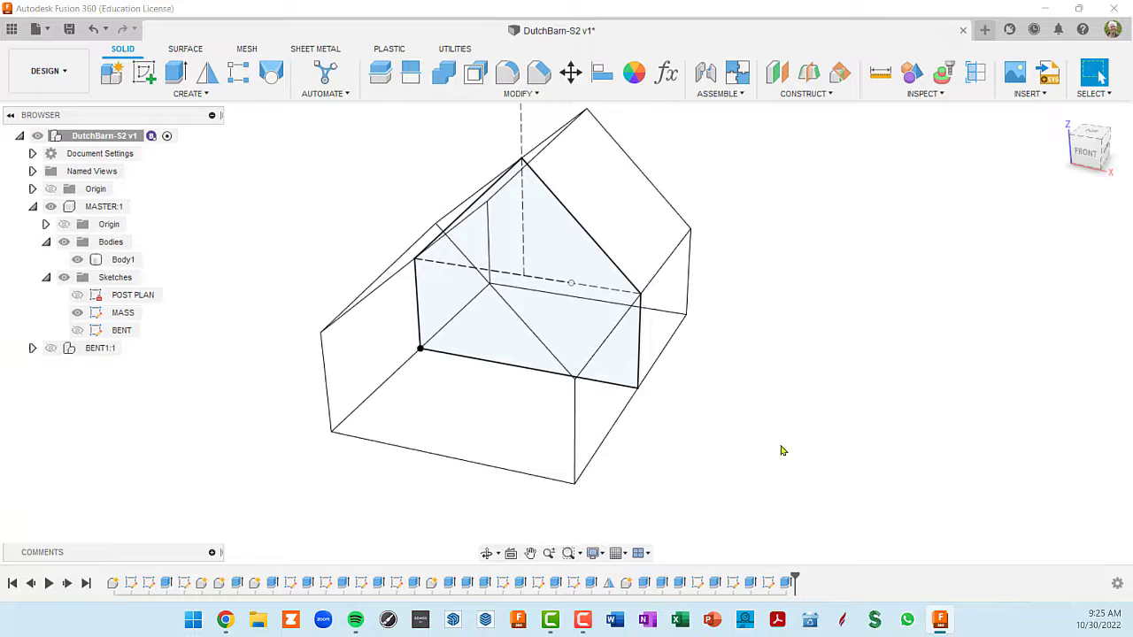
shift+middle_drag(782, 451, 748, 427)
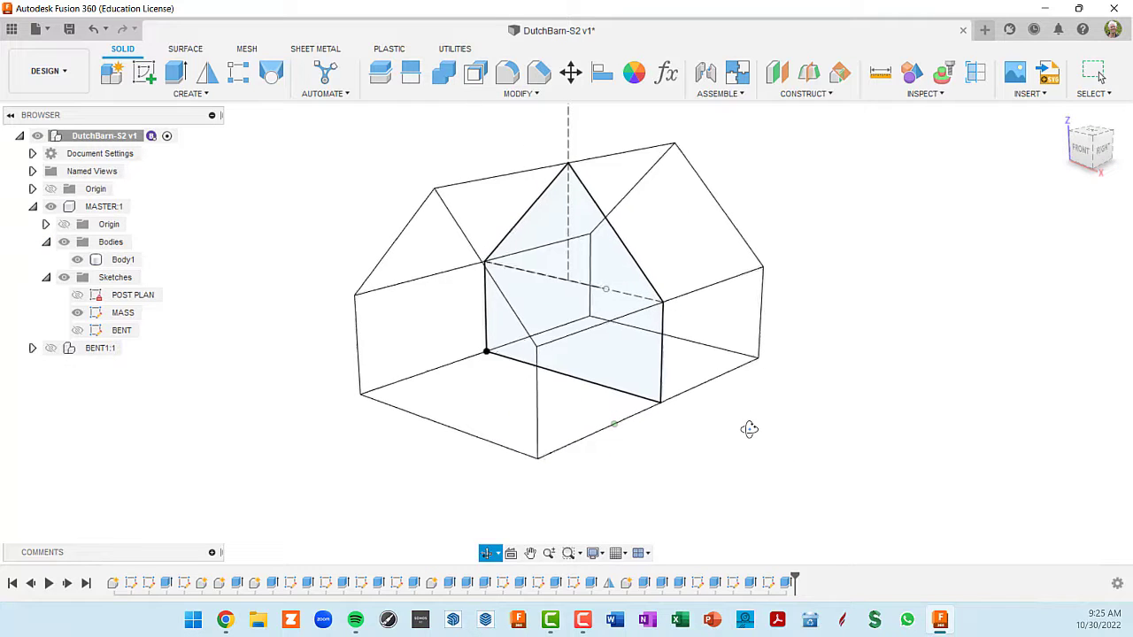
click(78, 313)
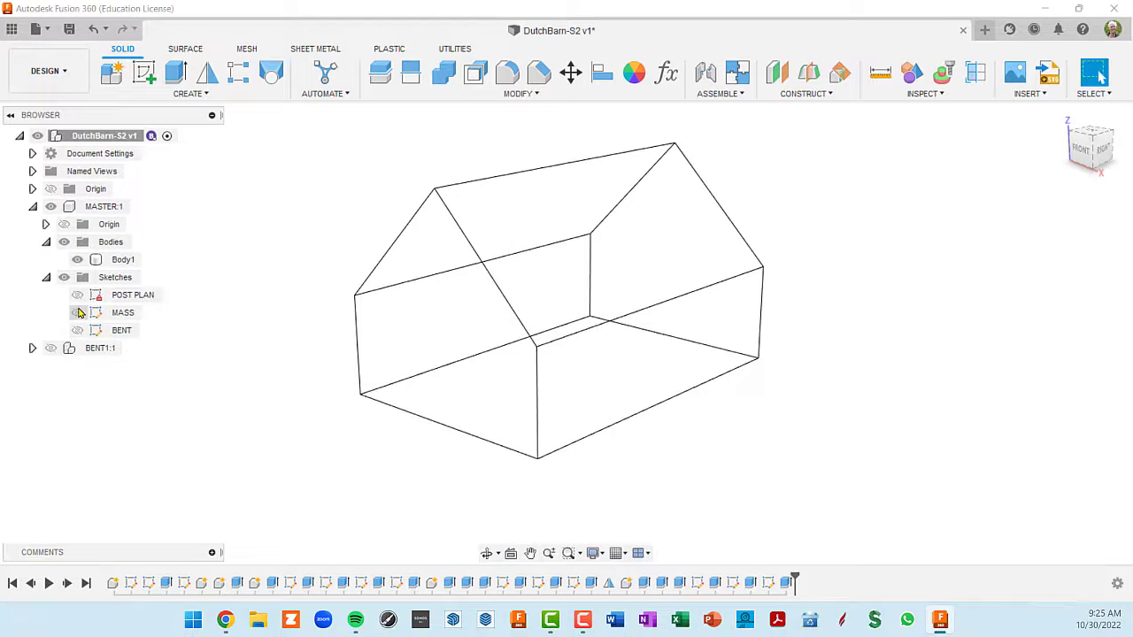
- Show the BENT sketch and hide the MASTER component's bodies so the bent layout stands alone
click(78, 330)
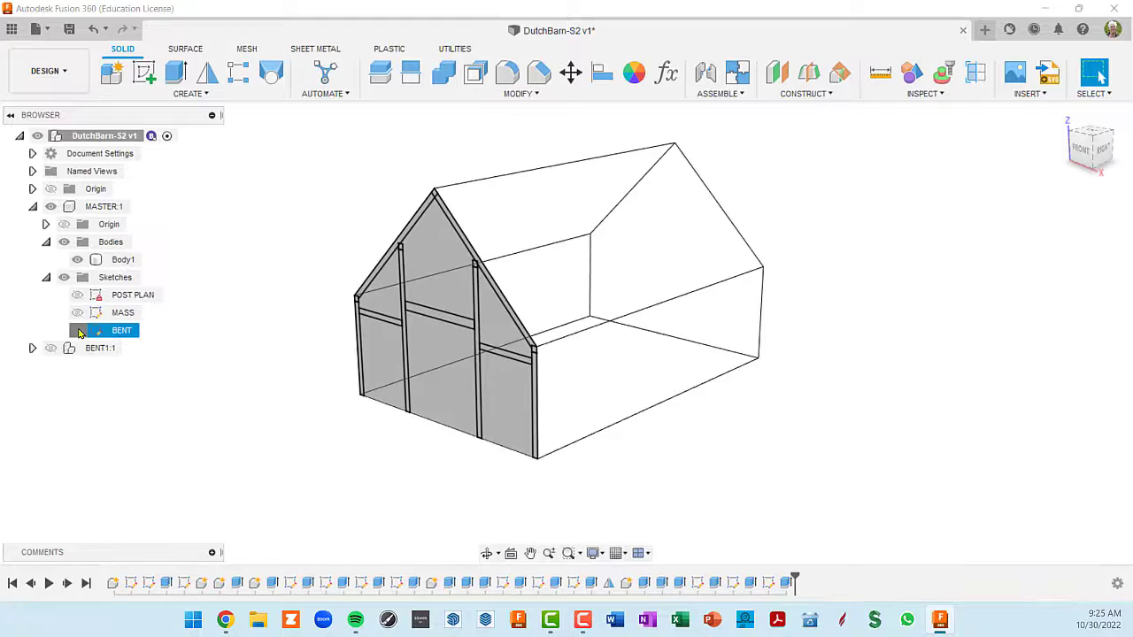
click(76, 295)
click(77, 295)
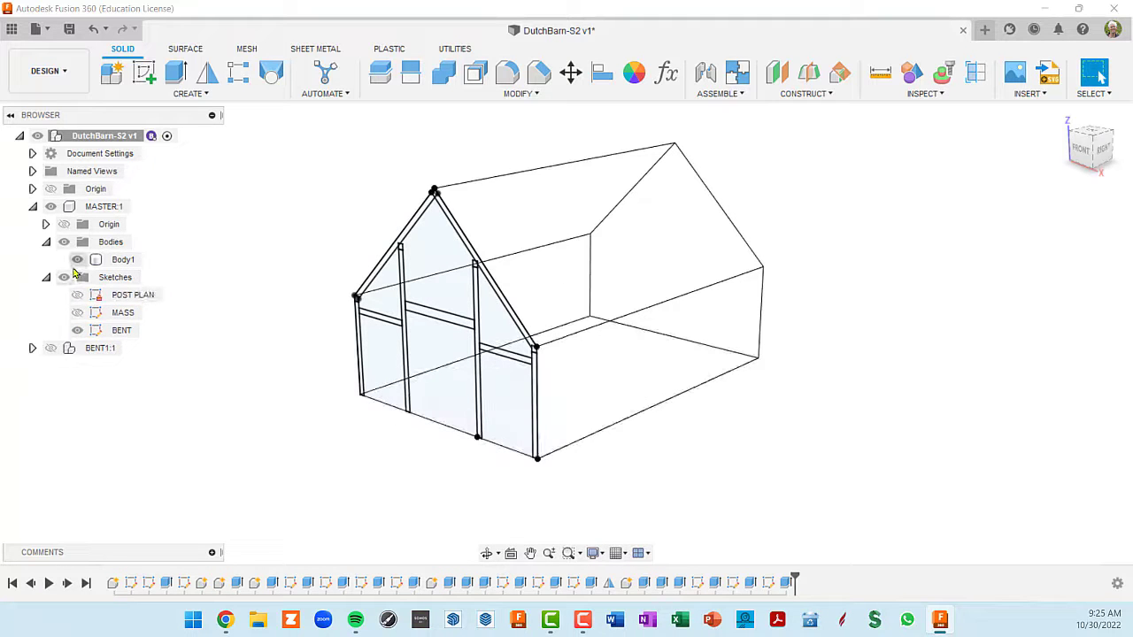
click(64, 243)
shift+middle_drag(446, 395, 493, 380)
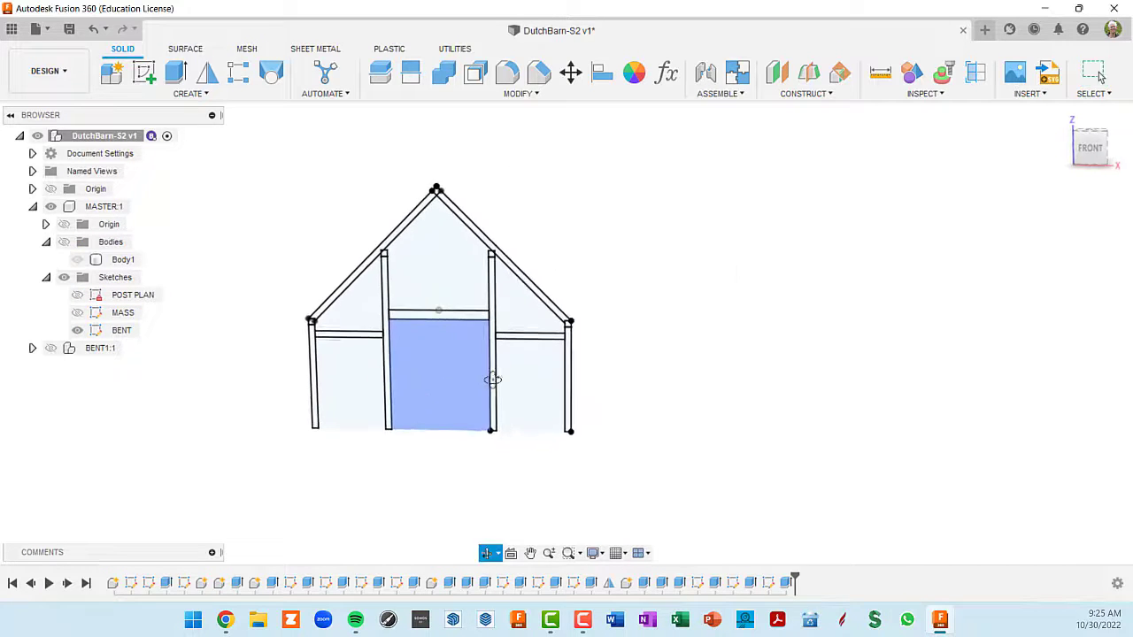
mouse_move(632, 391)
middle_down()
mouse_move(709, 373)
mouse_move(807, 384)
mouse_move(789, 370)
middle_up()
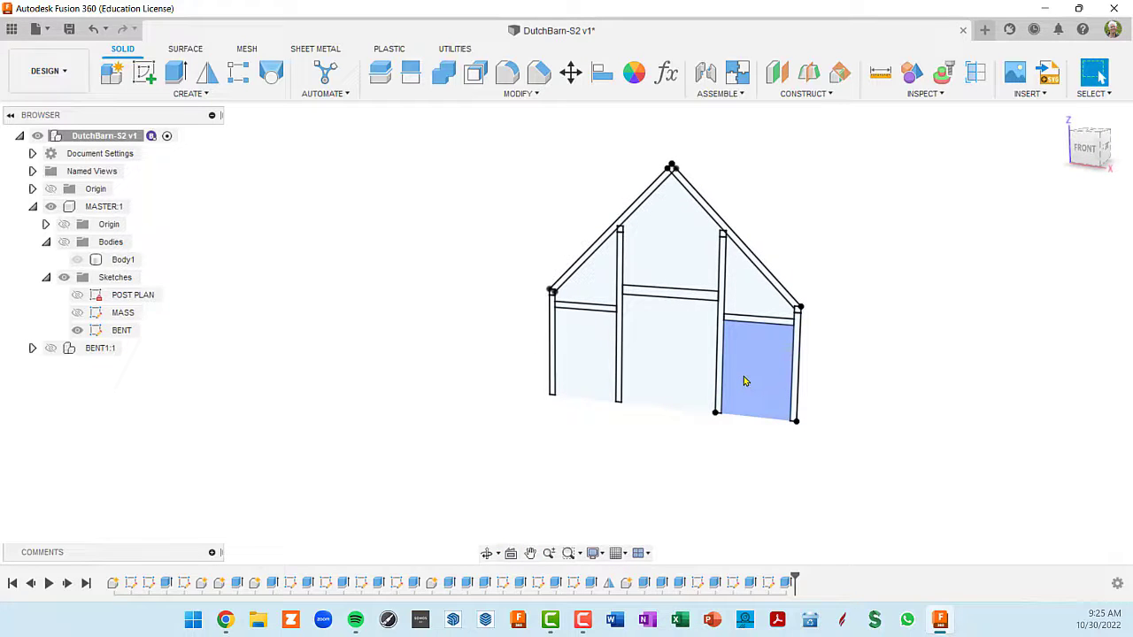
scroll(743, 381, up, 4)
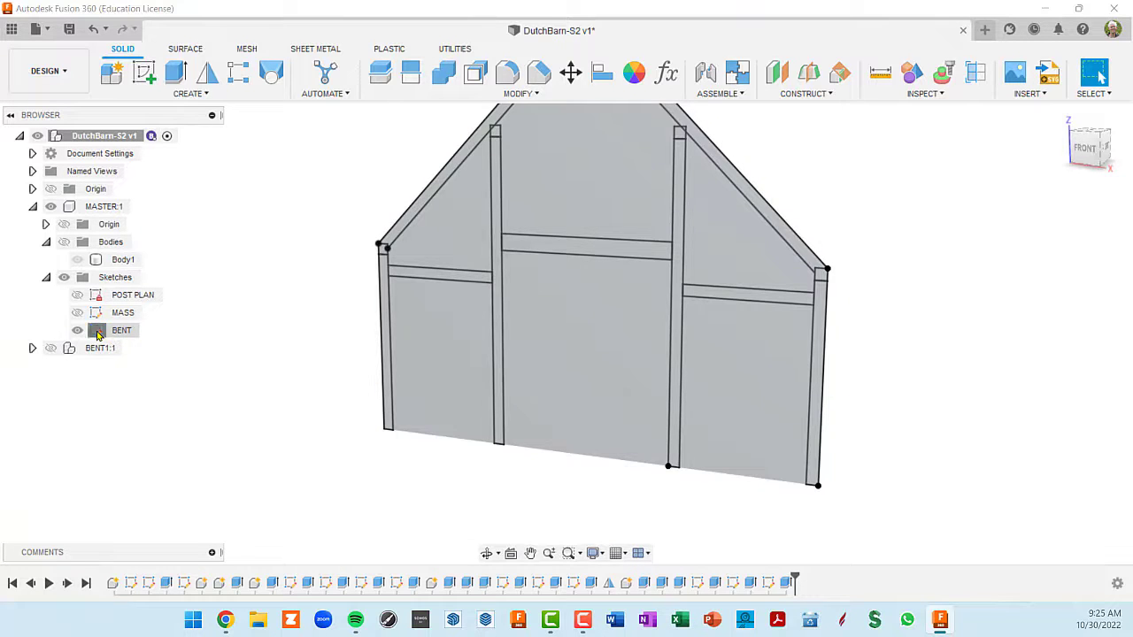
- Open the BENT sketch for editing and bring the joint of the right-hand post and beam into view
double_click(99, 333)
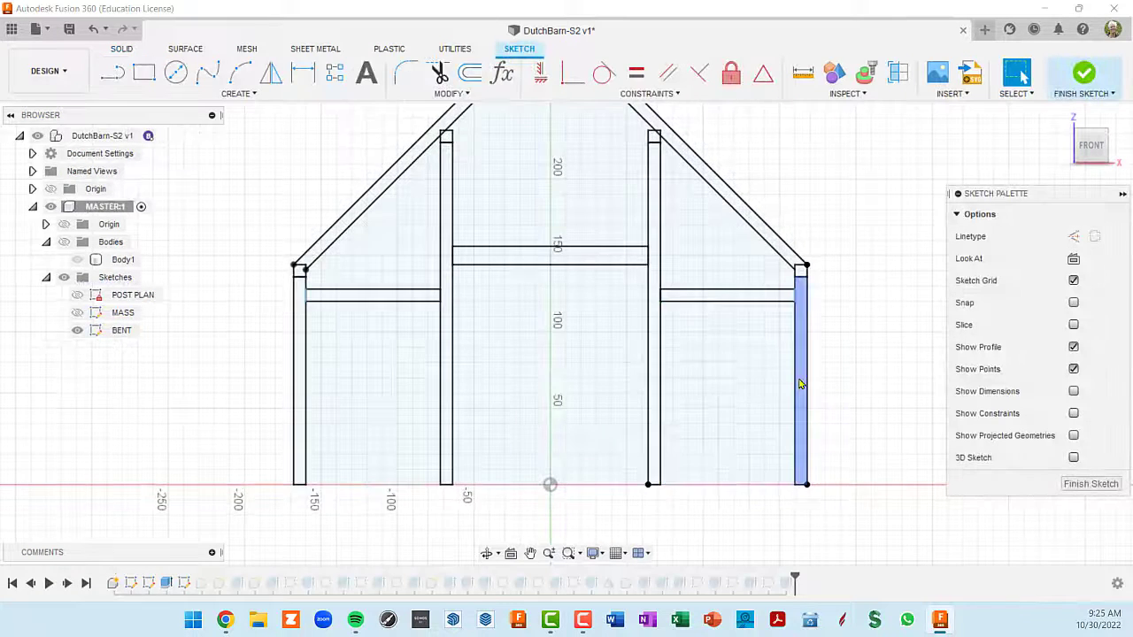
mouse_move(848, 366)
middle_down()
mouse_move(840, 345)
mouse_move(813, 335)
middle_up()
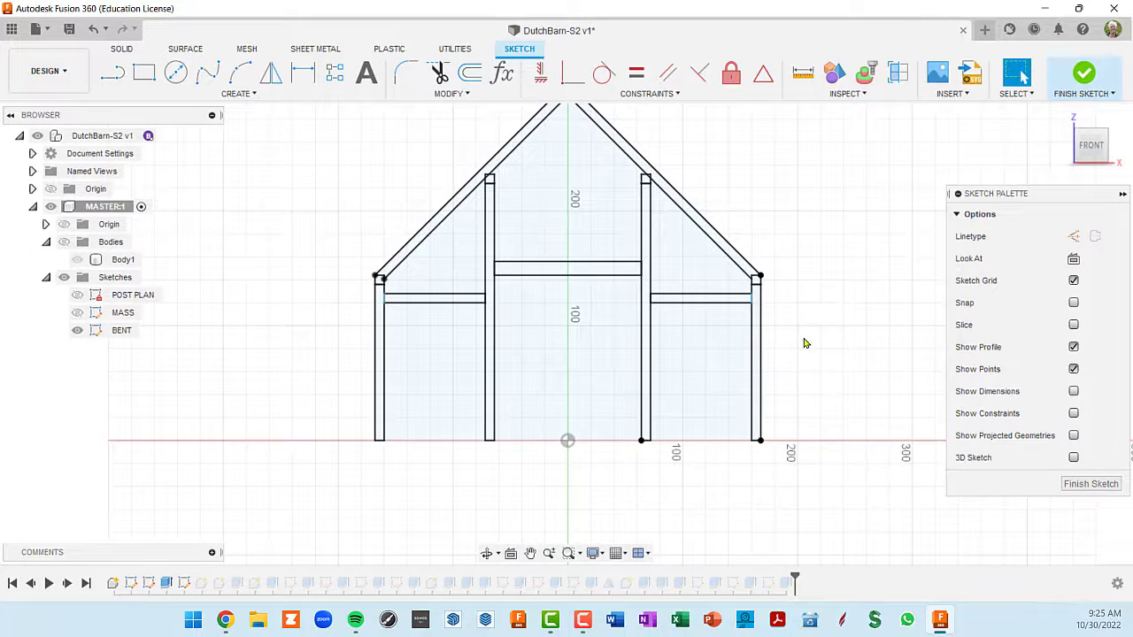
scroll(736, 324, up, 5)
scroll(755, 297, down, 2)
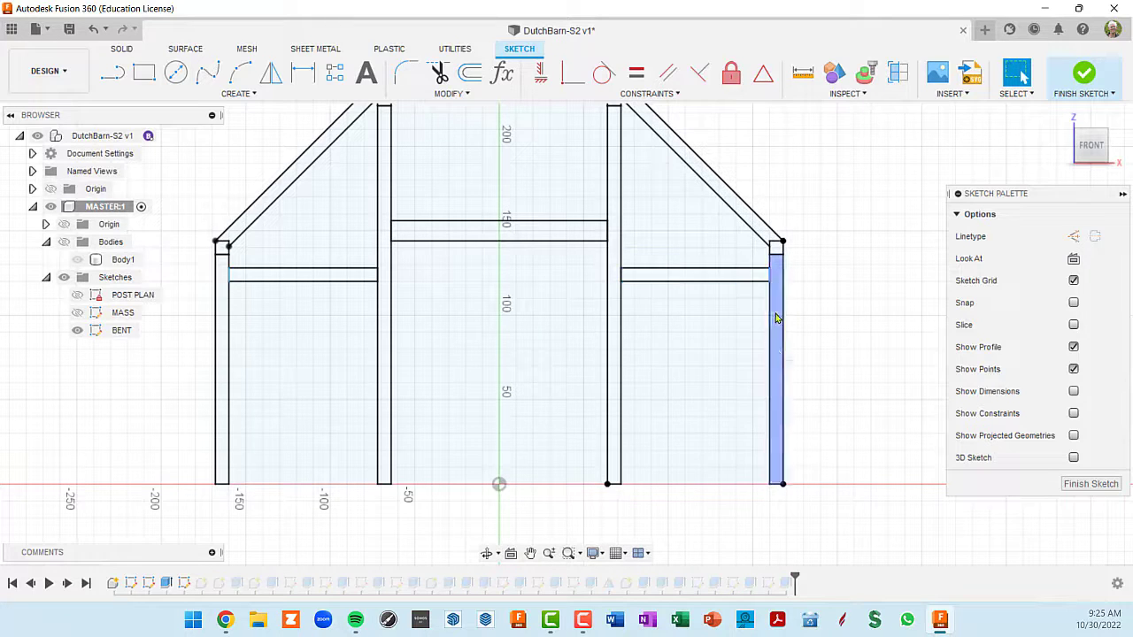
scroll(751, 299, up, 3)
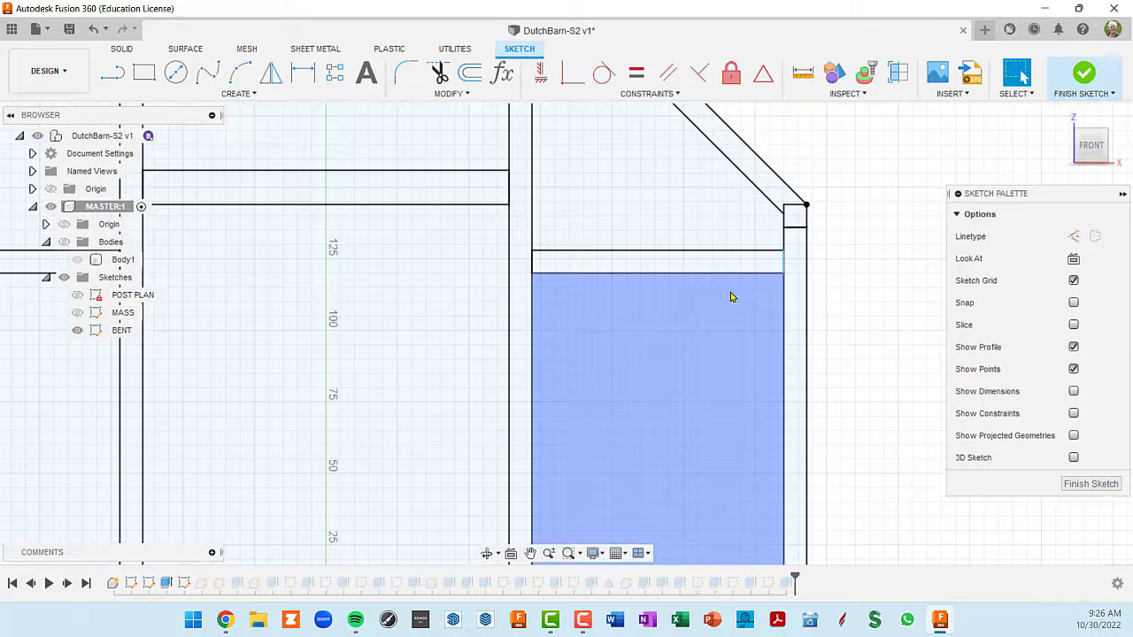
scroll(730, 297, down, 2)
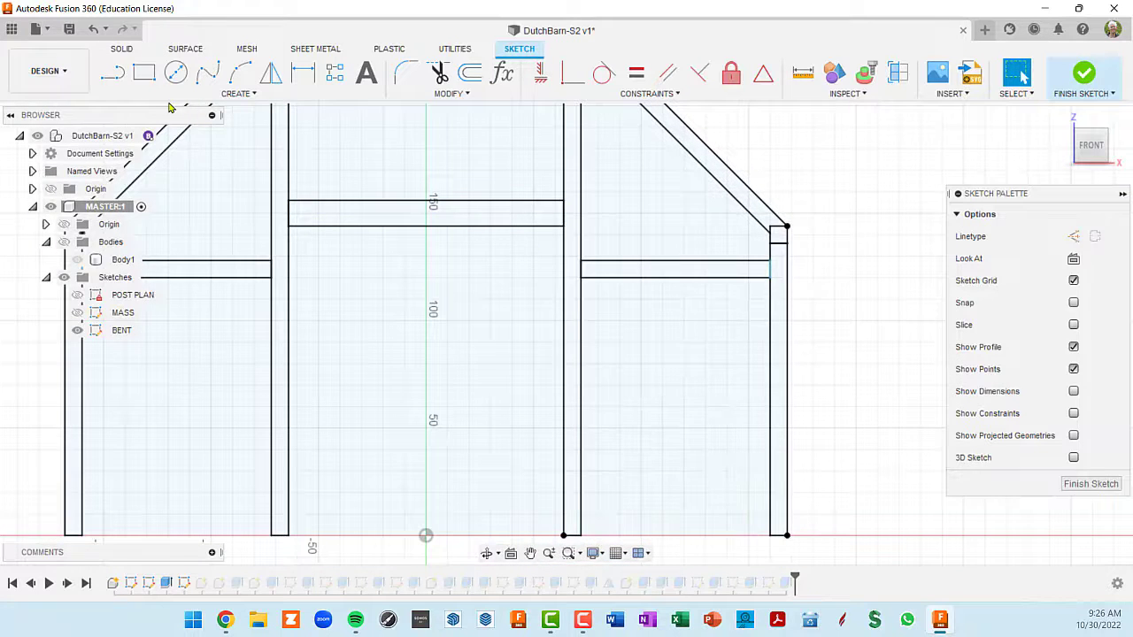
- Sketch a 45° brace line about 3'-5" long from the underside of the right-hand beam to the inner face of the outer post
click(113, 72)
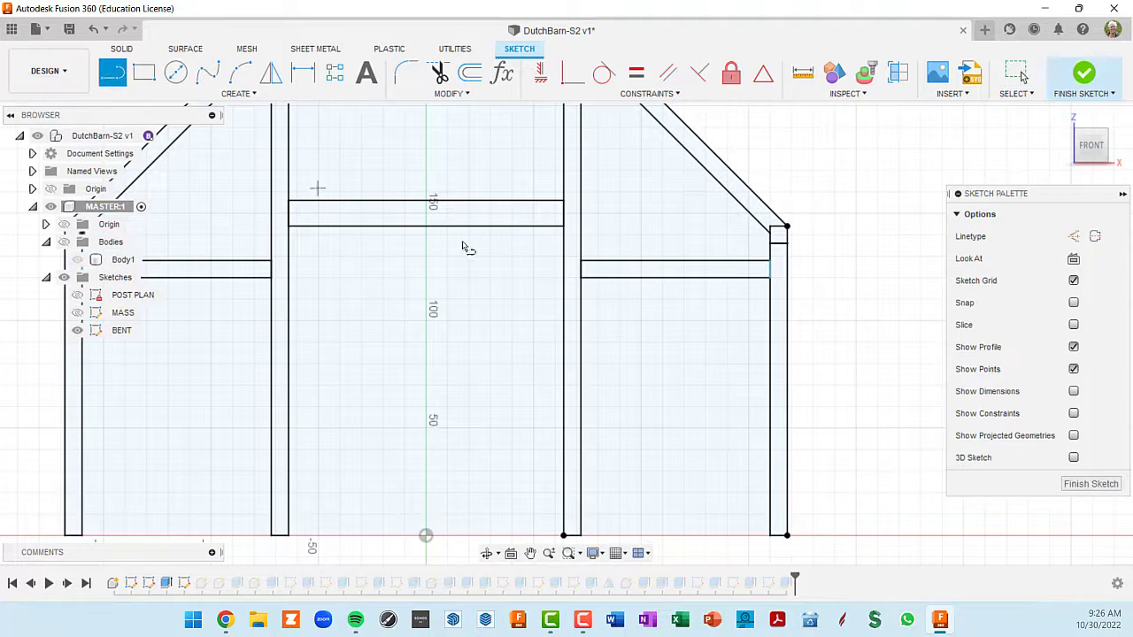
click(708, 278)
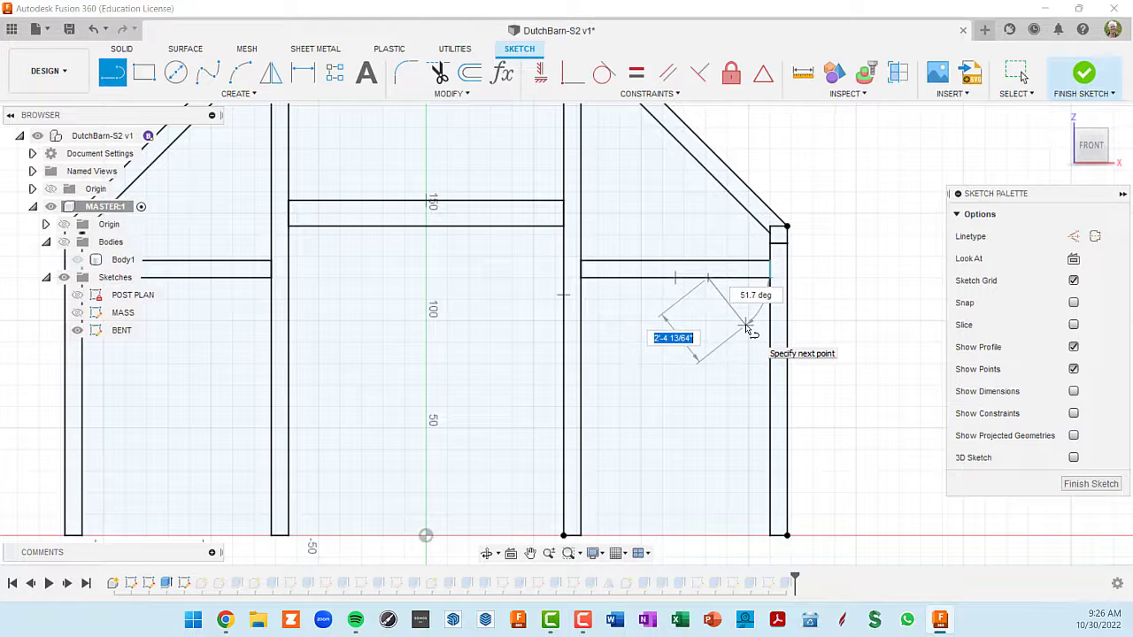
key(Tab)
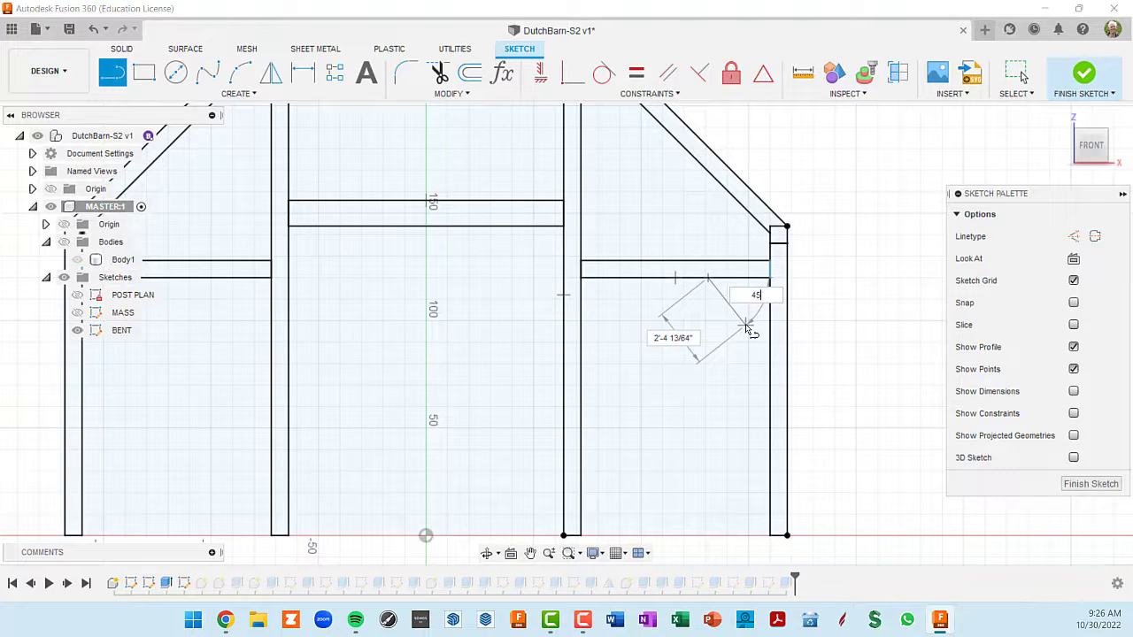
text(45)
key(Tab)
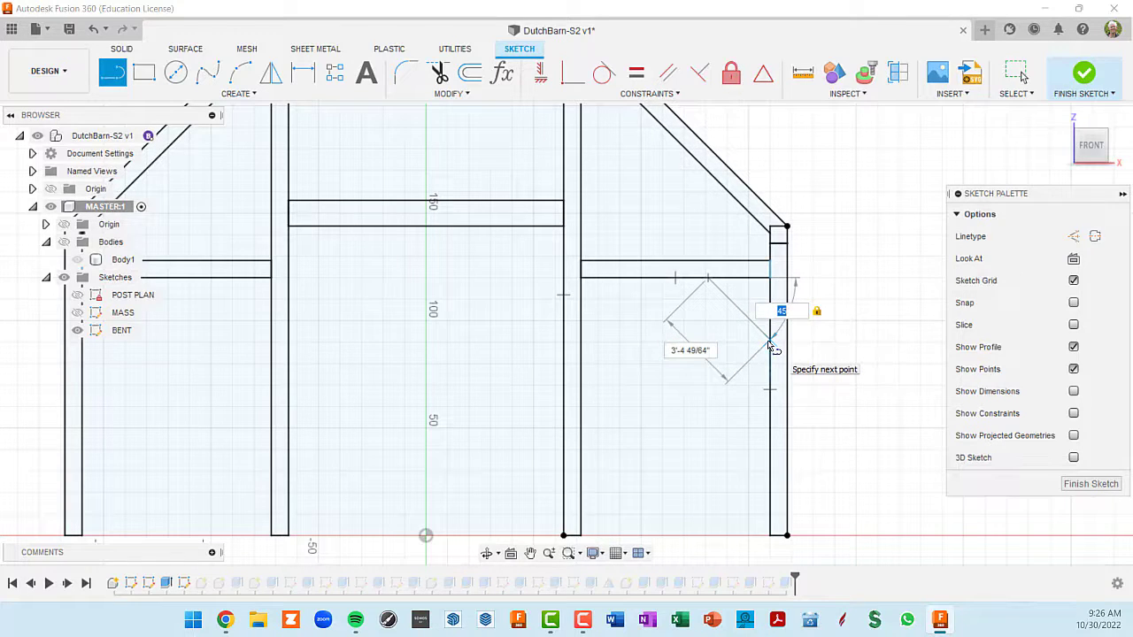
double_click(770, 345)
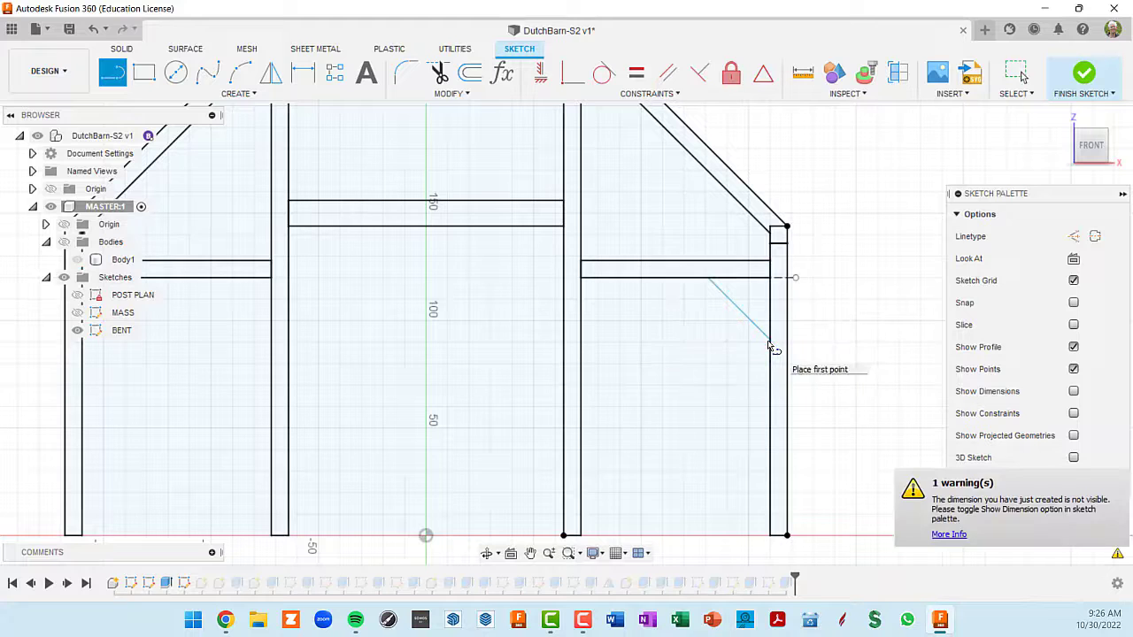
scroll(877, 428, up, 2)
scroll(876, 428, up, 1)
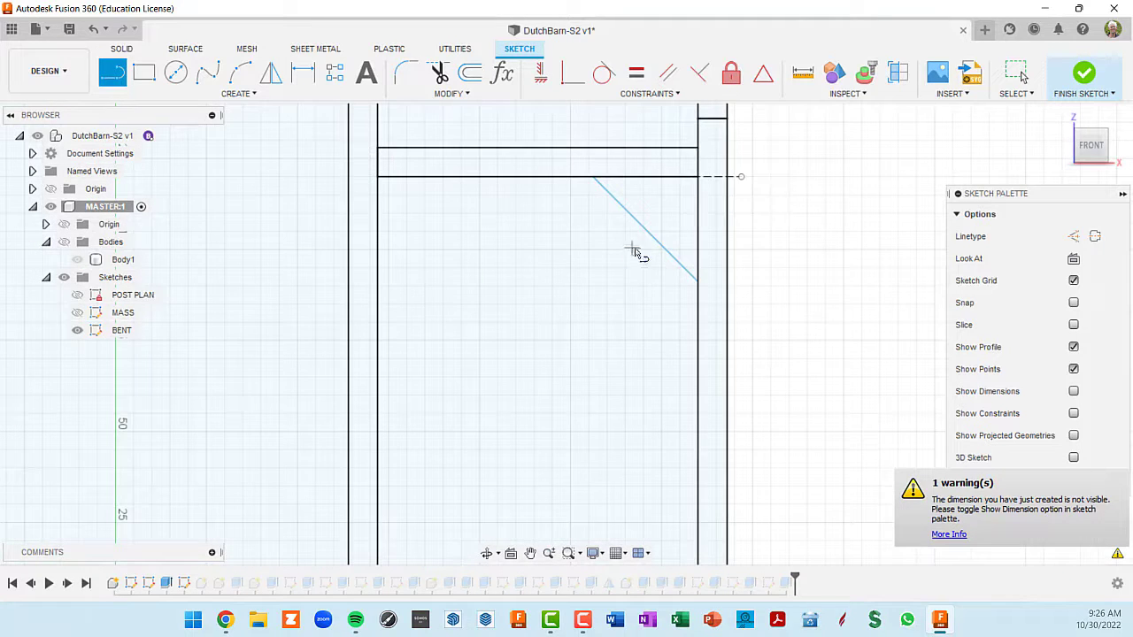
key(Escape)
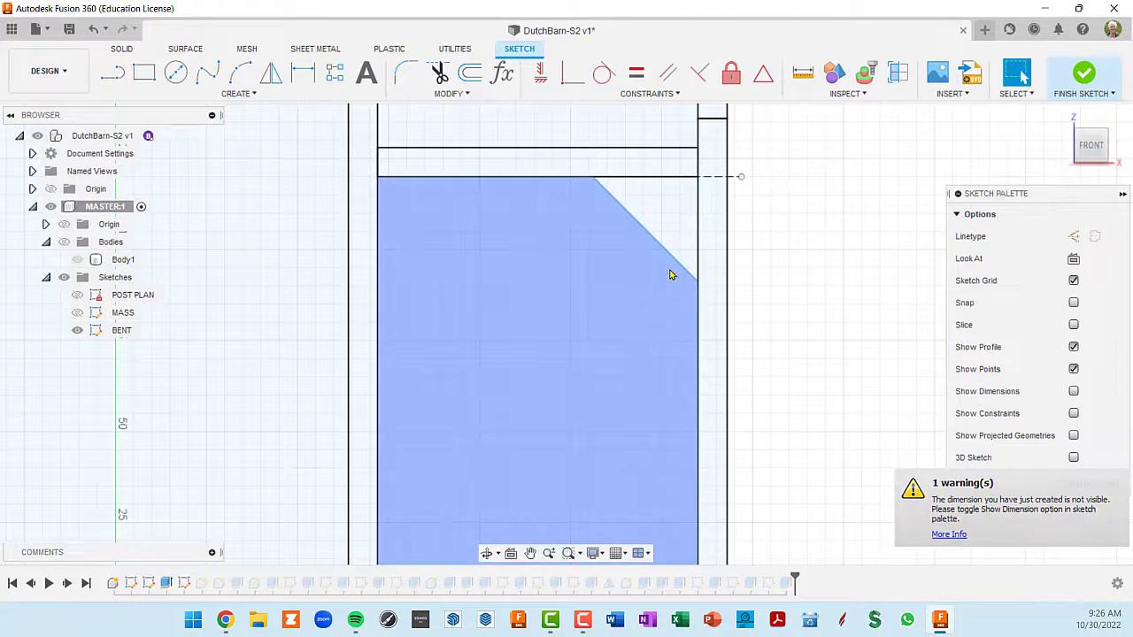
- Move the brace line away from the post-and-beam corner until it is about 5' long
click(660, 270)
mouse_move(648, 281)
mouse_down()
mouse_move(574, 392)
mouse_move(670, 272)
mouse_move(658, 313)
mouse_move(660, 298)
mouse_up()
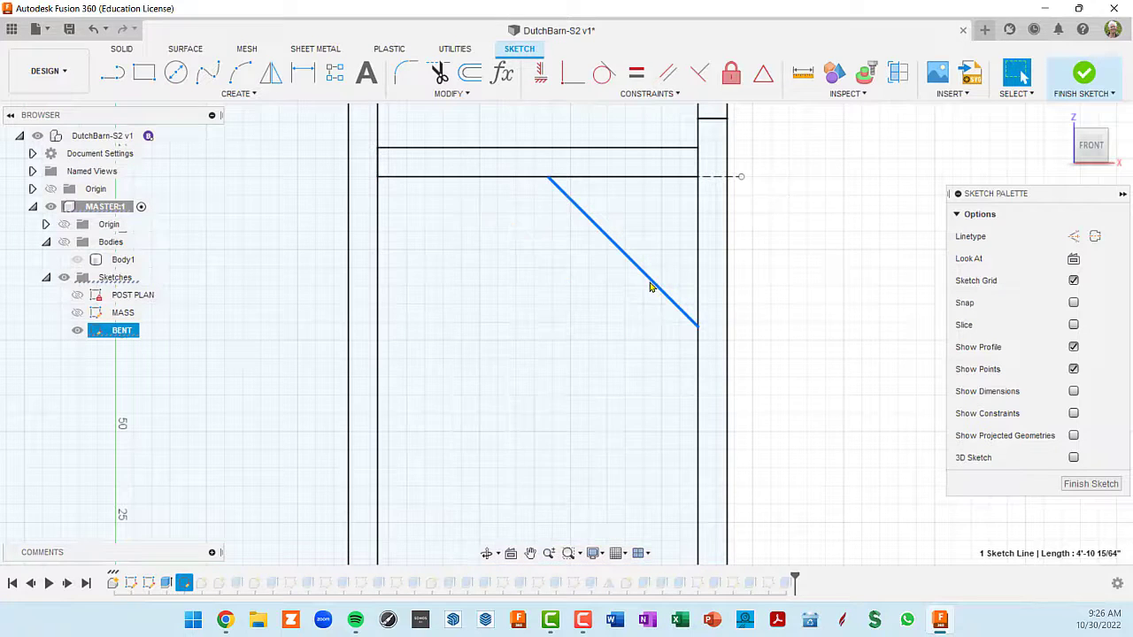
mouse_move(650, 283)
mouse_down()
mouse_move(612, 366)
mouse_move(670, 262)
mouse_move(628, 322)
mouse_move(634, 349)
mouse_move(645, 291)
mouse_up()
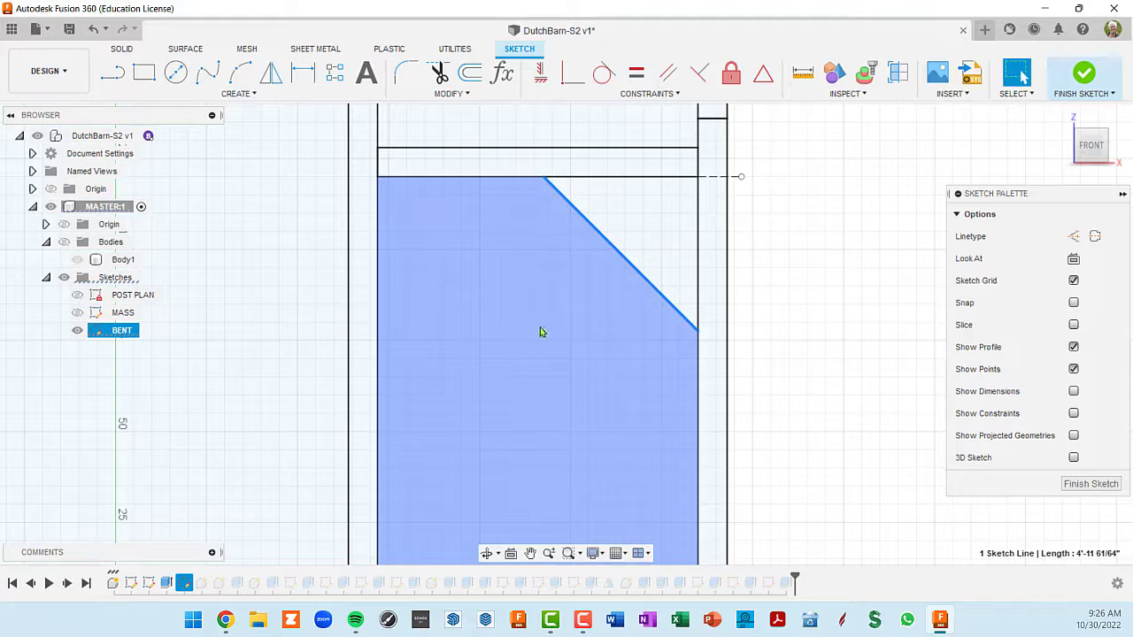
- Examine the constraints at both endpoints of the brace line, where it meets the beam and the post
scroll(569, 203, up, 2)
scroll(592, 202, down, 3)
scroll(592, 203, down, 2)
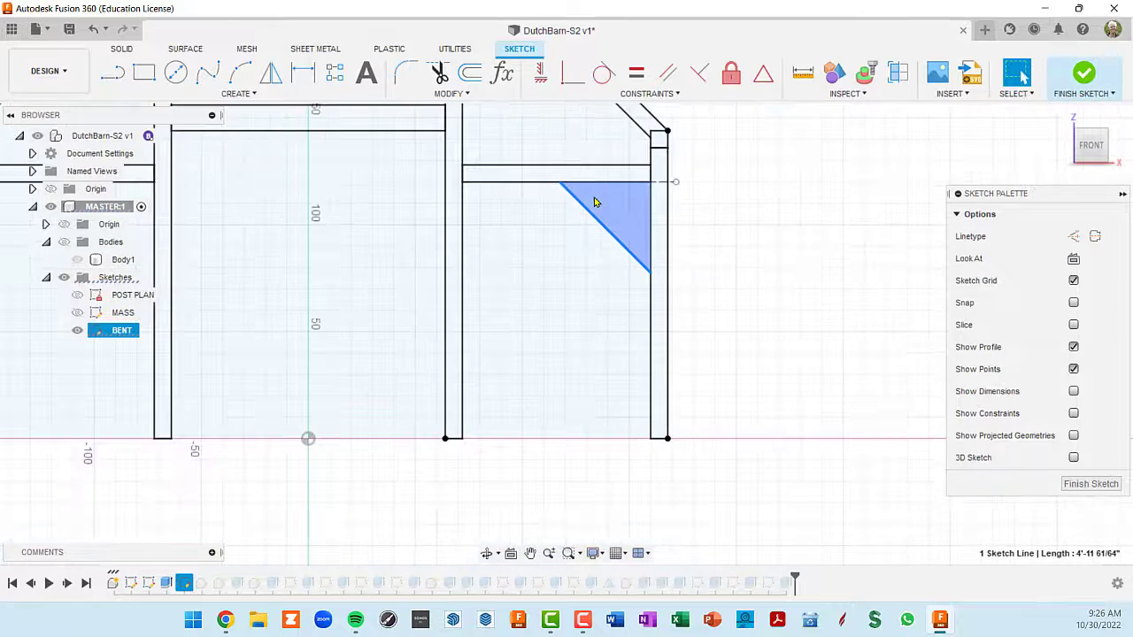
scroll(620, 235, up, 3)
scroll(612, 226, up, 1)
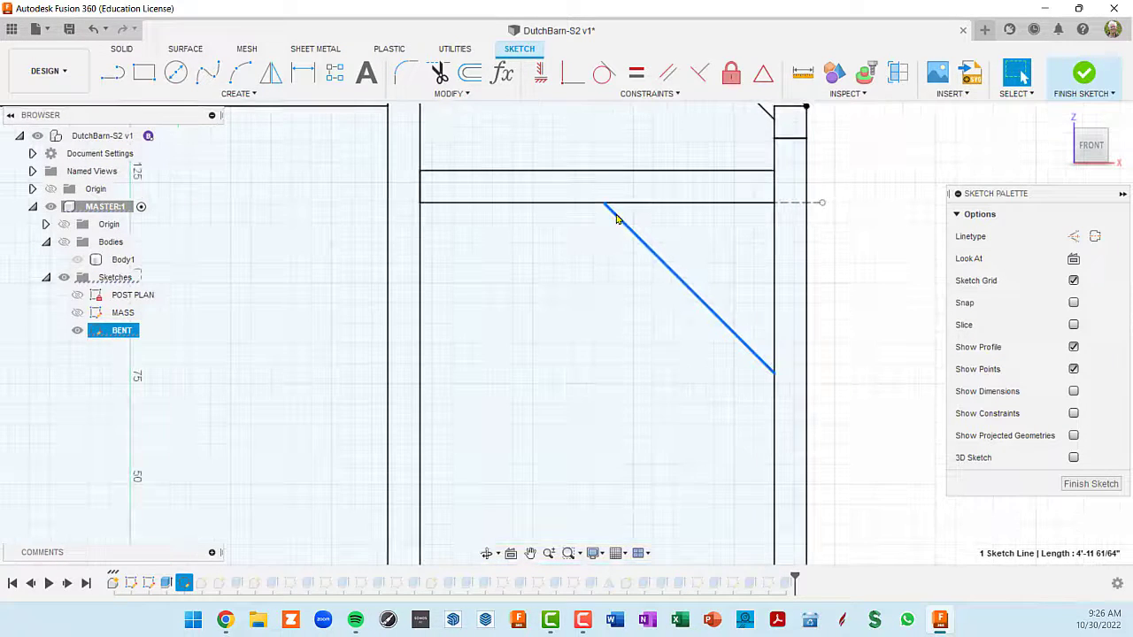
scroll(613, 217, up, 2)
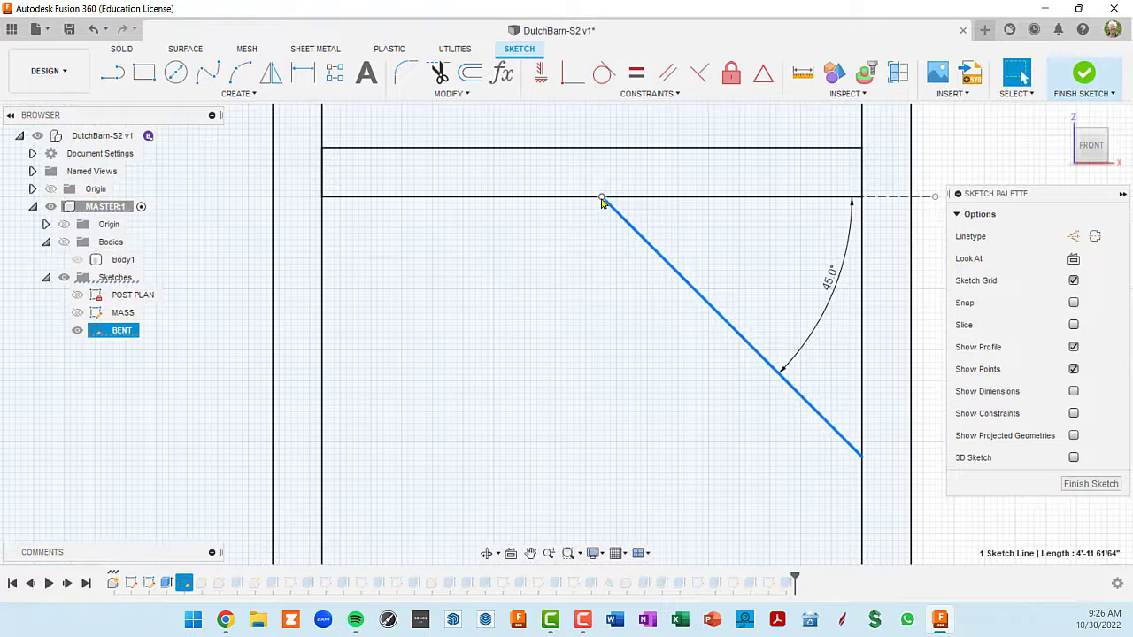
key(Escape)
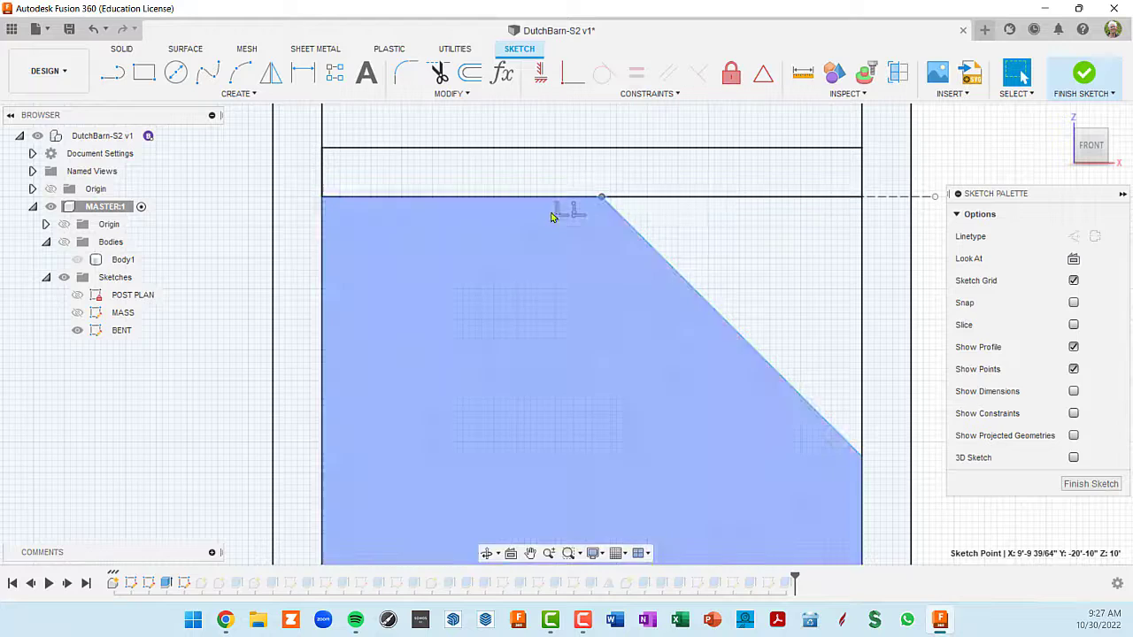
scroll(553, 217, down, 3)
middle_drag(748, 343, 713, 253)
scroll(711, 276, up, 3)
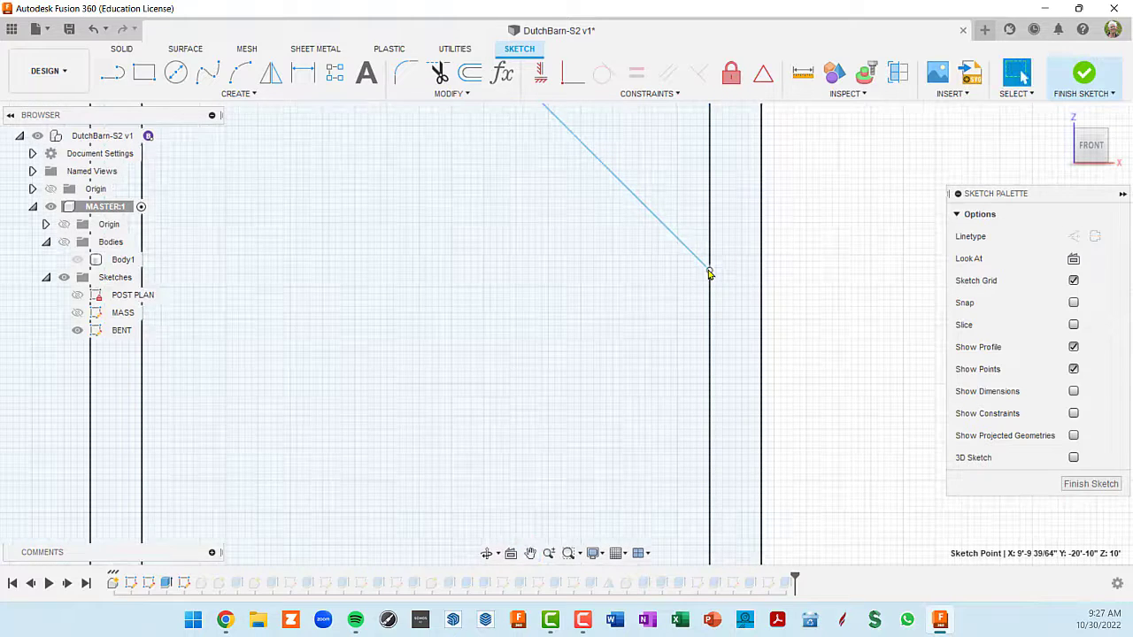
click(709, 271)
scroll(697, 297, up, 2)
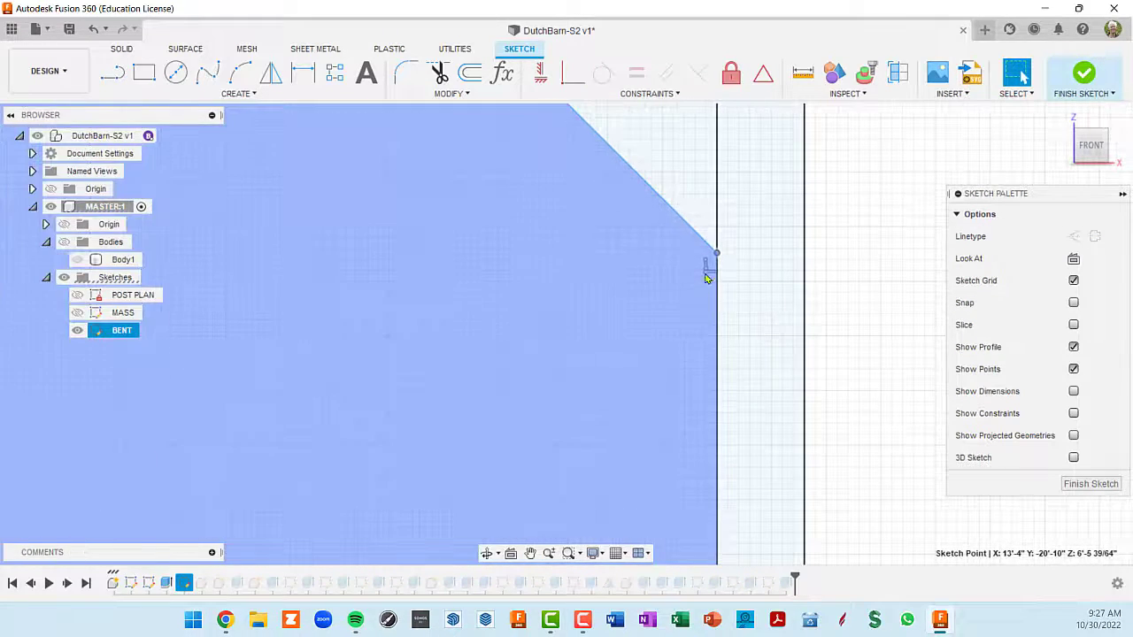
scroll(710, 273, down, 4)
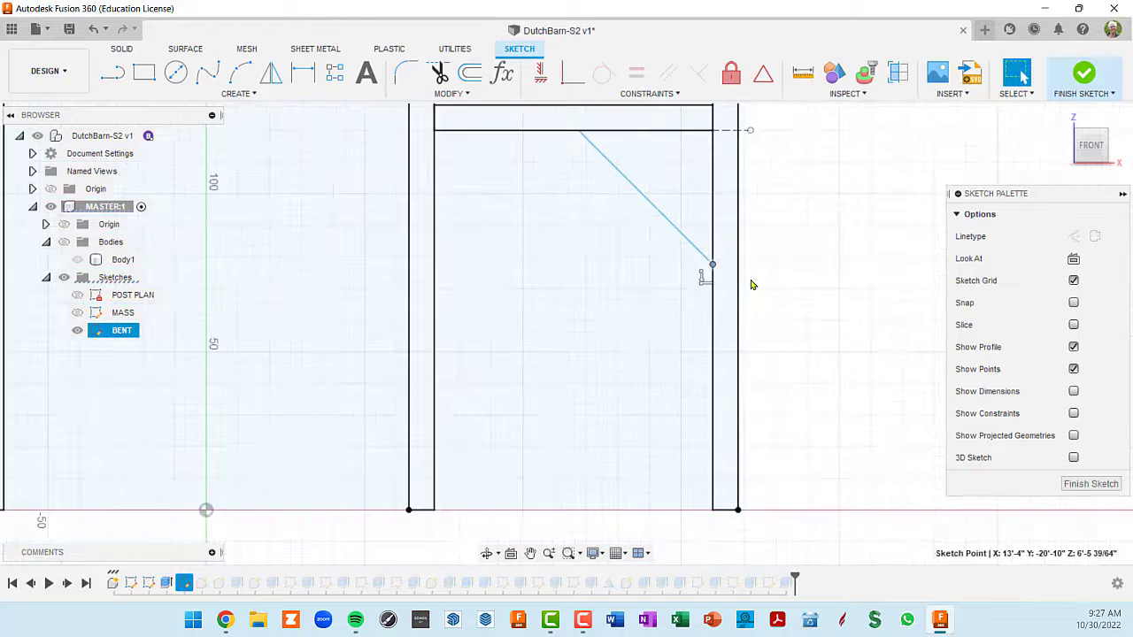
scroll(708, 209, up, 4)
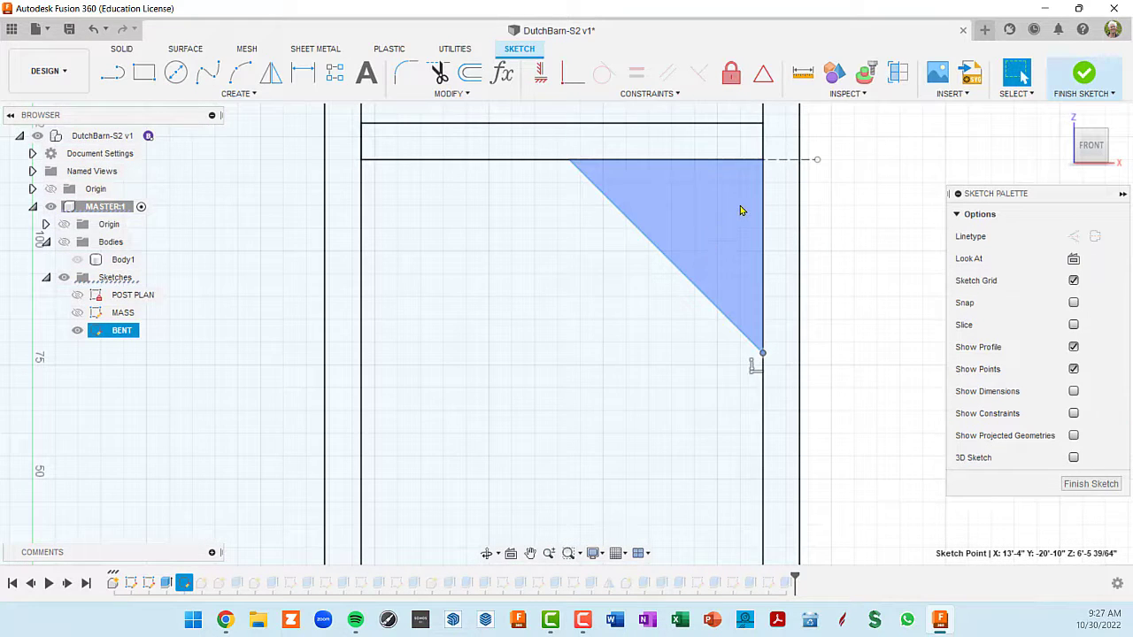
- Dimension the horizontal distance from the brace line's upper endpoint to the inner face of the right-hand outer post as 3'
click(570, 162)
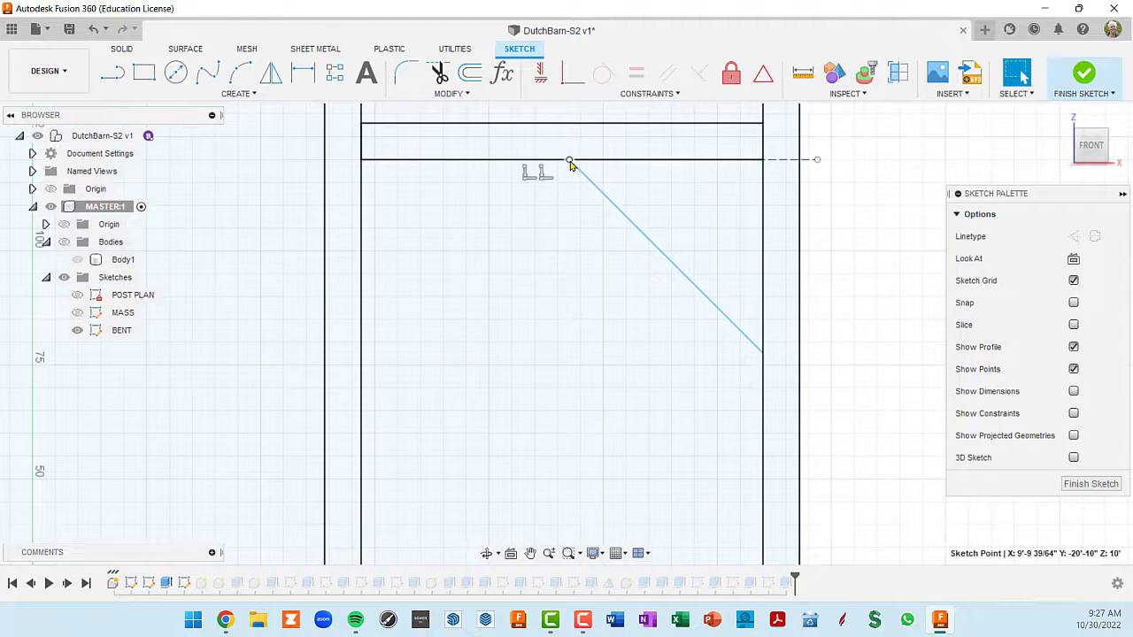
key(d)
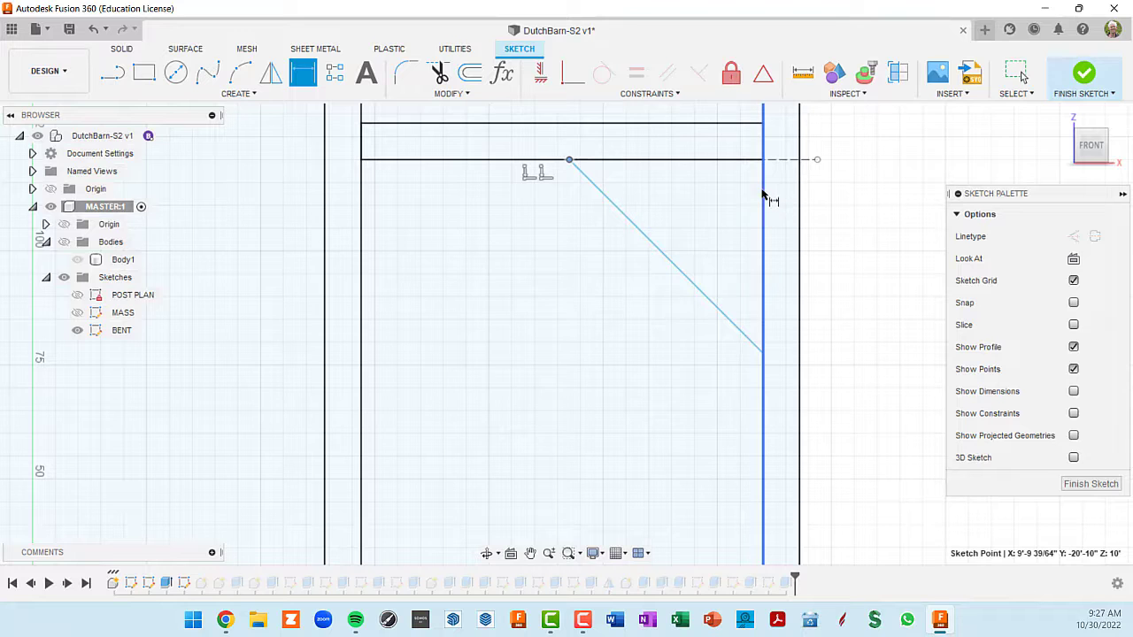
click(764, 197)
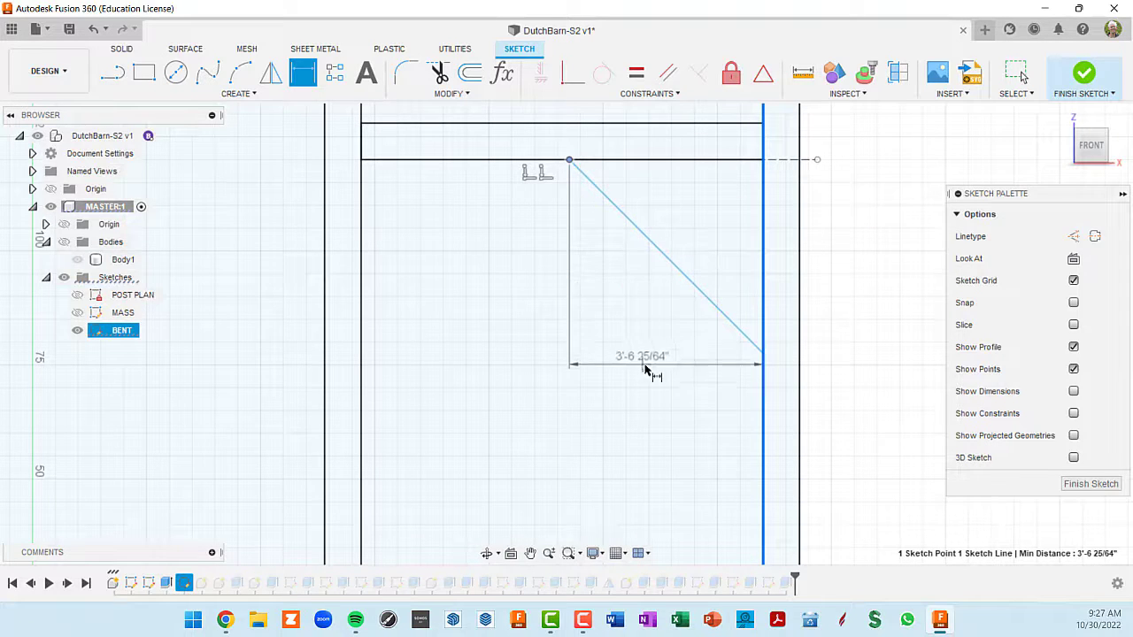
click(653, 372)
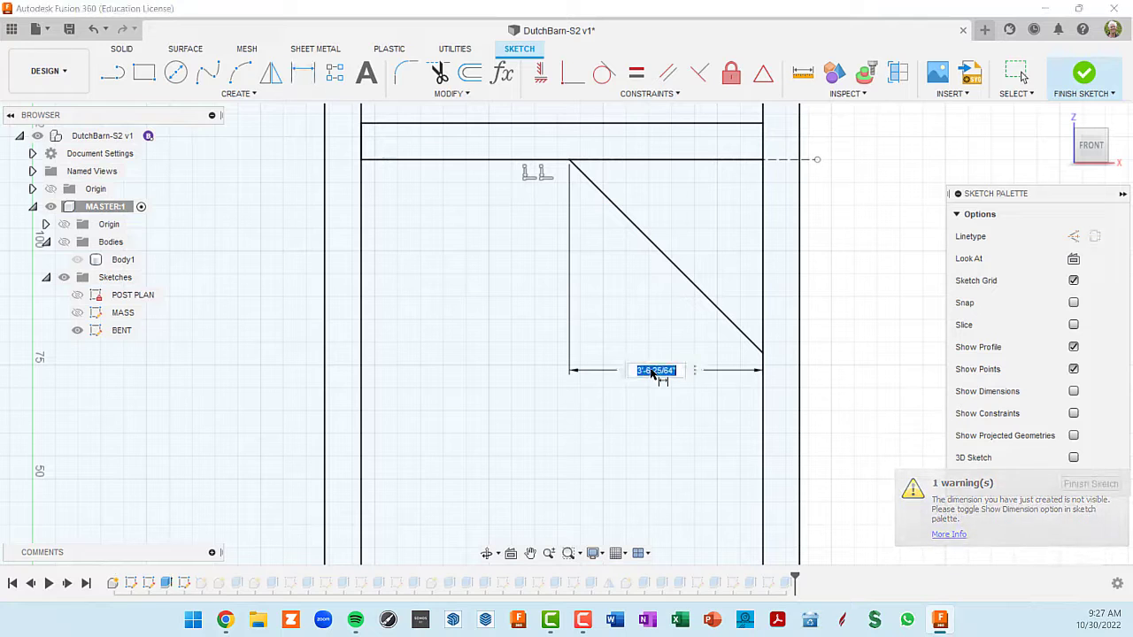
text(3)
key(Return)
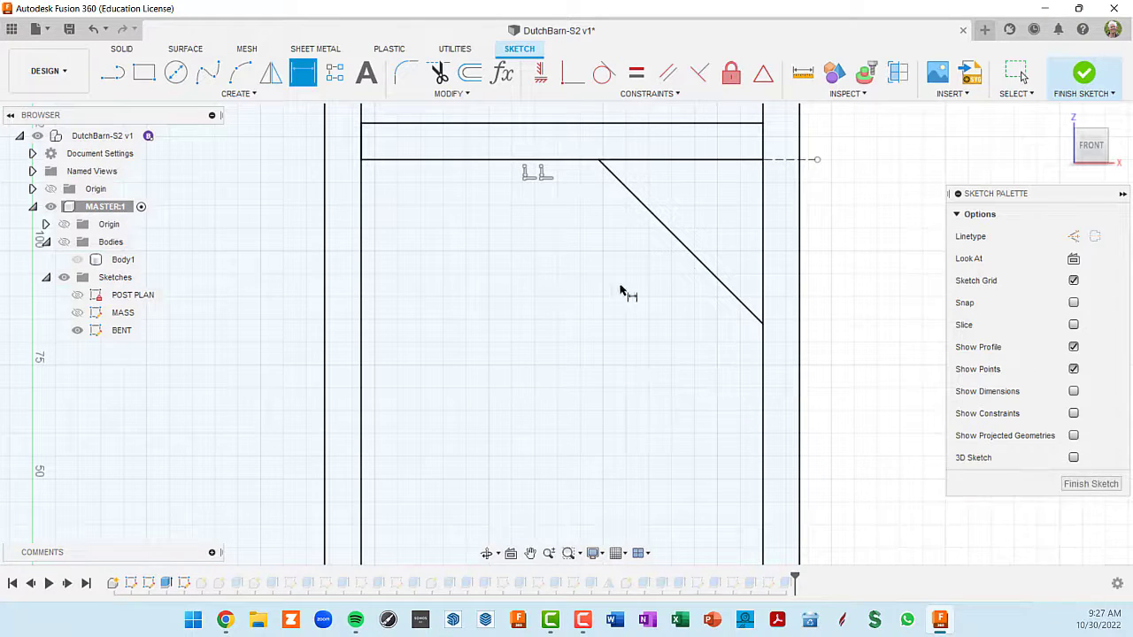
scroll(695, 267, down, 1)
scroll(694, 267, down, 2)
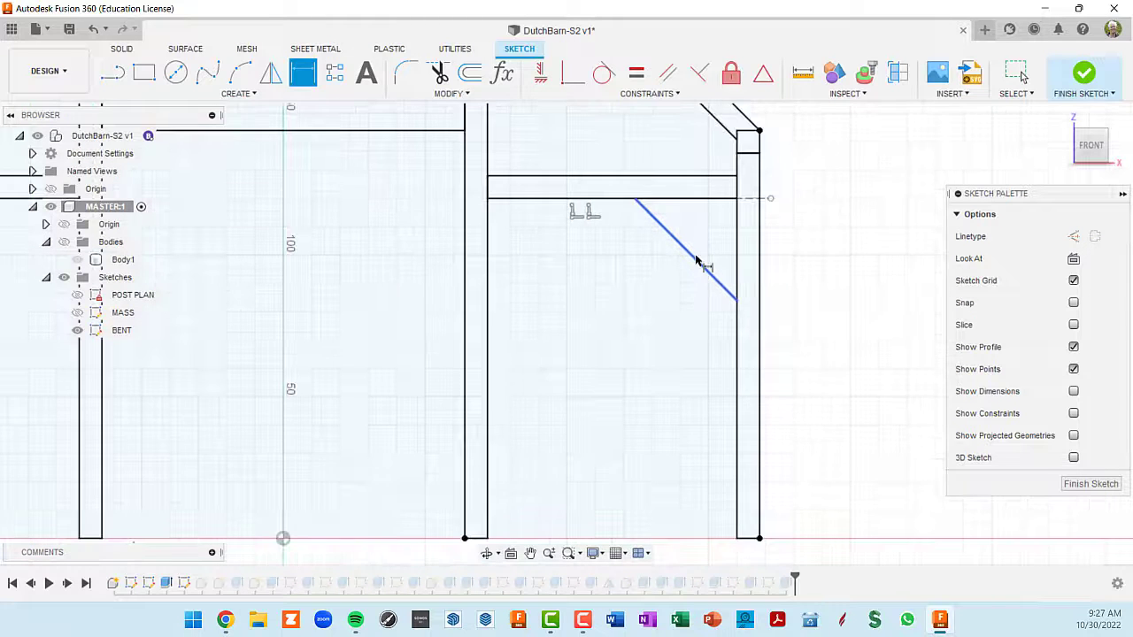
scroll(695, 267, up, 2)
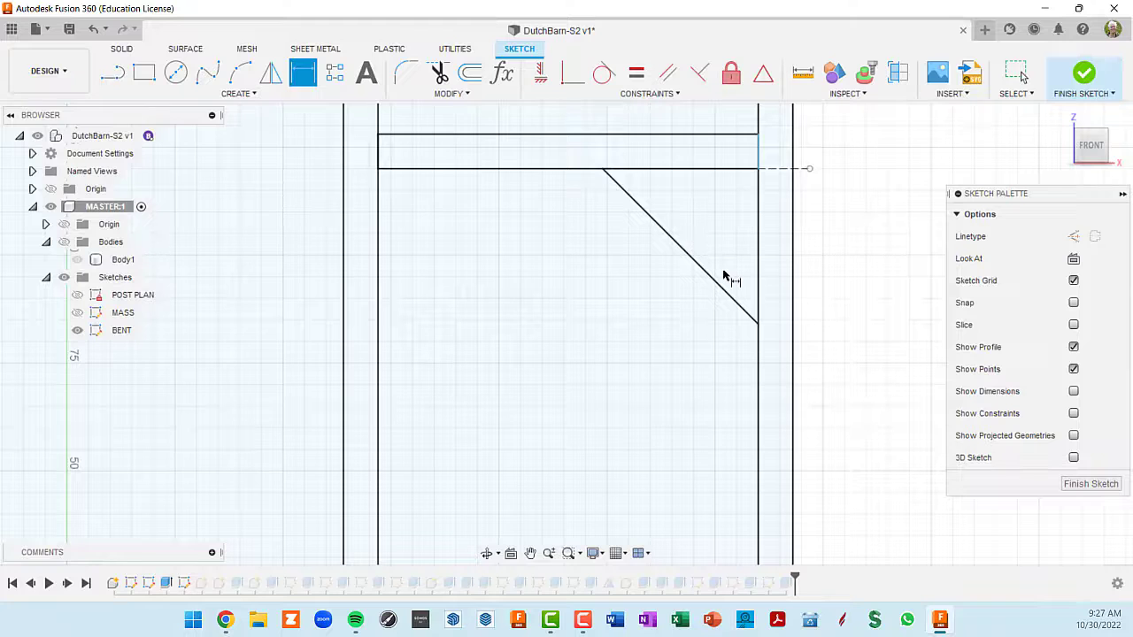
mouse_move(724, 277)
middle_down()
mouse_move(702, 283)
mouse_move(685, 310)
middle_up()
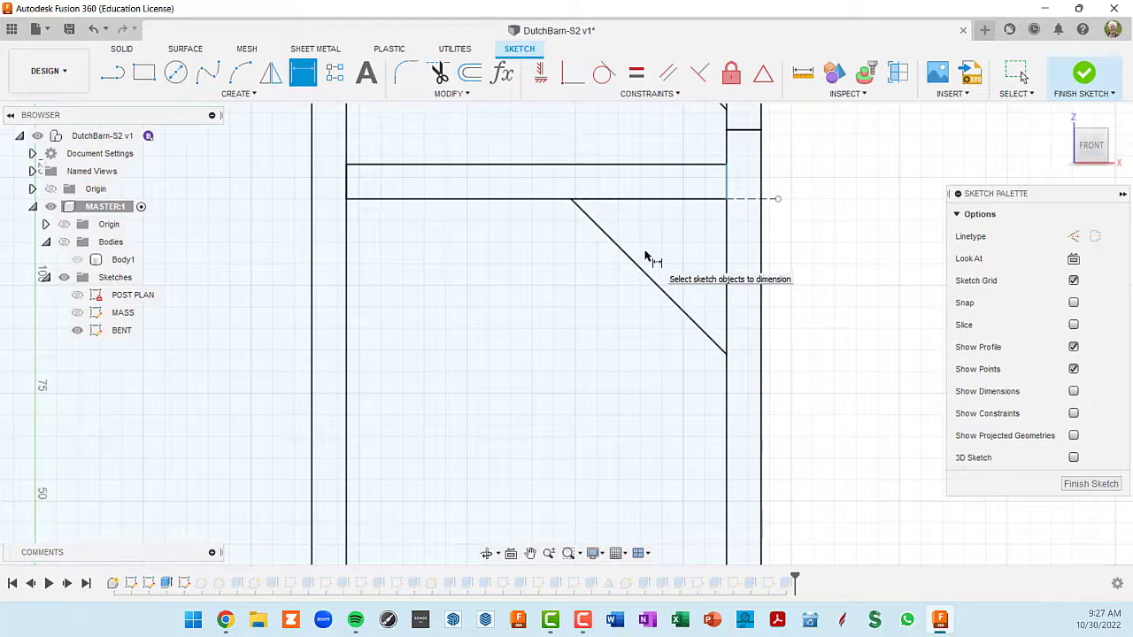
key(l)
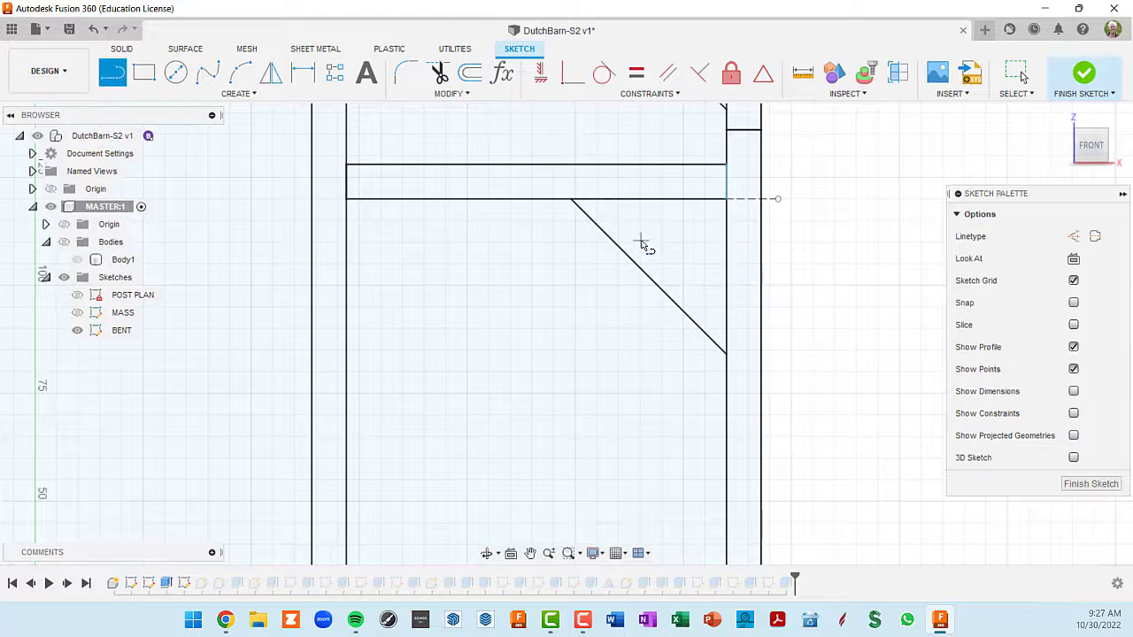
click(602, 188)
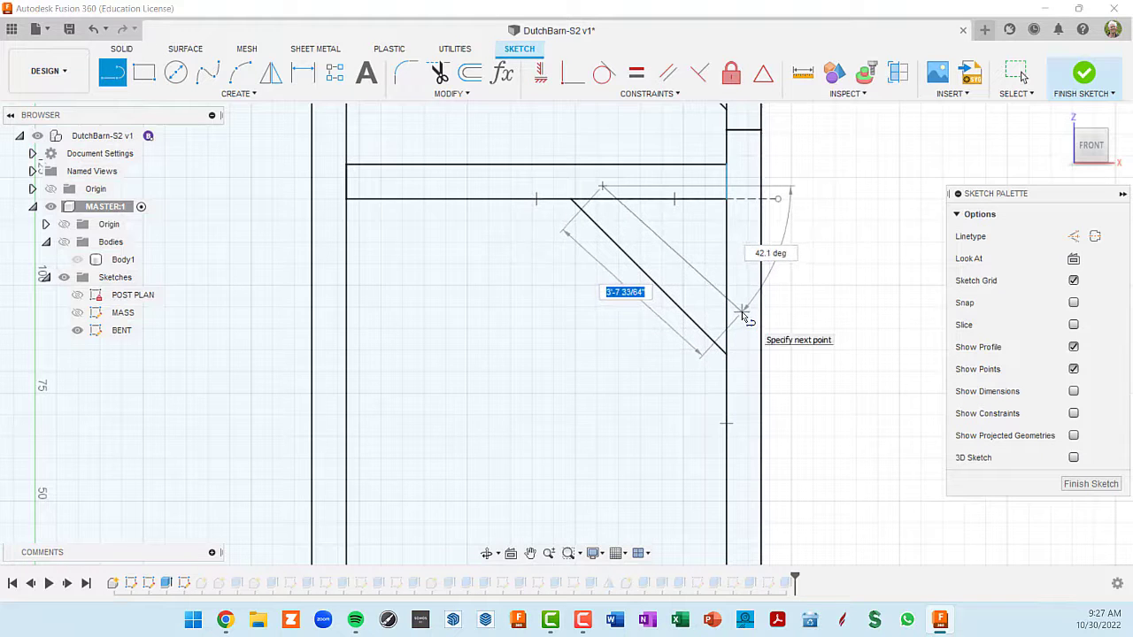
key(Escape)
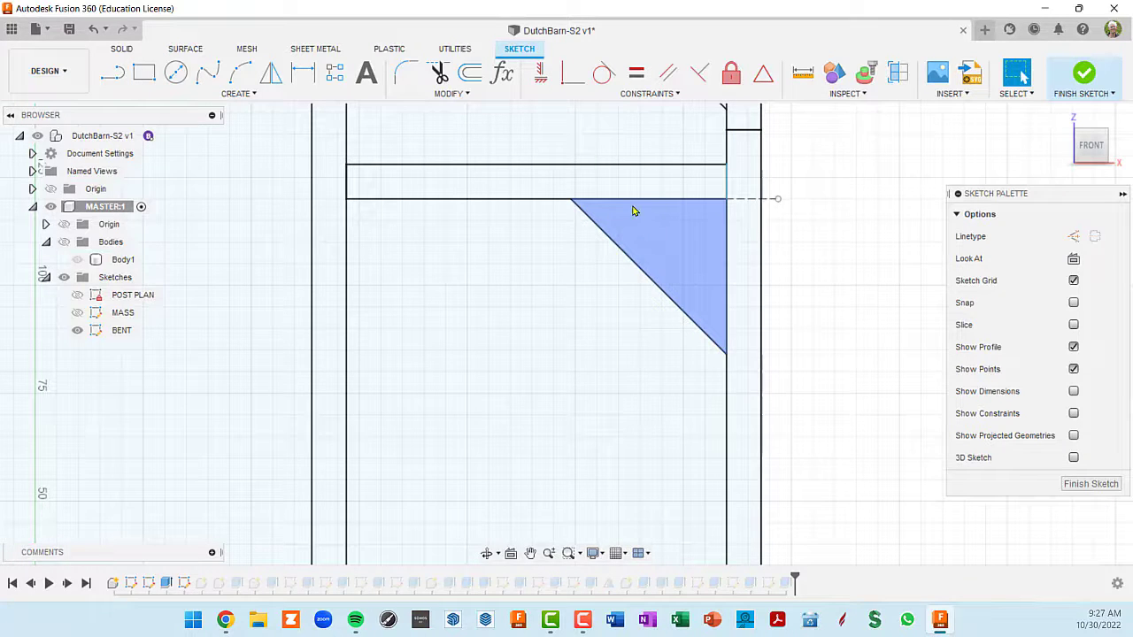
- Sketch a second 45° brace line about 2'-10" long between the beam's underside and the post's inner face, on the corner side of the first
key(l)
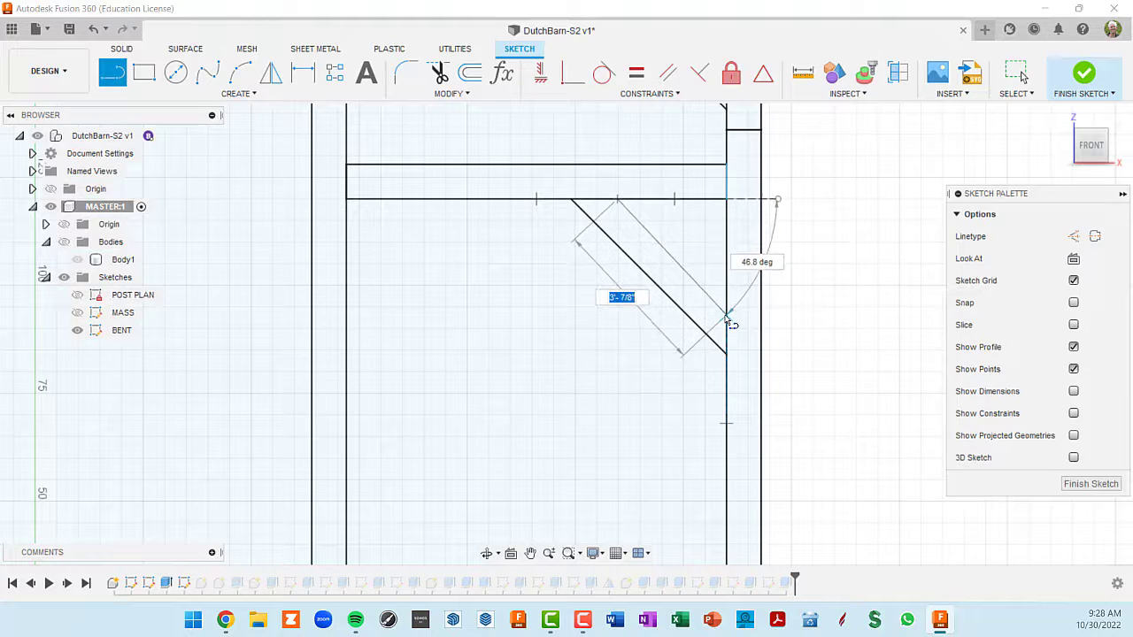
key(Tab)
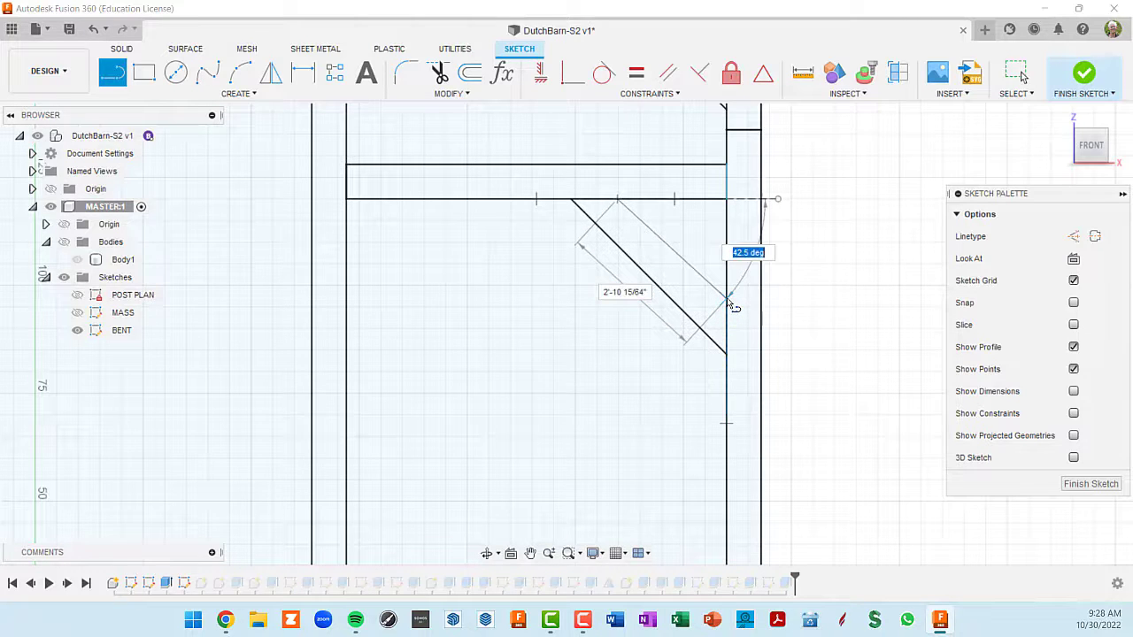
key(Tab)
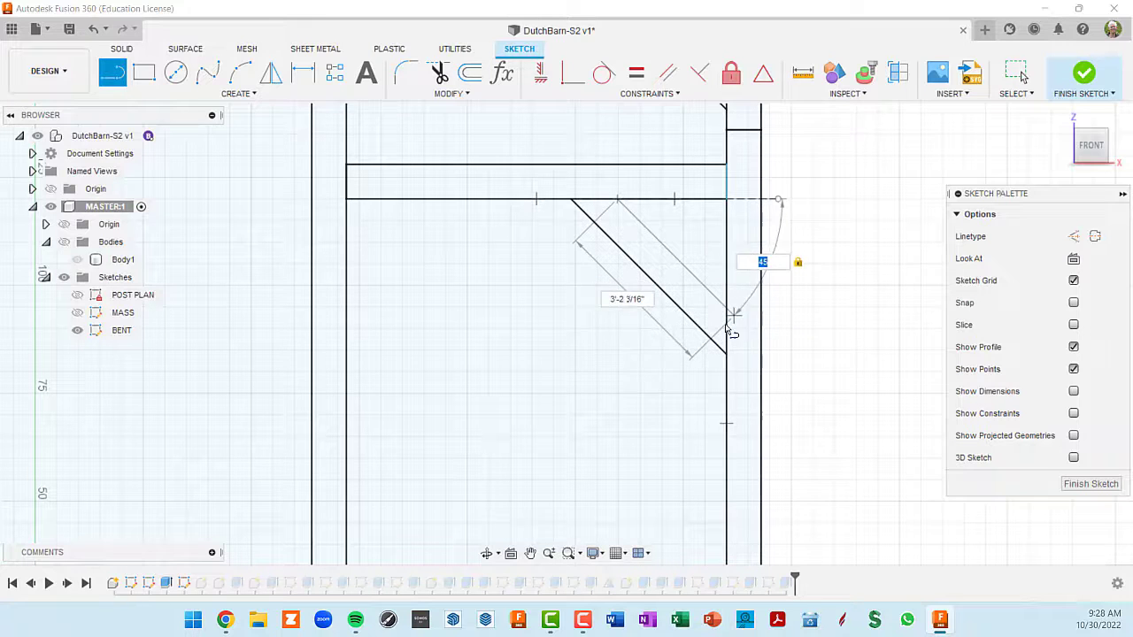
click(733, 316)
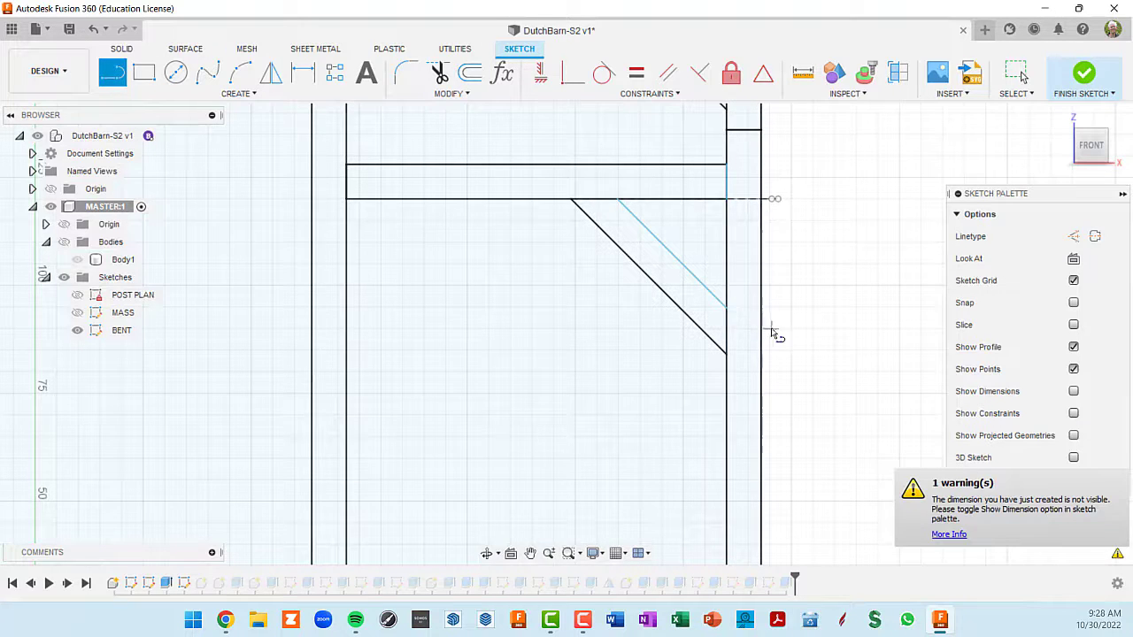
key(Escape)
mouse_move(680, 276)
mouse_down()
mouse_move(703, 243)
mouse_move(676, 268)
mouse_up()
mouse_move(692, 254)
mouse_down()
mouse_move(676, 262)
mouse_move(696, 235)
mouse_move(663, 278)
mouse_move(685, 253)
mouse_move(670, 270)
mouse_up()
- Dimension the perpendicular distance between the two brace lines as 6"
key(d)
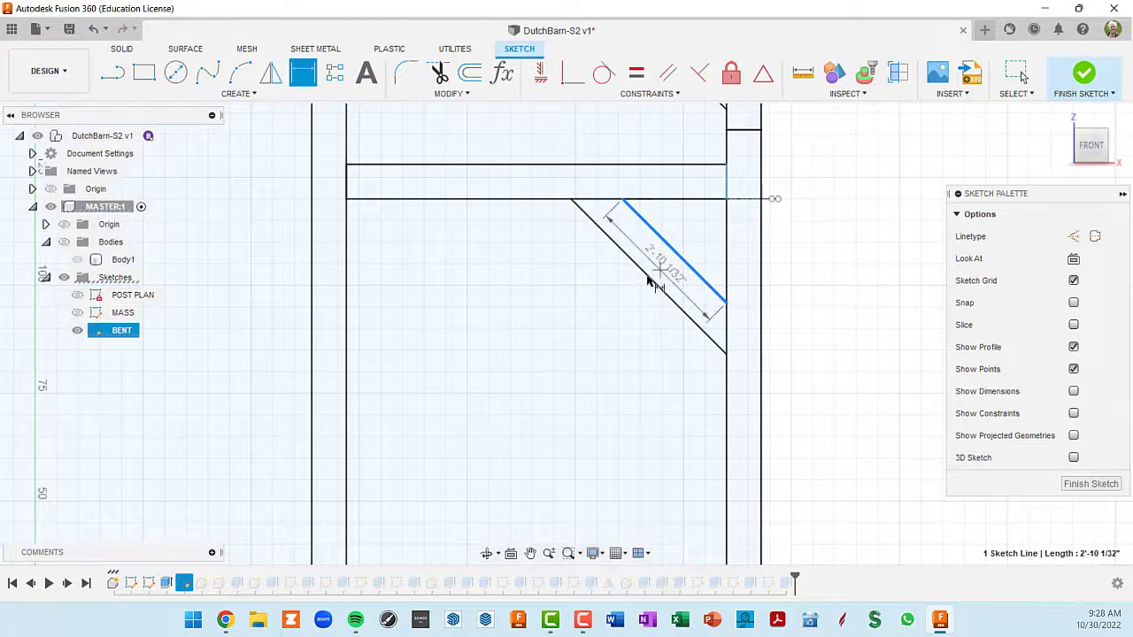
click(641, 275)
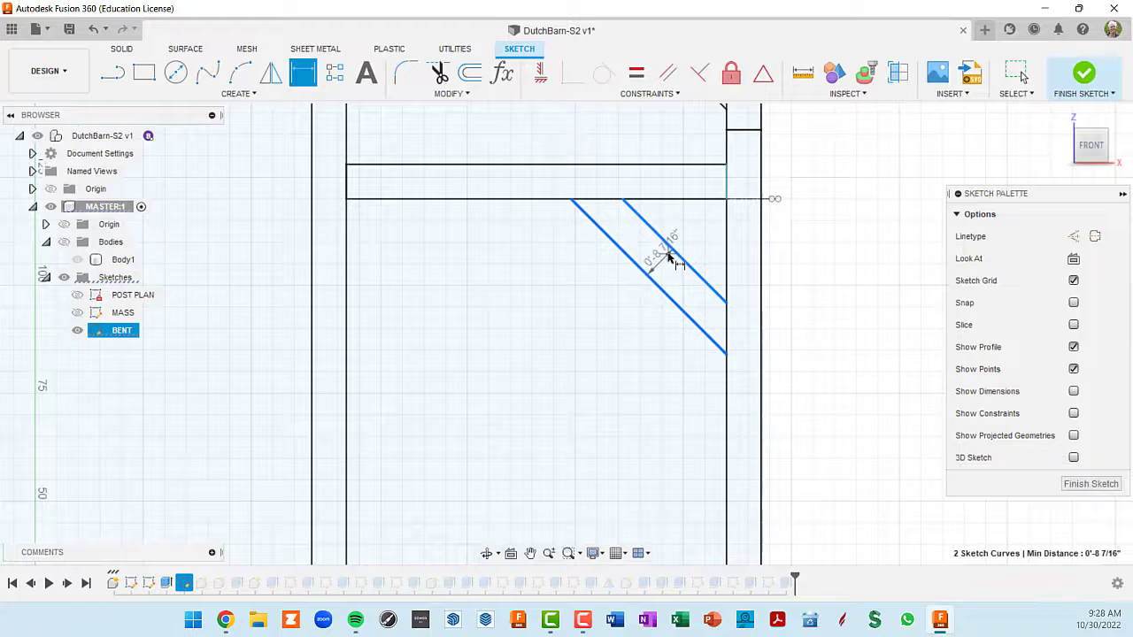
scroll(666, 257, up, 2)
click(666, 263)
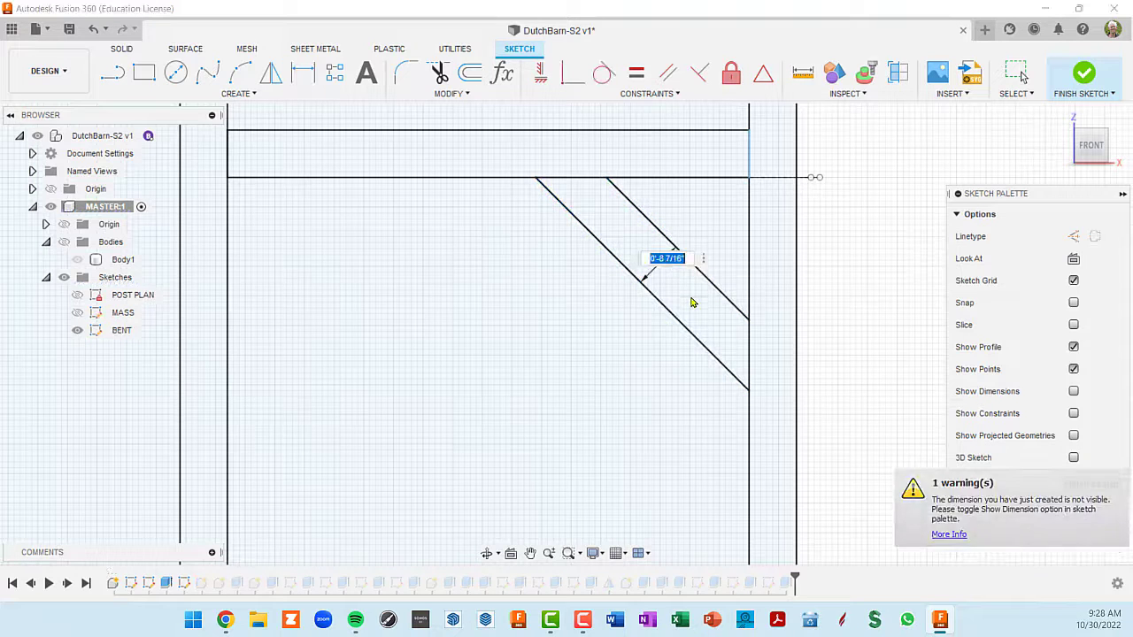
text(6)
key(Return)
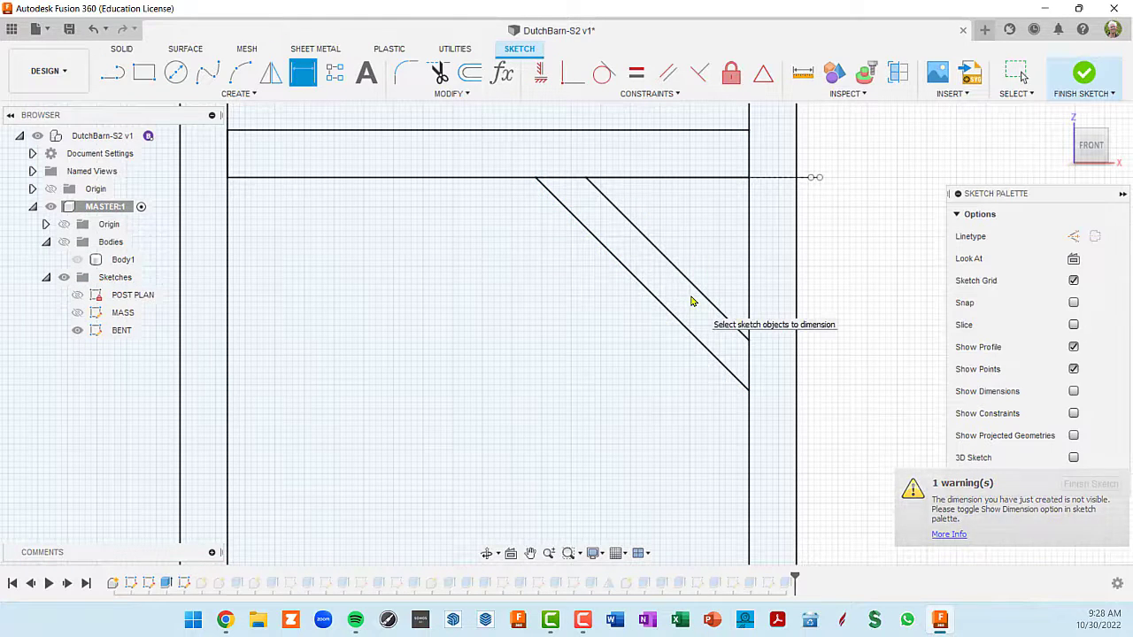
scroll(741, 390, down, 3)
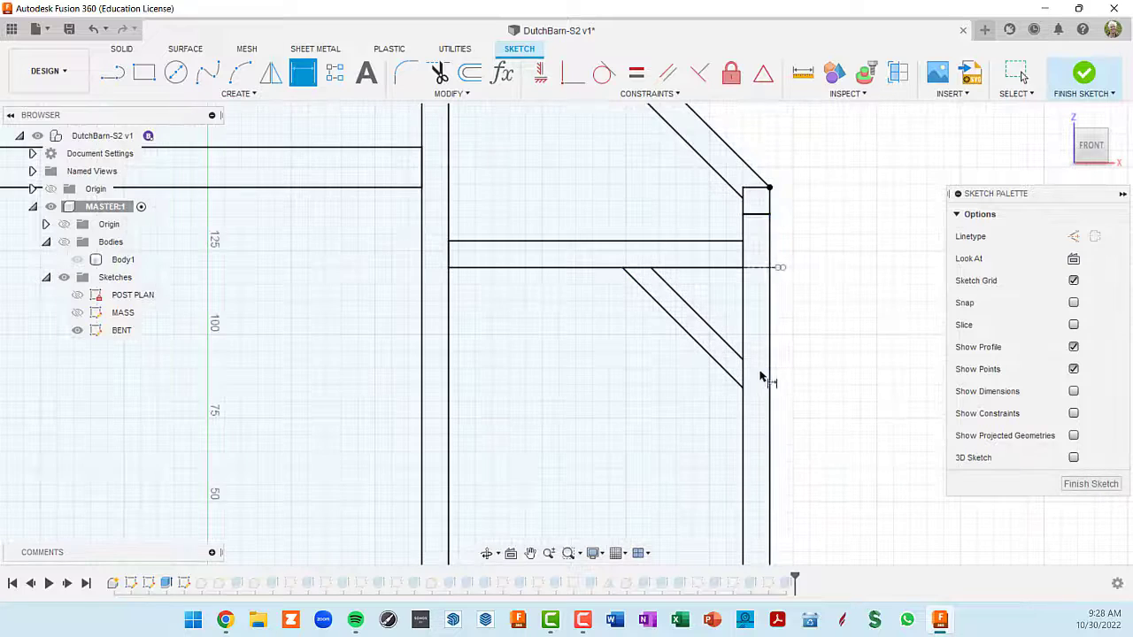
scroll(763, 381, up, 4)
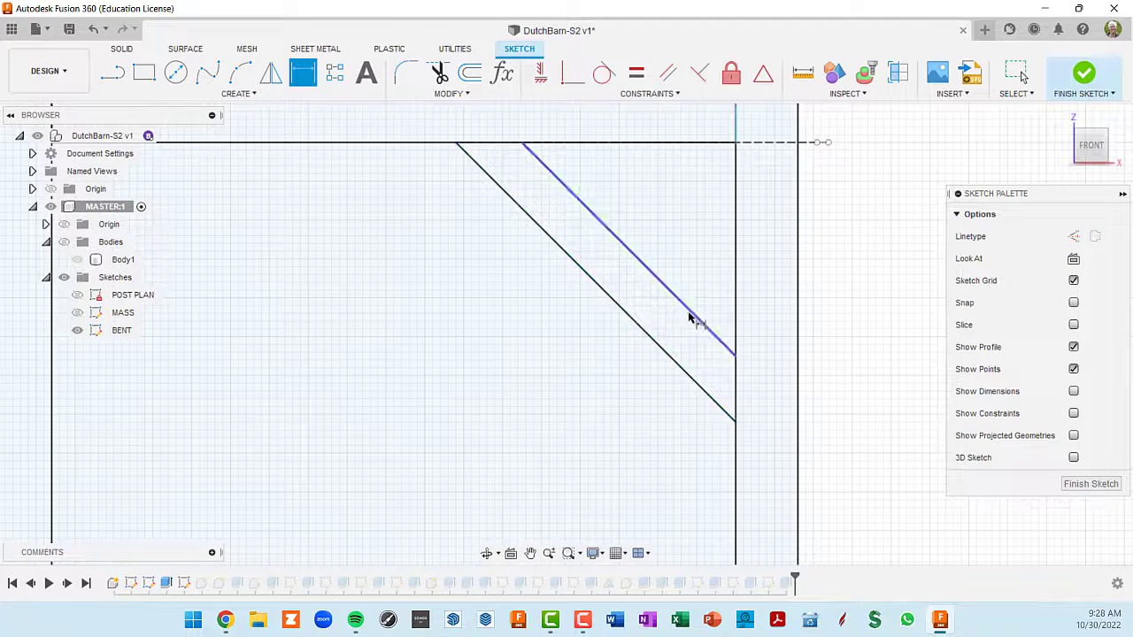
key(Escape)
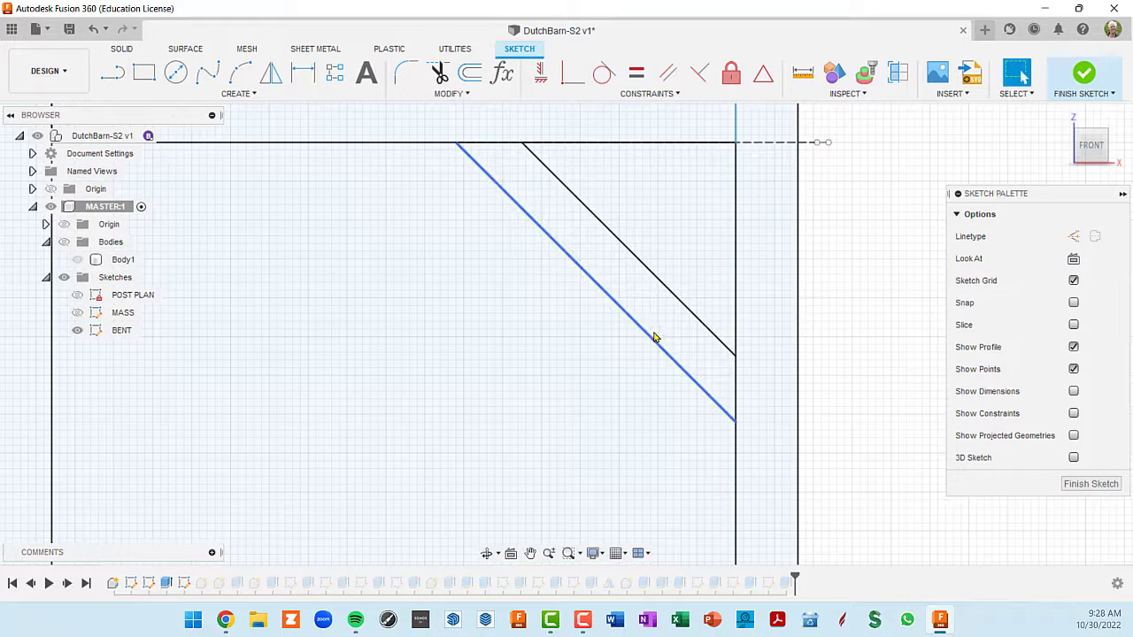
- Finish editing the BENT sketch and bring the brace outline into closer view in the bent
scroll(779, 301, down, 2)
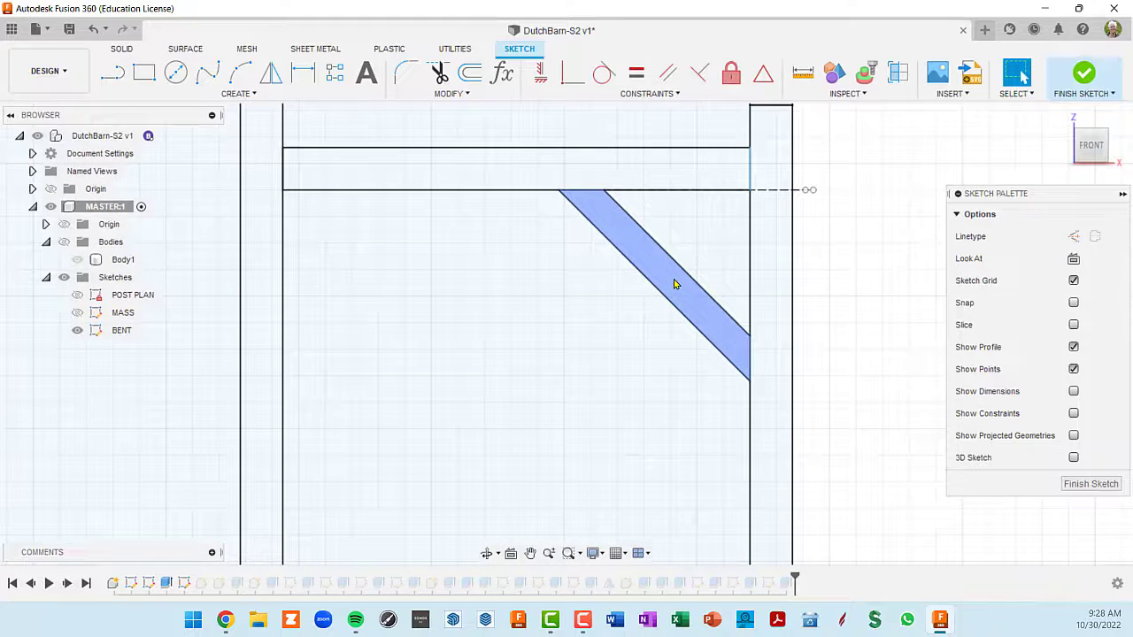
scroll(674, 283, down, 2)
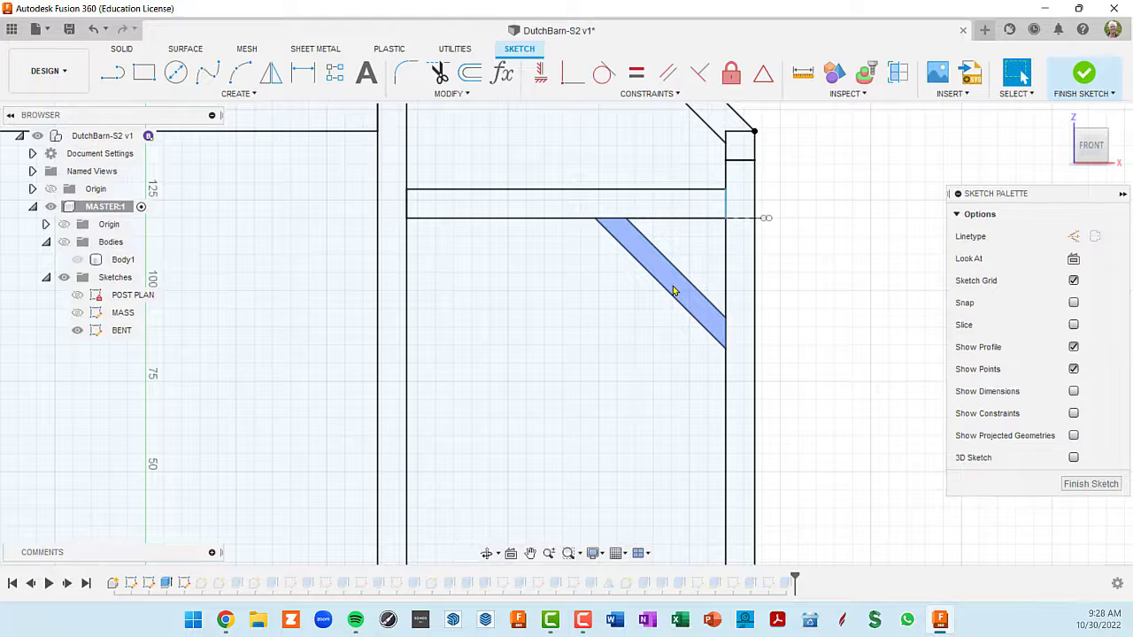
click(1083, 73)
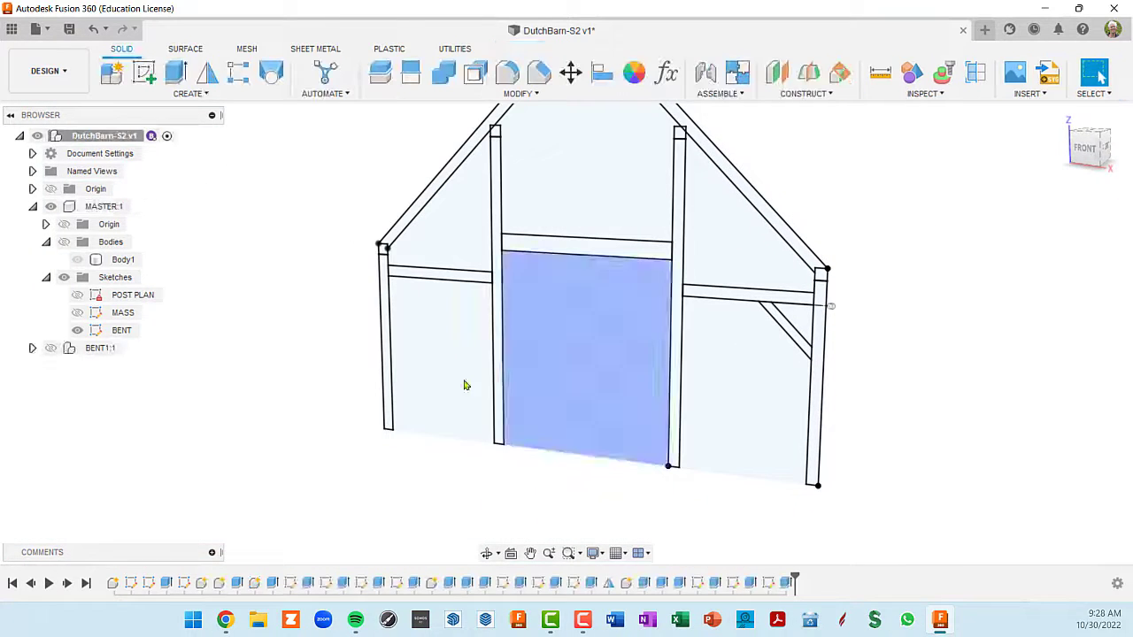
scroll(788, 327, up, 2)
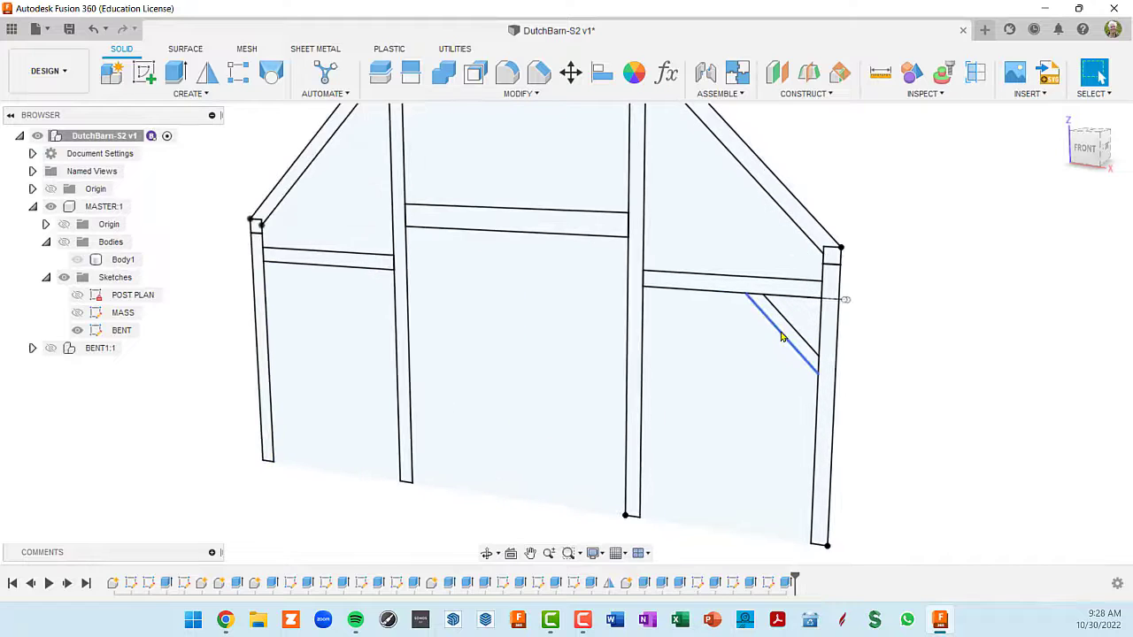
scroll(786, 331, up, 1)
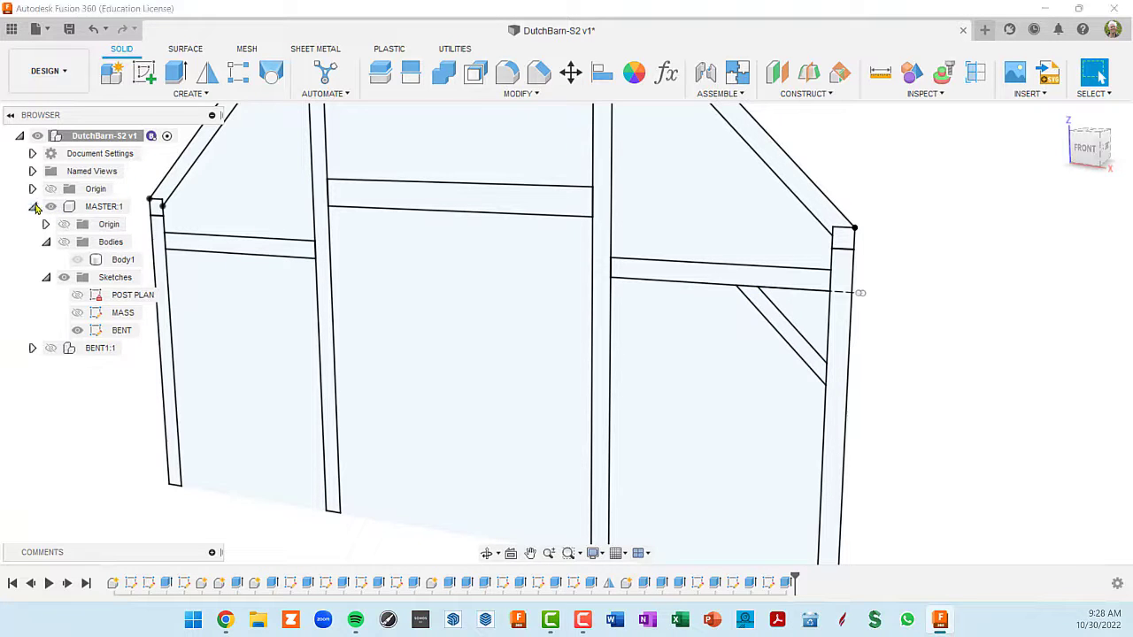
- Make the BENT1 component visible and activate it with its posts and ties listed
click(33, 207)
click(49, 226)
click(49, 225)
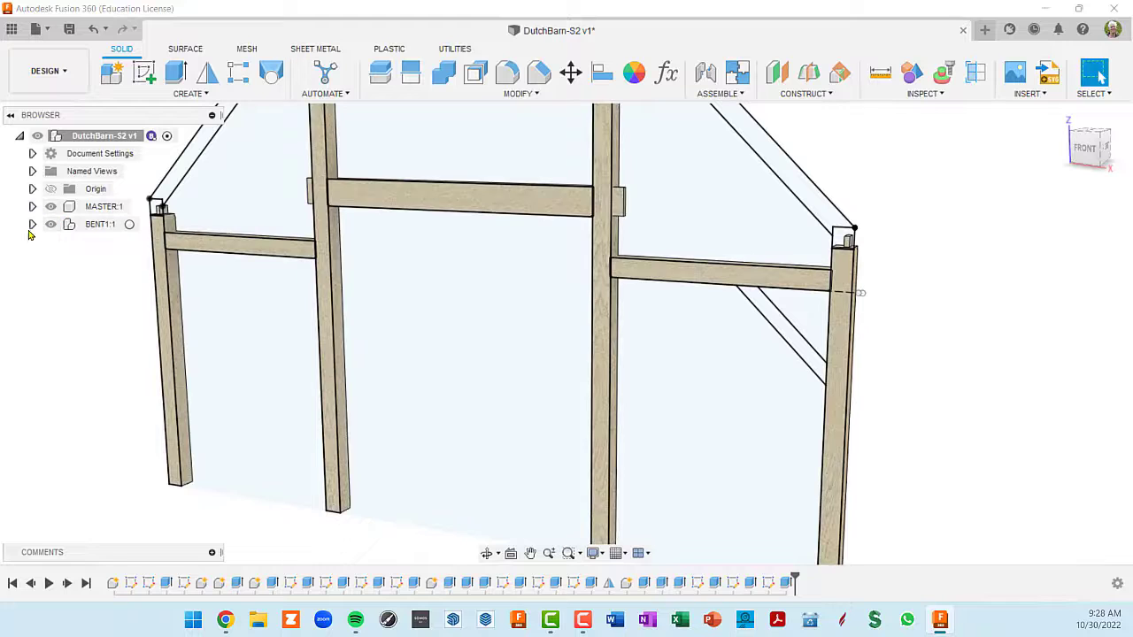
click(32, 225)
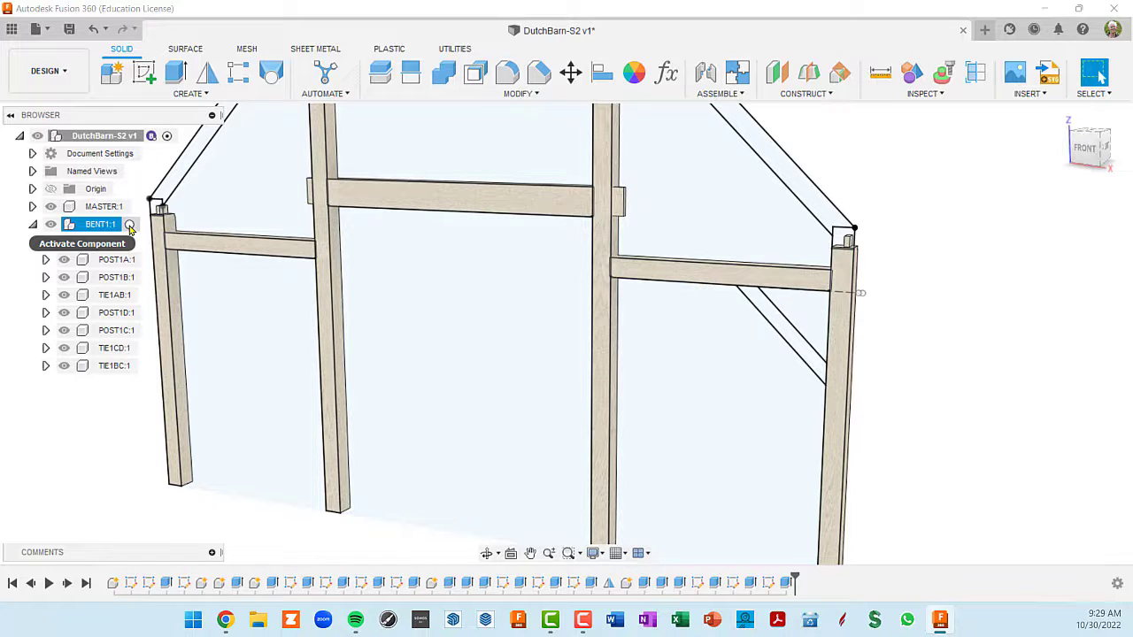
click(130, 225)
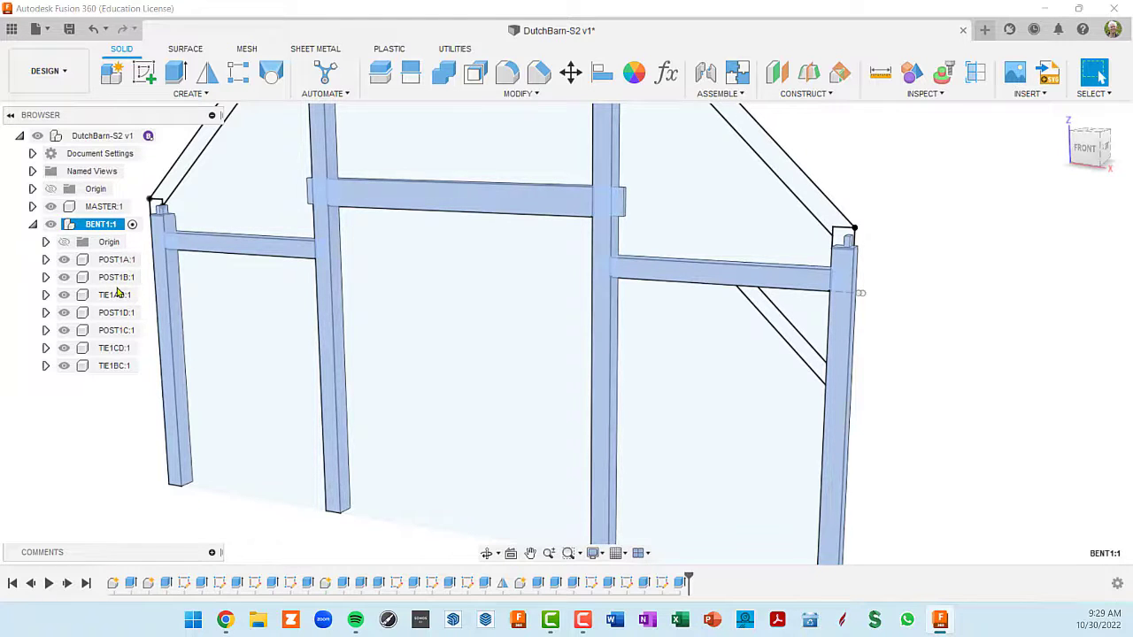
- Extrude the brace profile between the tie and corner post by -4 in as a new component
key(e)
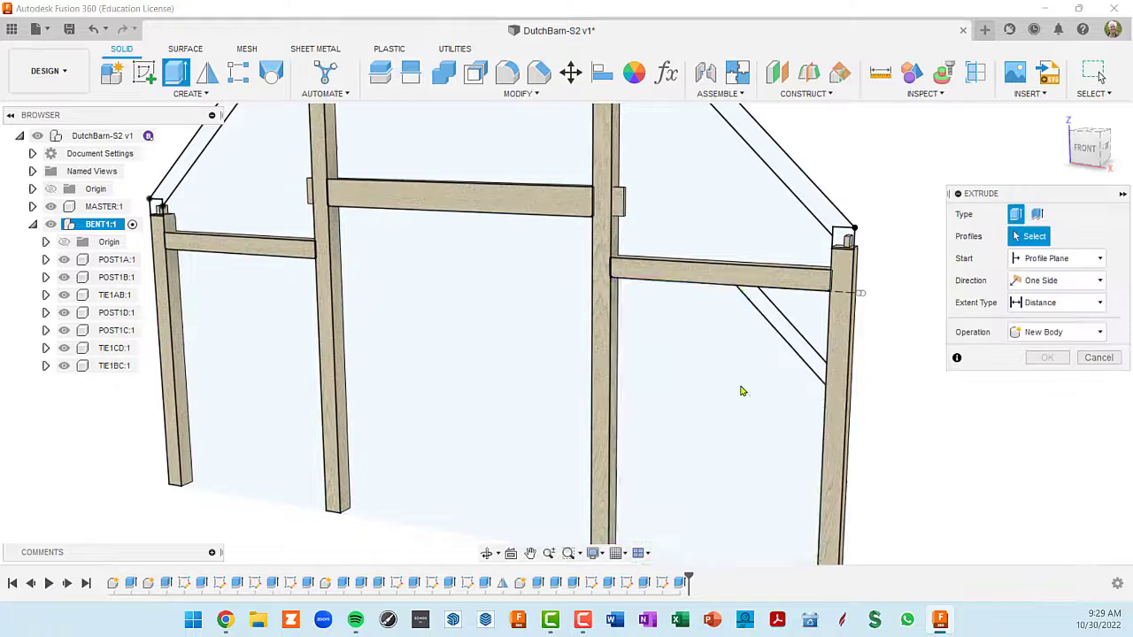
shift+middle_drag(882, 377, 882, 377)
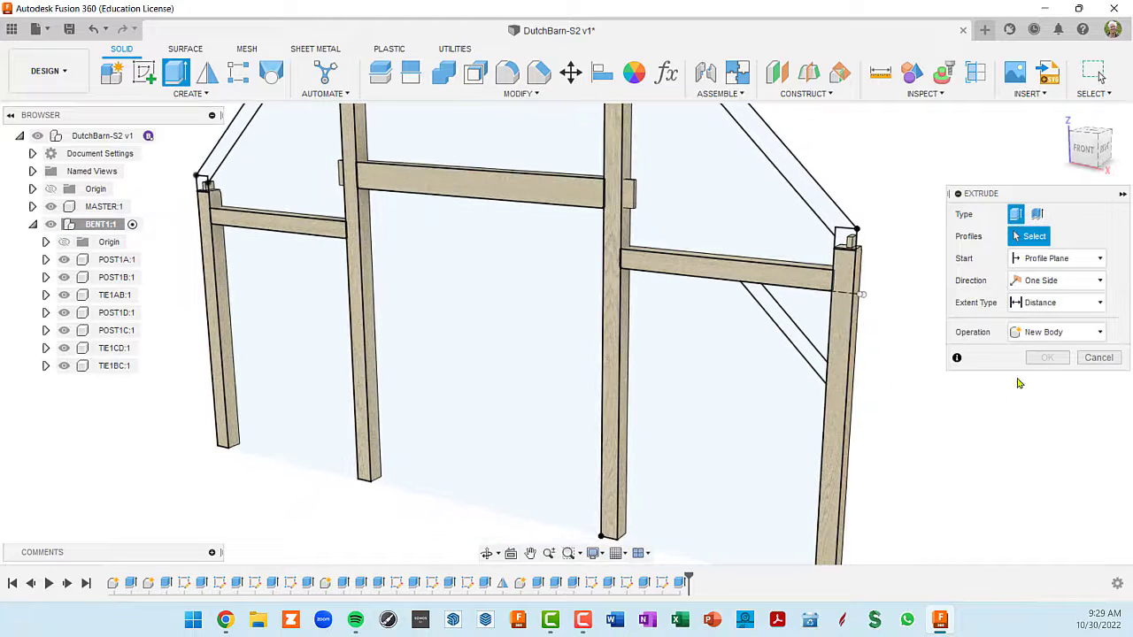
click(1099, 332)
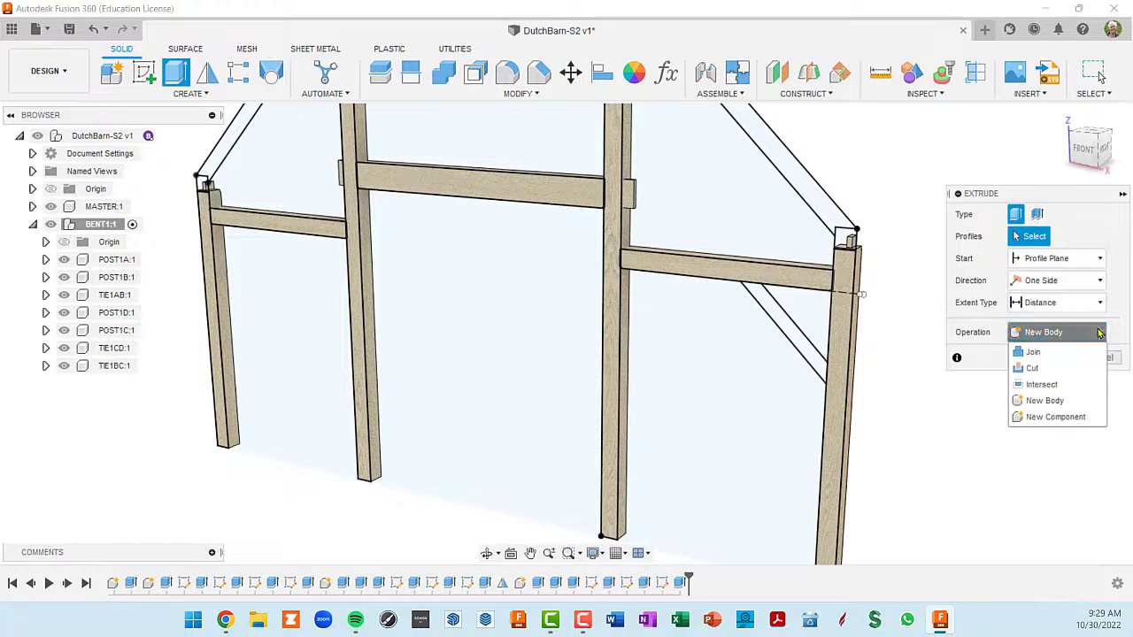
click(1053, 417)
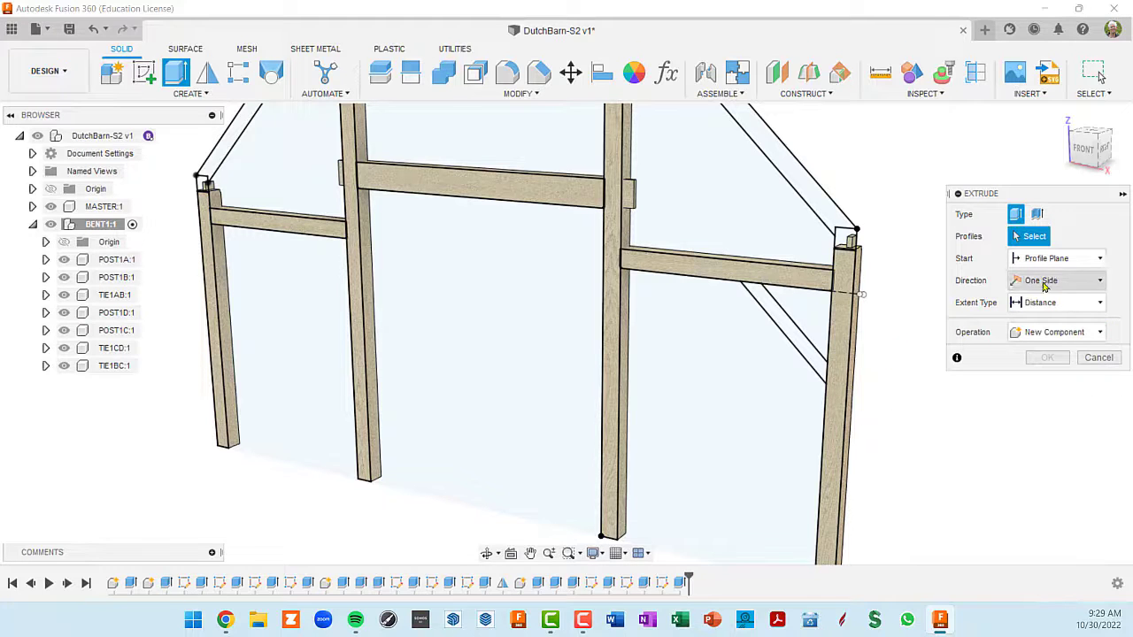
click(802, 345)
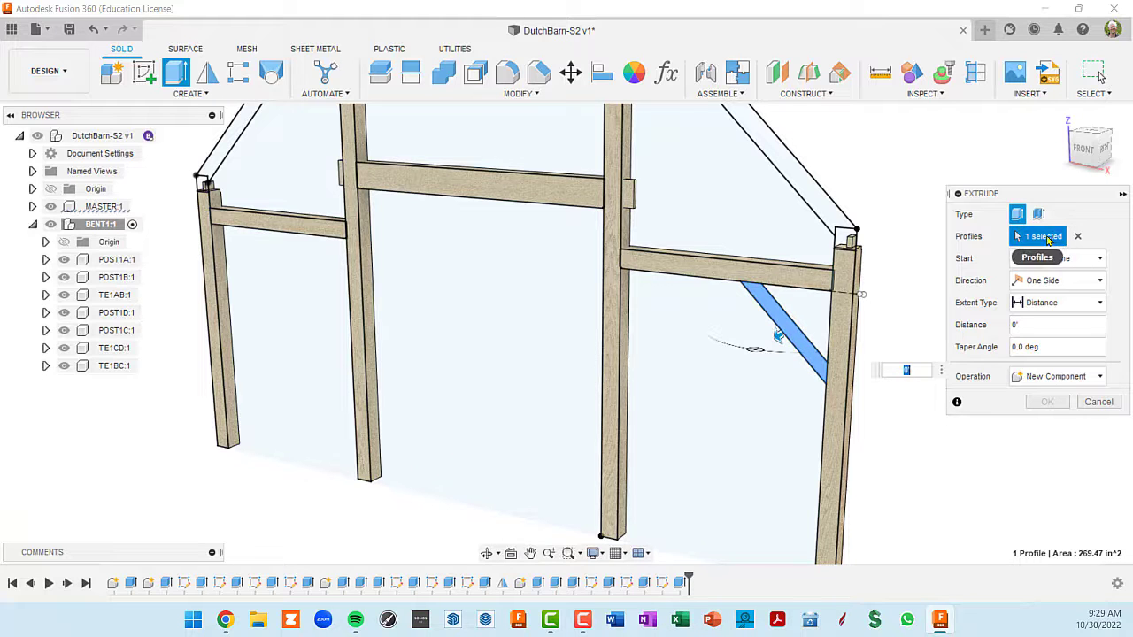
scroll(801, 358, up, 5)
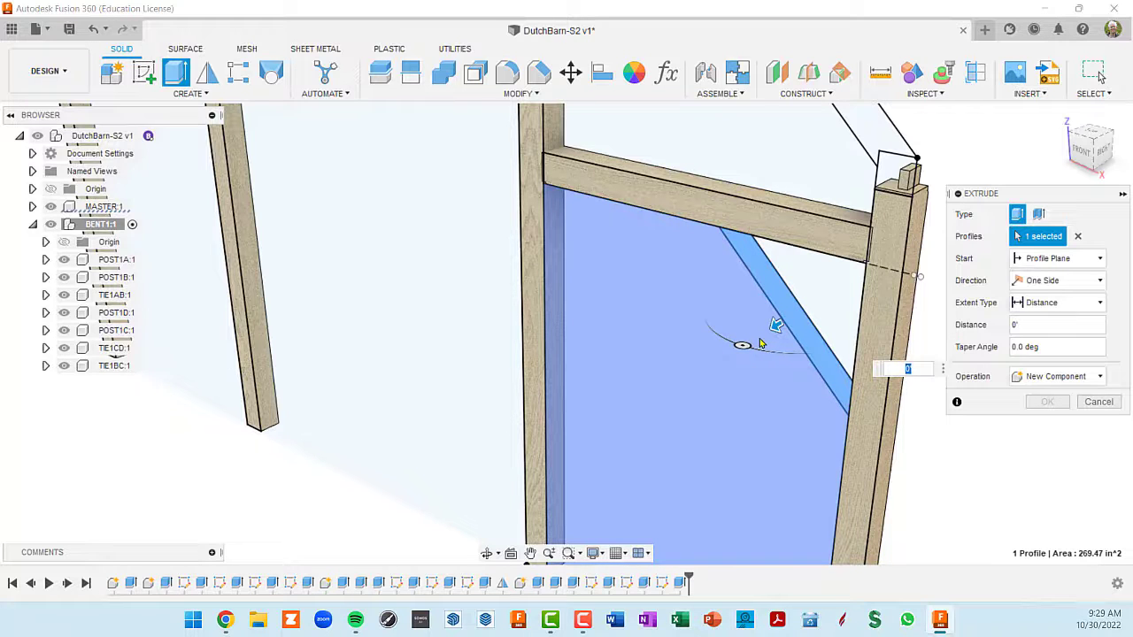
drag(779, 324, 791, 314)
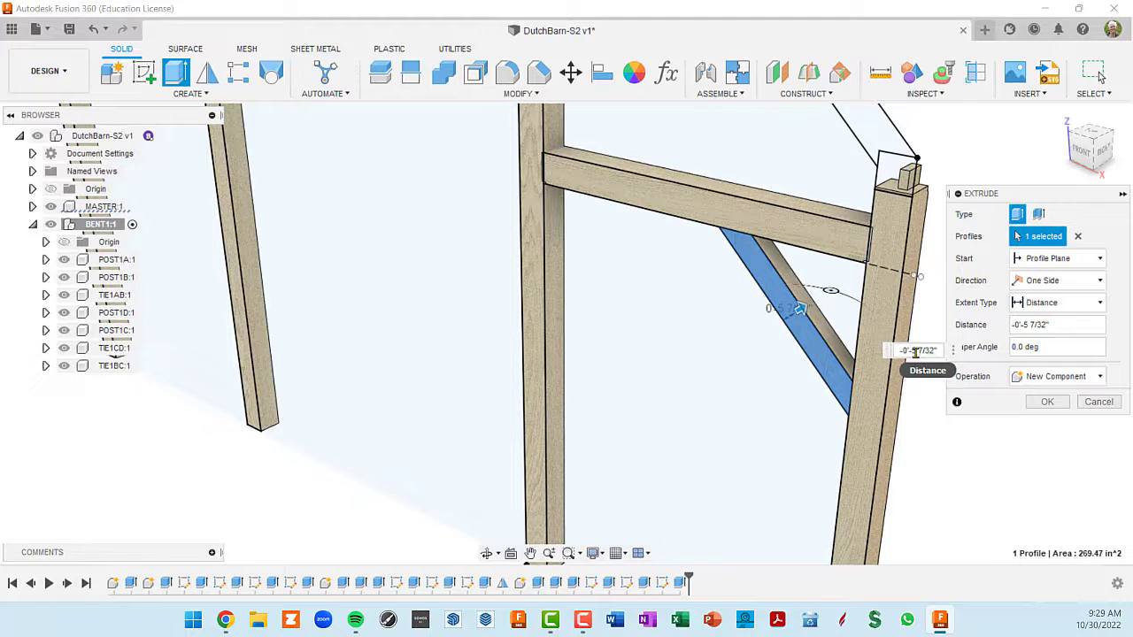
key(ctrl+a)
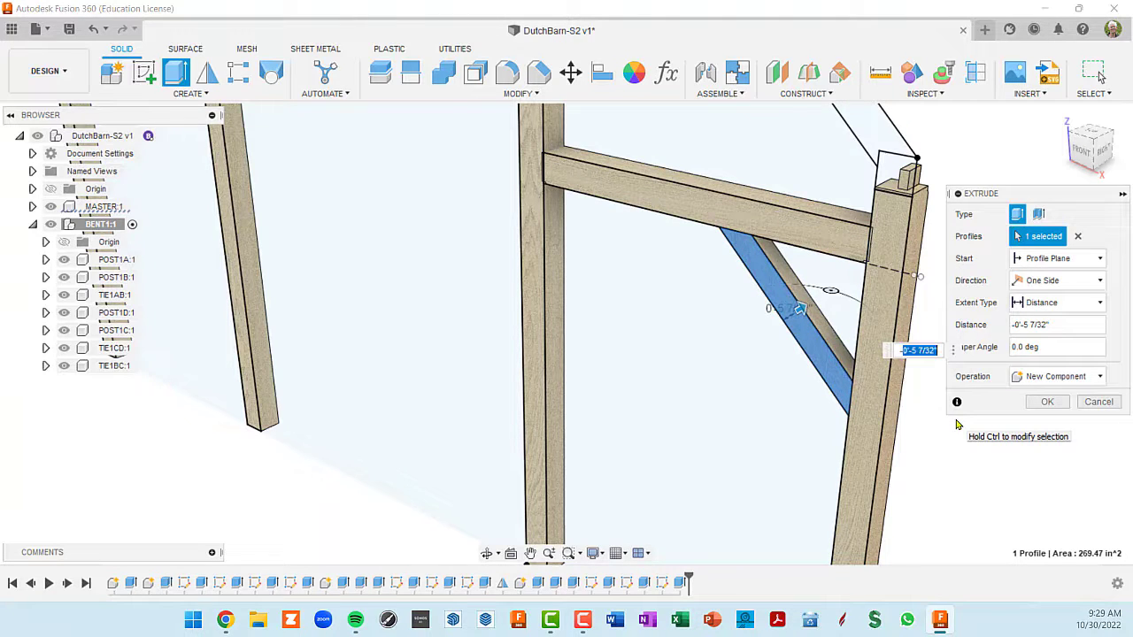
key(BackSpace)
text(-4)
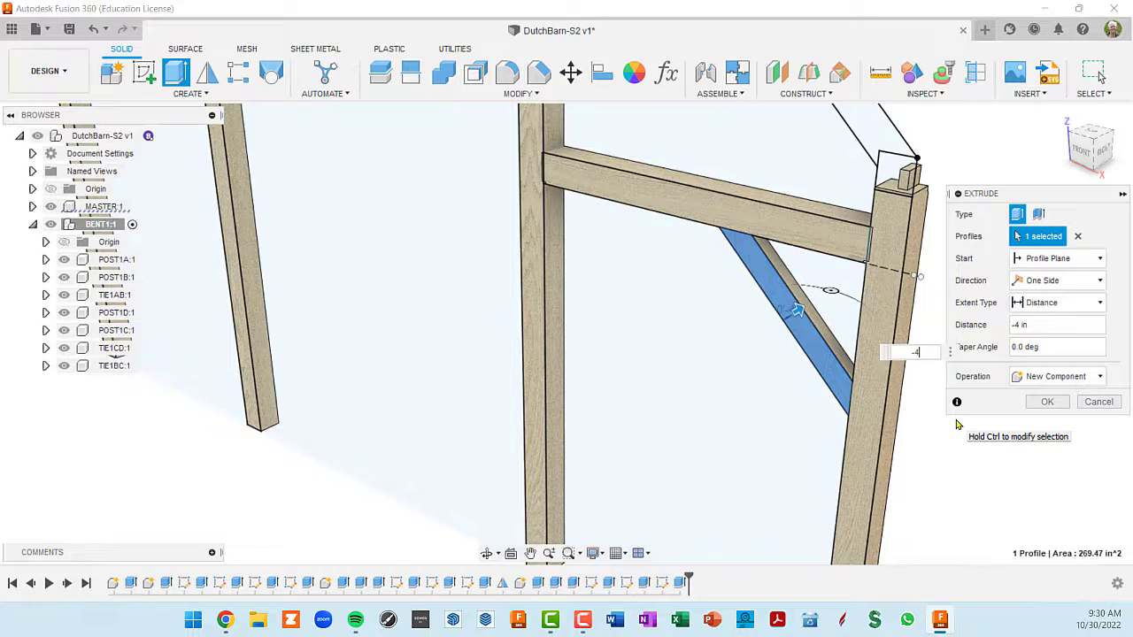
key(Return)
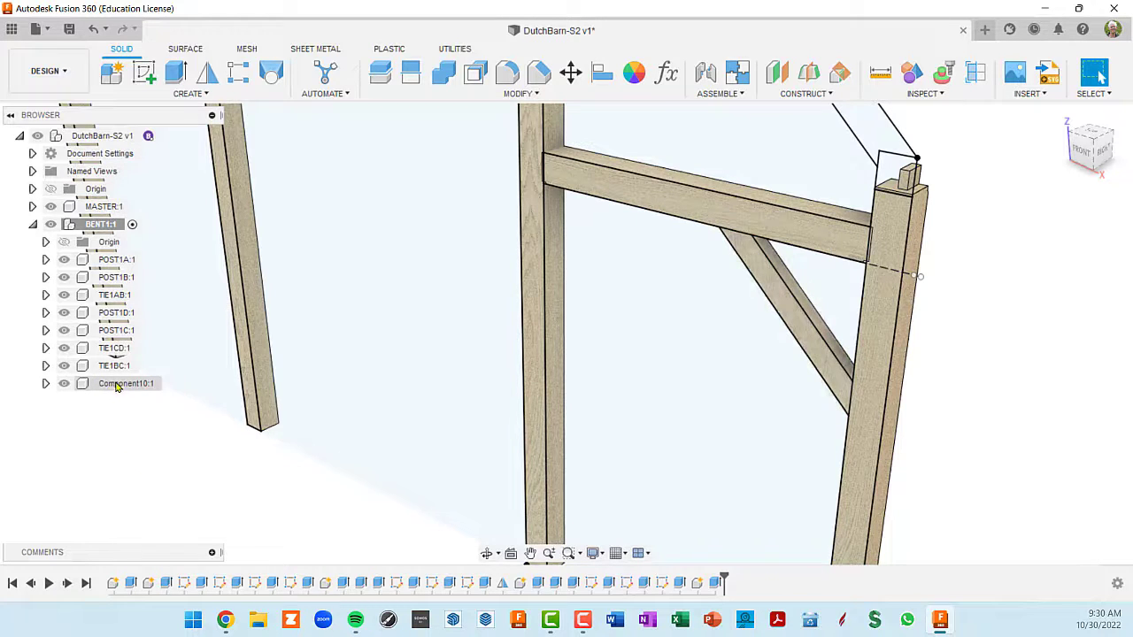
- Rename the new brace component as BENT-BRACE and clear the selection
click(124, 383)
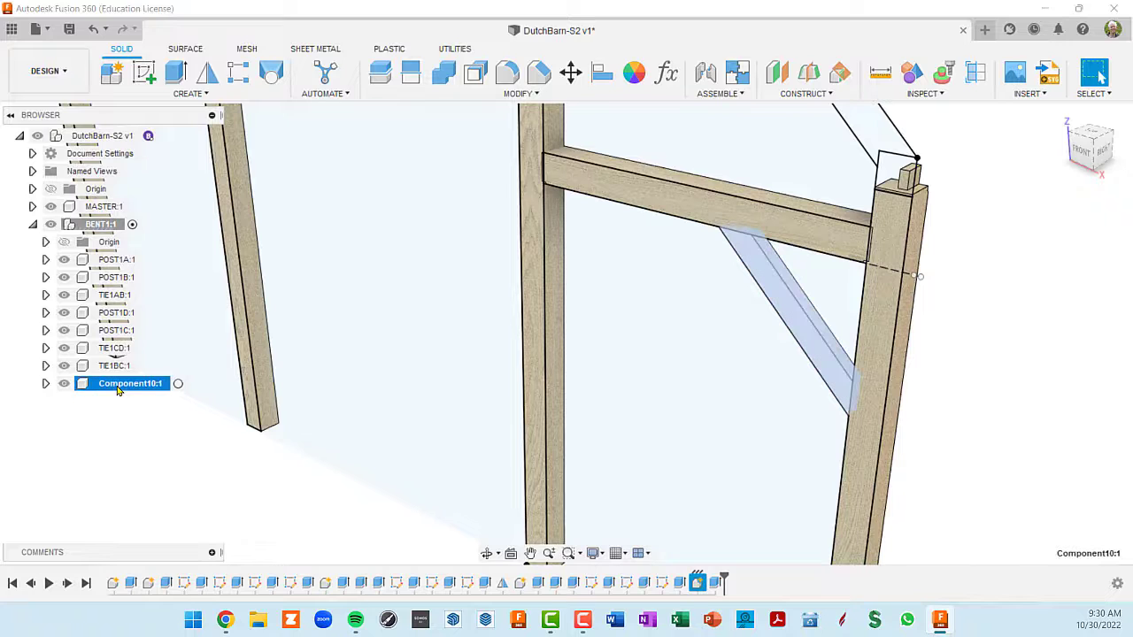
double_click(117, 389)
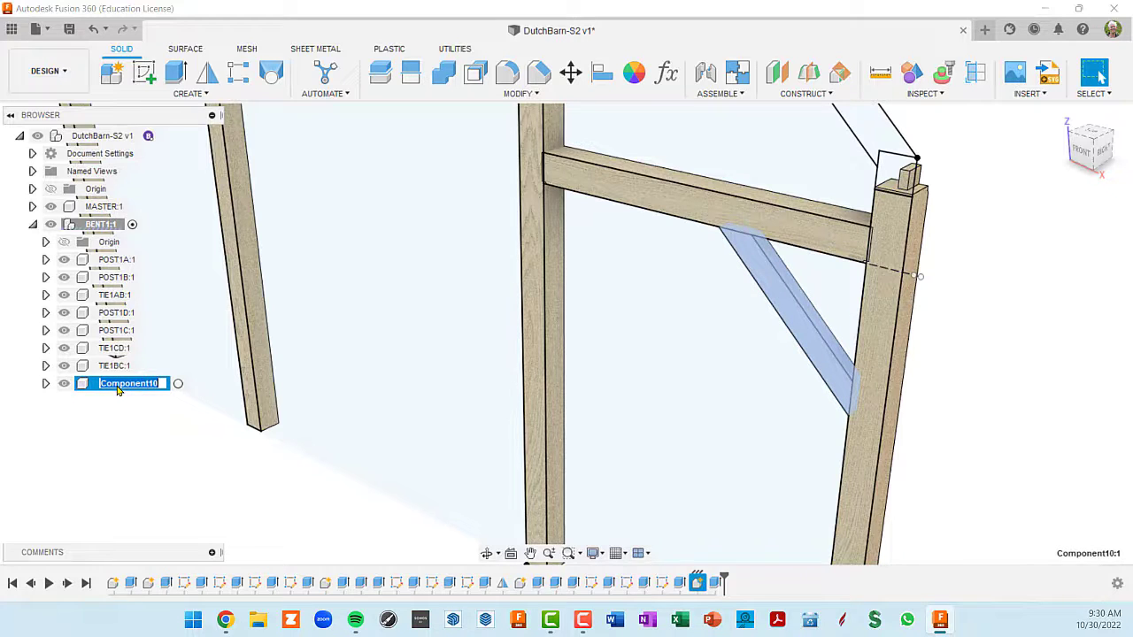
text(BENT-BRACEBENT)
key(BackSpace)
text(-BRACE)
key(Return)
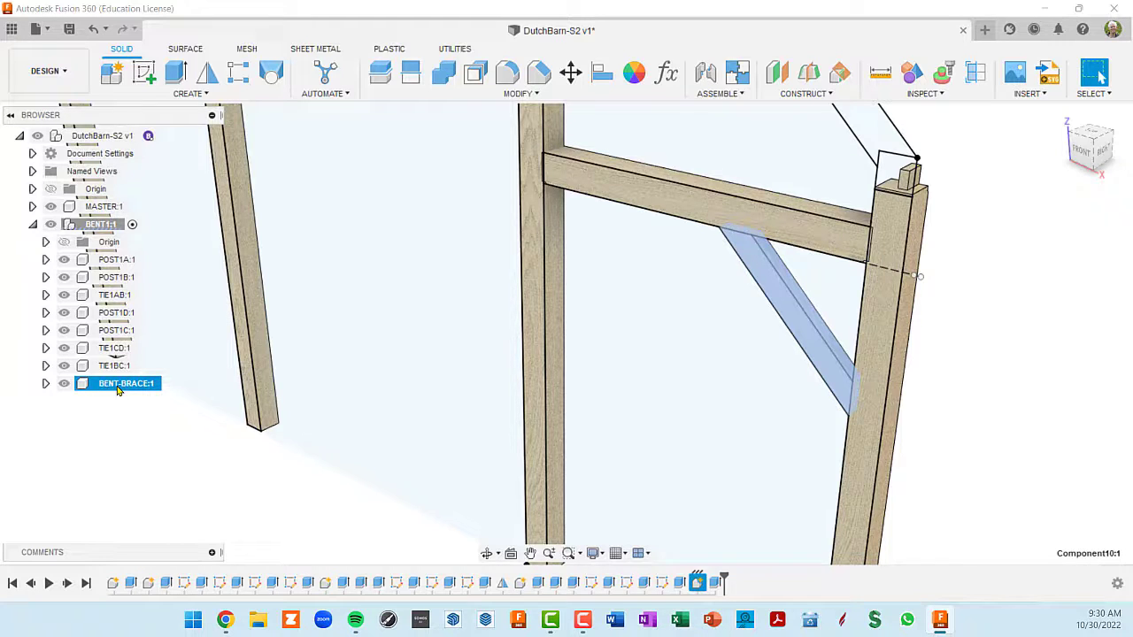
scroll(738, 359, down, 3)
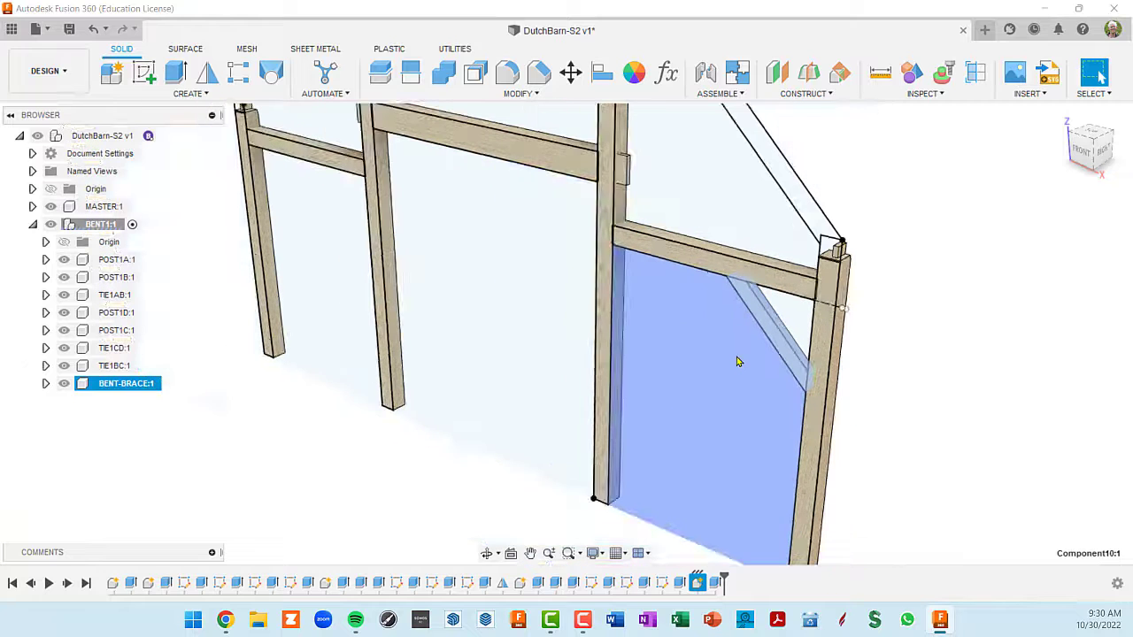
click(977, 391)
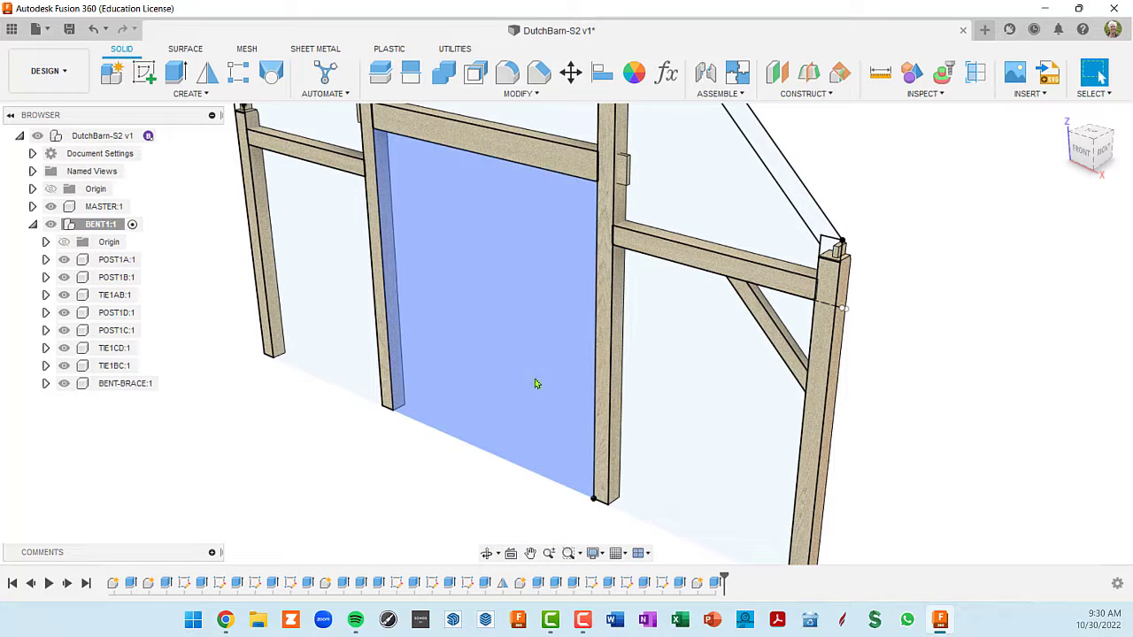
- Examine the new brace within the whole bent and up close where it meets the post and tie
scroll(673, 373, up, 2)
scroll(674, 372, down, 3)
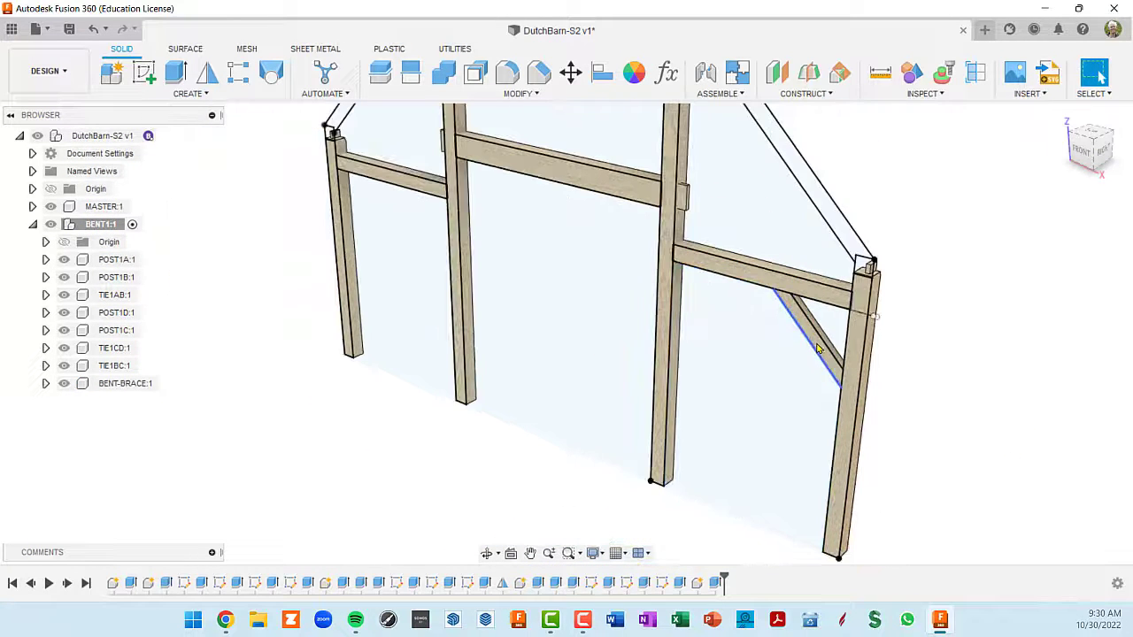
scroll(650, 301, down, 2)
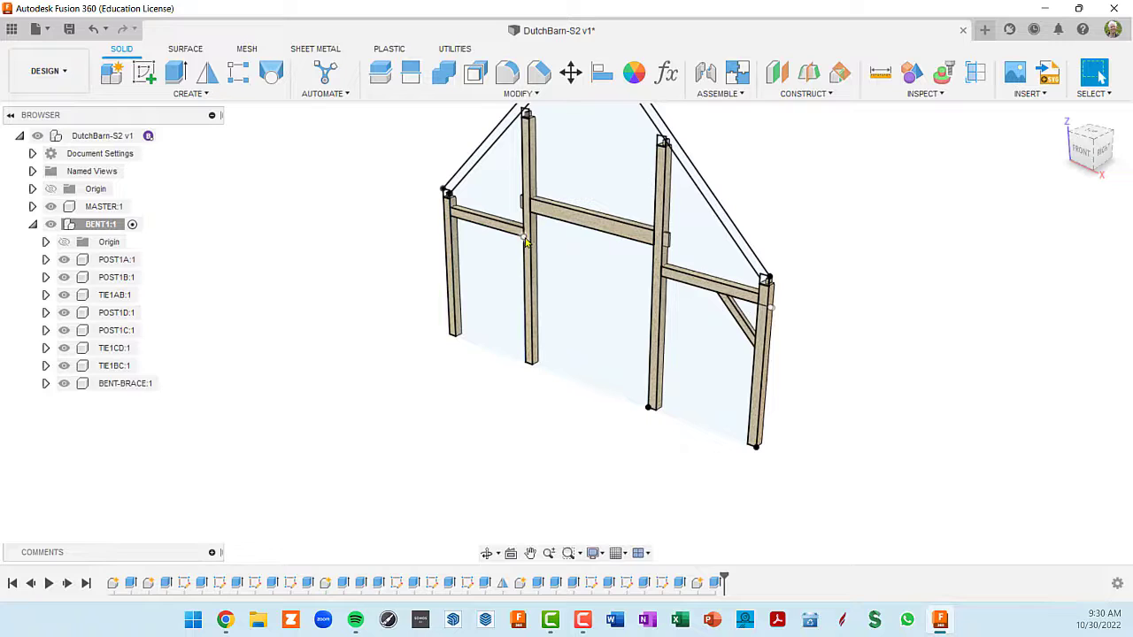
scroll(686, 317, down, 2)
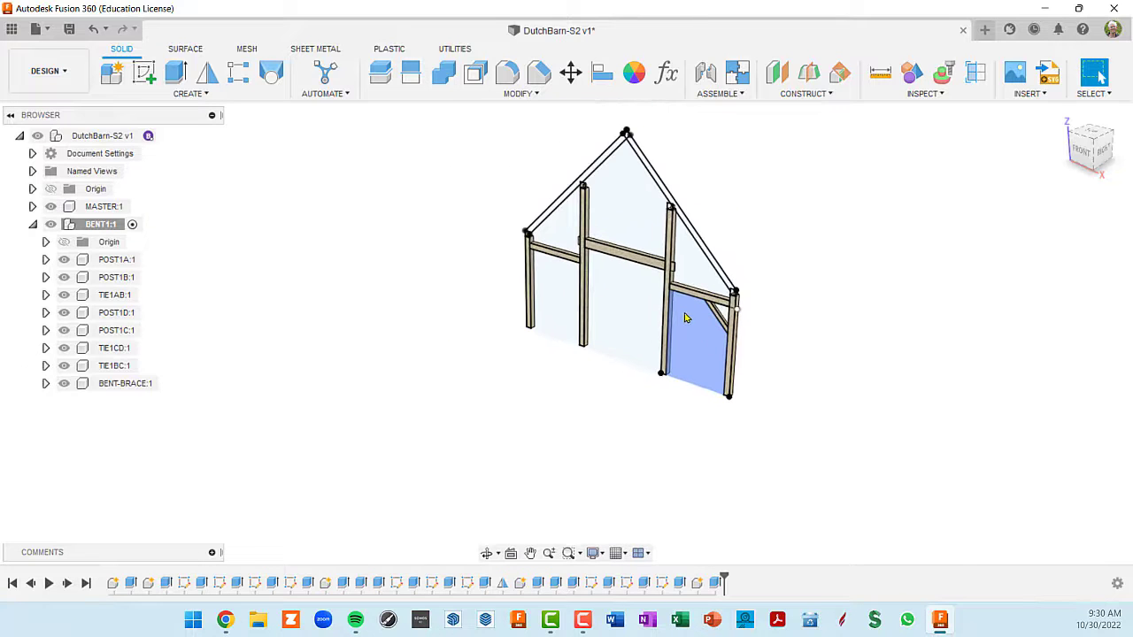
shift+middle_drag(722, 383, 728, 391)
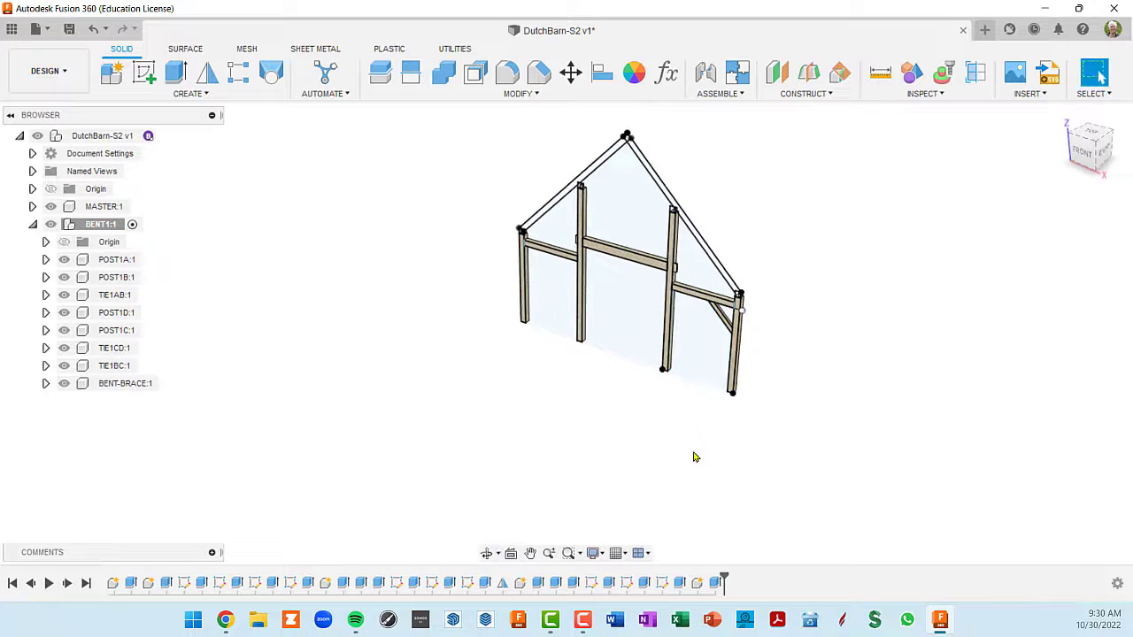
scroll(692, 430, up, 2)
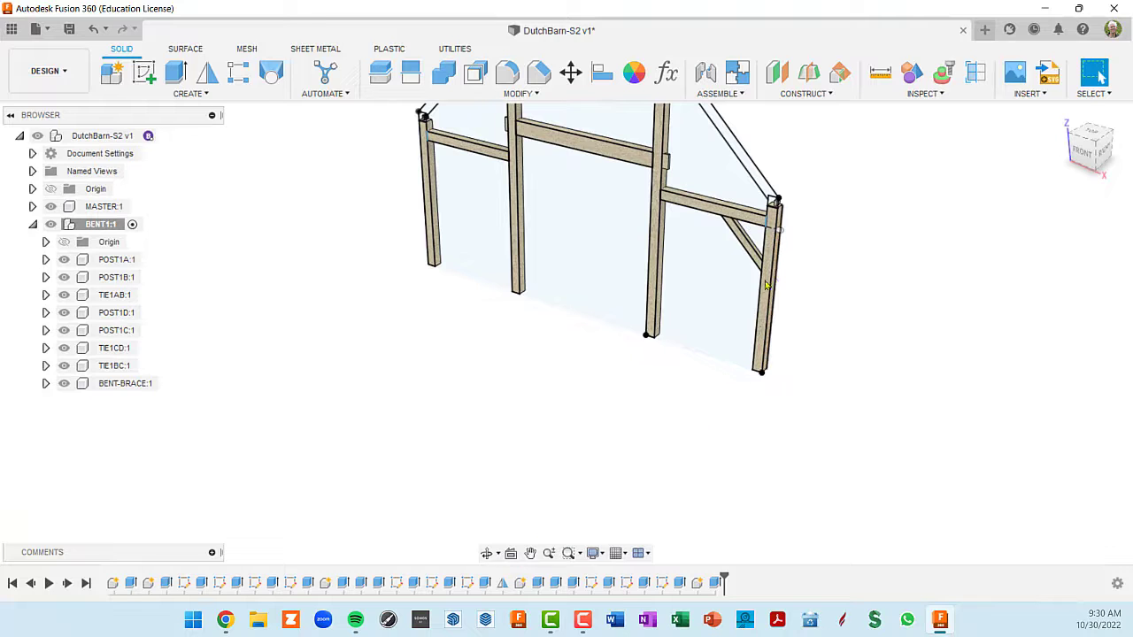
shift+middle_drag(748, 268, 748, 270)
scroll(747, 268, up, 4)
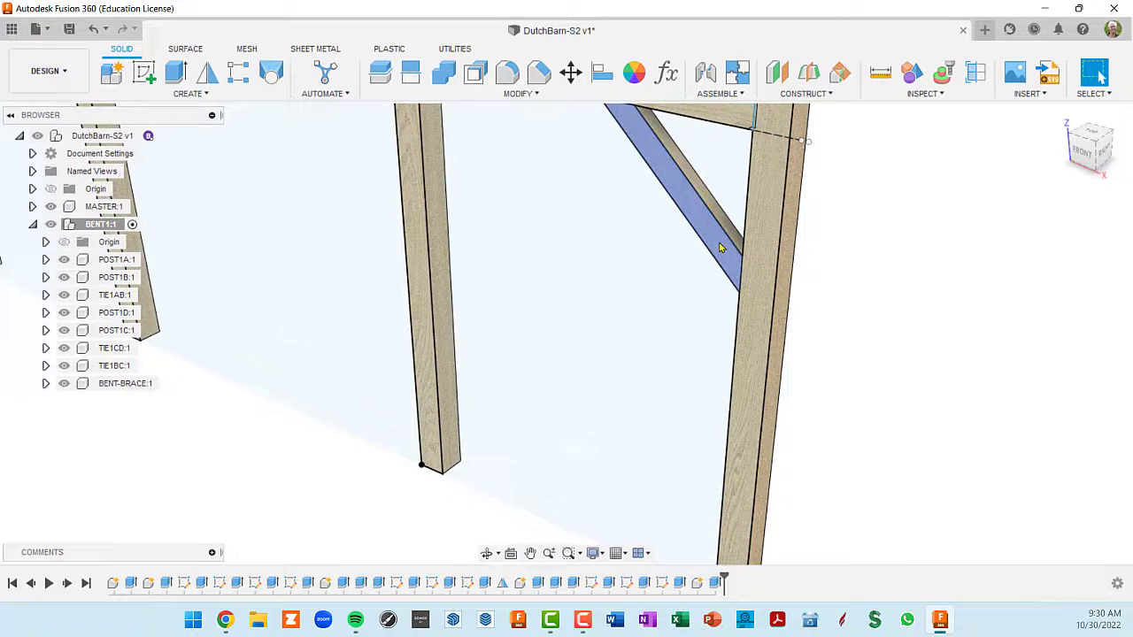
scroll(721, 249, down, 3)
middle_drag(721, 249, 735, 295)
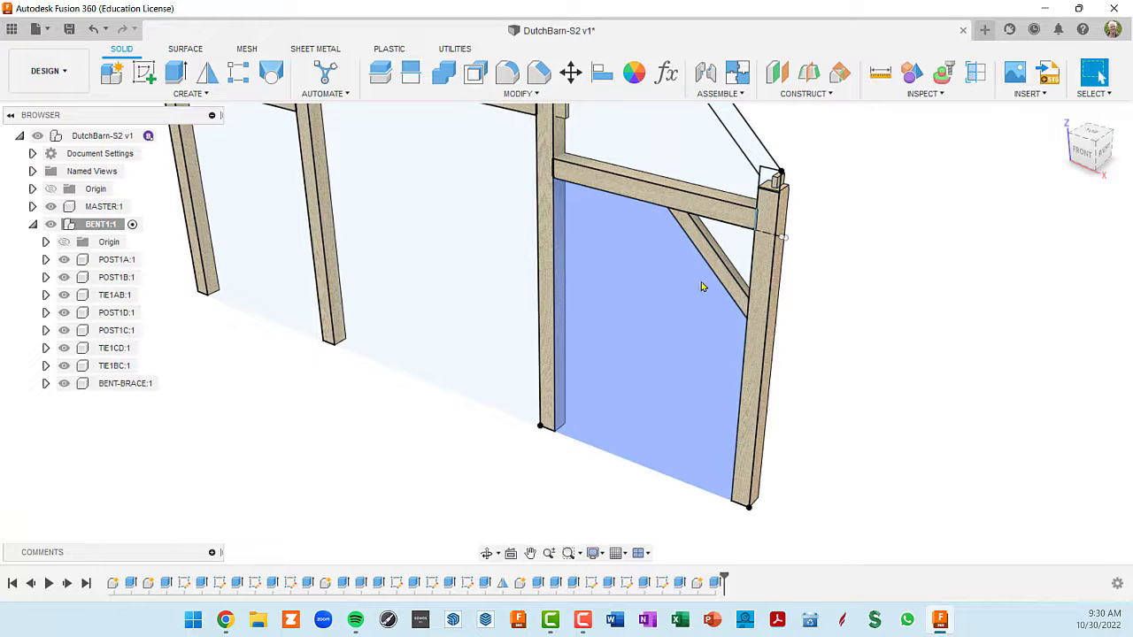
scroll(779, 341, up, 3)
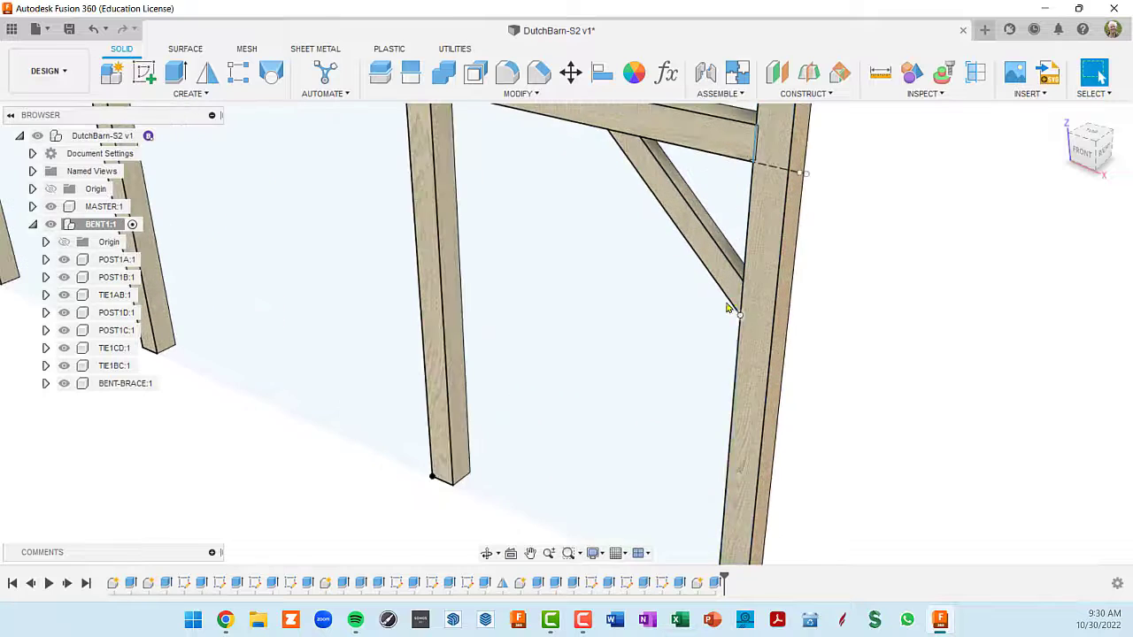
- Activate the BENT-BRACE component and inspect both of its ends where they meet the corner post and the tie
click(124, 383)
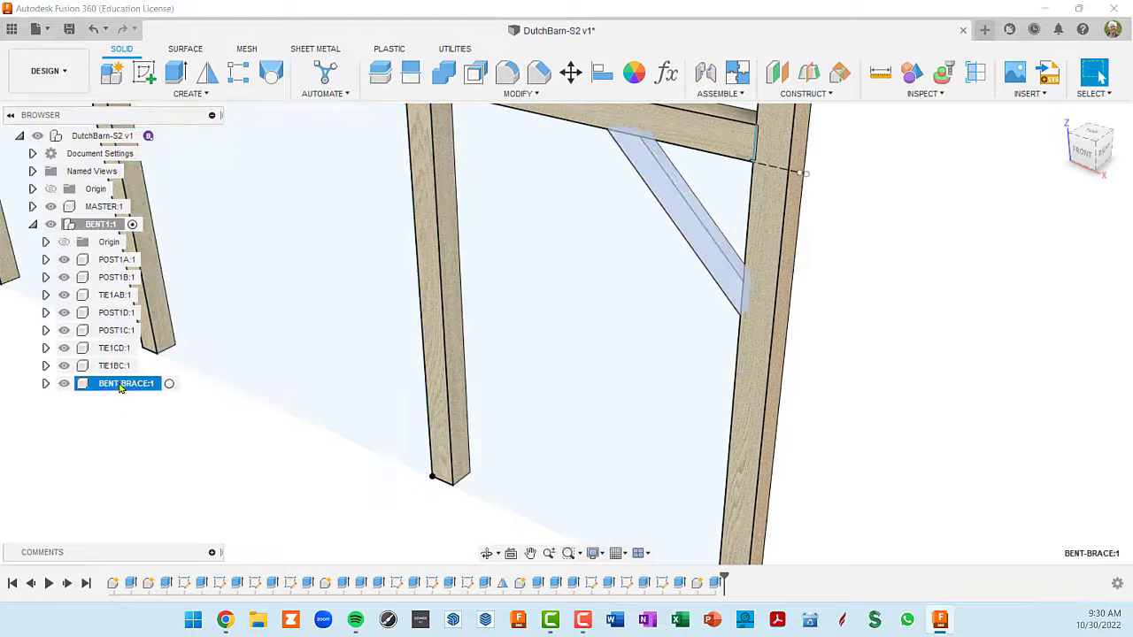
click(169, 383)
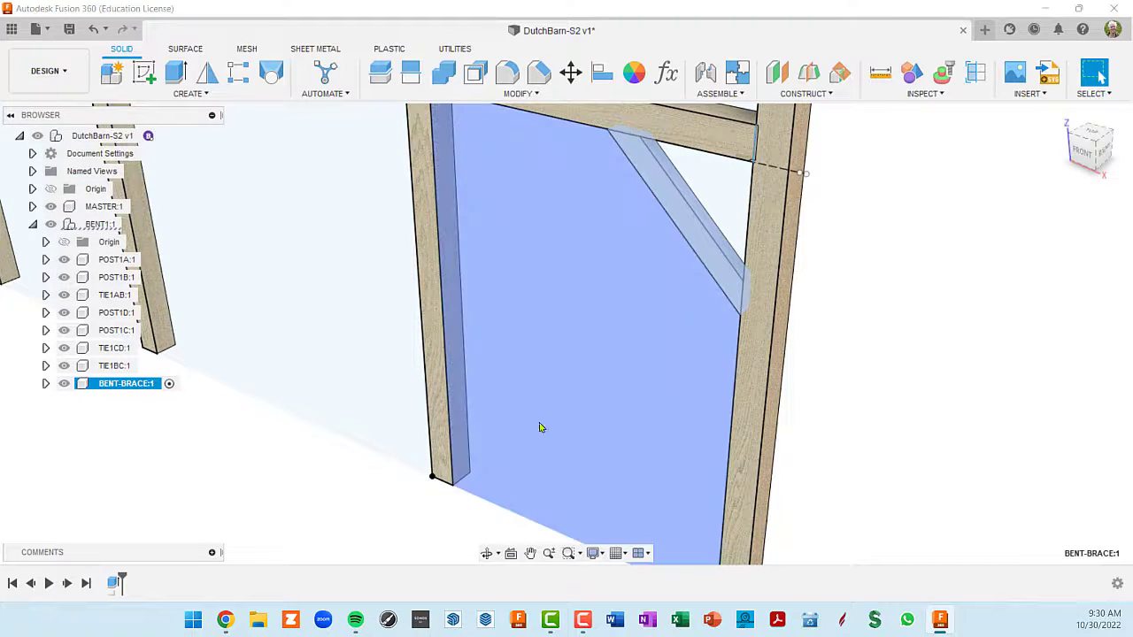
middle_drag(614, 399, 600, 392)
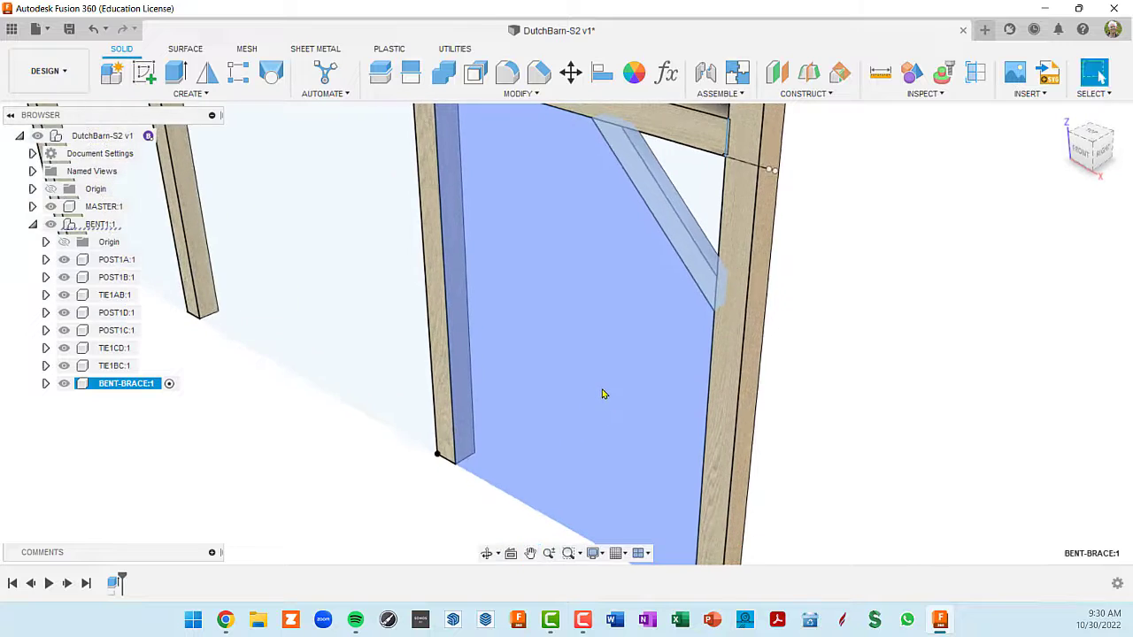
scroll(610, 394, down, 3)
scroll(679, 404, up, 3)
scroll(740, 348, down, 2)
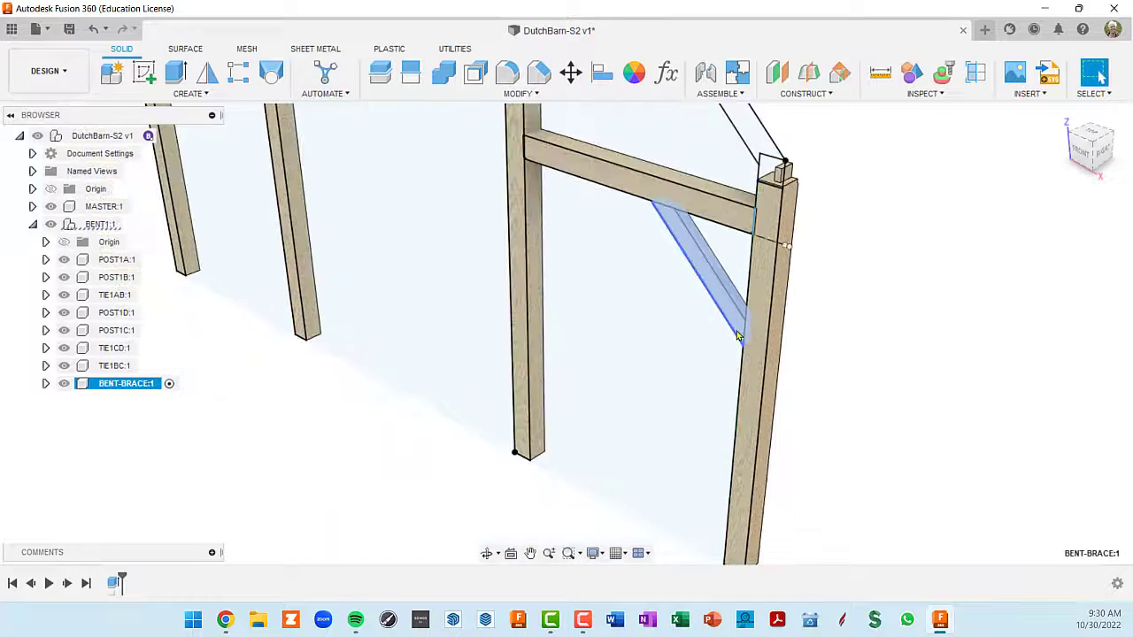
scroll(739, 347, up, 2)
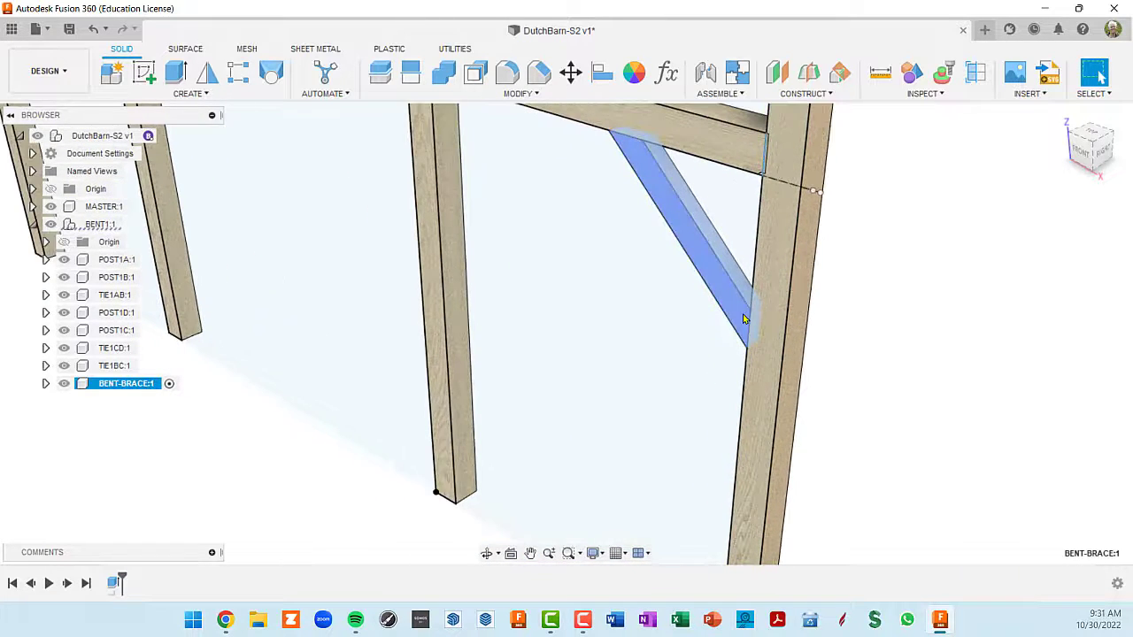
scroll(743, 332, up, 2)
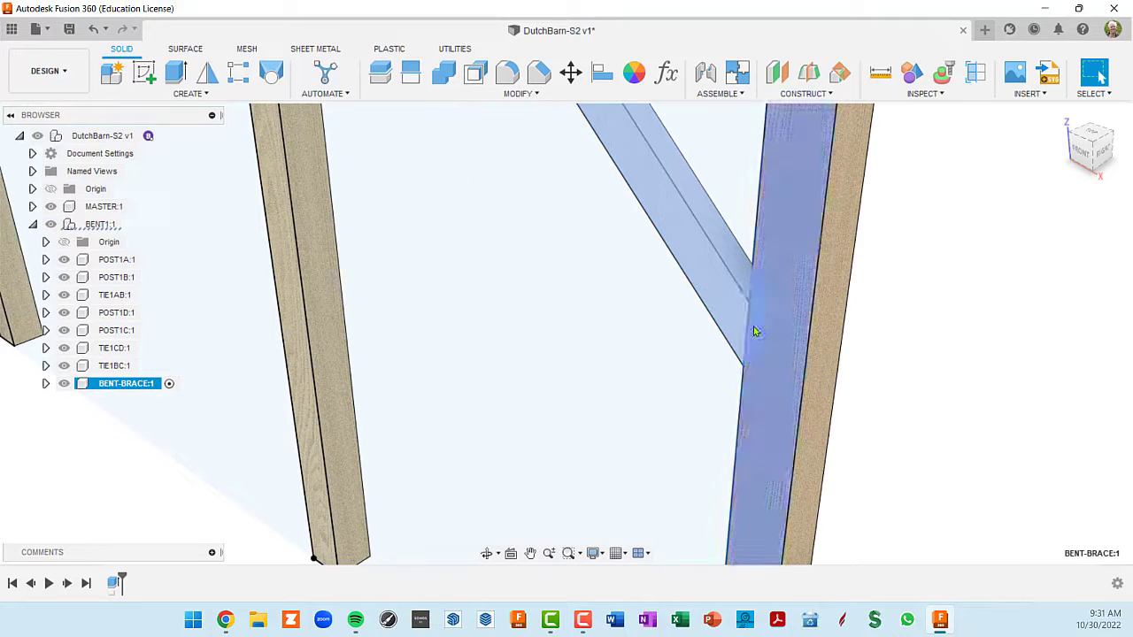
scroll(750, 332, down, 4)
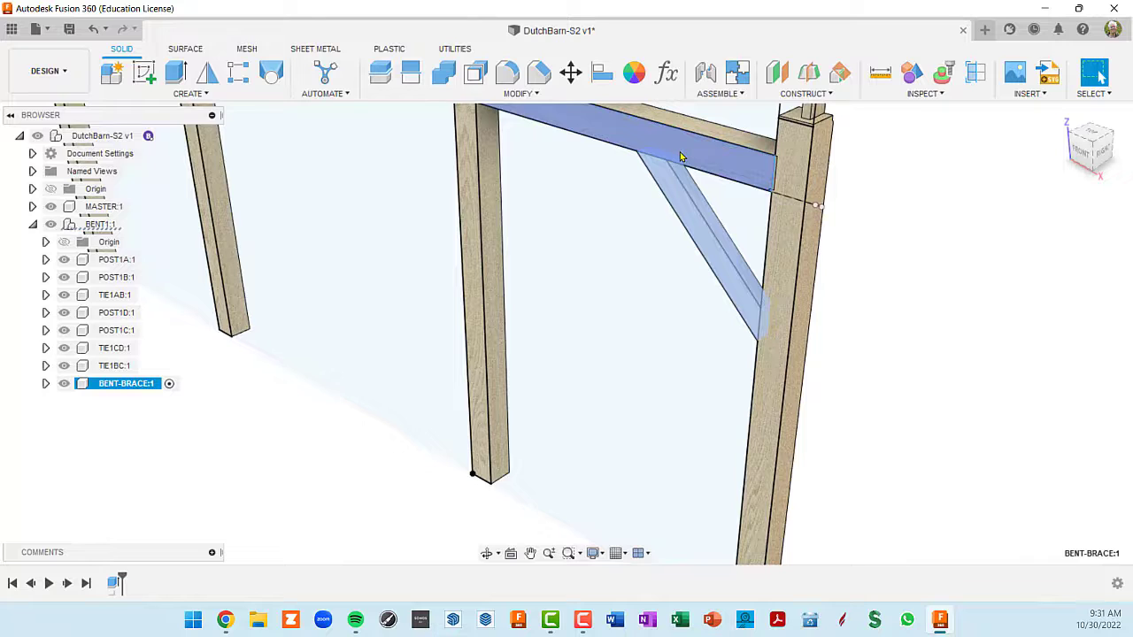
scroll(681, 156, down, 1)
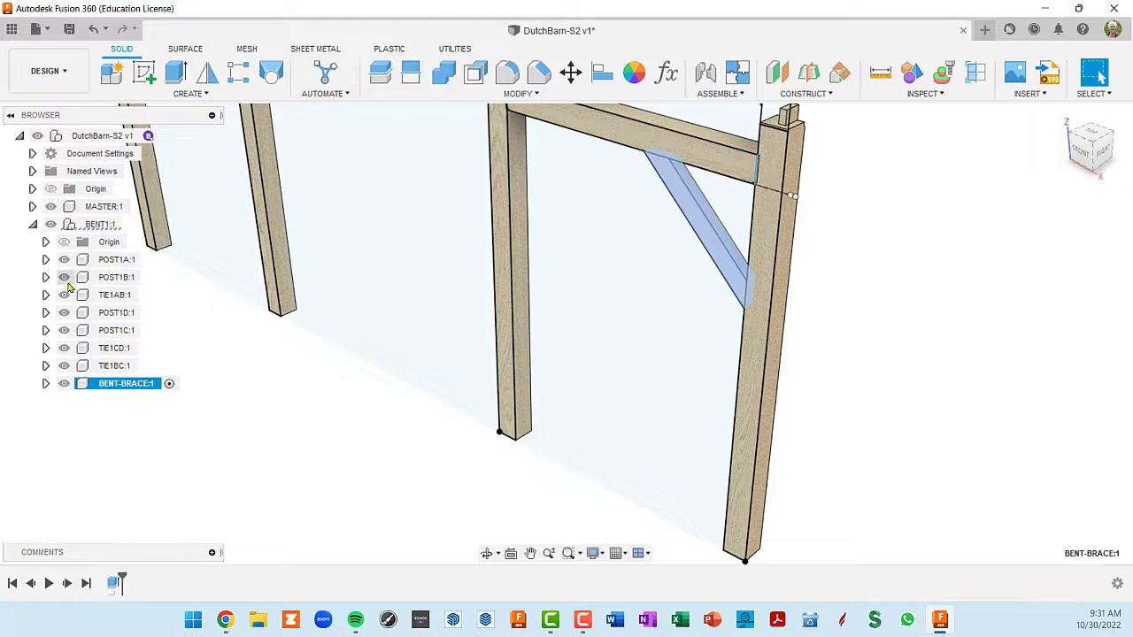
- Hide POST1A, TIE1AB and the MASTER component so both ends of the brace are exposed
click(63, 261)
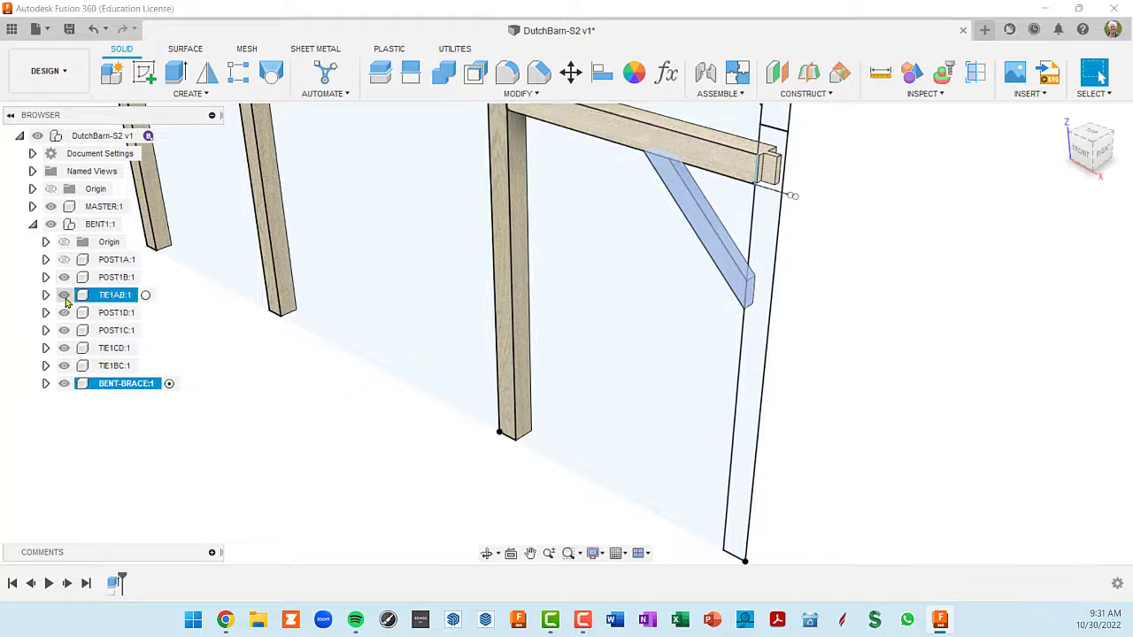
click(64, 295)
scroll(365, 382, down, 3)
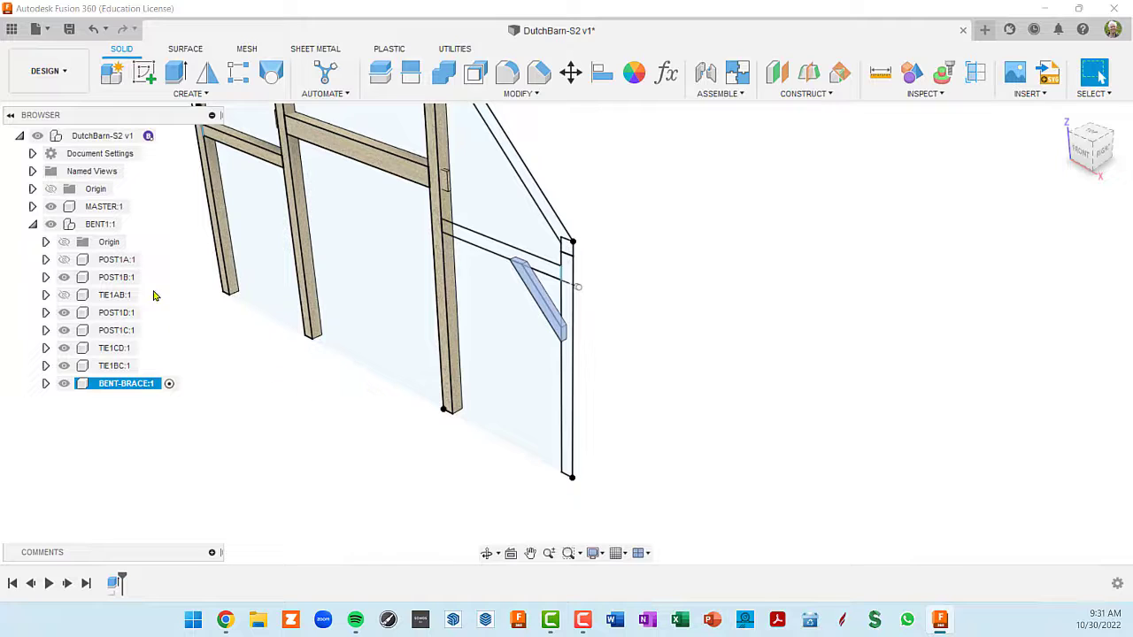
click(50, 207)
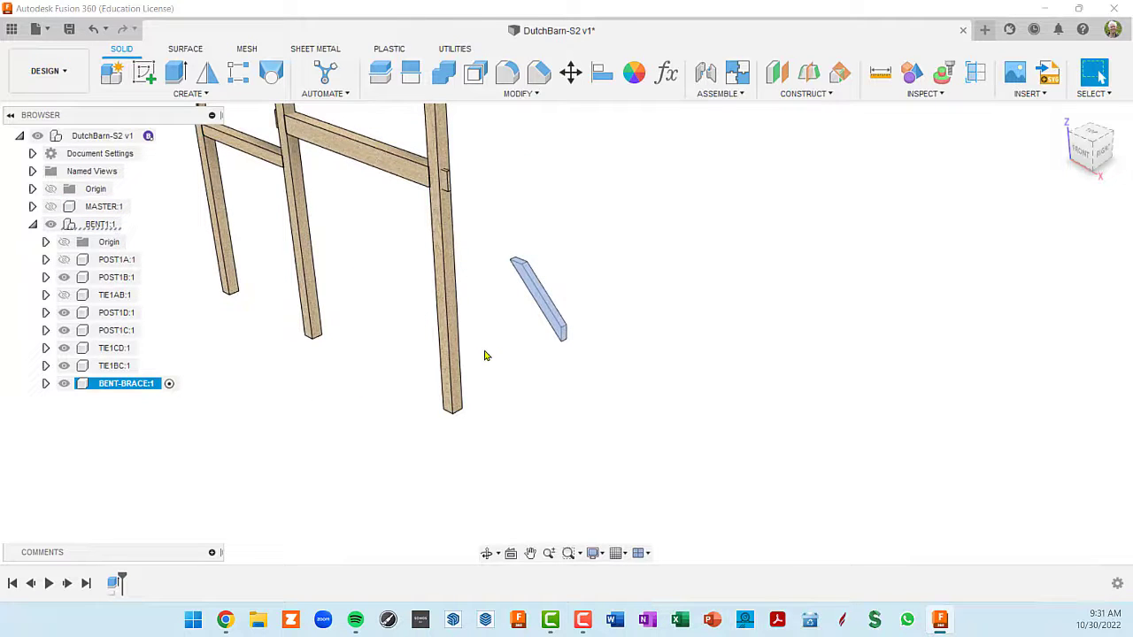
scroll(567, 371, up, 2)
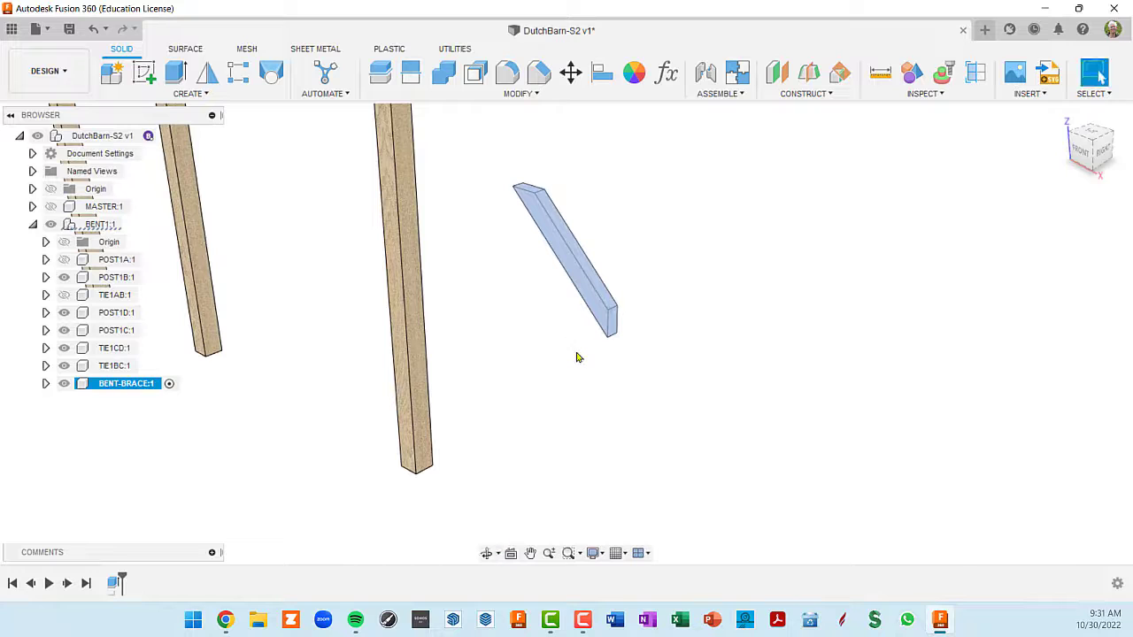
- Extrude the brace's lower end face outward toward the corner post, joining the added material to the brace
click(577, 354)
scroll(604, 330, up, 2)
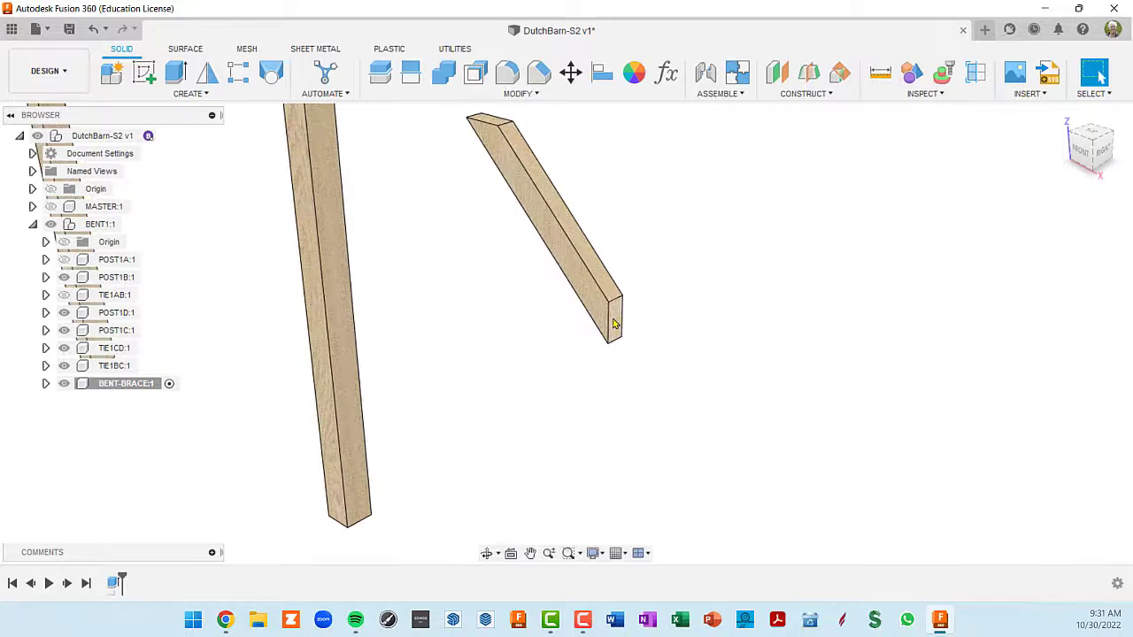
click(616, 323)
scroll(619, 318, up, 1)
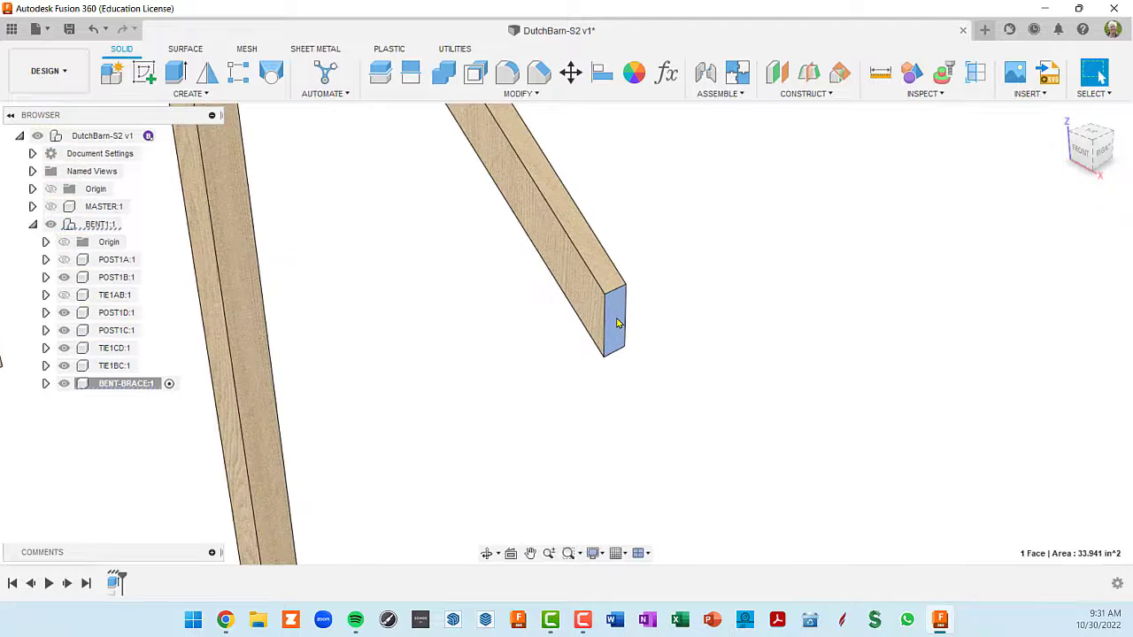
scroll(618, 323, down, 2)
key(e)
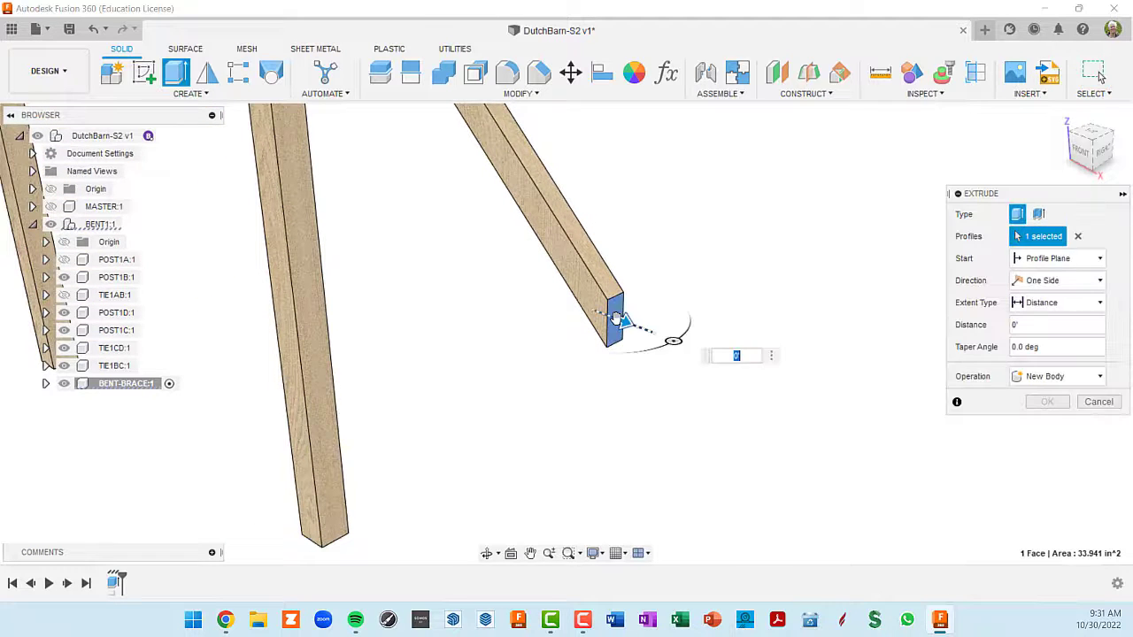
drag(620, 324, 628, 320)
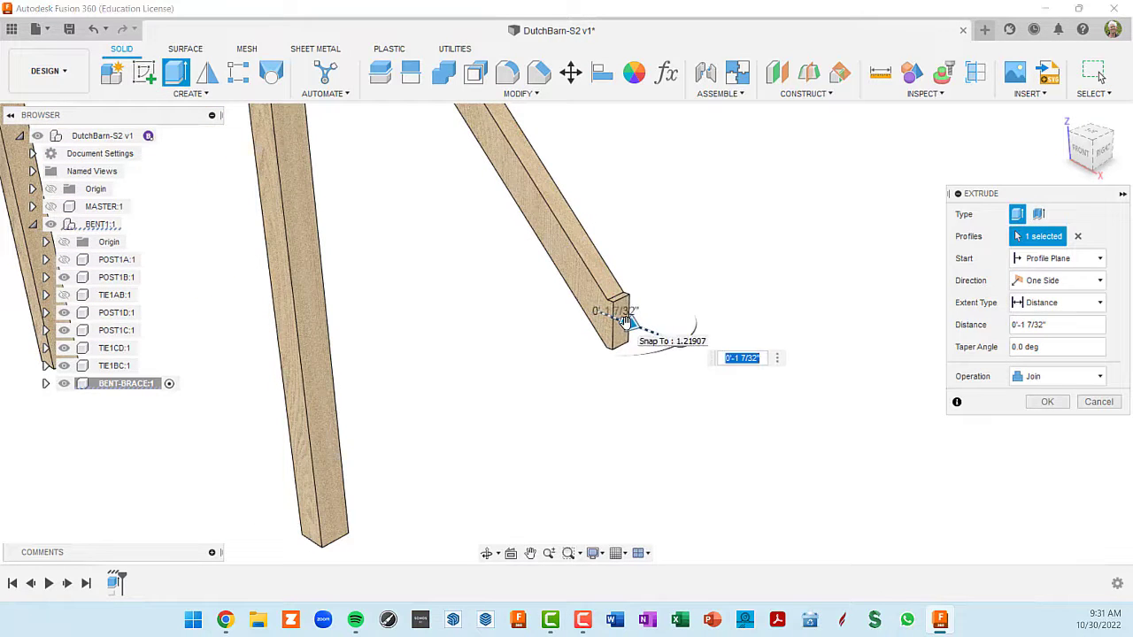
key(BackSpace)
key(Return)
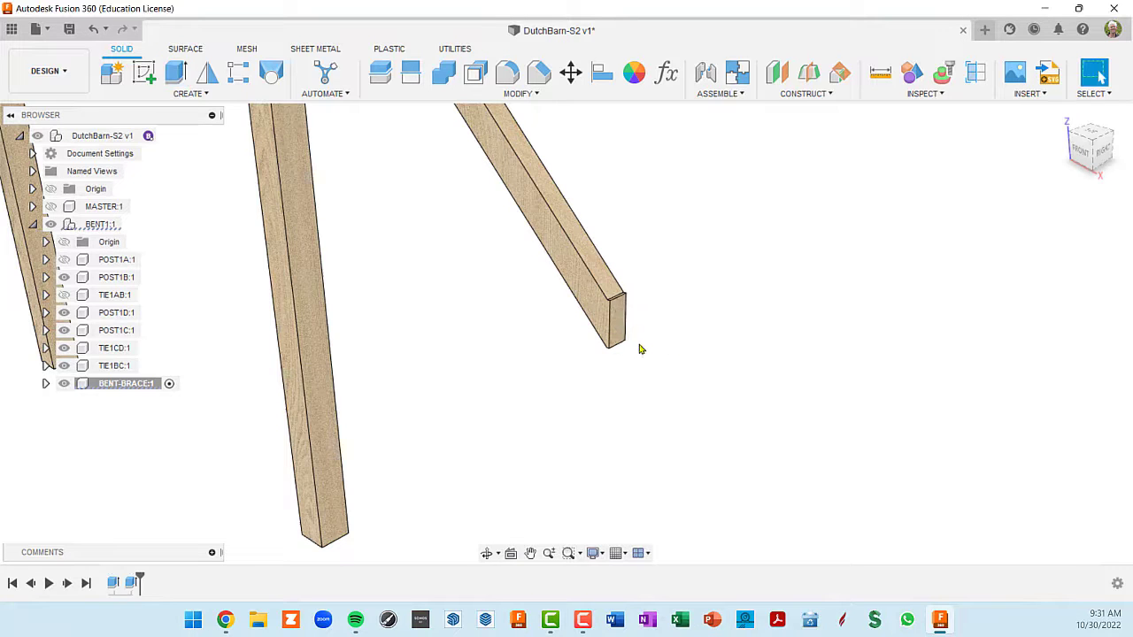
- Extrude the brace's upper end face upward by 0.5 inch, joined to the brace body
scroll(639, 348, down, 3)
shift+middle_drag(533, 255, 557, 249)
scroll(543, 209, up, 3)
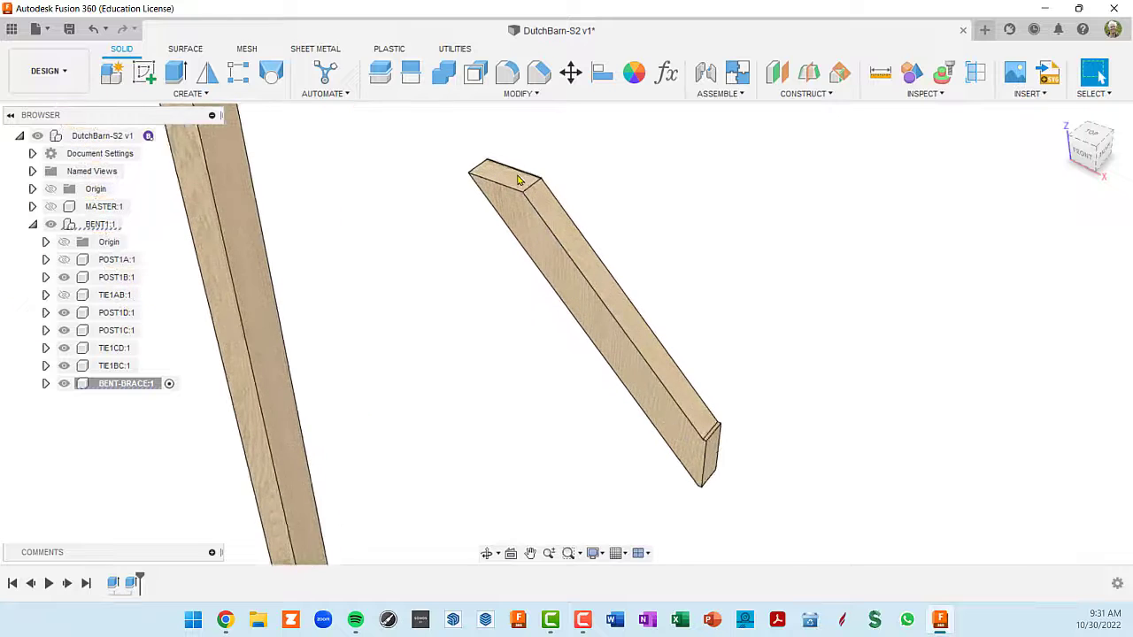
click(510, 181)
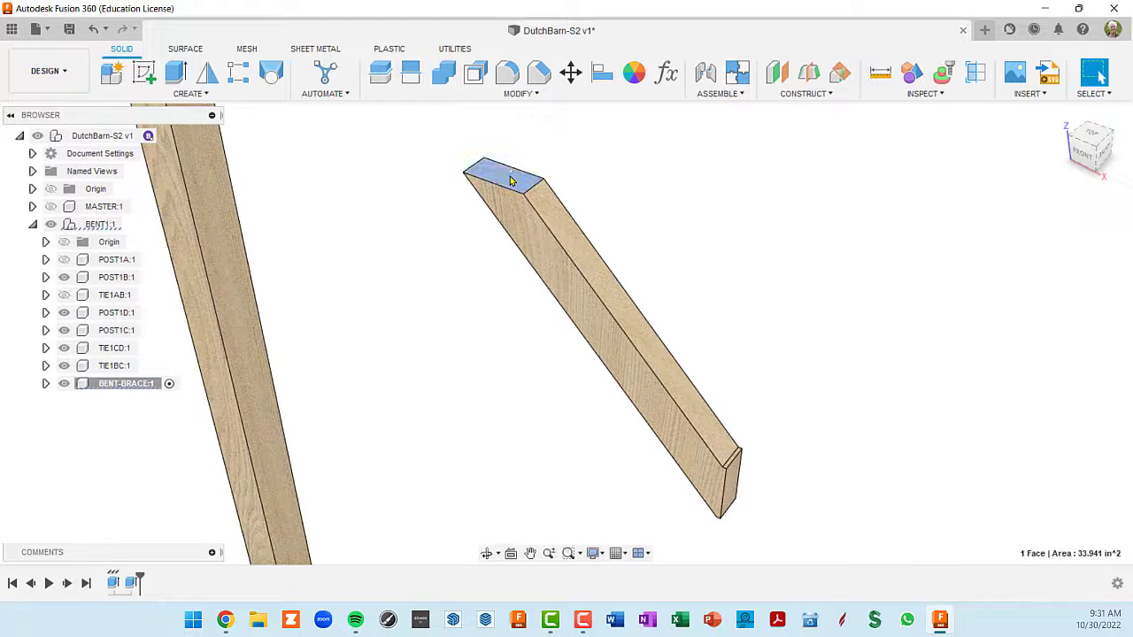
key(e)
drag(510, 177, 509, 157)
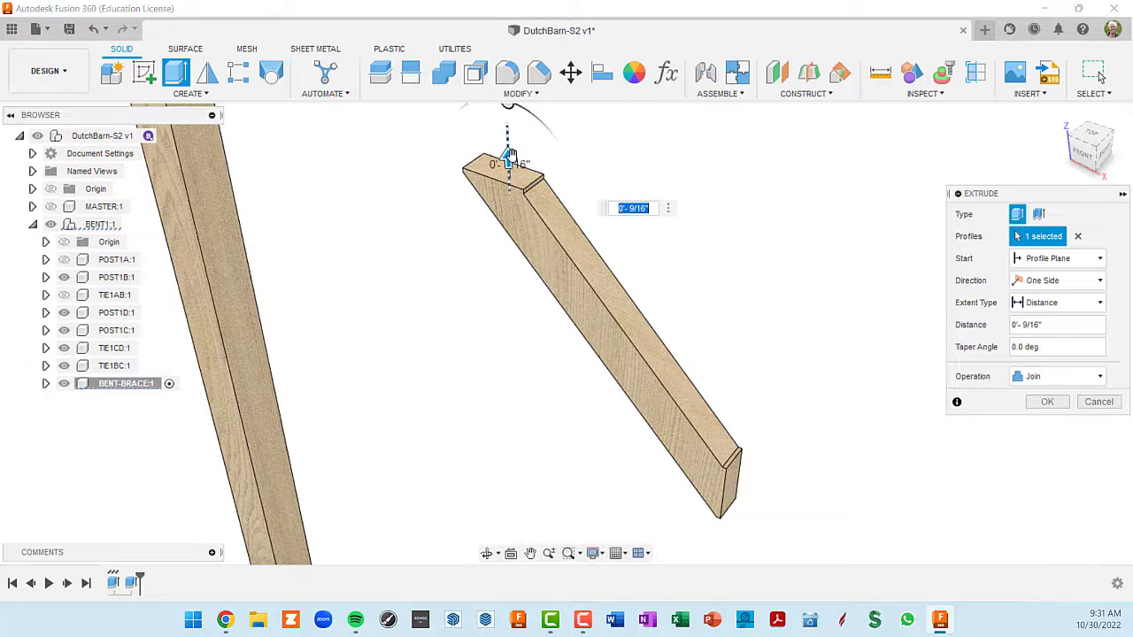
key(BackSpace)
text(.5)
key(Return)
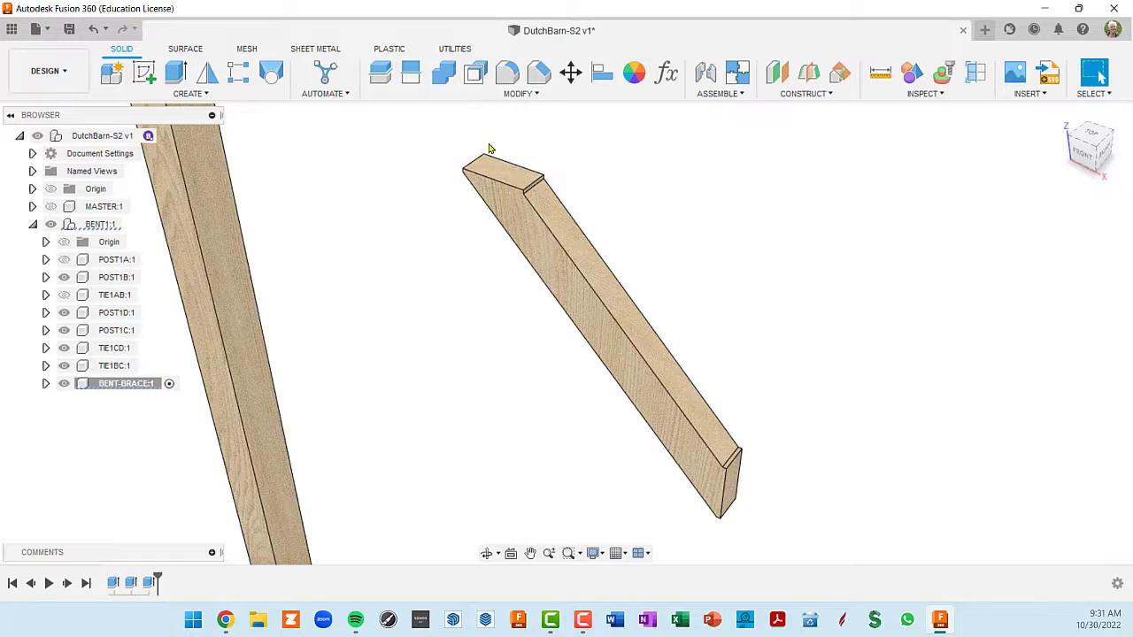
- Show POST1A and TIE1AB again around the extended brace
scroll(491, 148, down, 5)
middle_drag(445, 288, 468, 389)
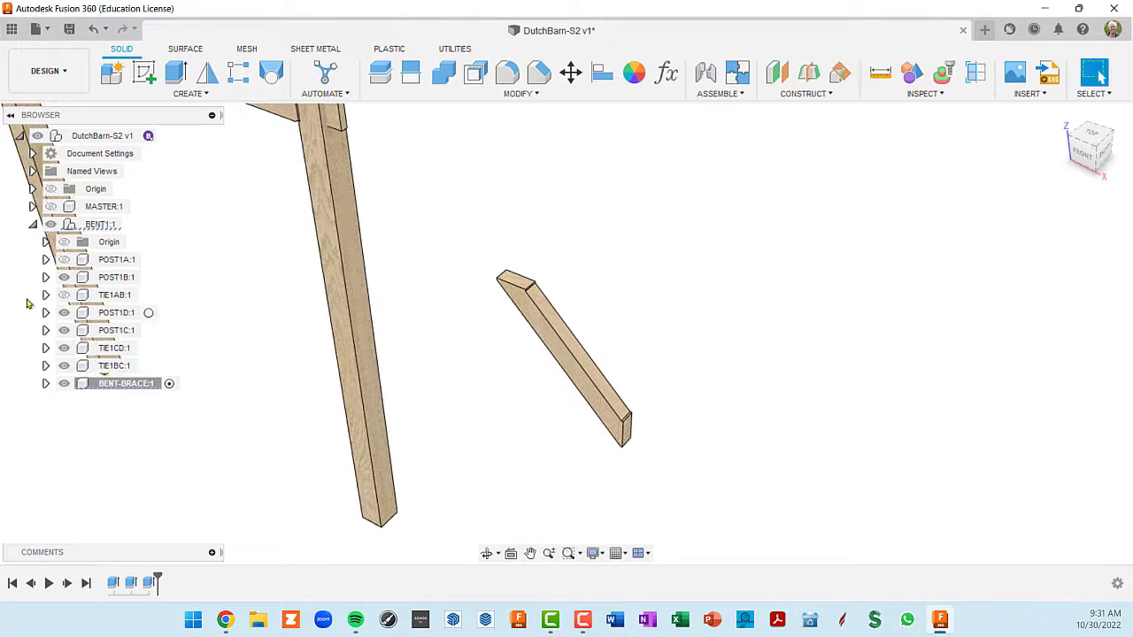
click(64, 259)
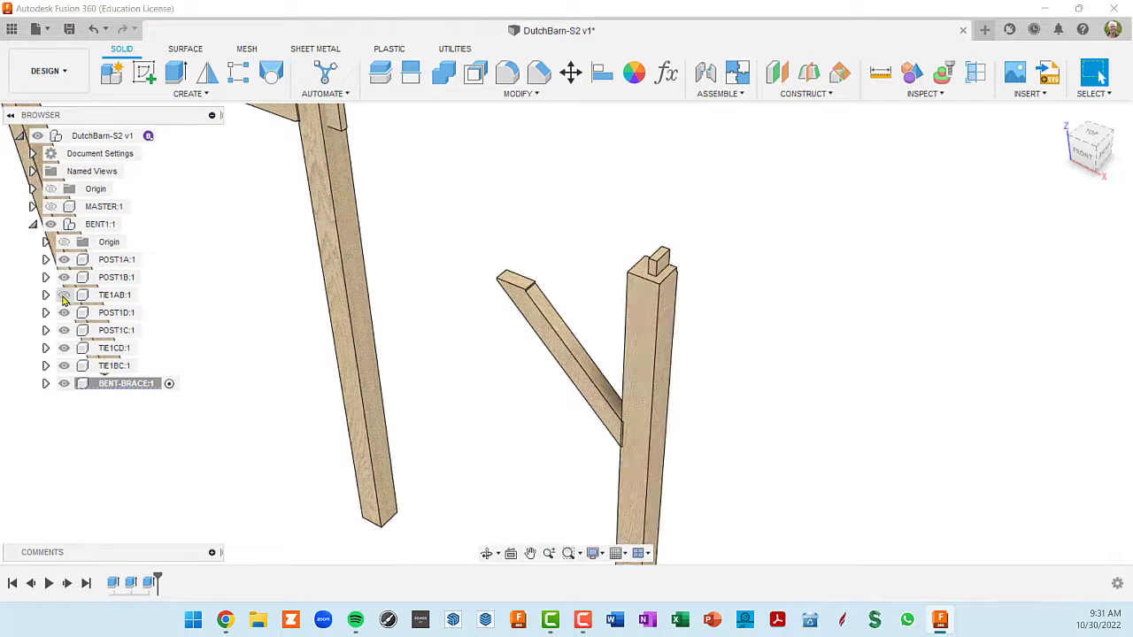
click(64, 295)
shift+middle_drag(508, 398, 567, 362)
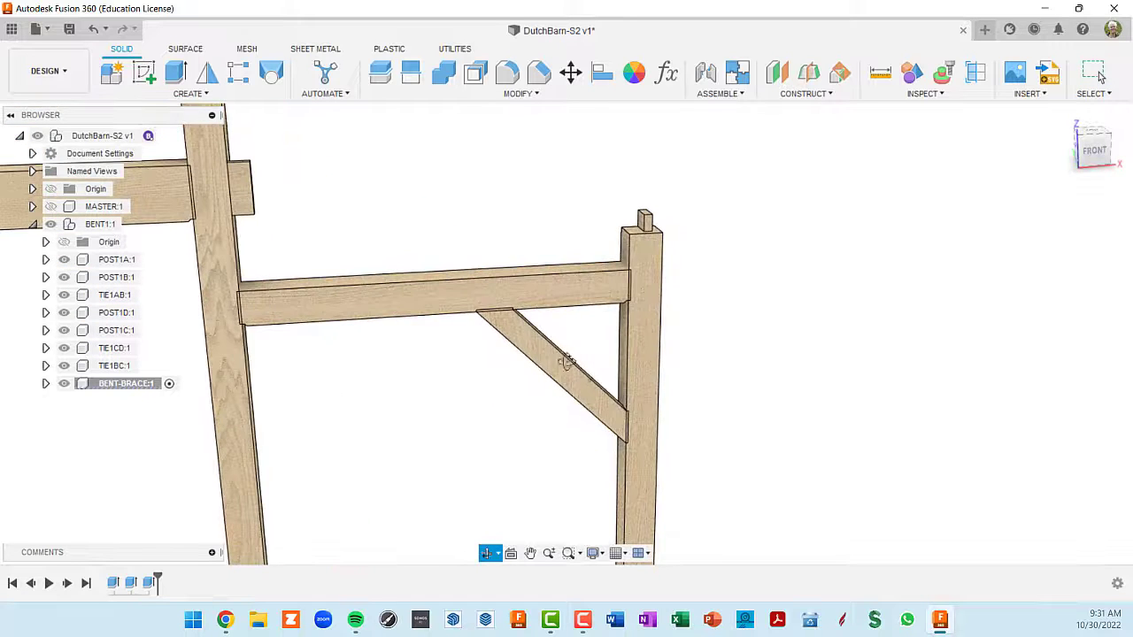
- Examine up close how the extended brace ends are let into the tie and the corner post
scroll(608, 431, up, 5)
scroll(665, 434, down, 4)
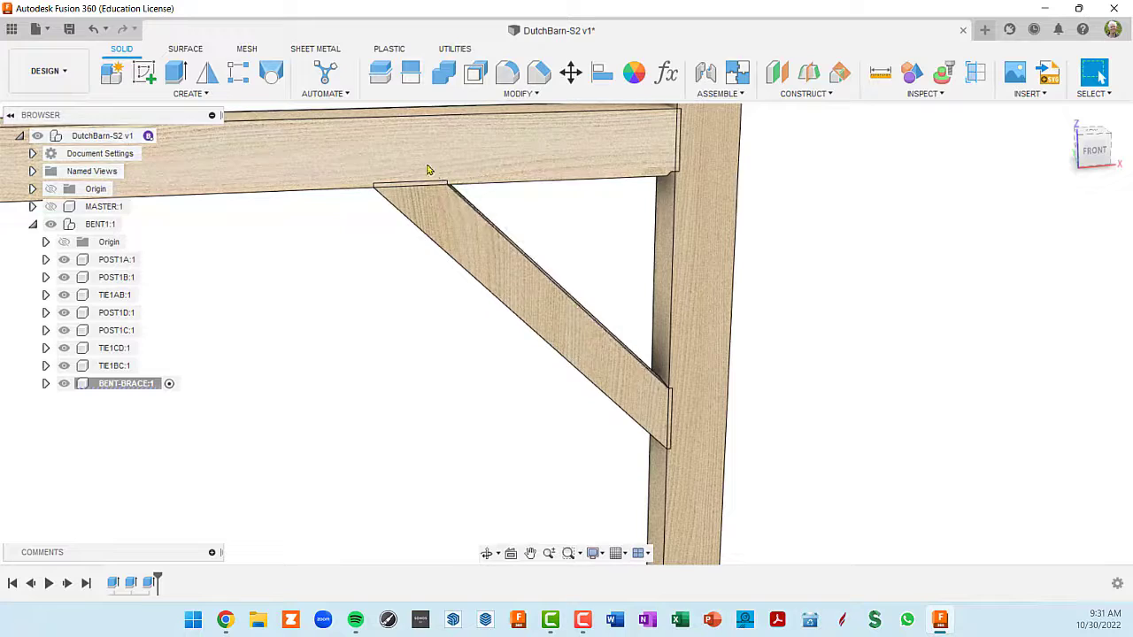
scroll(753, 429, down, 3)
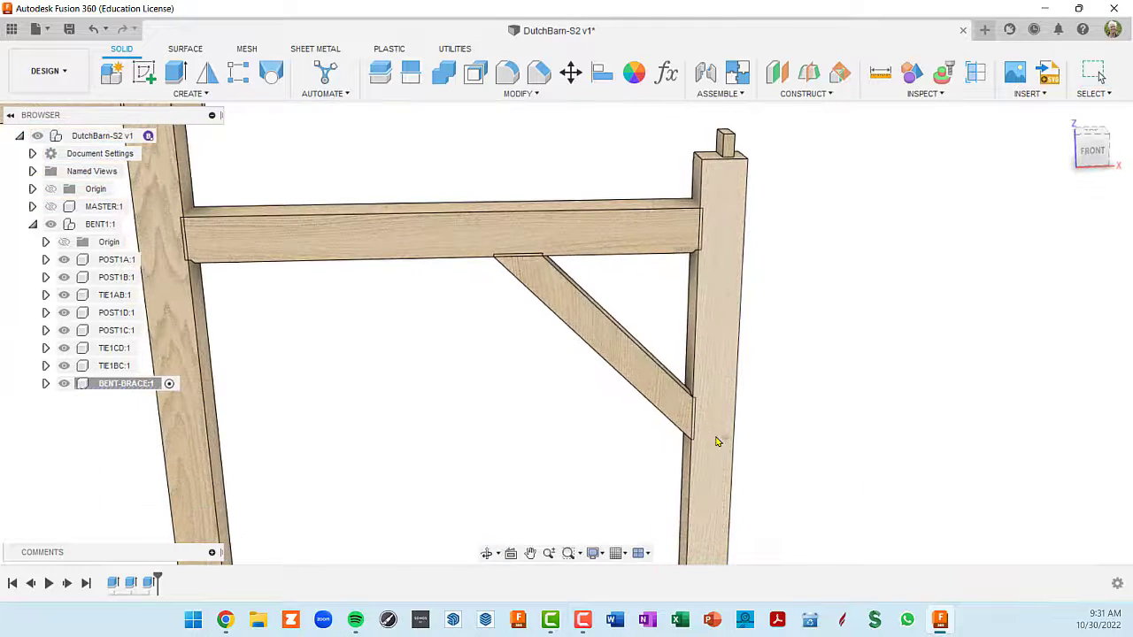
scroll(708, 416, up, 5)
scroll(682, 385, up, 3)
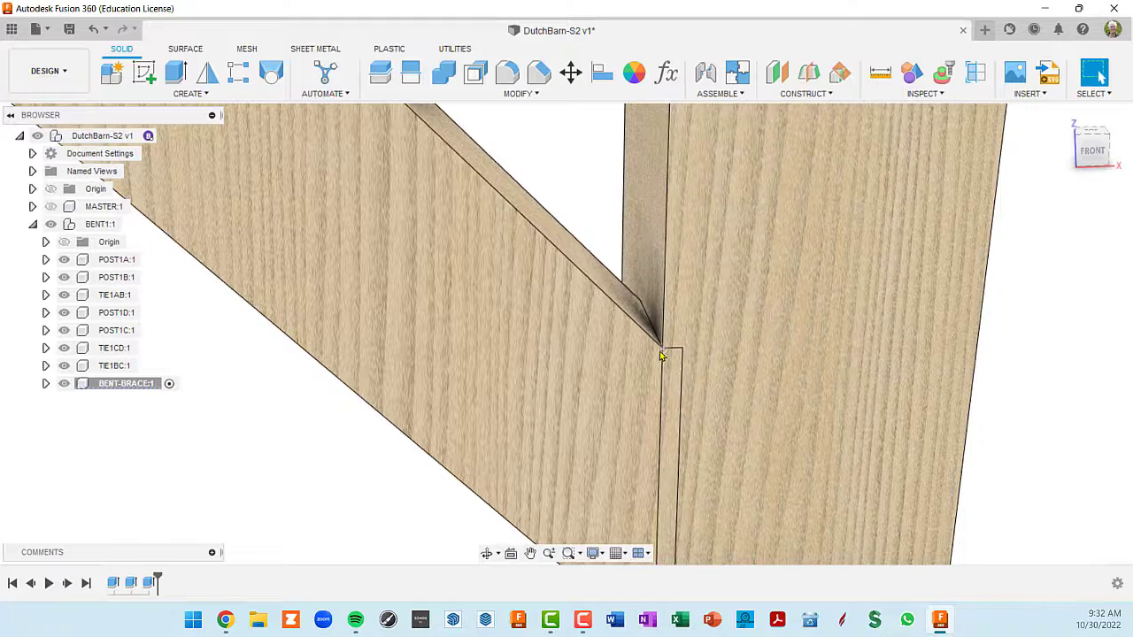
scroll(673, 358, down, 3)
scroll(670, 372, down, 3)
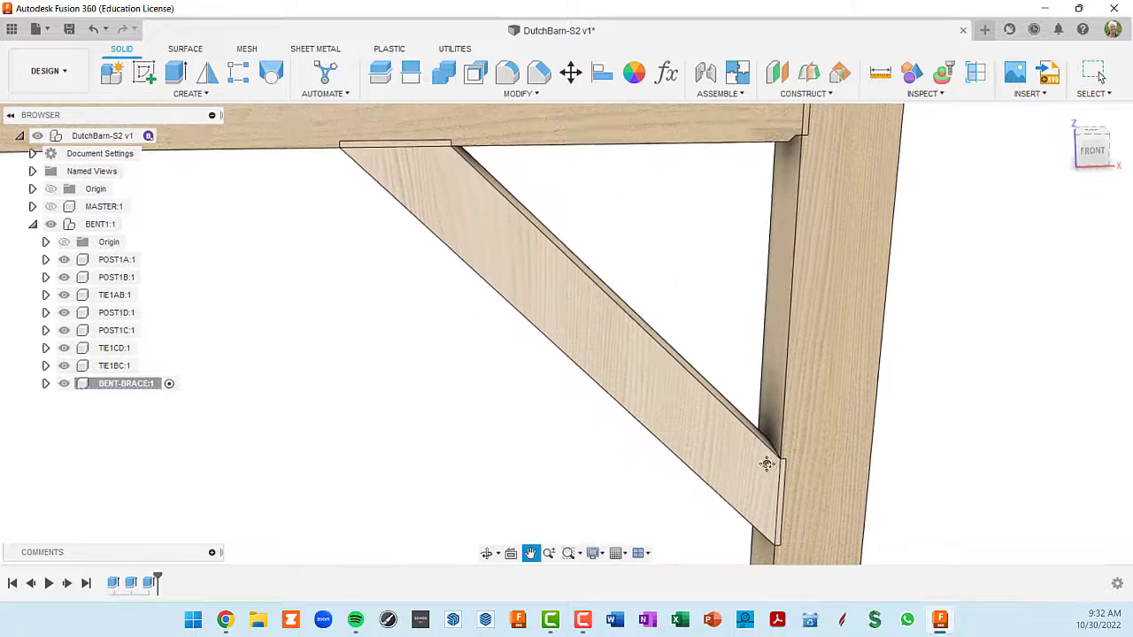
scroll(763, 460, up, 2)
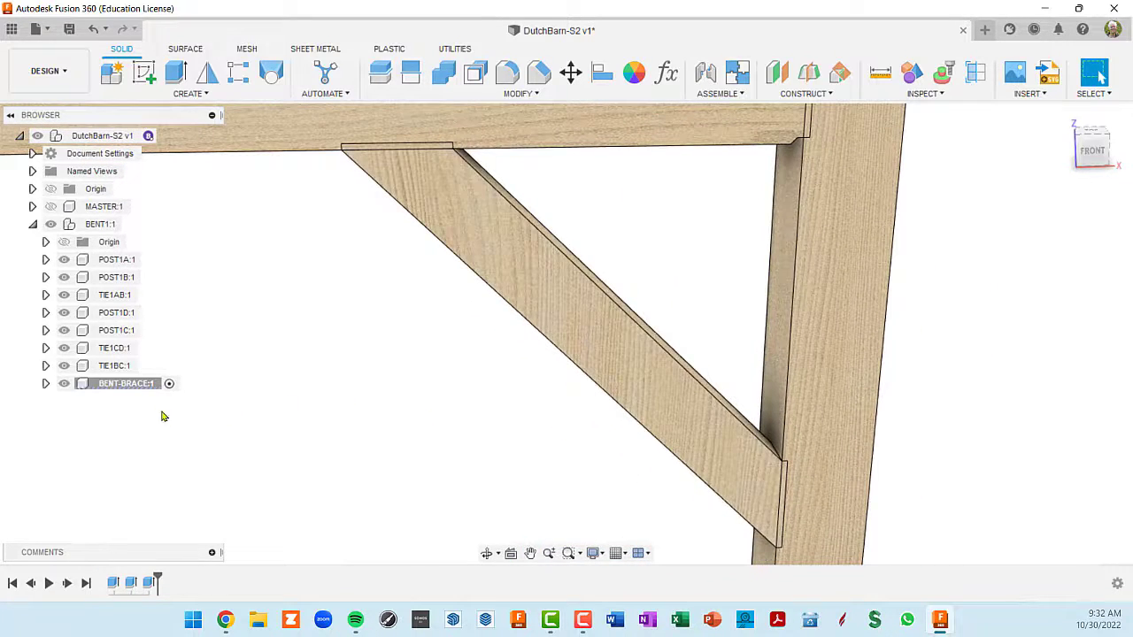
- Hide POST1A and TIE1AB again and inspect the projecting lip at the brace's lower end
click(64, 260)
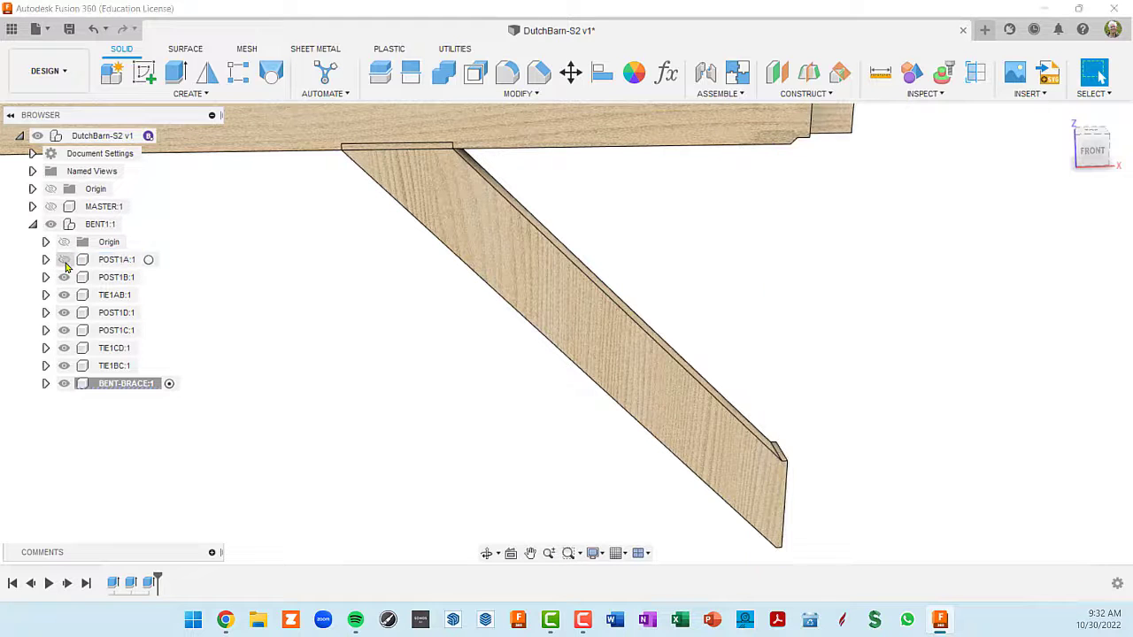
click(64, 295)
shift+middle_drag(736, 470, 930, 476)
scroll(792, 480, up, 6)
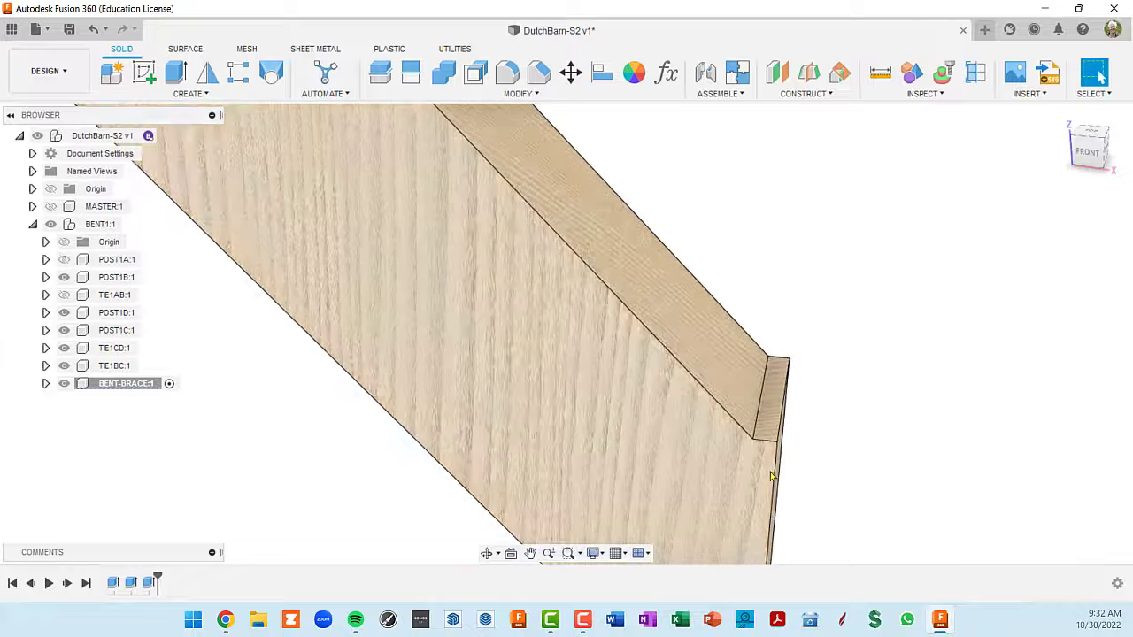
scroll(776, 476, down, 4)
shift+middle_drag(749, 468, 749, 443)
scroll(758, 455, down, 4)
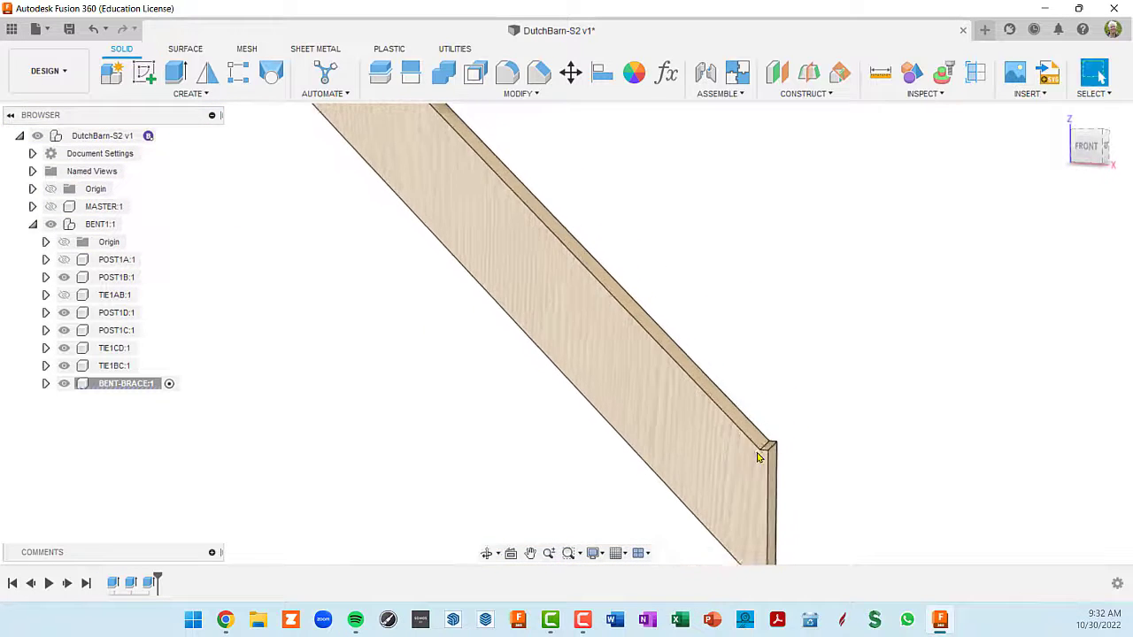
scroll(752, 454, down, 2)
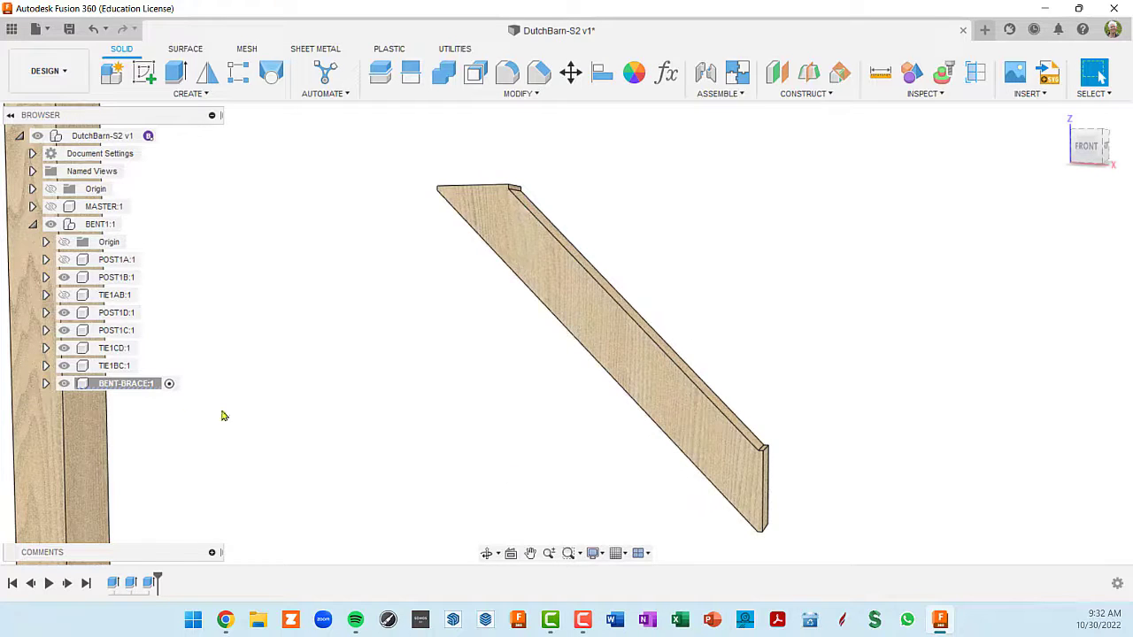
- Reveal the body inside BENT-BRACE and start a sketch on the brace's front face
click(45, 385)
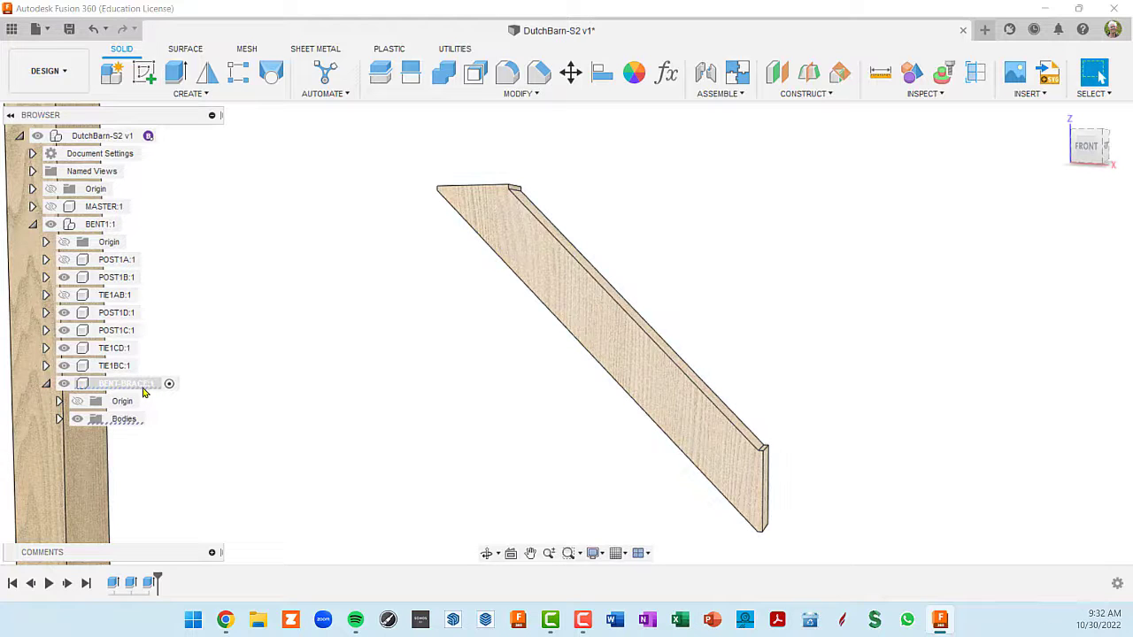
click(92, 437)
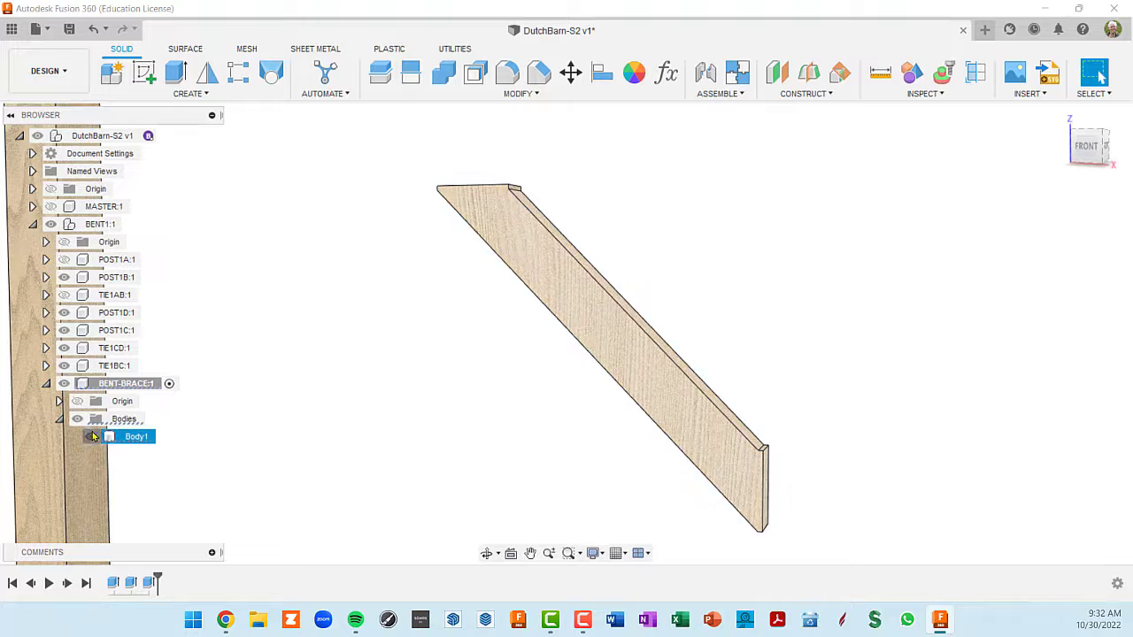
click(91, 437)
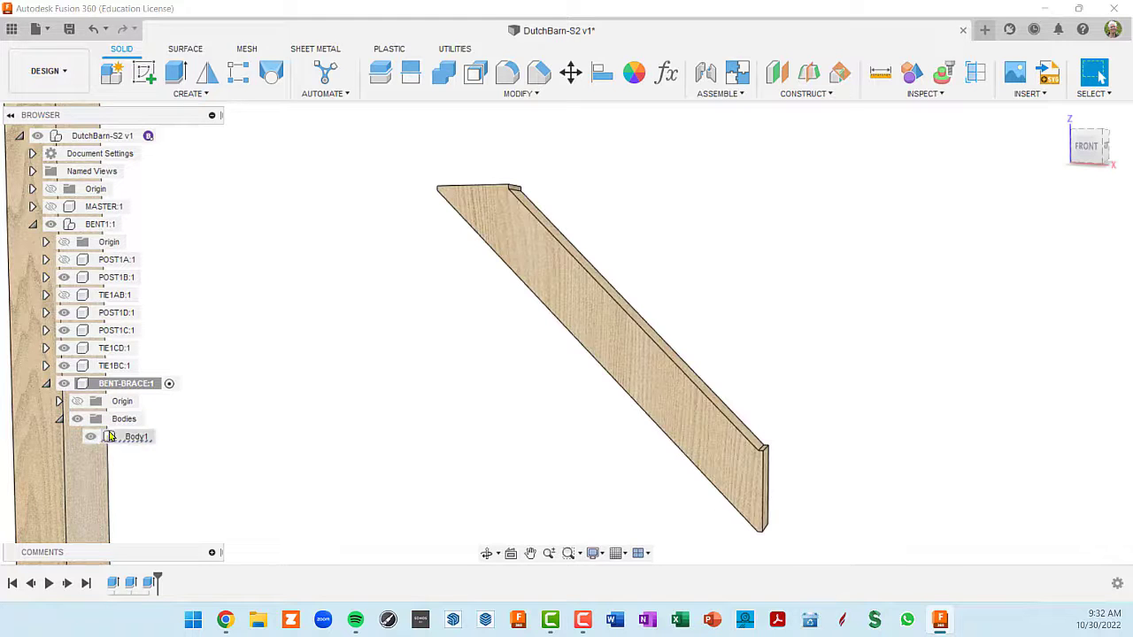
click(544, 278)
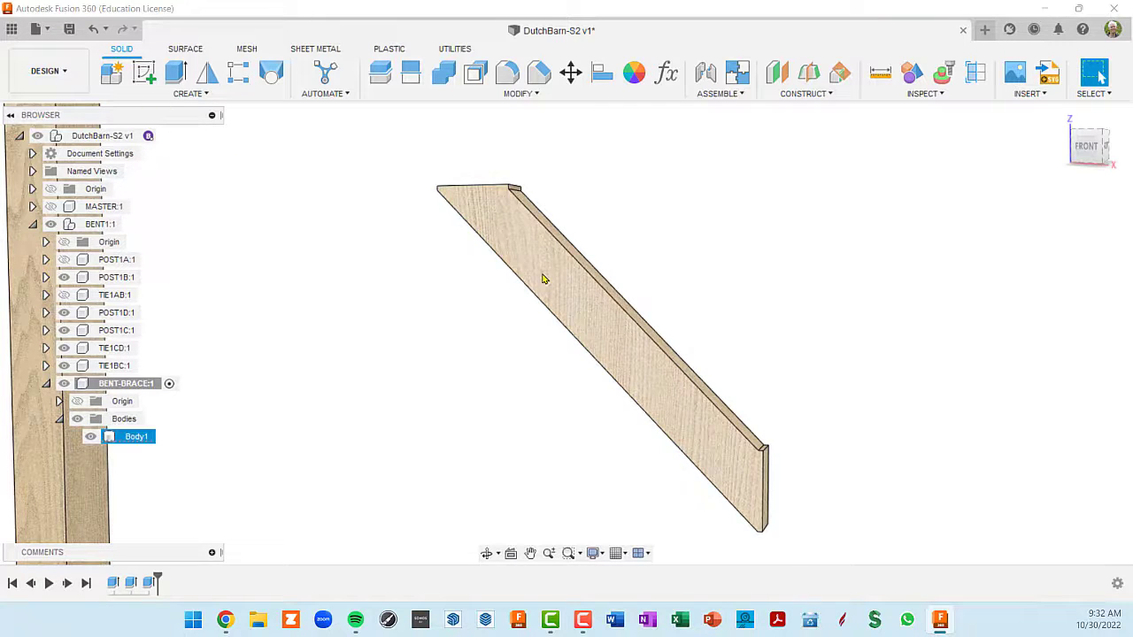
click(551, 273)
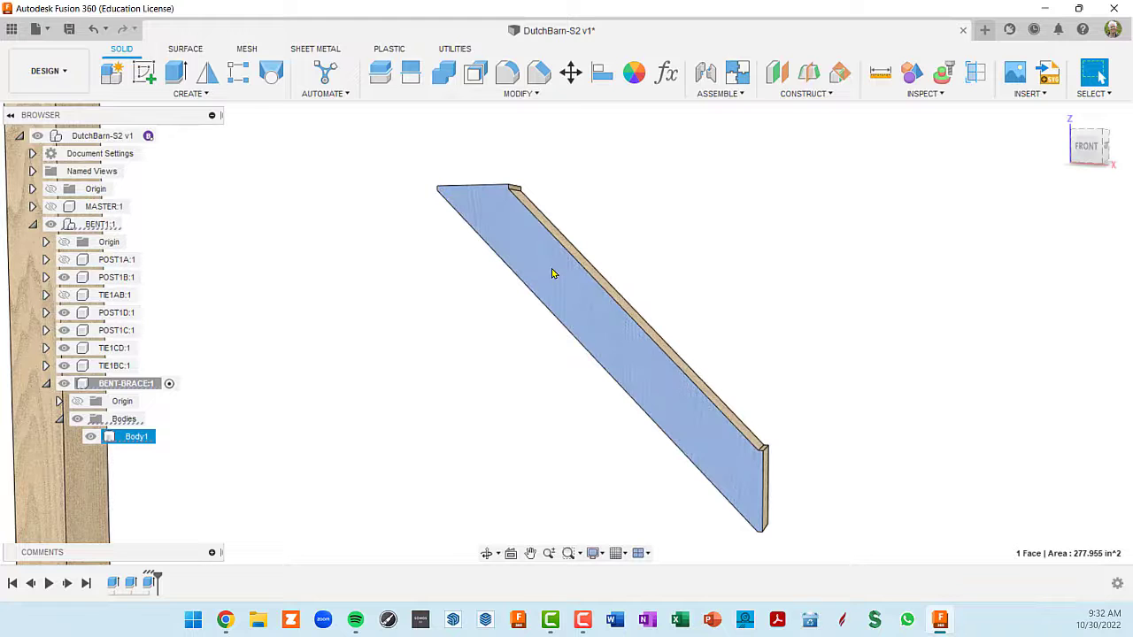
click(146, 75)
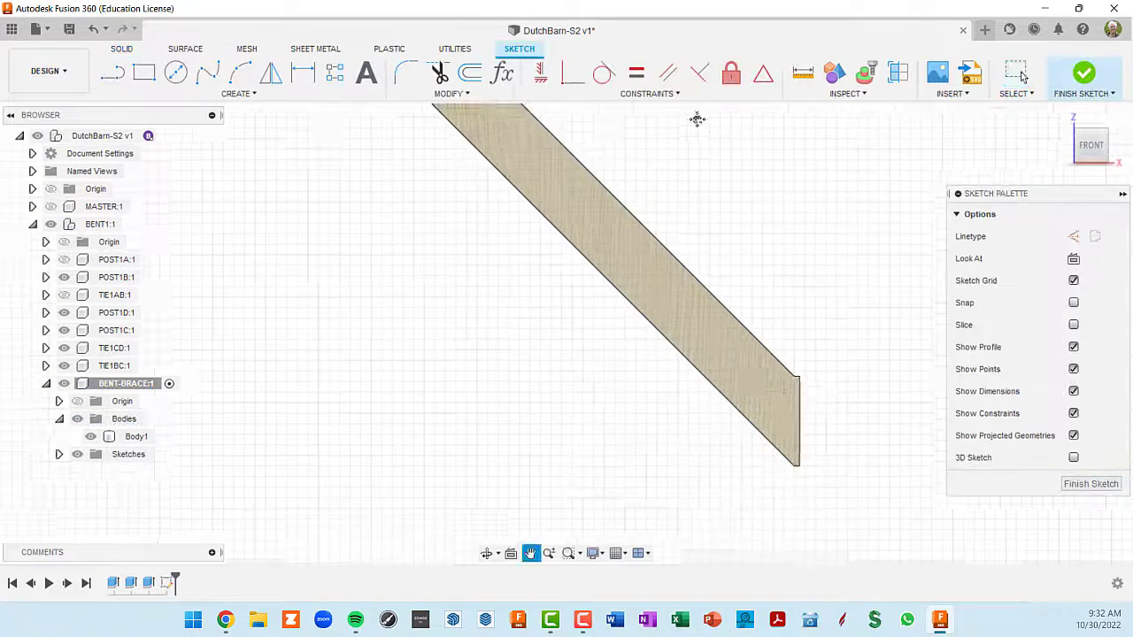
- Sketch a 45° line at the brace's lower end from the lip's inside corner to the vertical end edge
scroll(794, 462, up, 5)
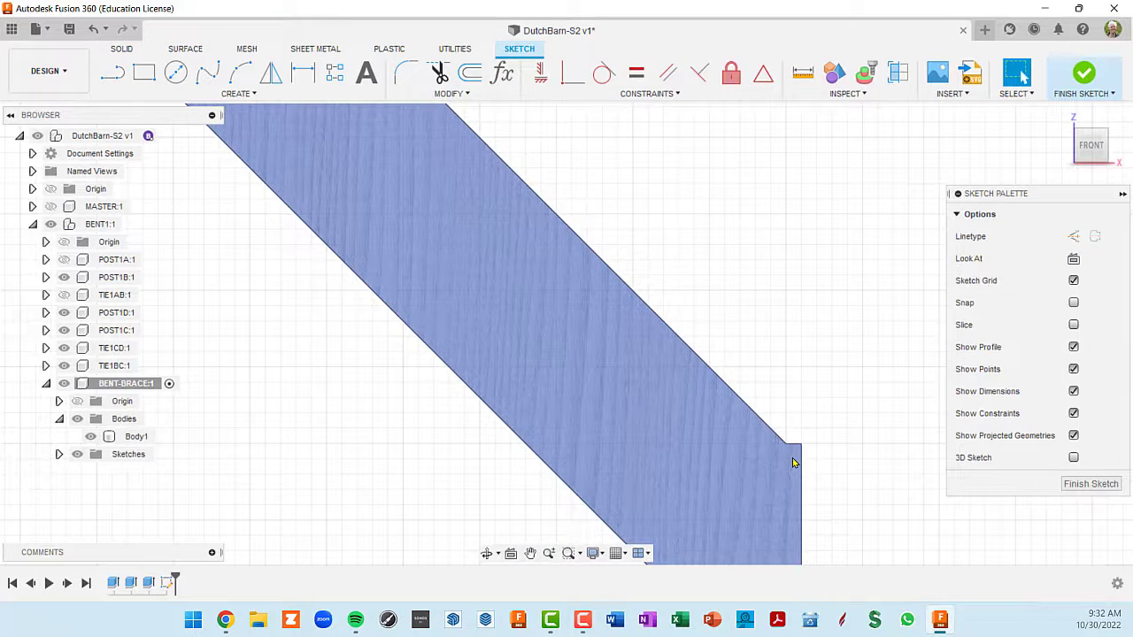
scroll(794, 462, up, 3)
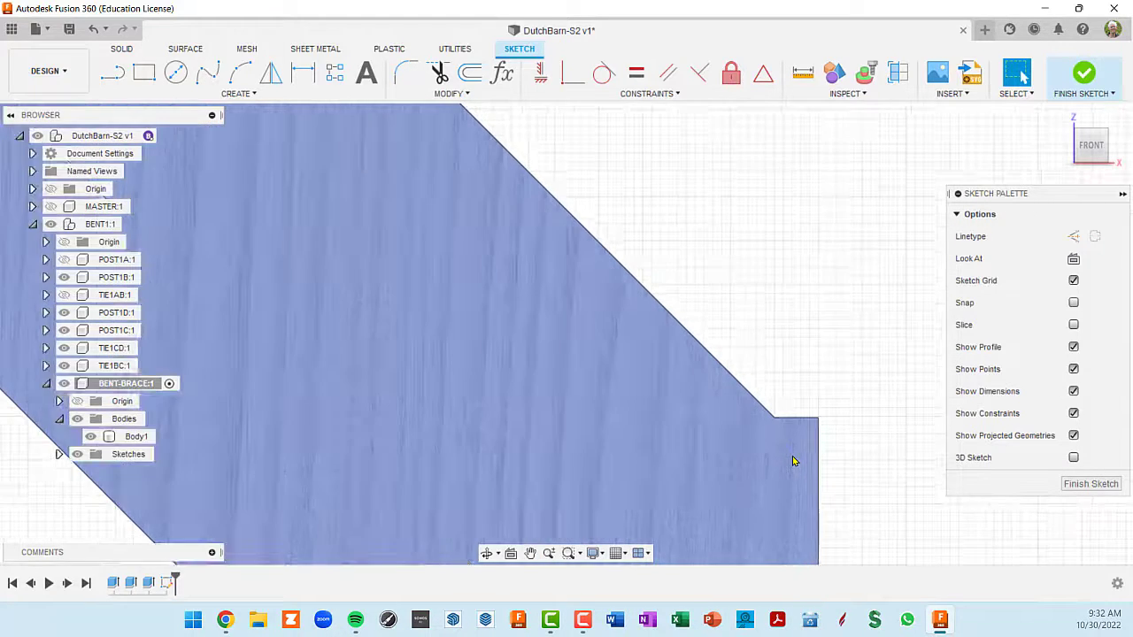
key(l)
click(774, 417)
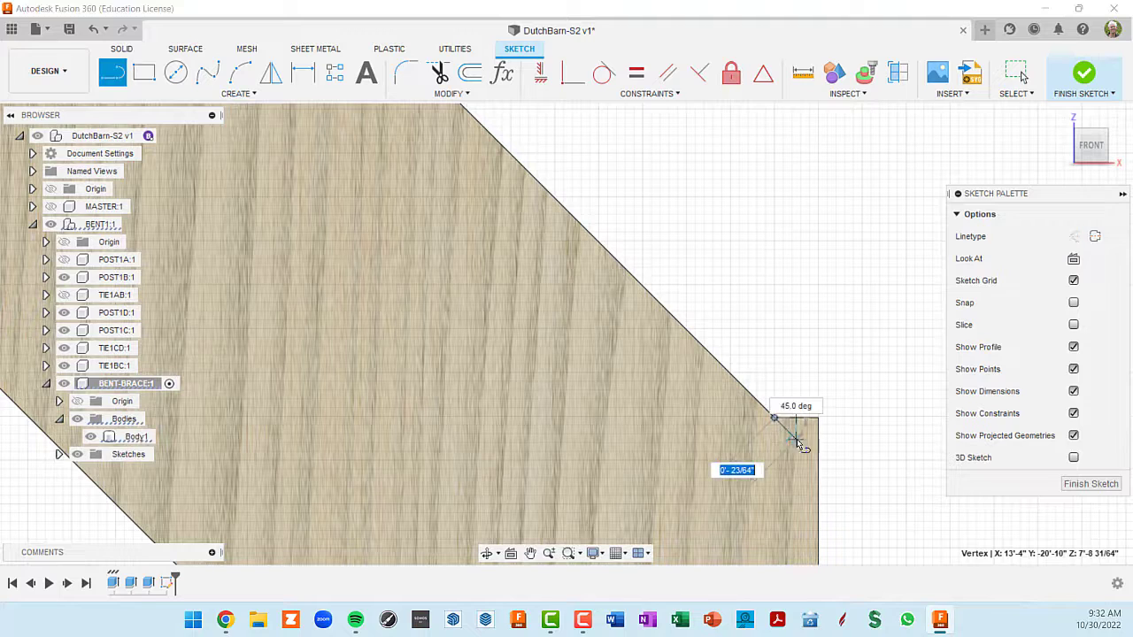
click(820, 468)
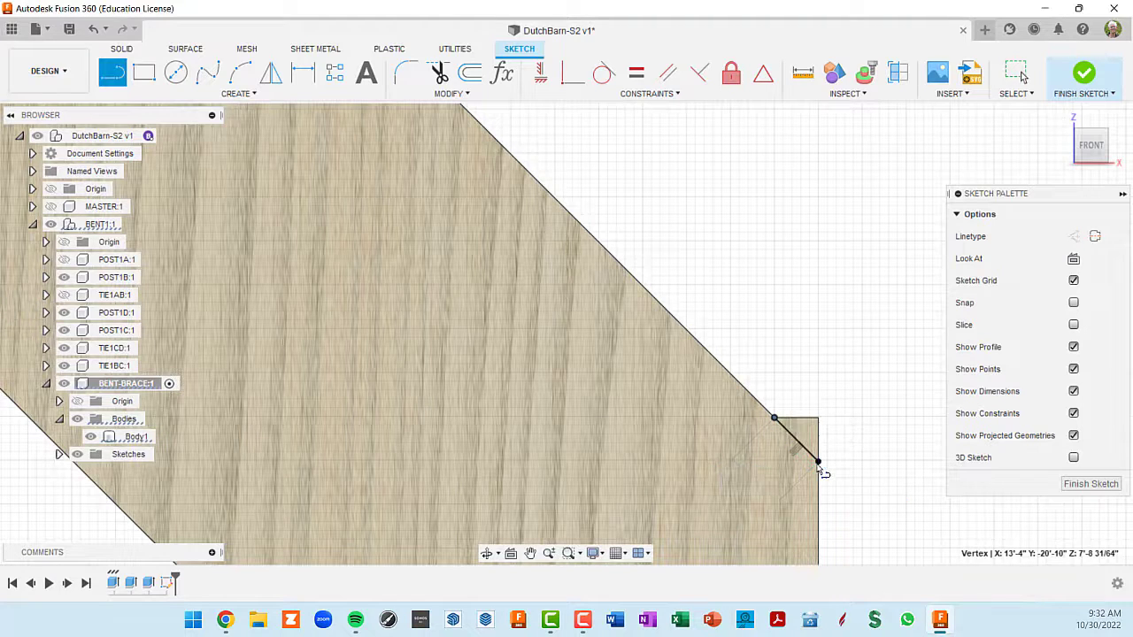
scroll(820, 466, down, 3)
middle_drag(606, 132, 1035, 564)
scroll(665, 297, up, 5)
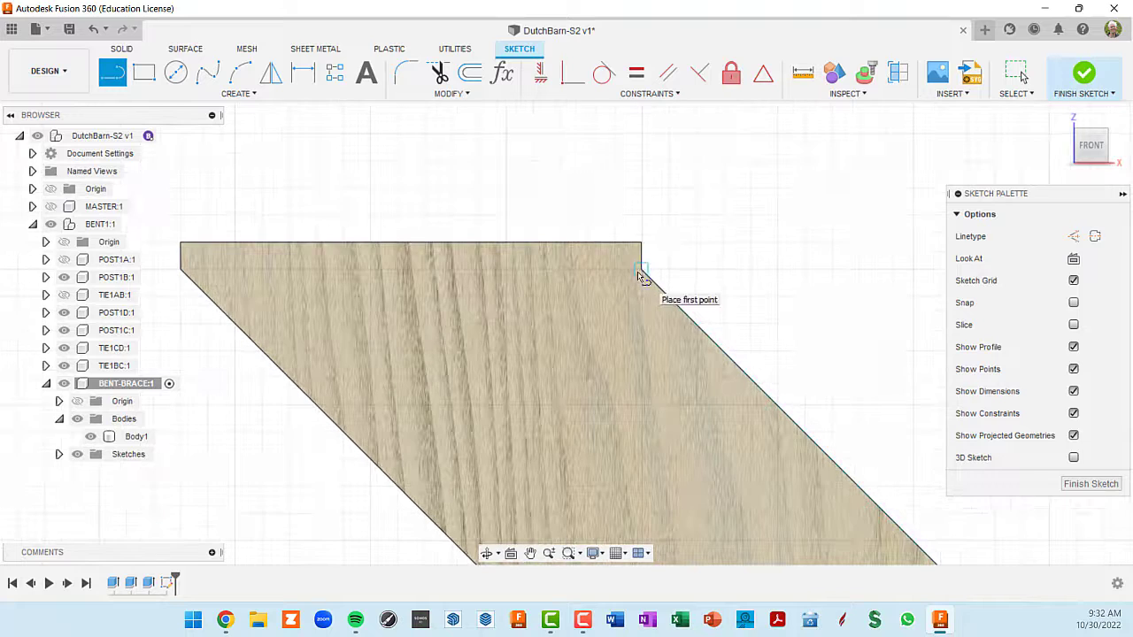
click(641, 270)
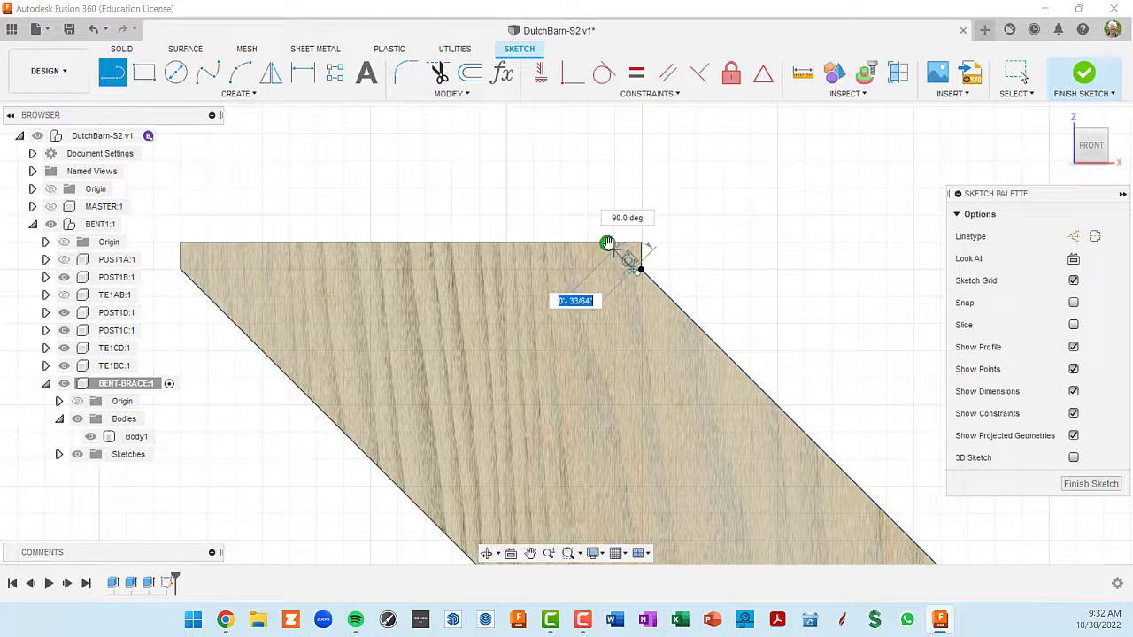
scroll(607, 244, up, 3)
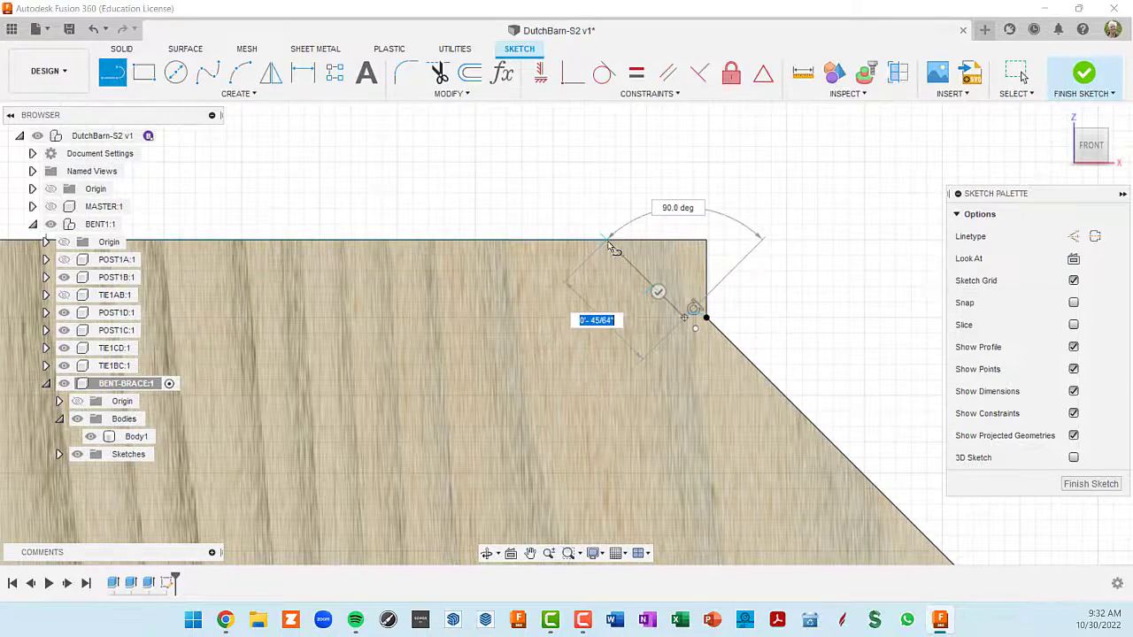
key(Escape)
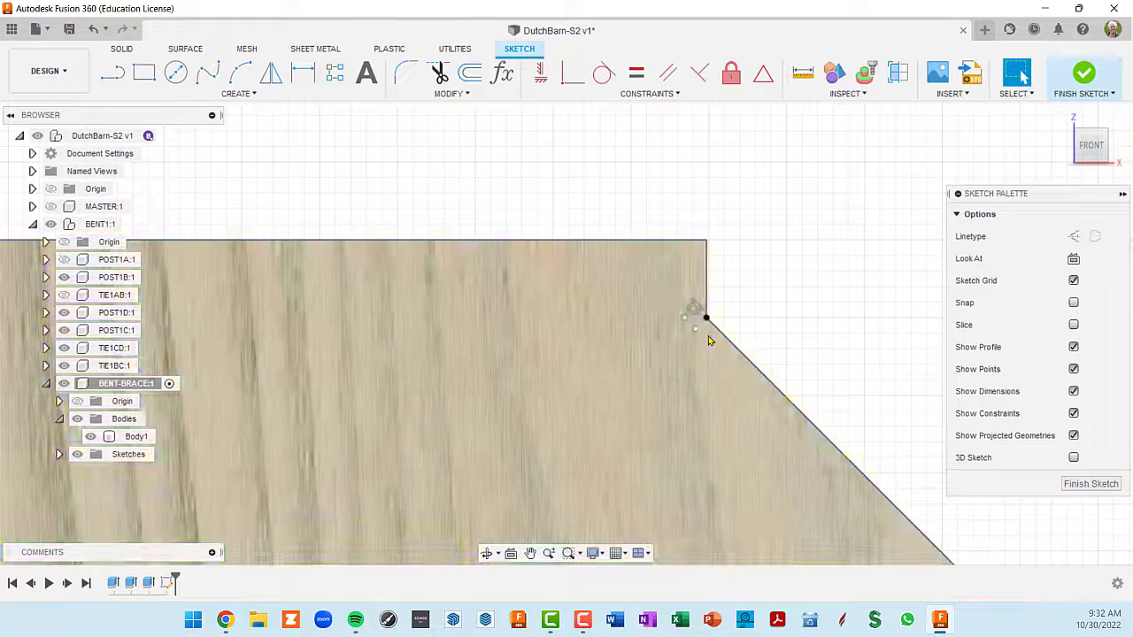
- Sketch a 135° line at the brace's upper end from the lip's inside corner to the top edge, and finish the sketch
scroll(708, 332, up, 4)
key(l)
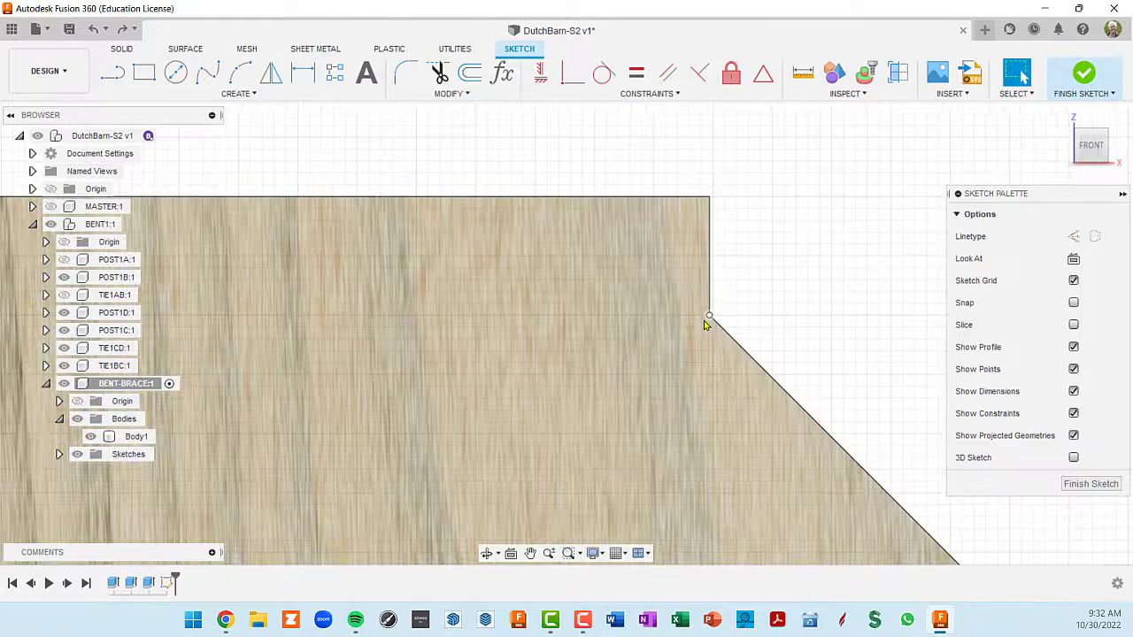
click(712, 314)
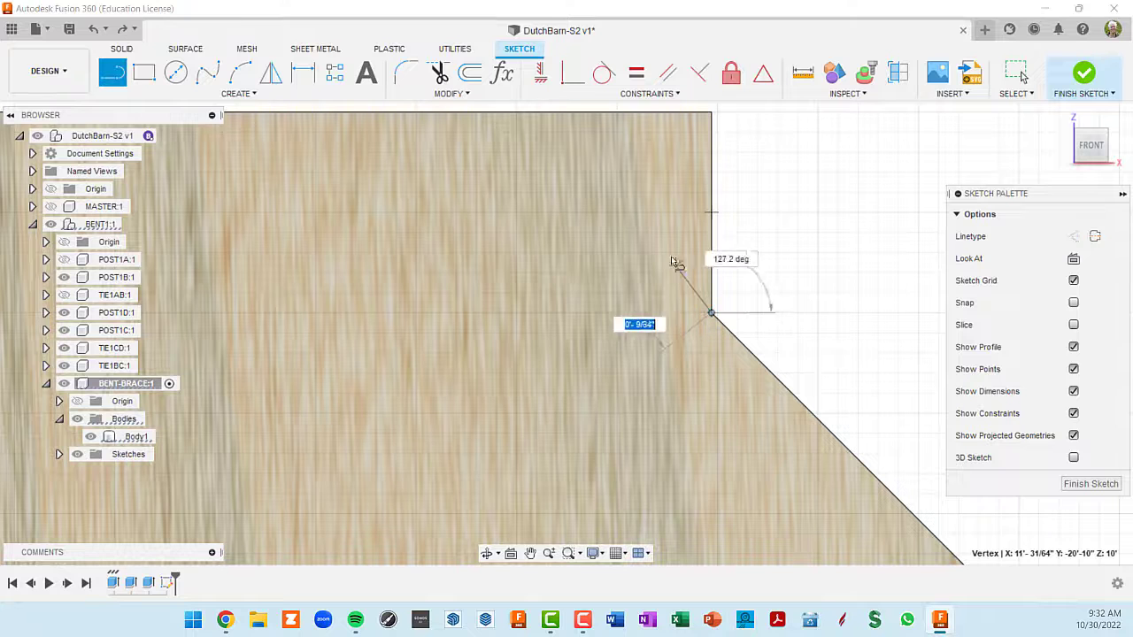
middle_drag(624, 207, 675, 257)
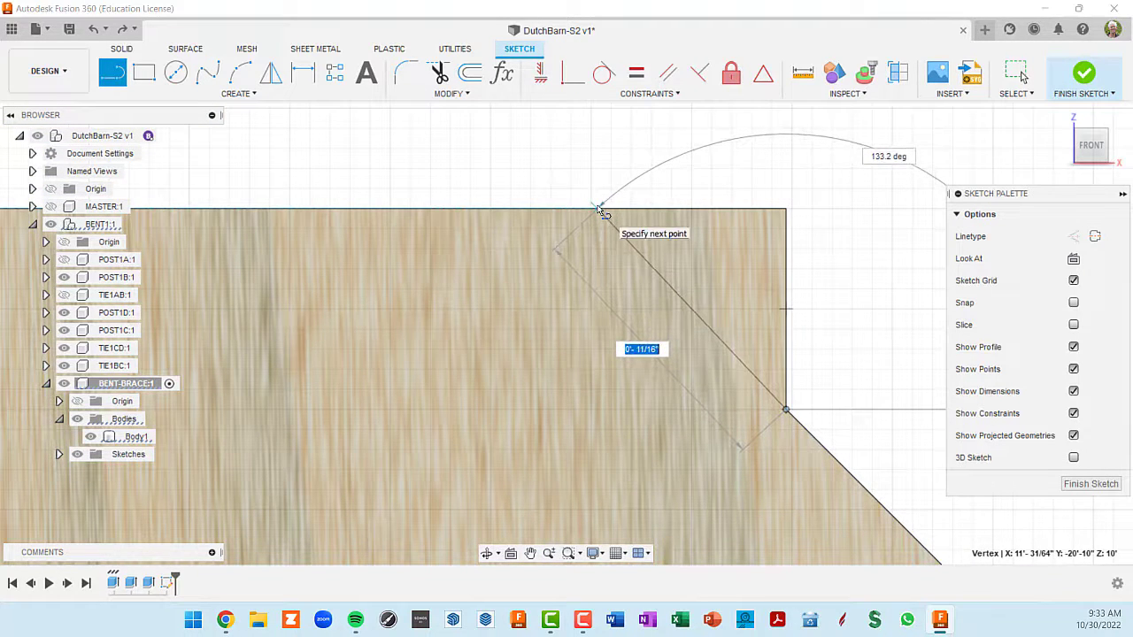
key(Tab)
text(1)
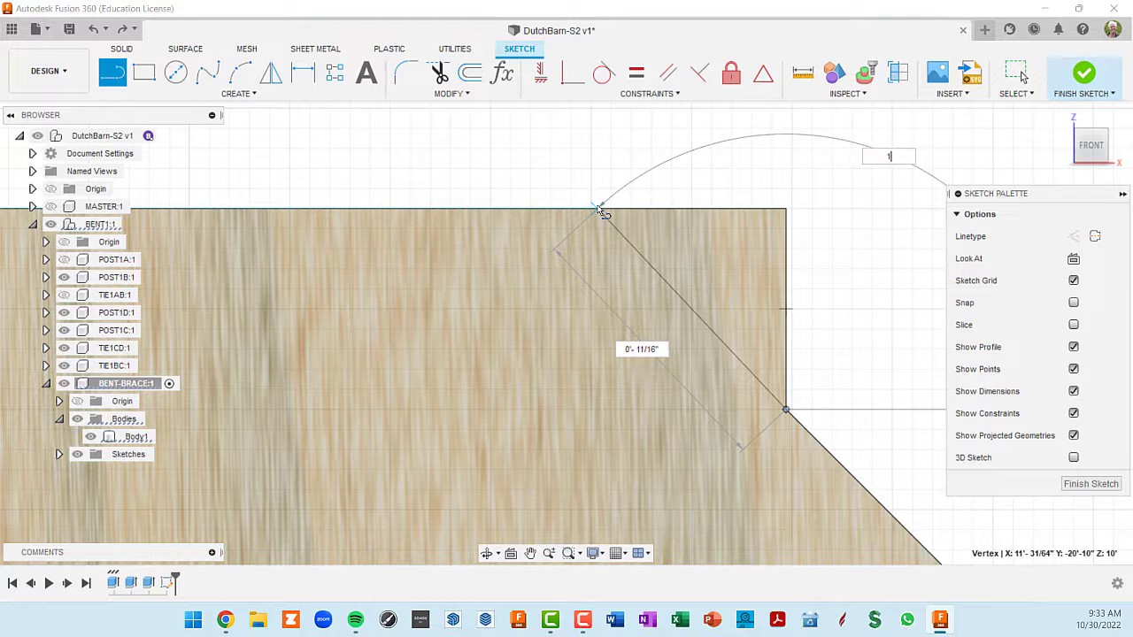
text(35)
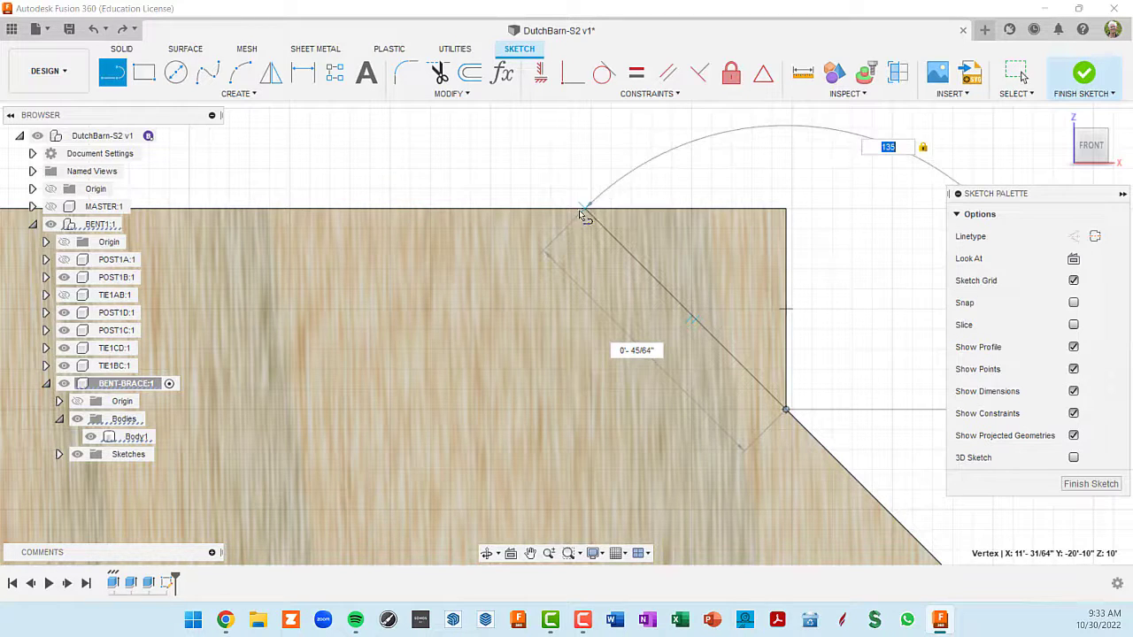
click(586, 212)
scroll(587, 214, down, 5)
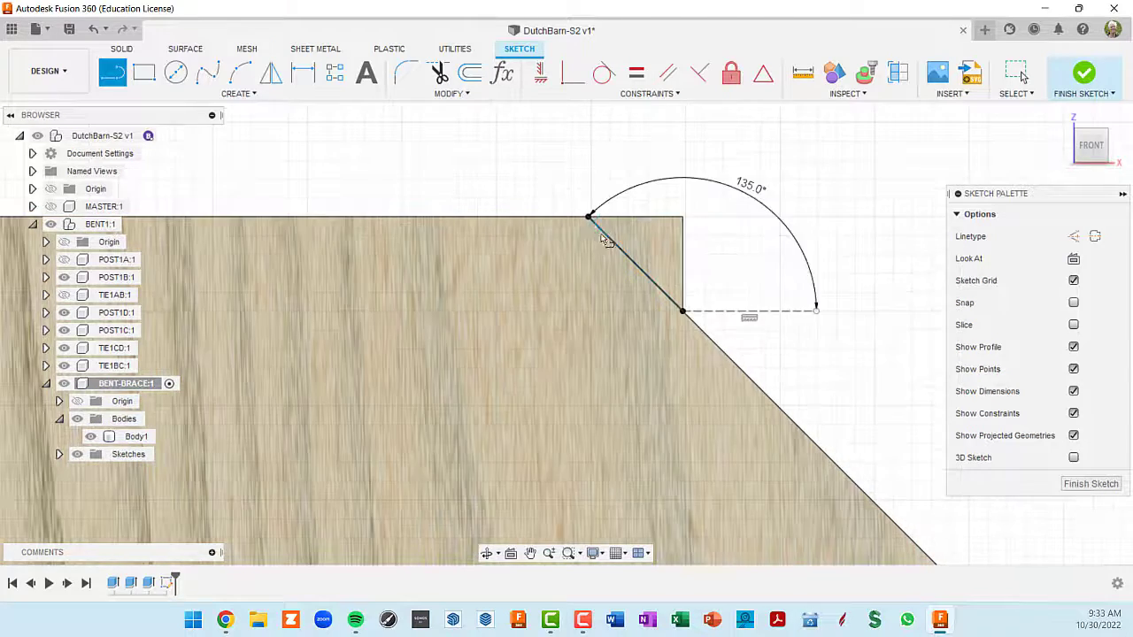
scroll(807, 349, down, 6)
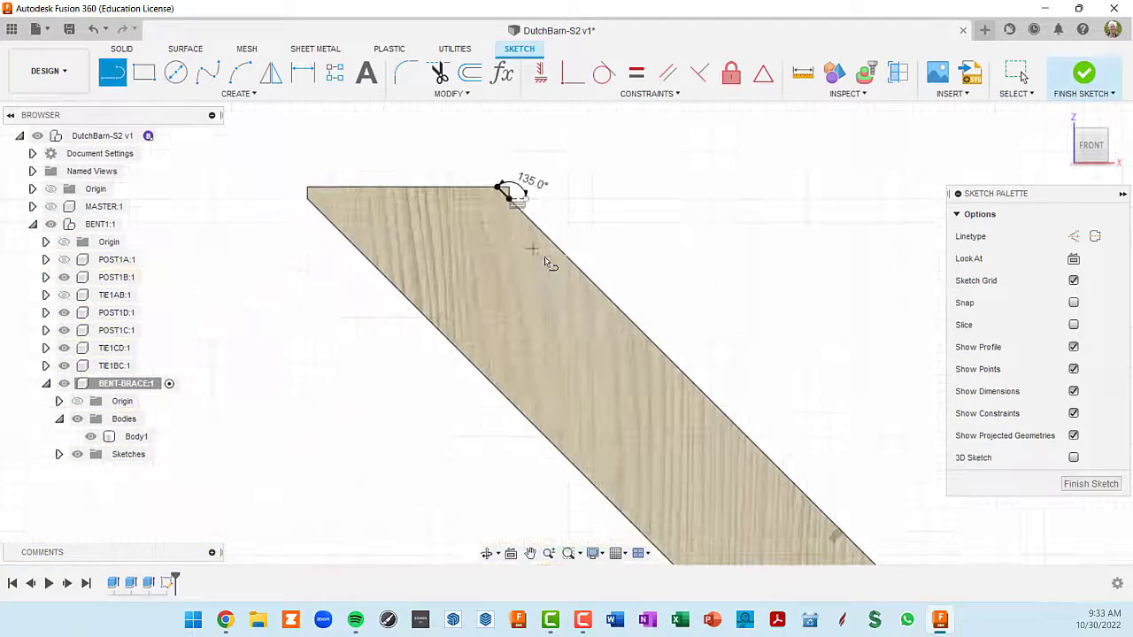
scroll(779, 447, up, 8)
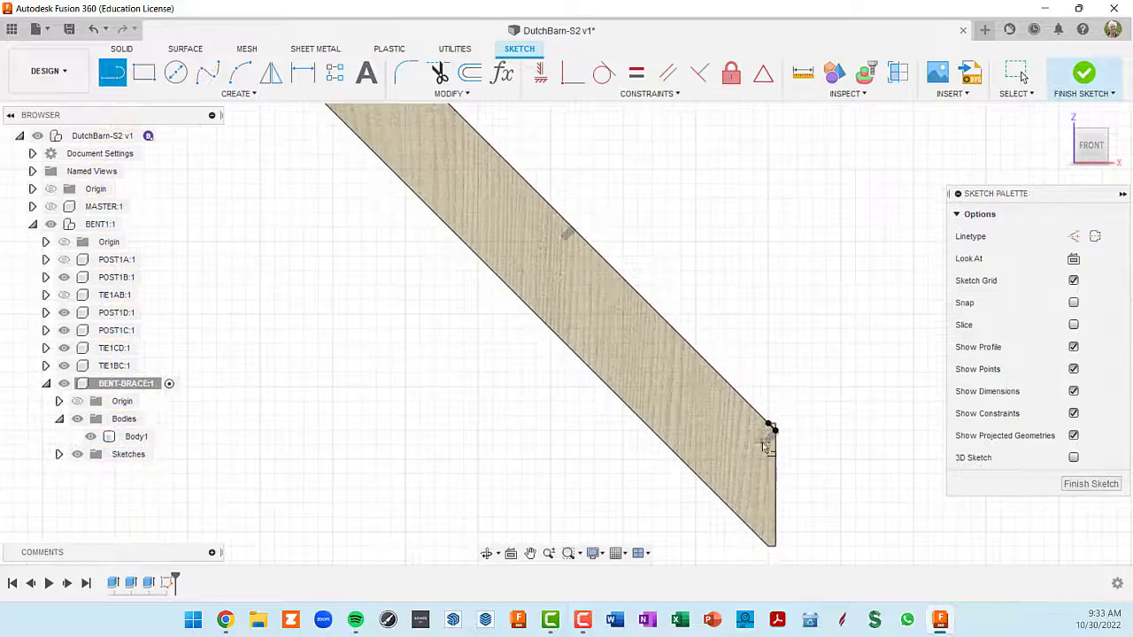
scroll(789, 458, up, 2)
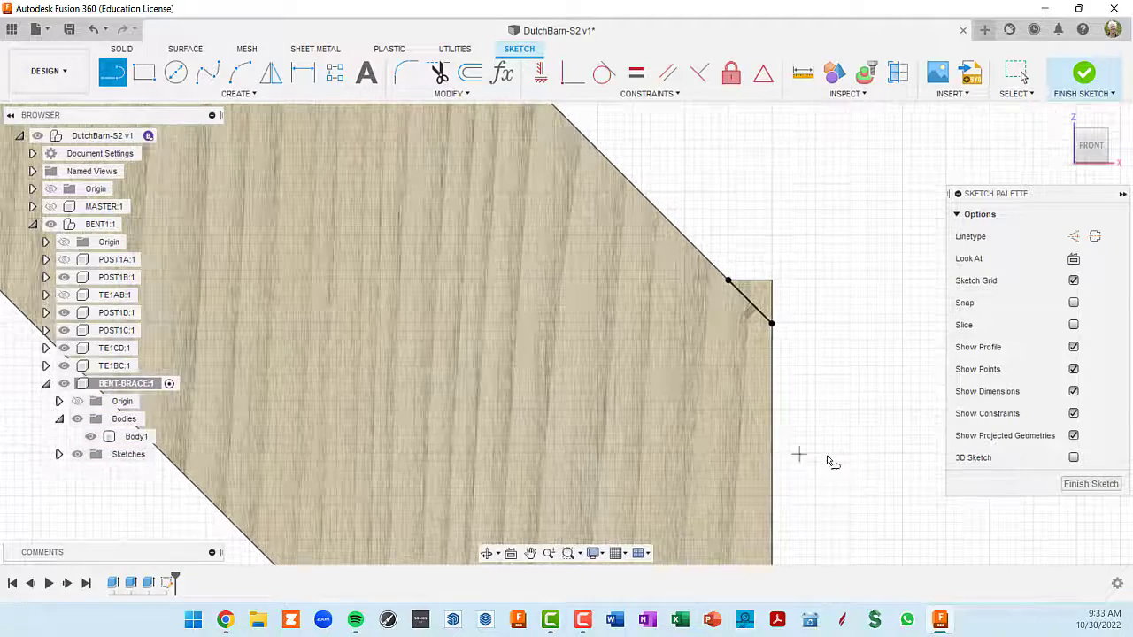
click(1091, 484)
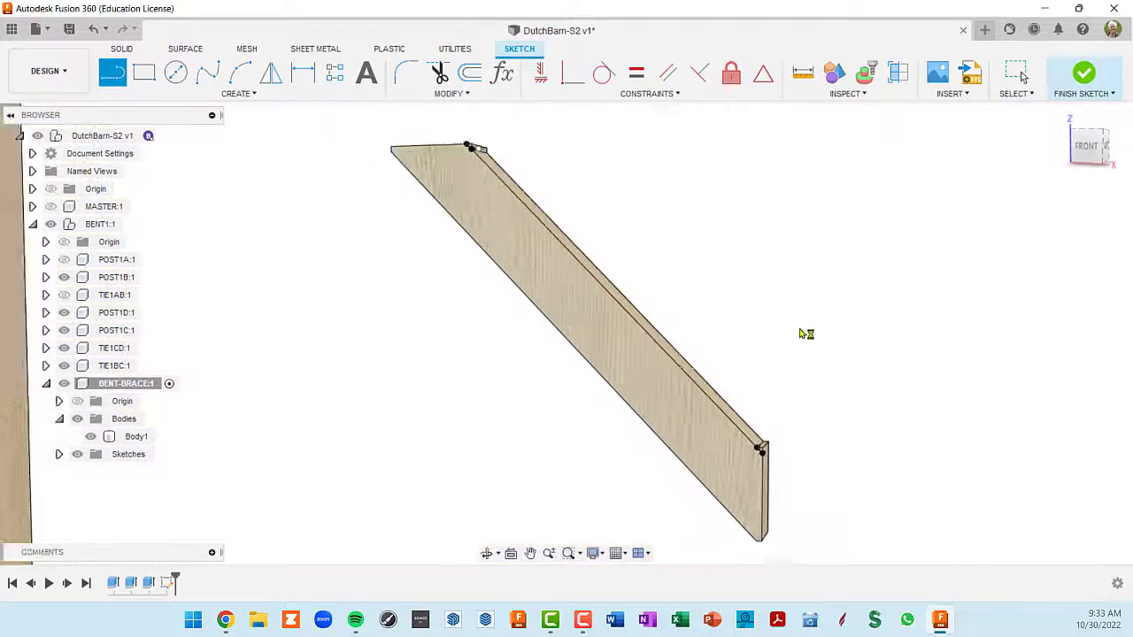
- Extrude the small triangular profiles at both ends of the brace as a cut with the extent set to All
scroll(771, 456, up, 5)
scroll(770, 471, up, 3)
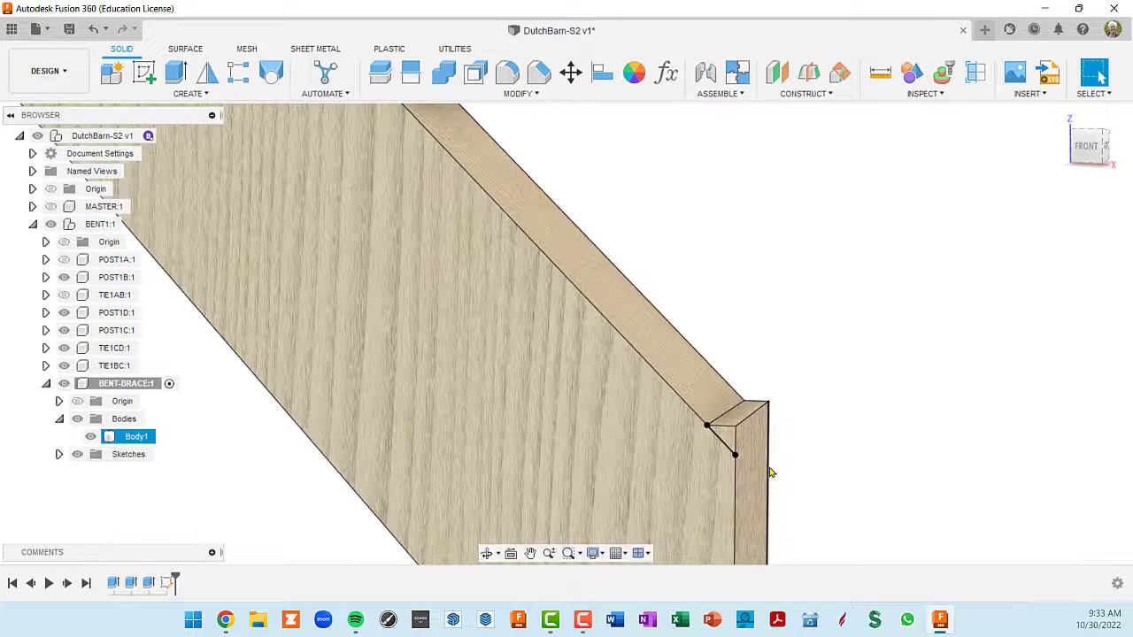
key(e)
scroll(715, 426, up, 3)
scroll(718, 424, down, 3)
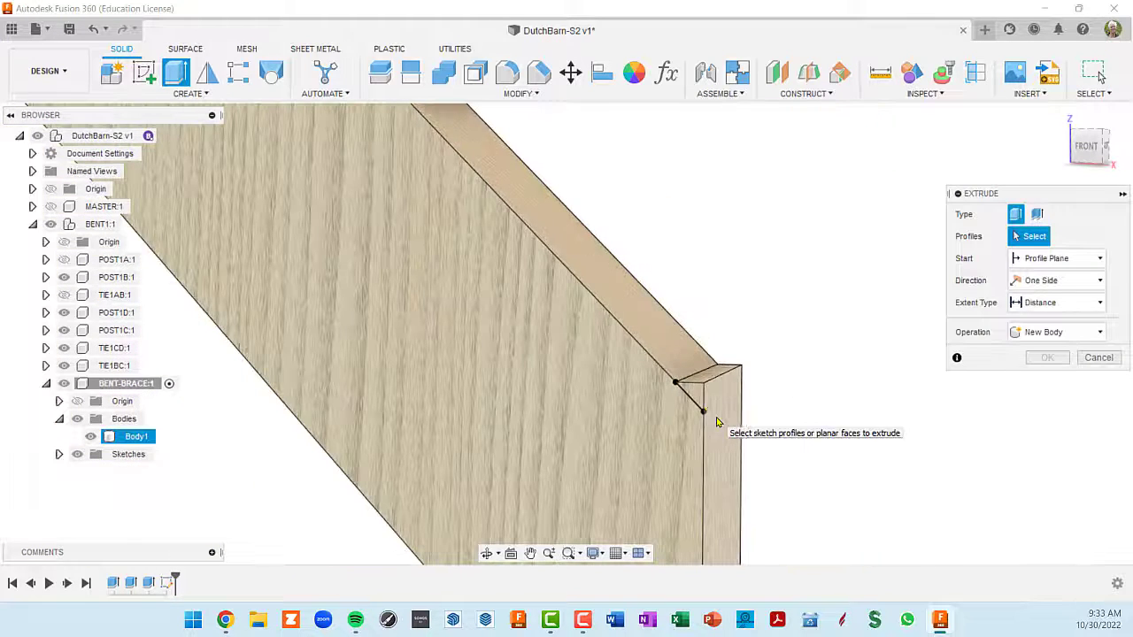
click(696, 401)
scroll(643, 252, down, 4)
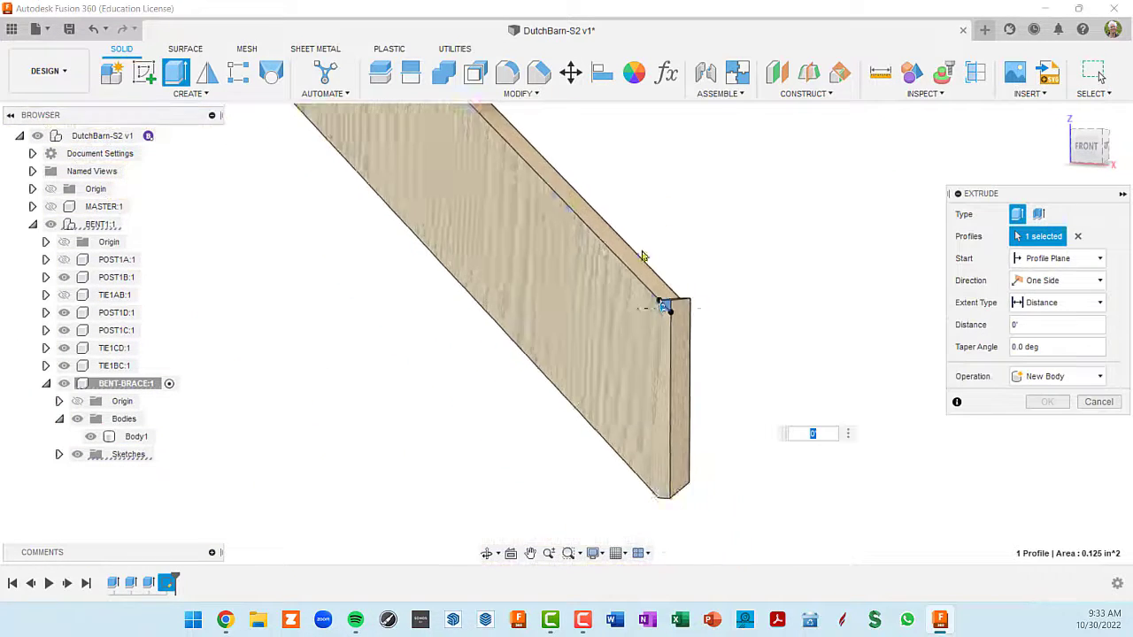
middle_drag(596, 248, 753, 527)
shift+middle_drag(514, 237, 481, 158)
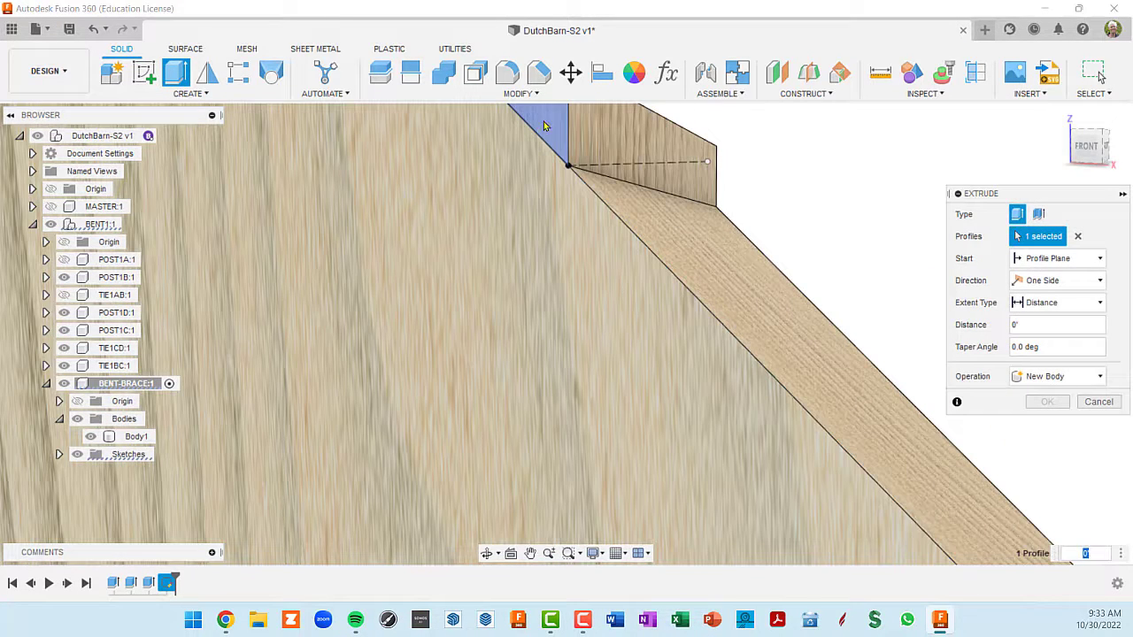
click(542, 123)
shift+middle_drag(801, 407, 830, 419)
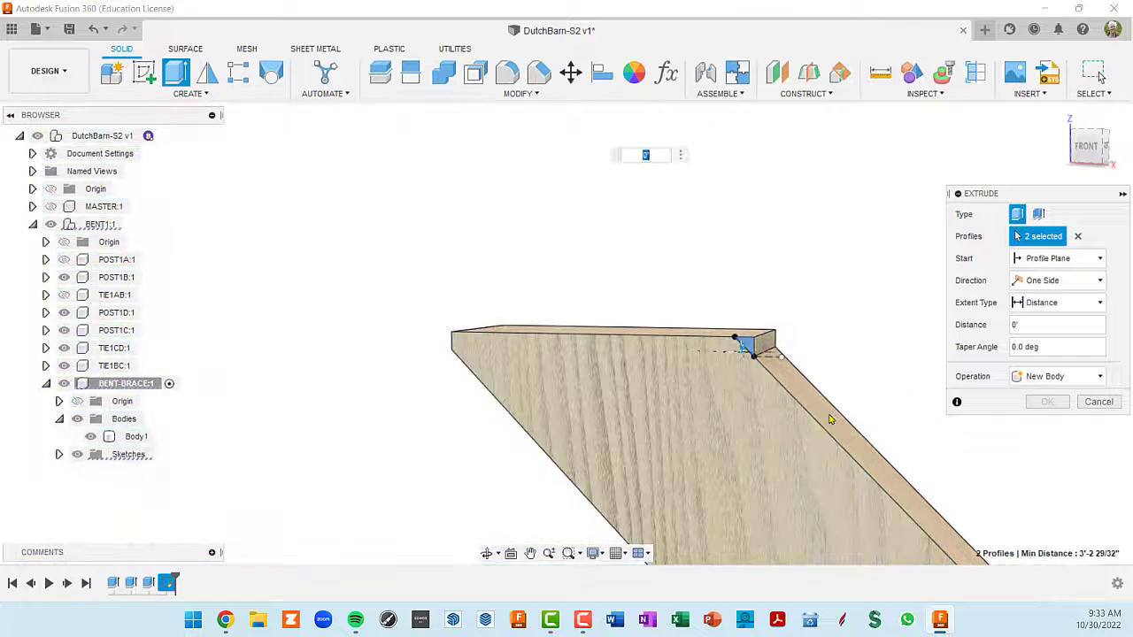
scroll(715, 361, up, 5)
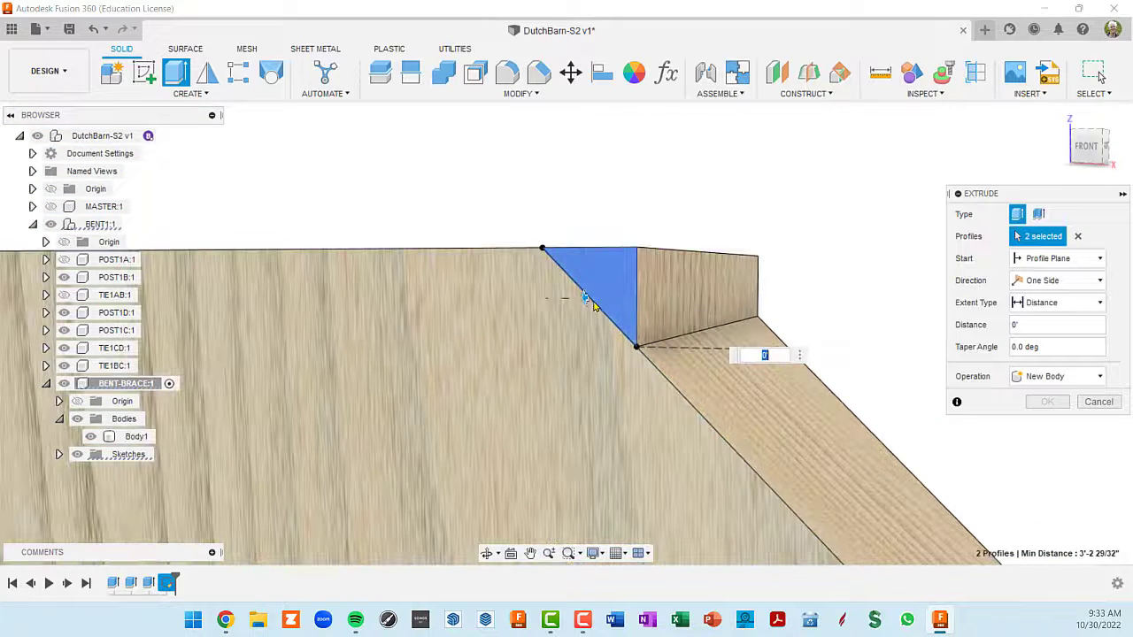
drag(584, 297, 639, 292)
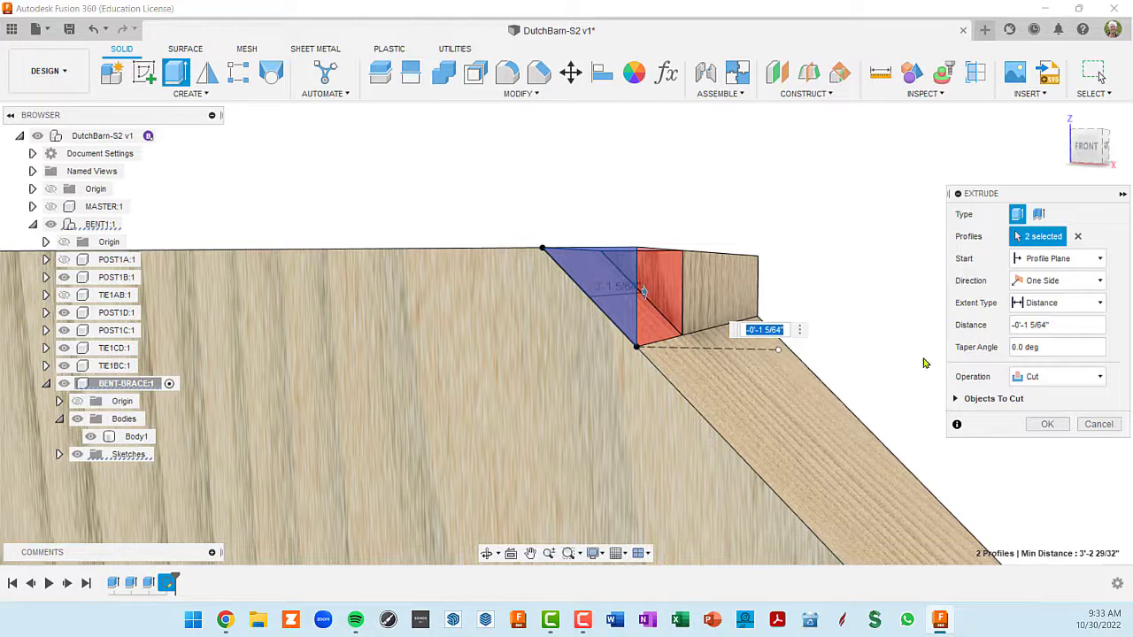
click(1100, 304)
click(1040, 357)
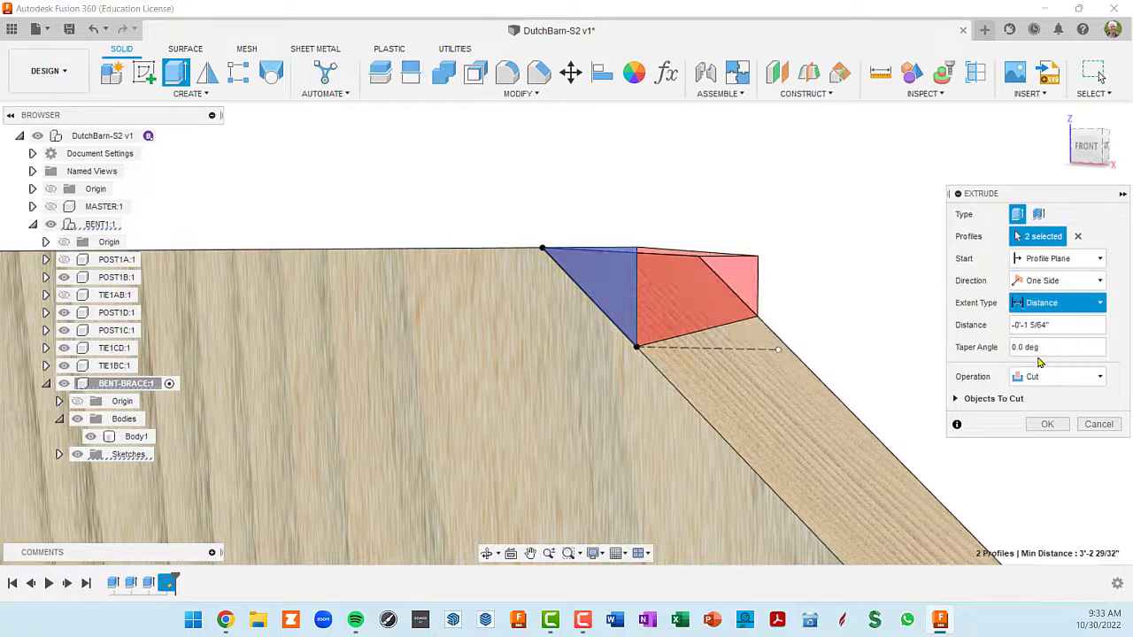
scroll(847, 392, down, 5)
middle_drag(846, 392, 502, 39)
scroll(665, 271, down, 6)
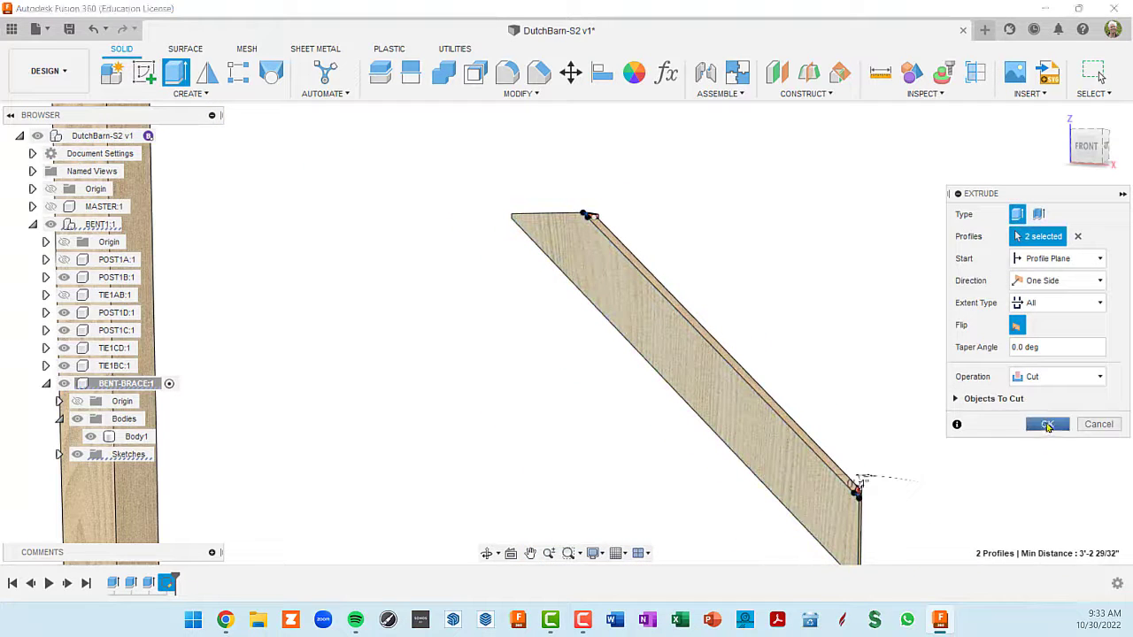
click(1047, 426)
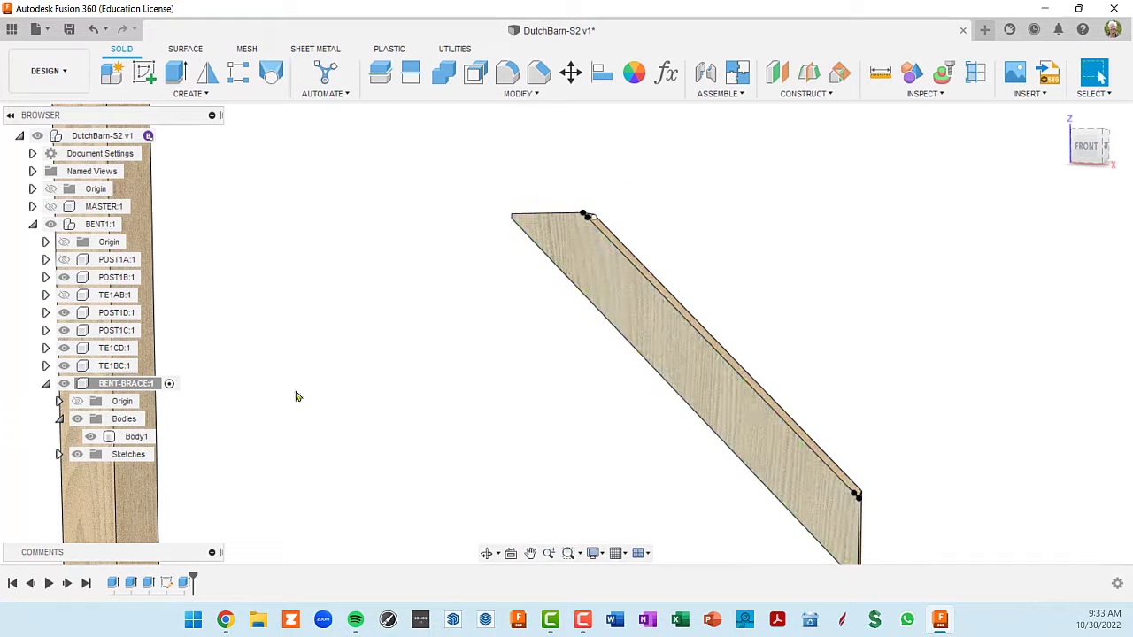
- Rename the trimming sketch inside BENT-BRACE as CUT
click(59, 454)
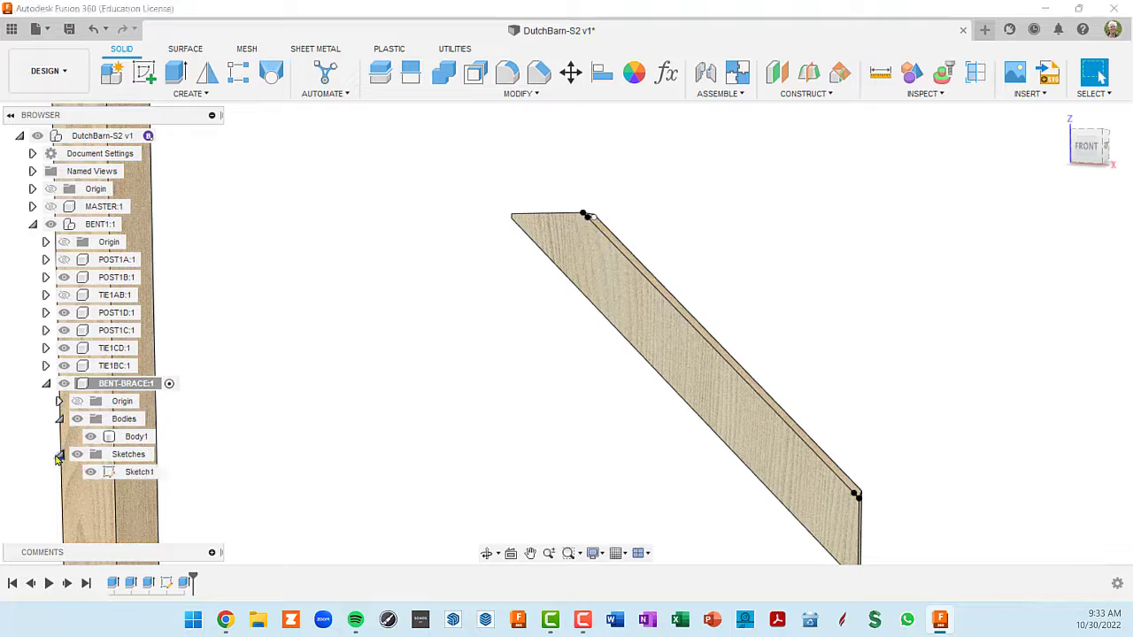
click(137, 475)
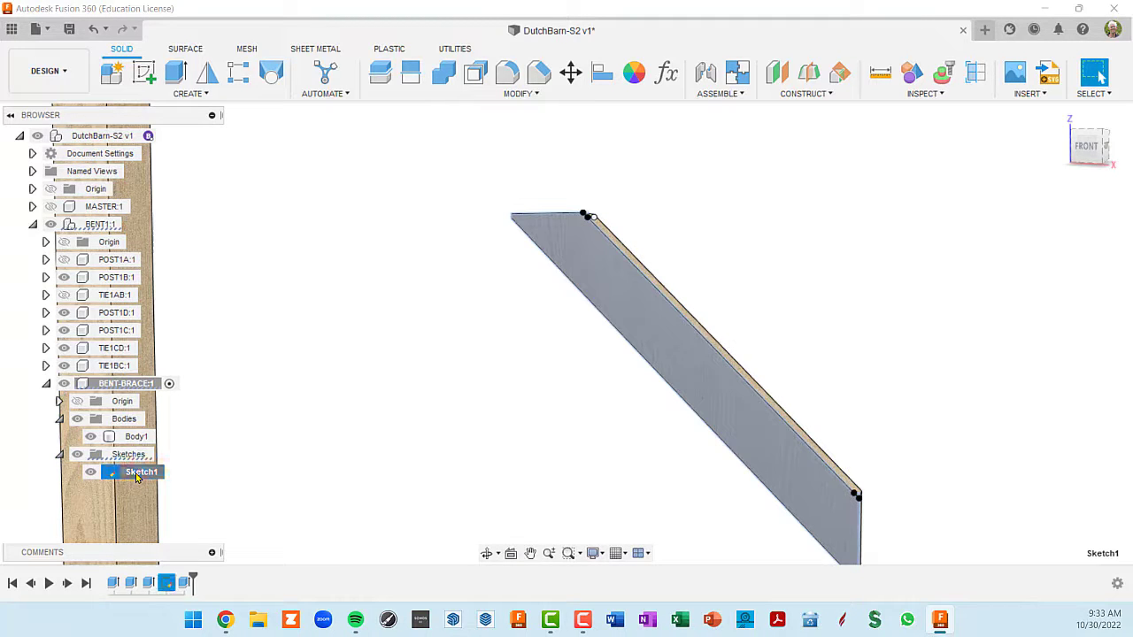
double_click(137, 475)
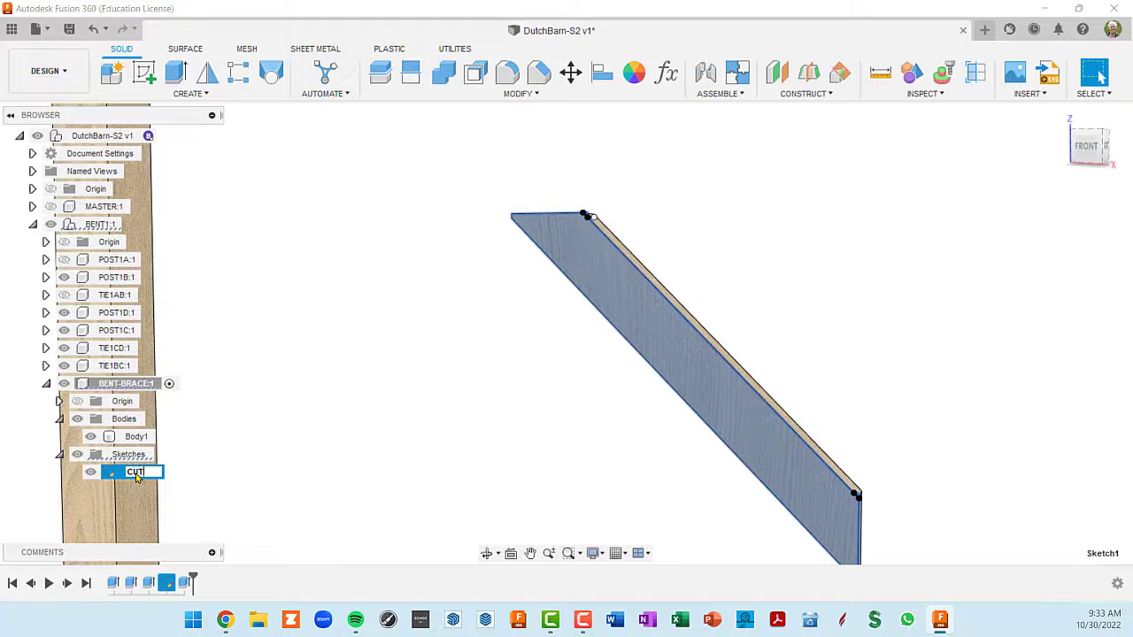
text(CUT)
key(Return)
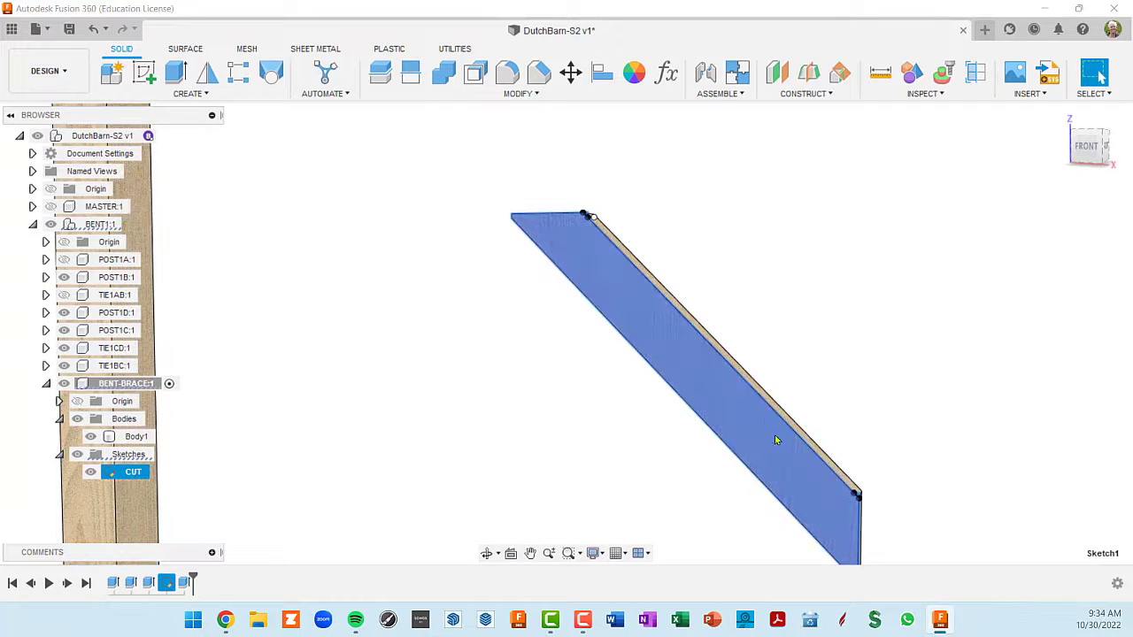
- Start a sketch on the brace's lower vertical end face and split it with a vertical line between the midpoints of its short edges
scroll(776, 437, down, 3)
middle_drag(777, 397, 753, 334)
scroll(820, 433, up, 1)
scroll(820, 434, up, 3)
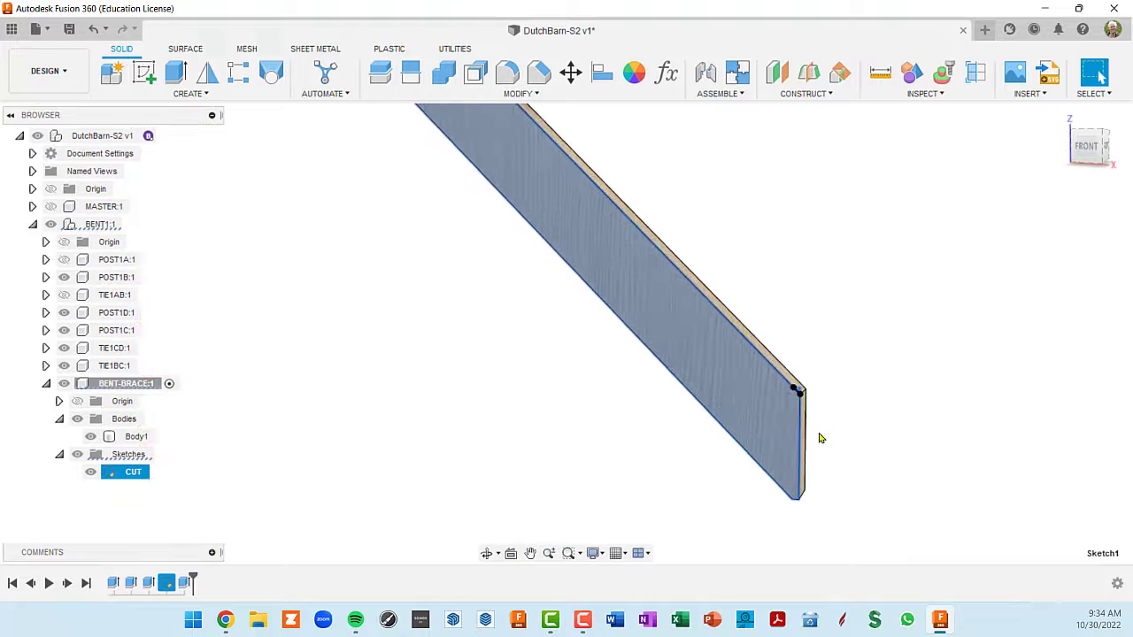
mouse_move(821, 437)
shift+middle_down()
mouse_move(789, 434)
mouse_move(792, 444)
mouse_move(814, 431)
shift+middle_up()
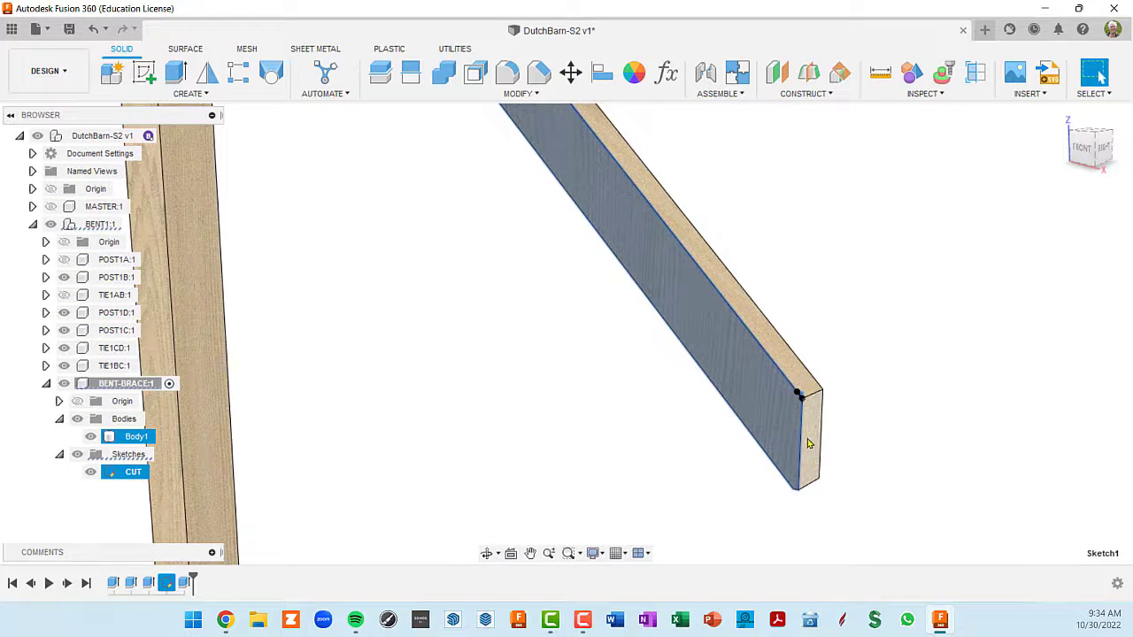
click(813, 442)
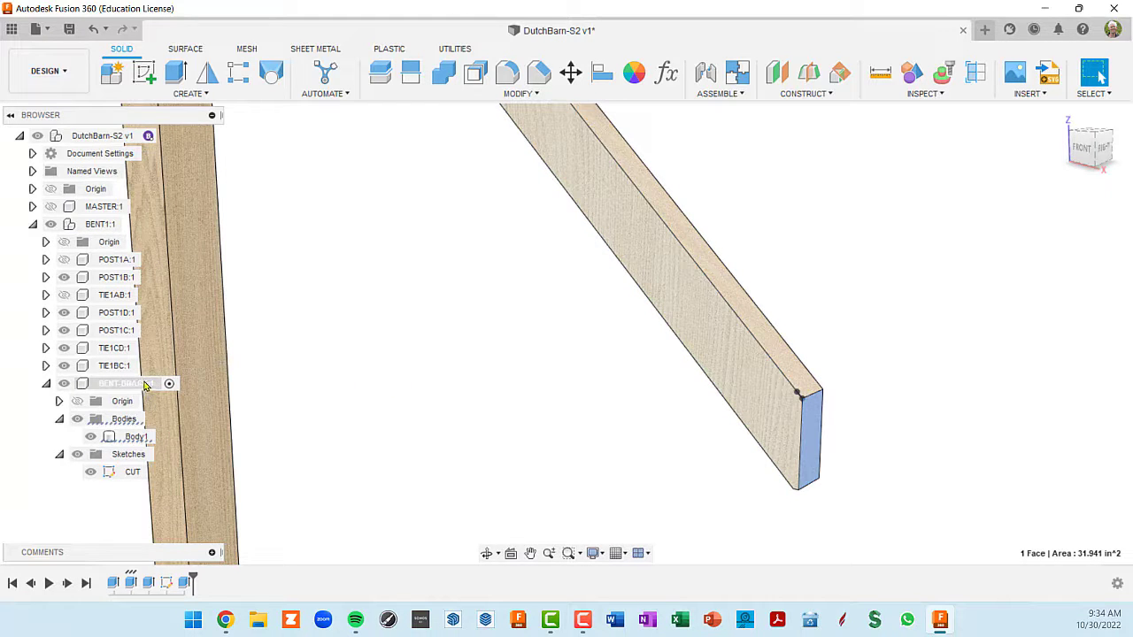
click(146, 78)
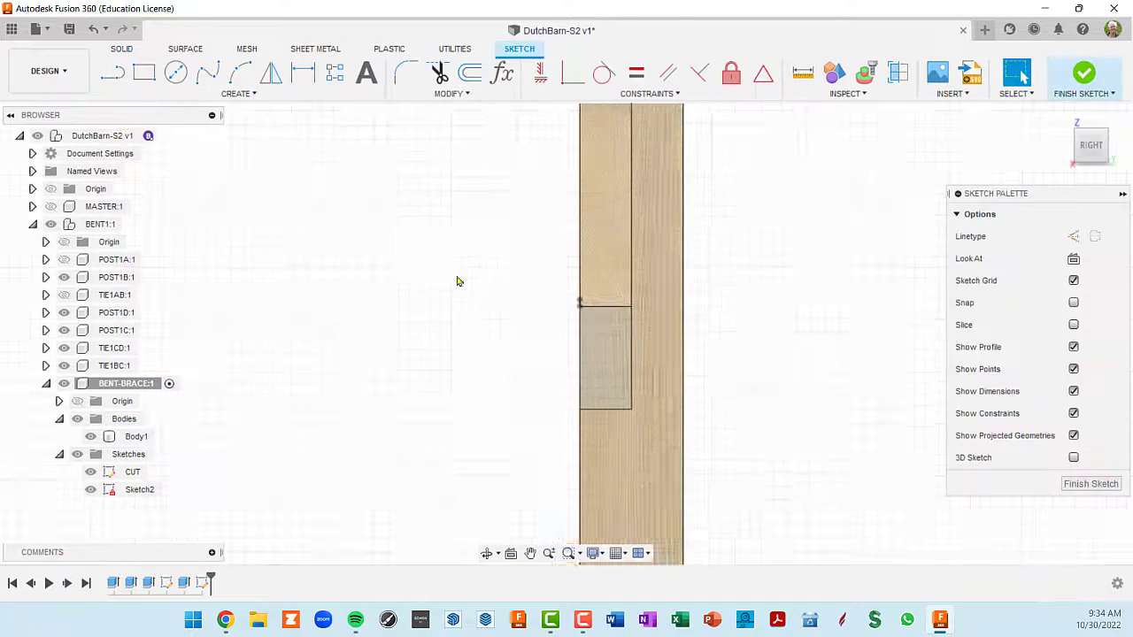
key(l)
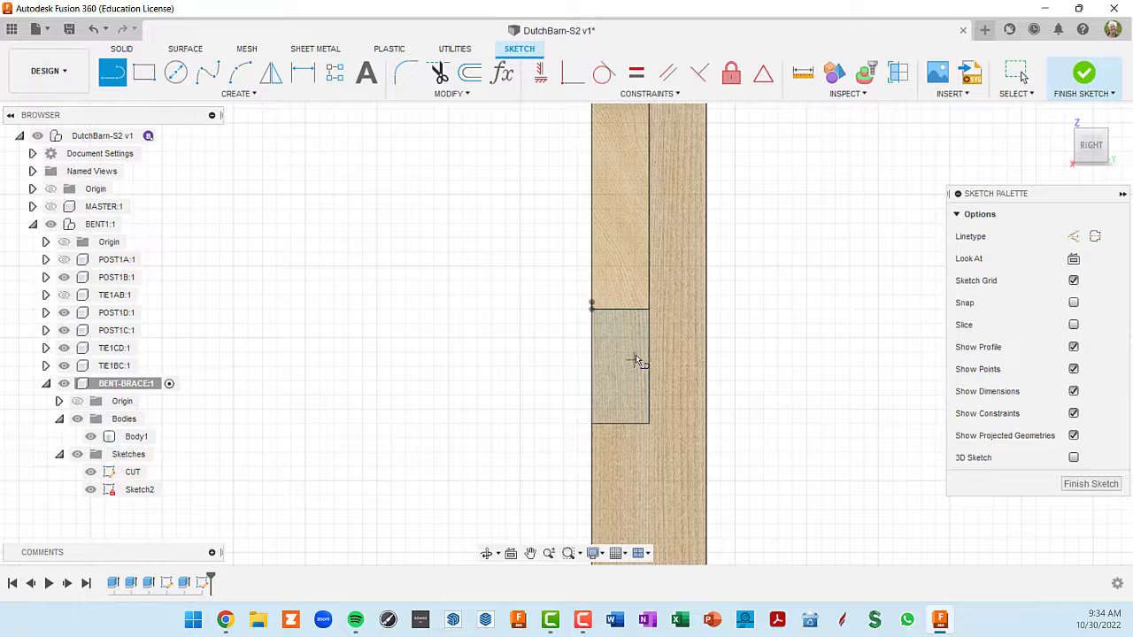
click(619, 312)
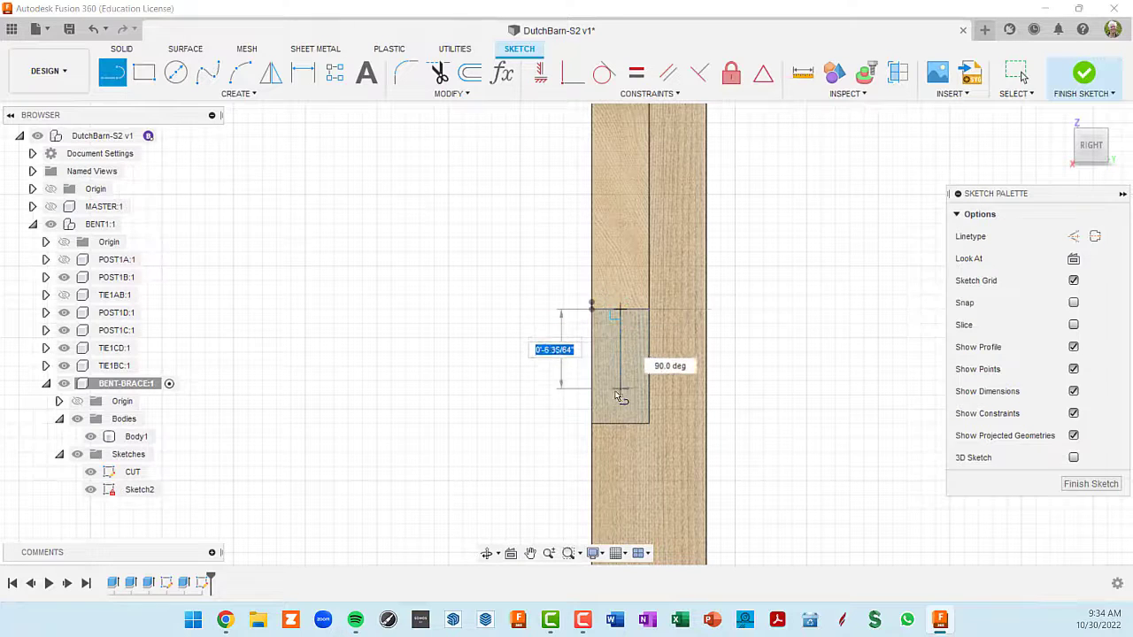
click(620, 424)
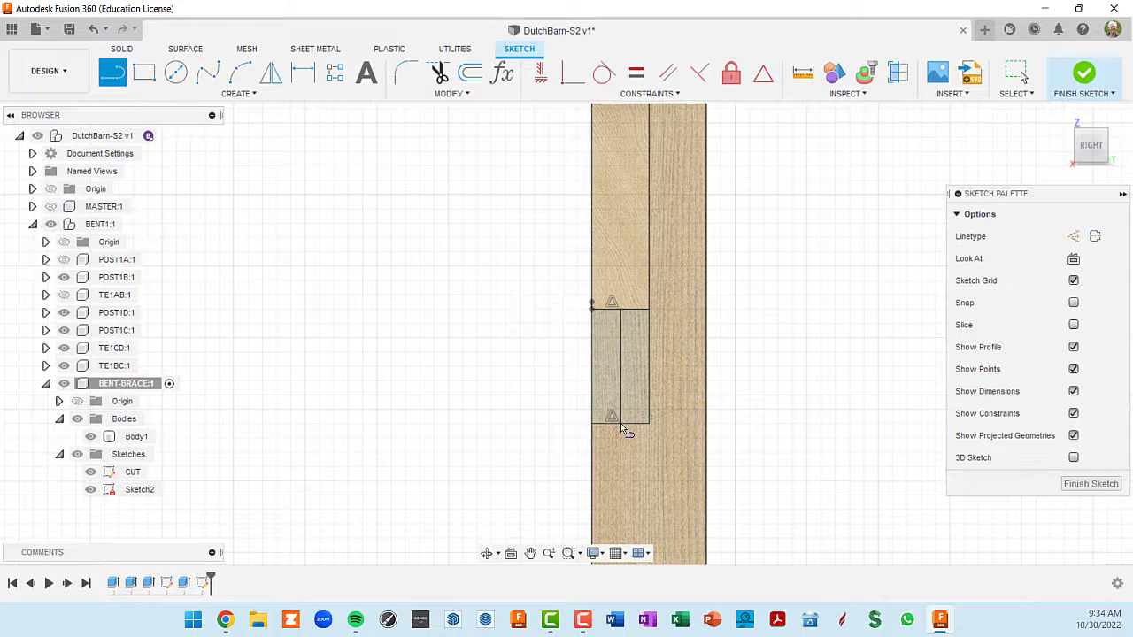
shift+middle_drag(637, 405, 669, 408)
scroll(632, 337, up, 2)
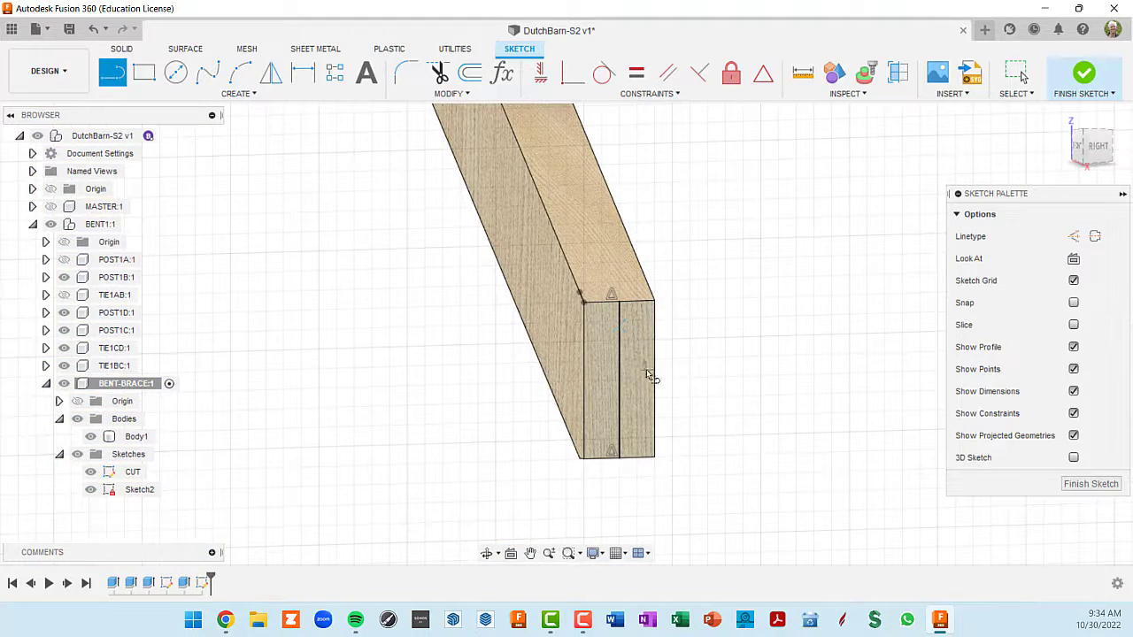
- Extrude the outer half of the brace's lower end face about 3 inches outward, joined to the body as a tenon
key(e)
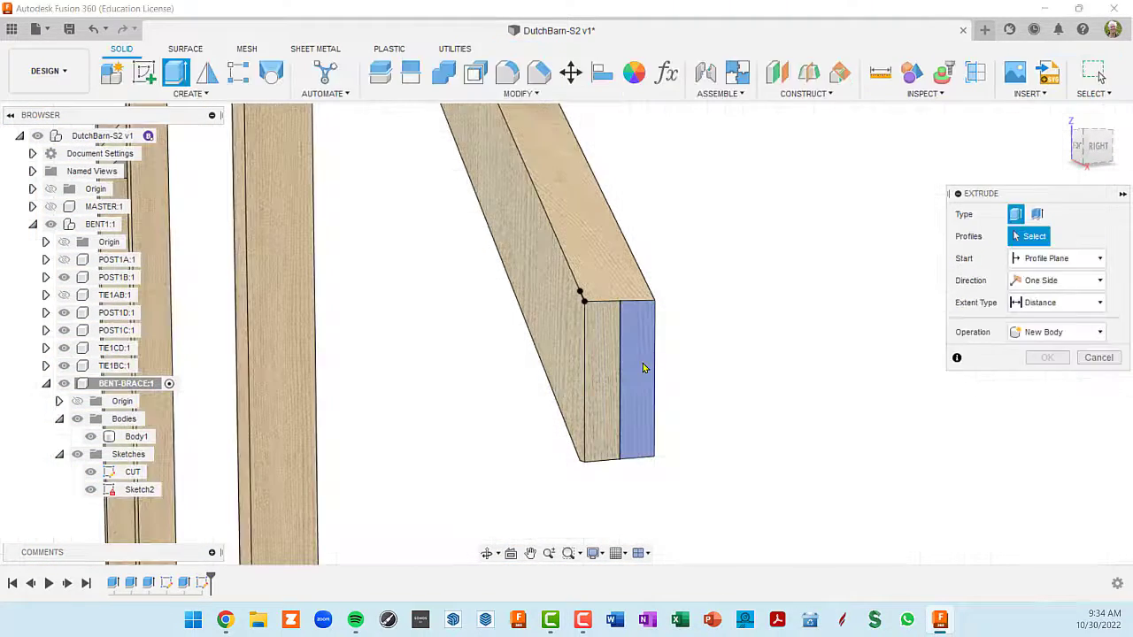
click(641, 369)
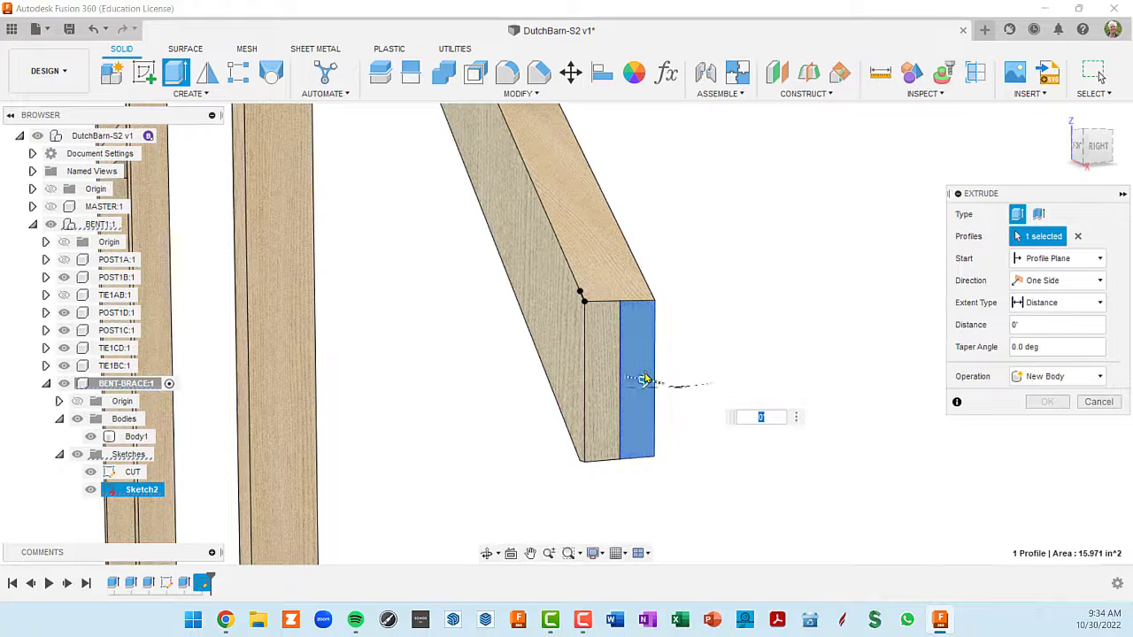
drag(650, 384, 677, 390)
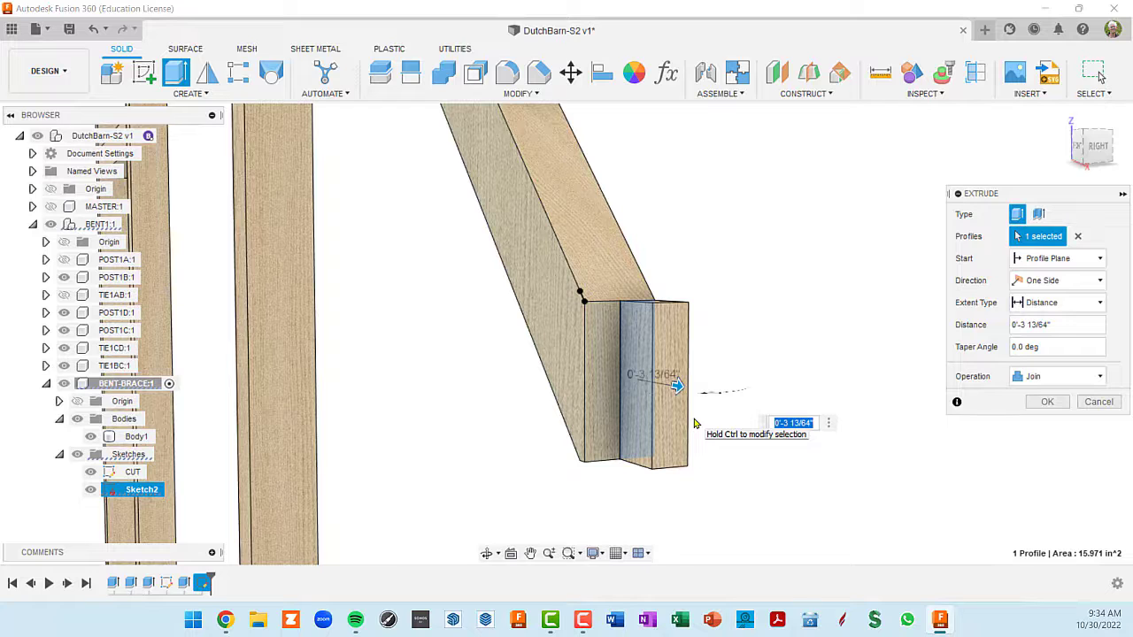
key(Return)
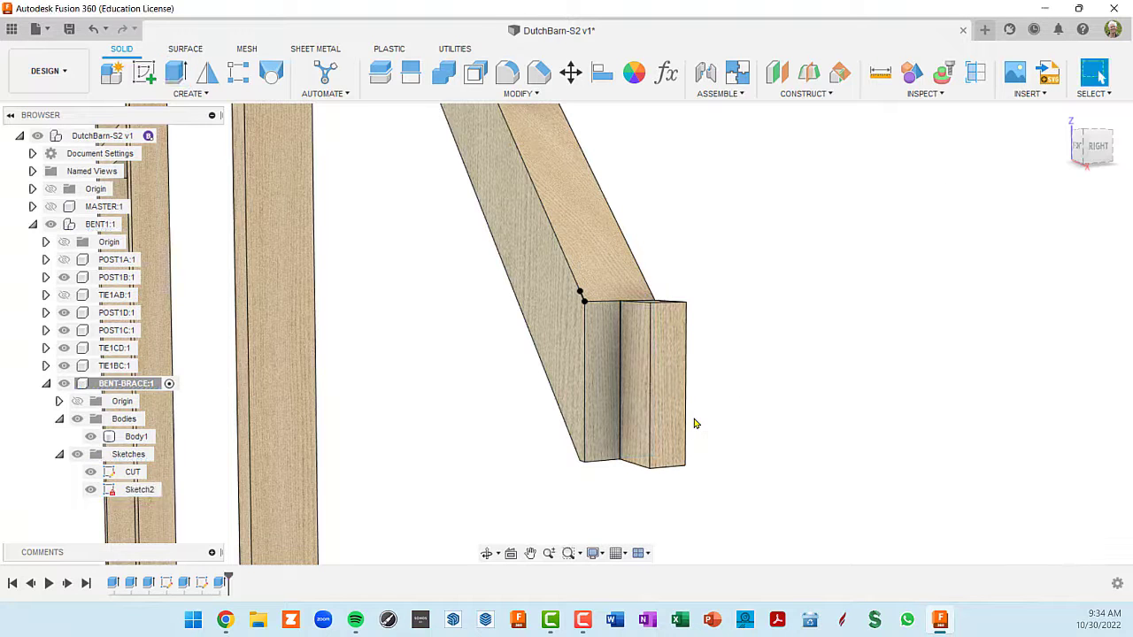
- Start a sketch on the brace's upper horizontal end face and split it lengthwise with a line between its short edges' midpoints
scroll(848, 340, down, 4)
shift+middle_drag(746, 367, 839, 388)
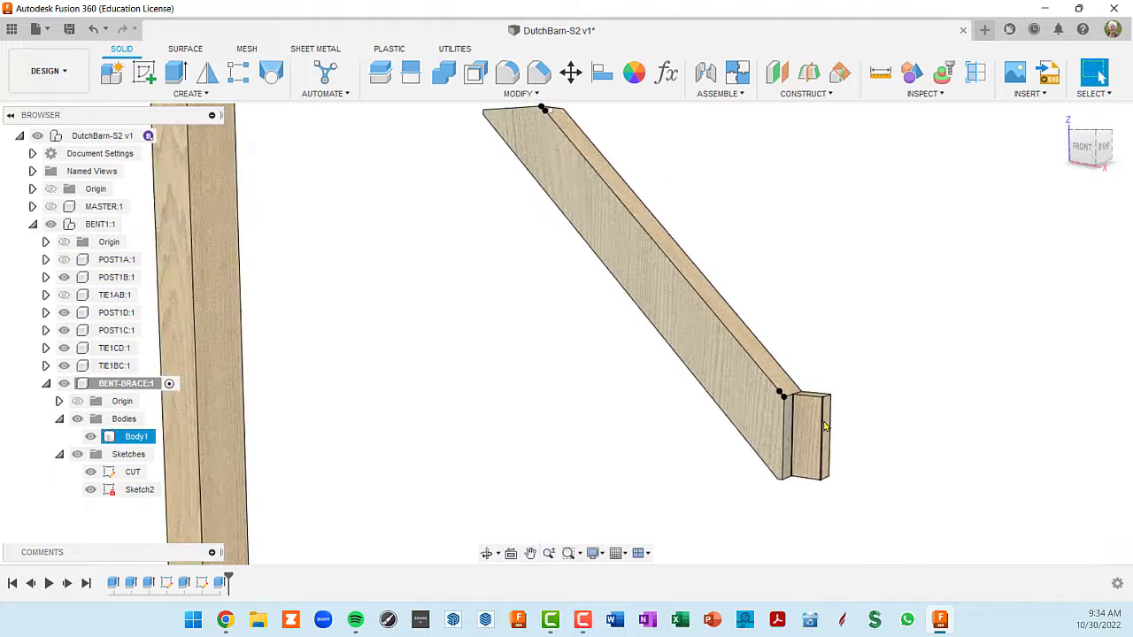
scroll(824, 425, up, 1)
middle_drag(740, 313, 642, 334)
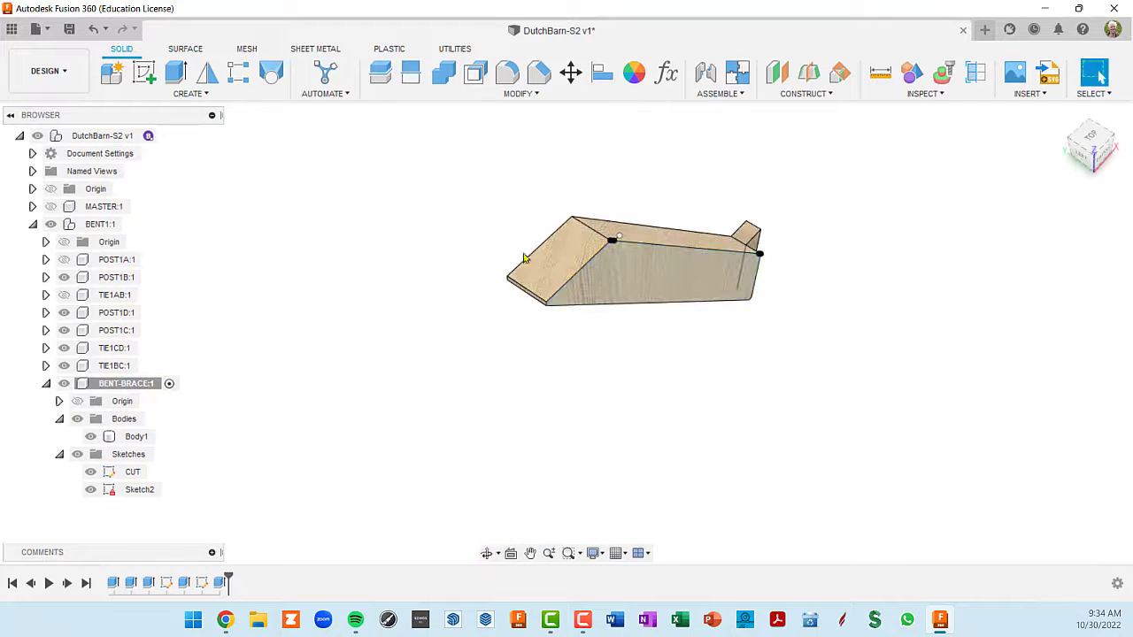
click(569, 259)
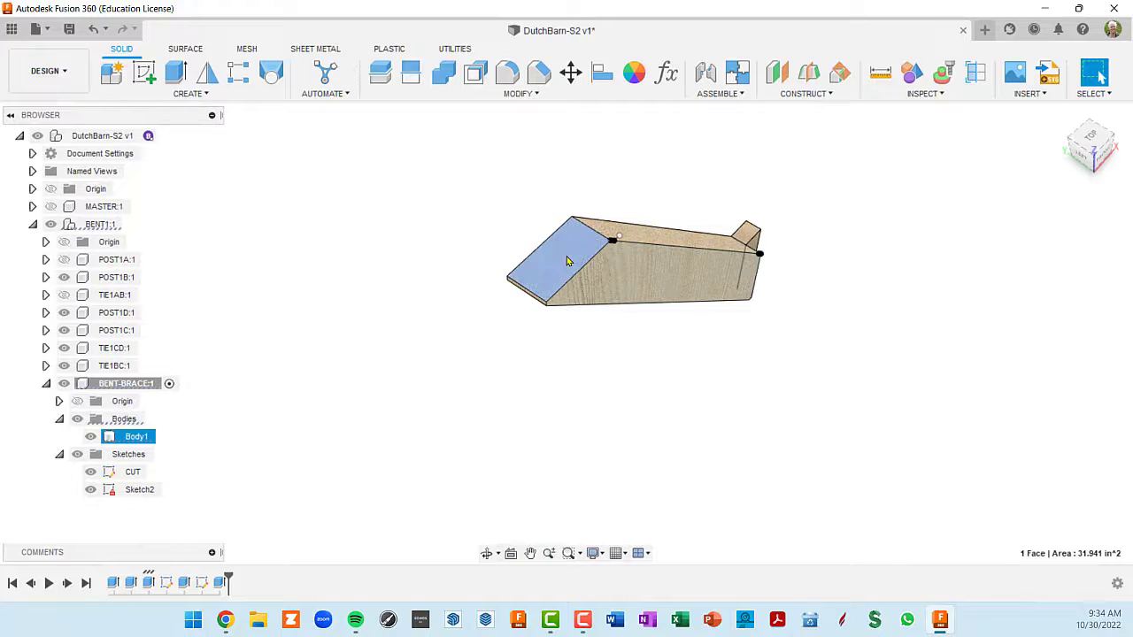
click(145, 74)
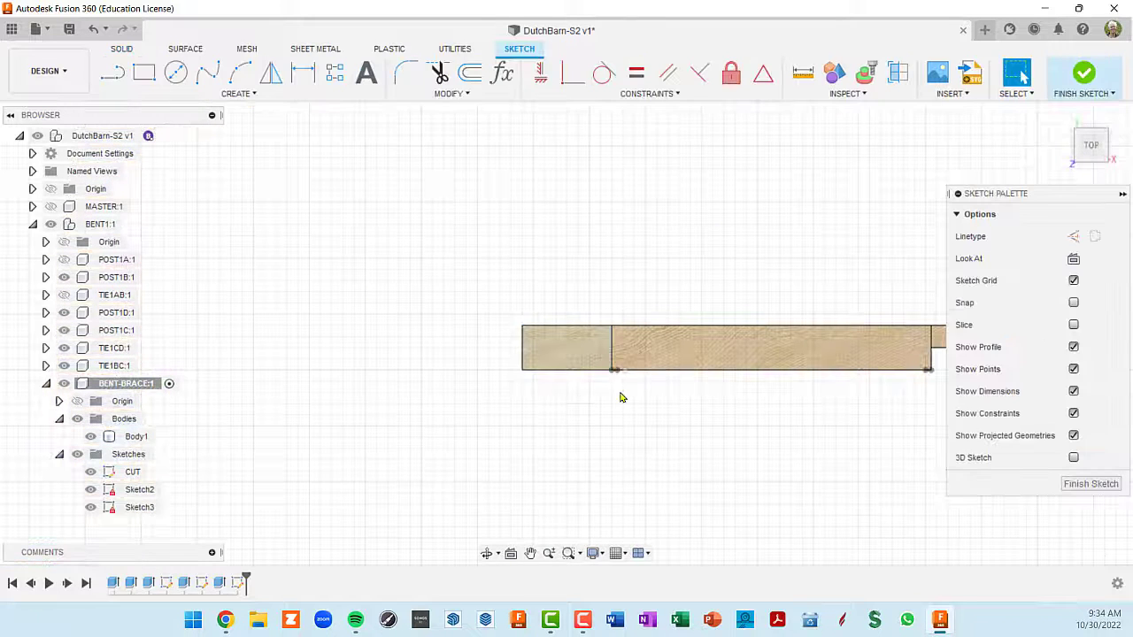
key(l)
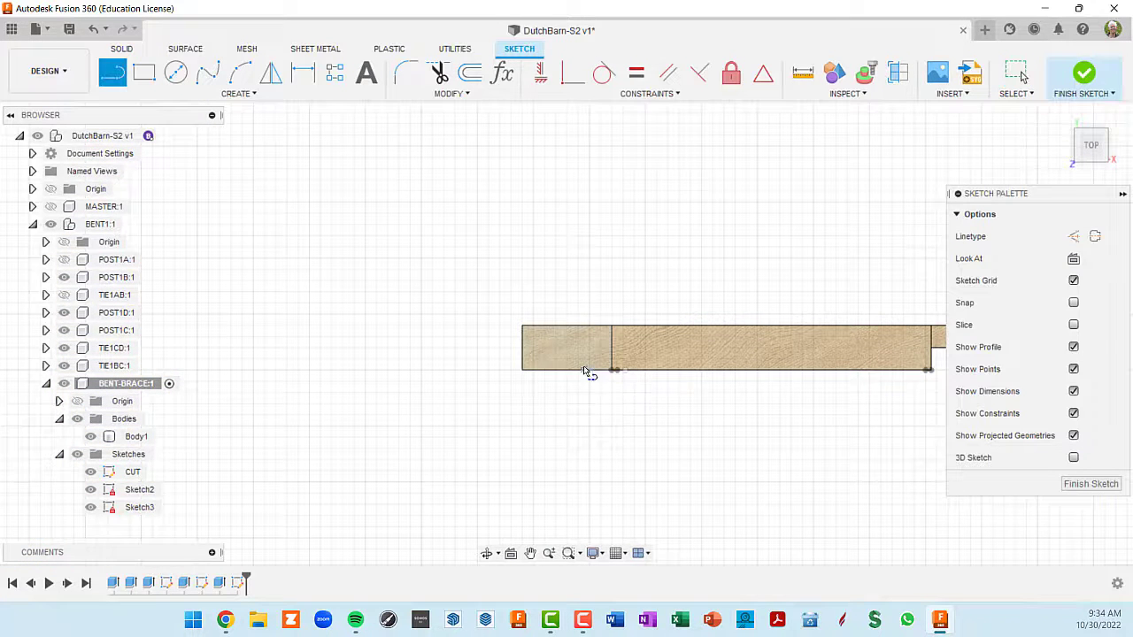
click(523, 346)
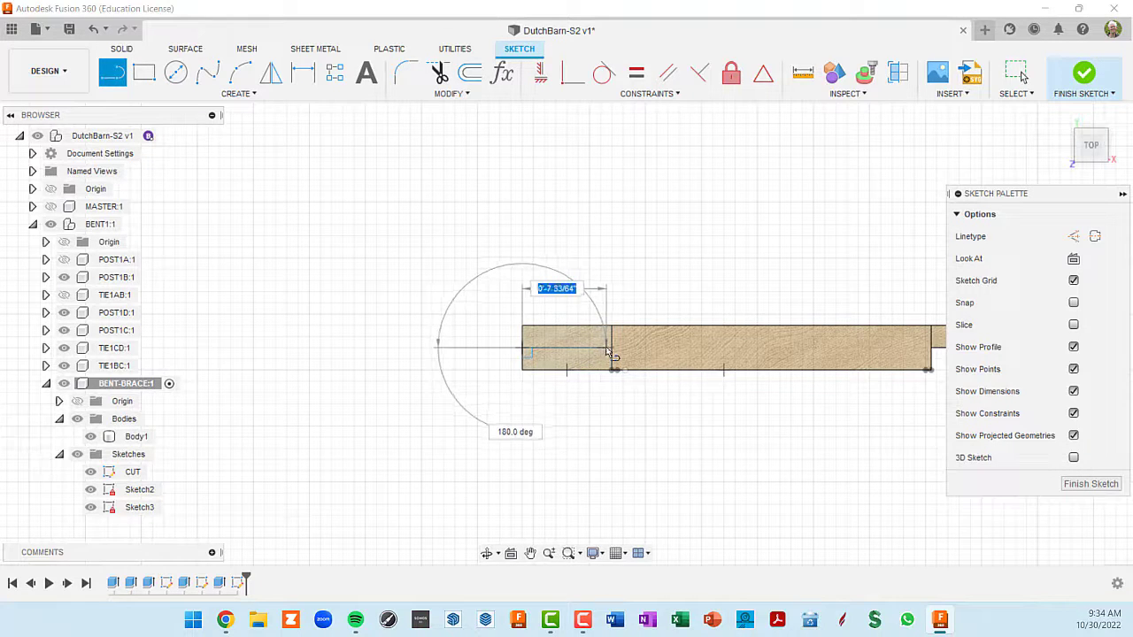
click(610, 348)
- Extrude the rear half of the brace's upper end face about 3 inches upward, joined to the body as a tenon
shift+middle_drag(650, 414, 663, 336)
key(e)
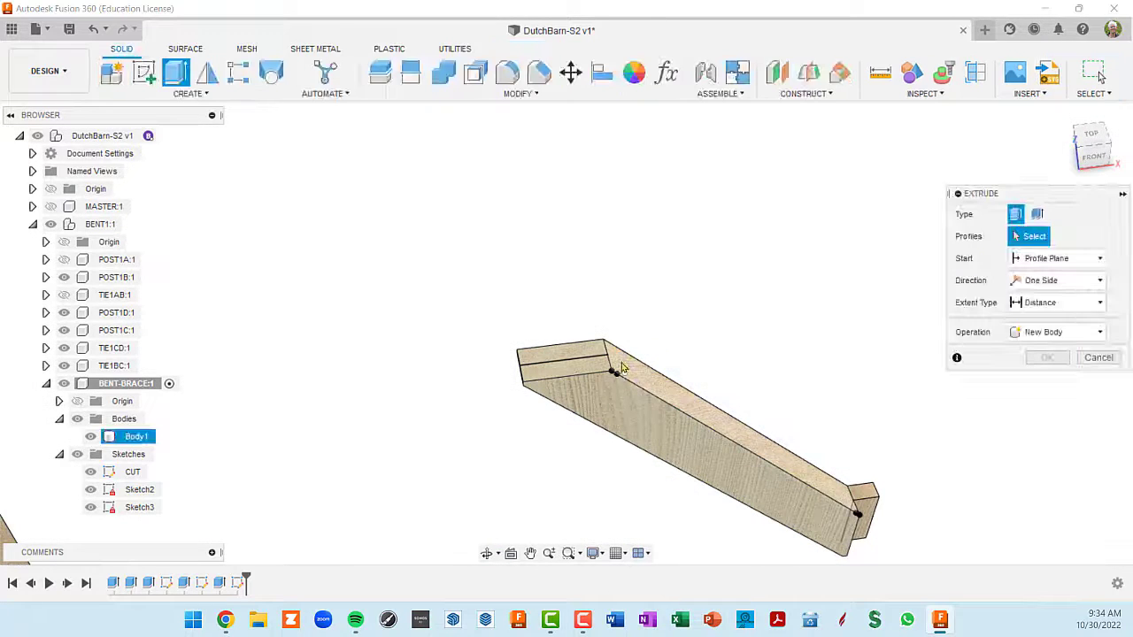
scroll(604, 375, up, 2)
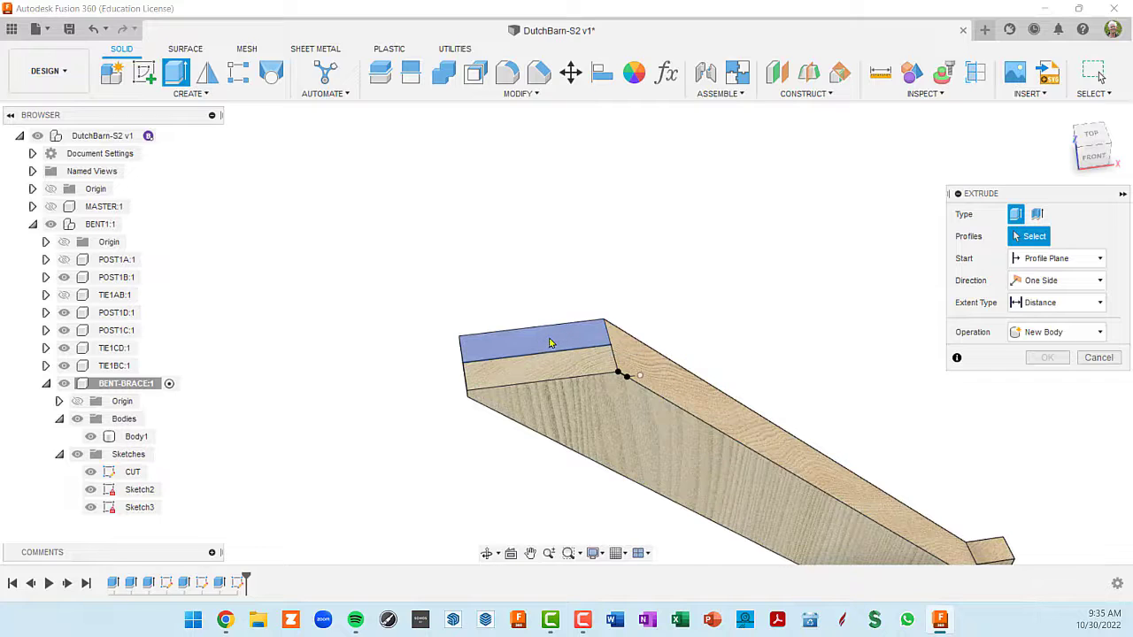
click(551, 341)
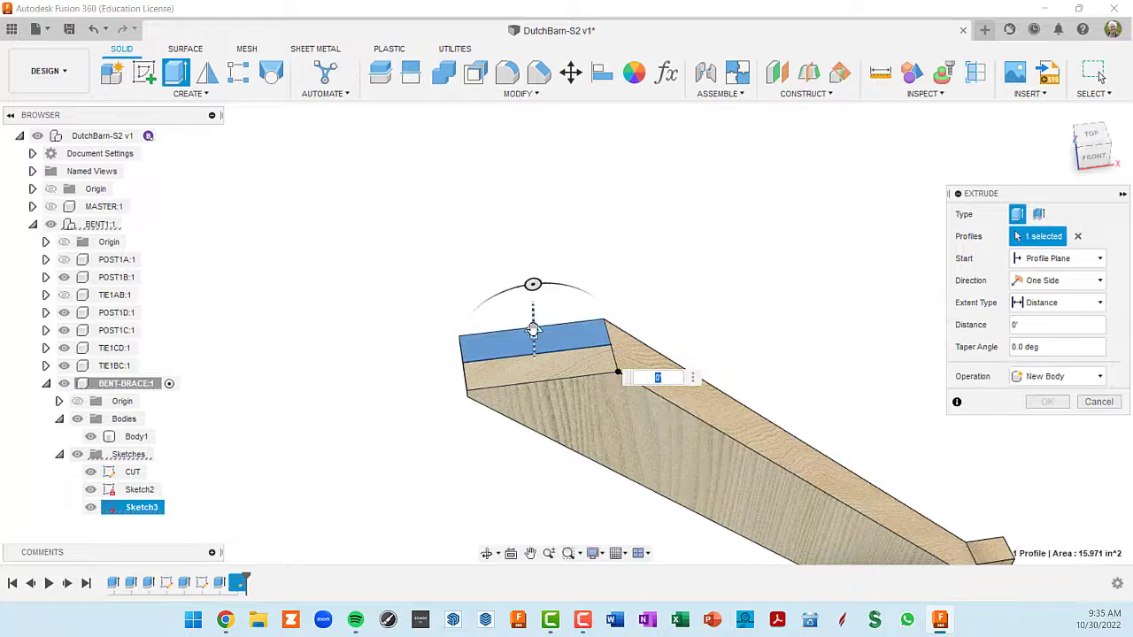
drag(533, 331, 532, 280)
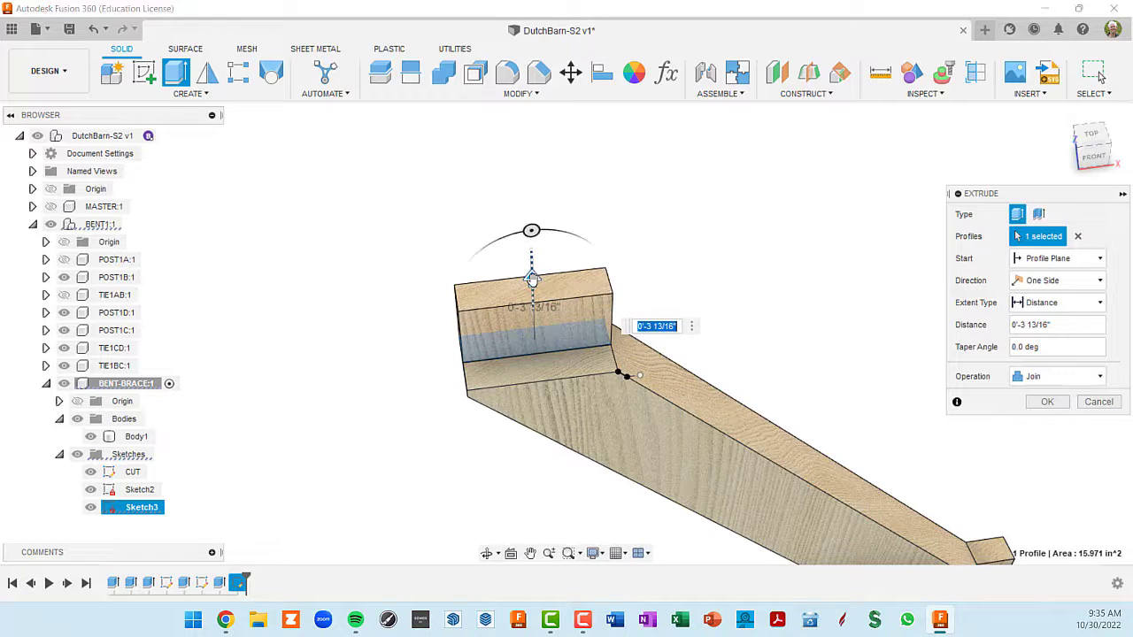
key(Return)
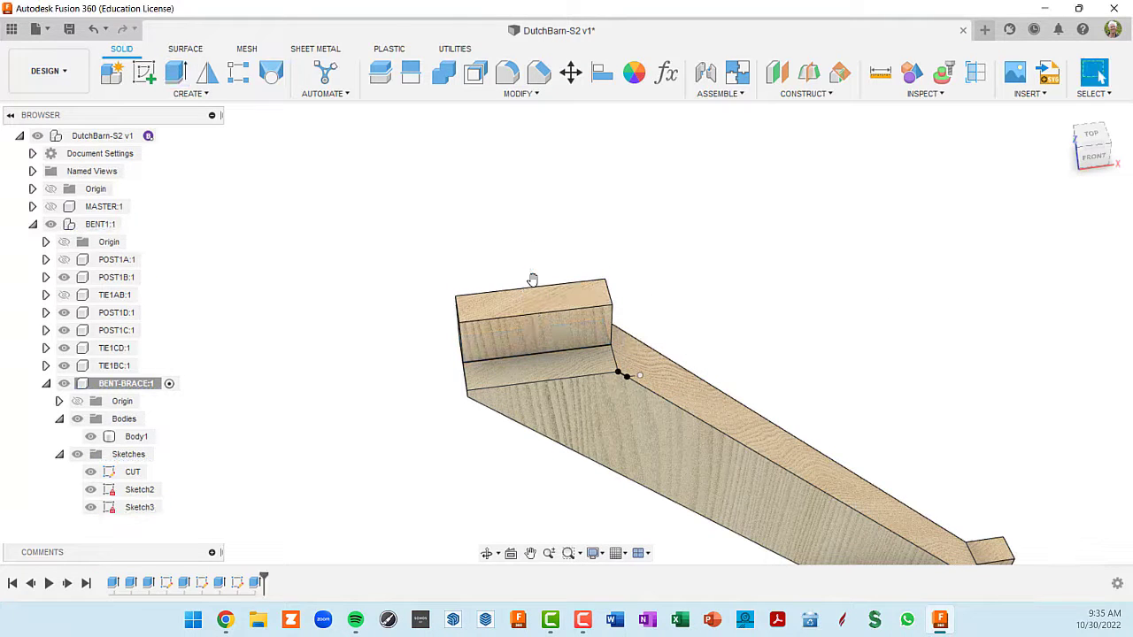
- Rename the brace's lower-end tenon sketch as TENON1 and the upper-end tenon sketch as TENON2
scroll(533, 279, down, 3)
shift+middle_drag(680, 346, 651, 305)
scroll(614, 313, up, 5)
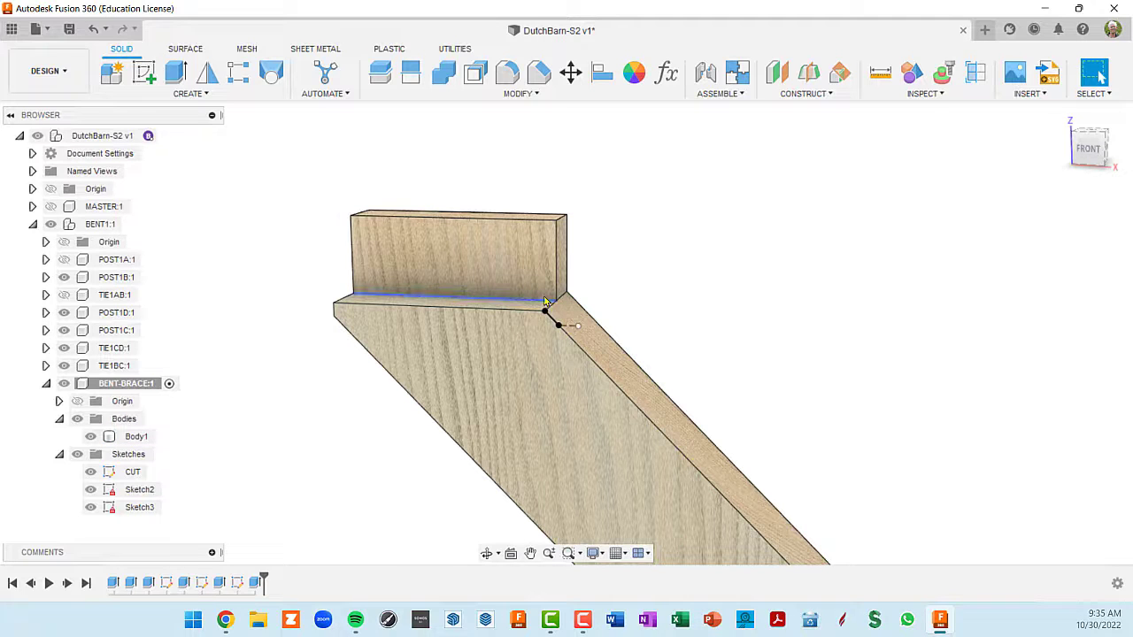
scroll(514, 325, down, 3)
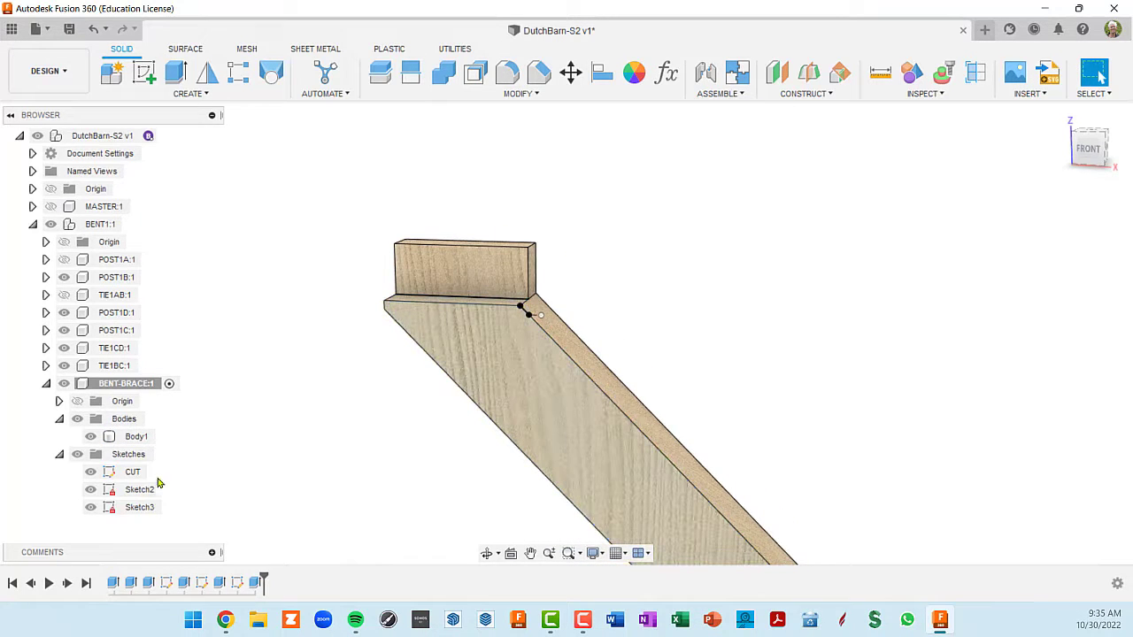
middle_drag(233, 447, 233, 376)
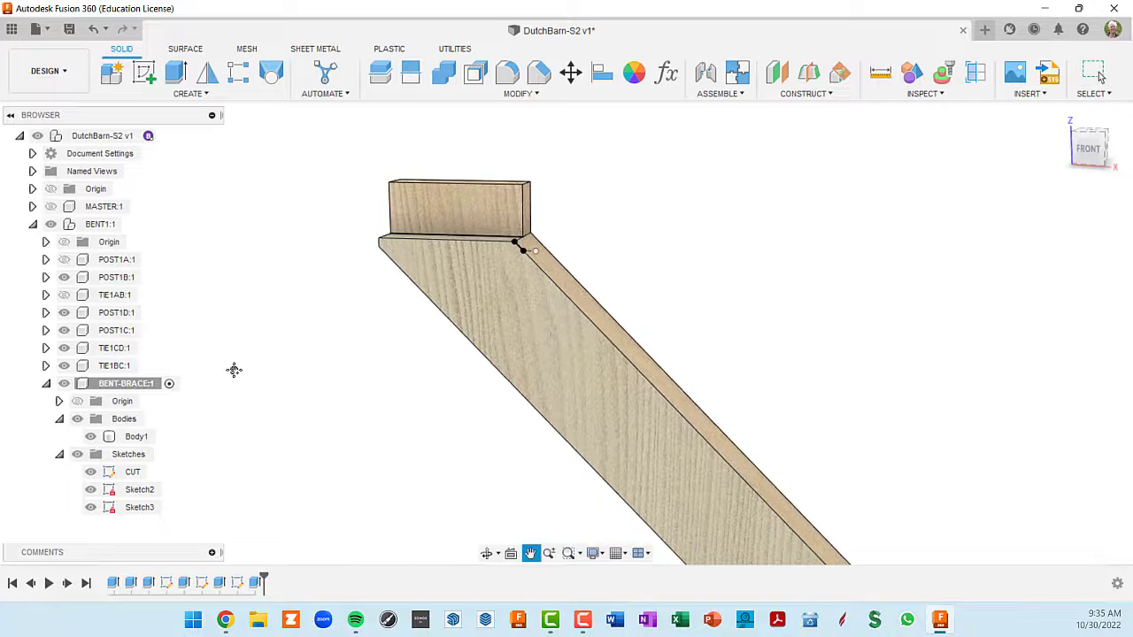
click(139, 492)
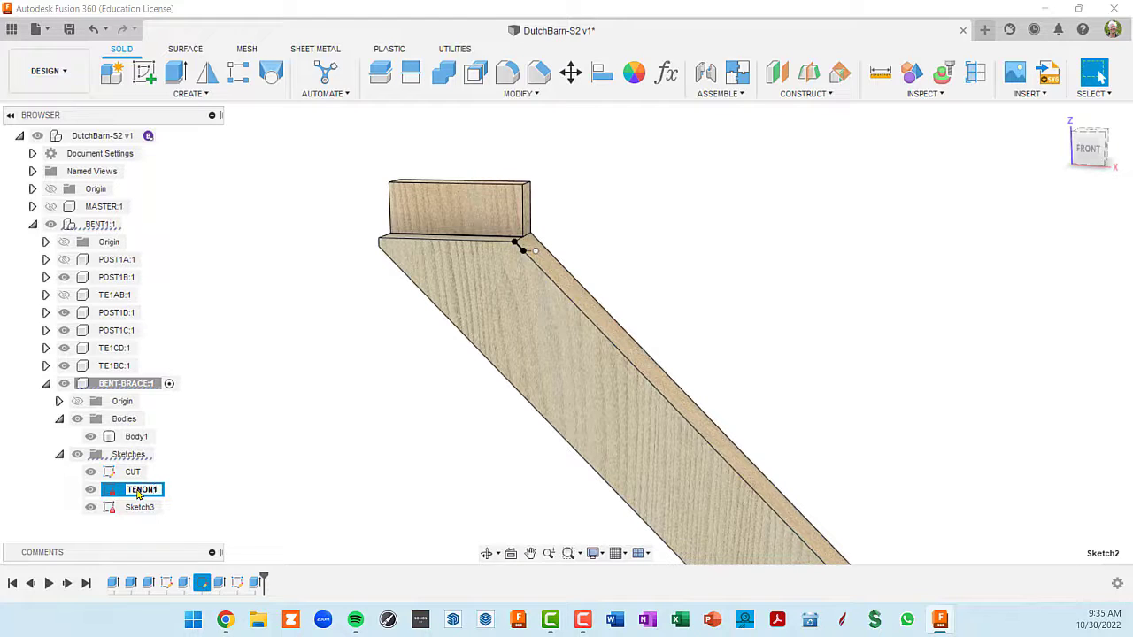
click(139, 510)
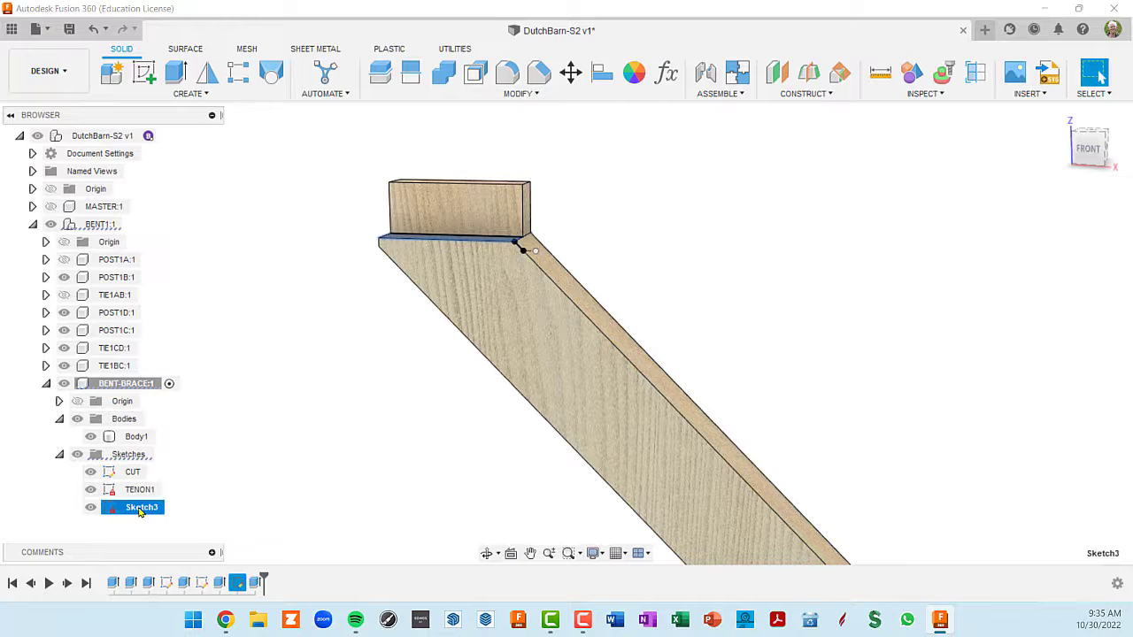
double_click(139, 510)
click(333, 365)
- Start a sketch on the upper tenon's front face and draw a 135° line from its inside bottom corner to its top edge
shift+middle_drag(514, 257, 522, 262)
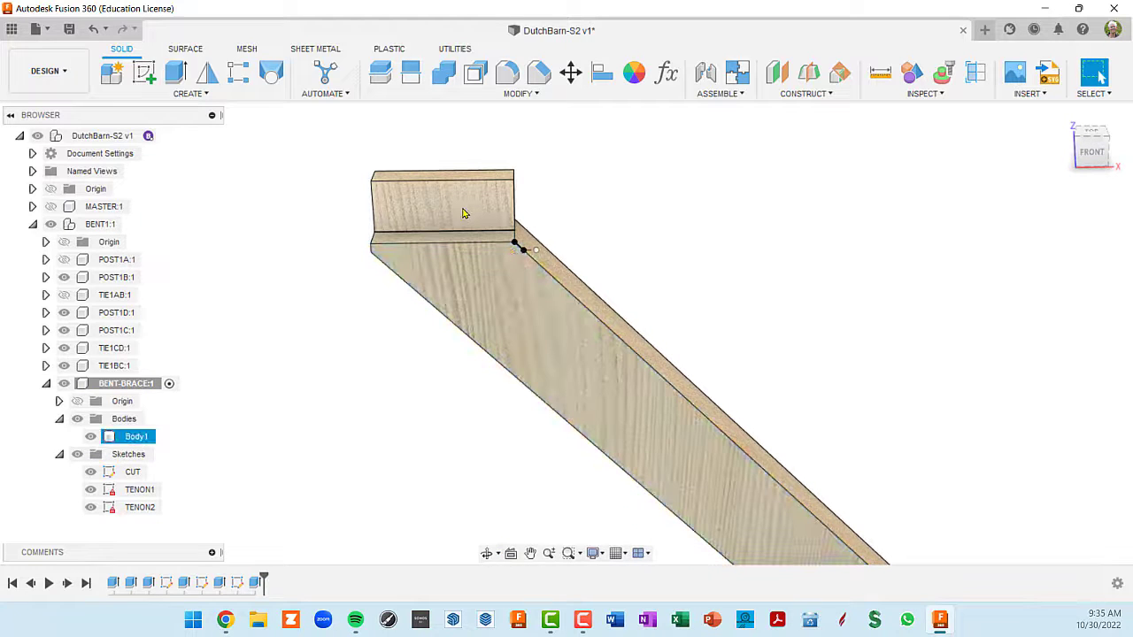
shift+middle_drag(463, 211, 484, 253)
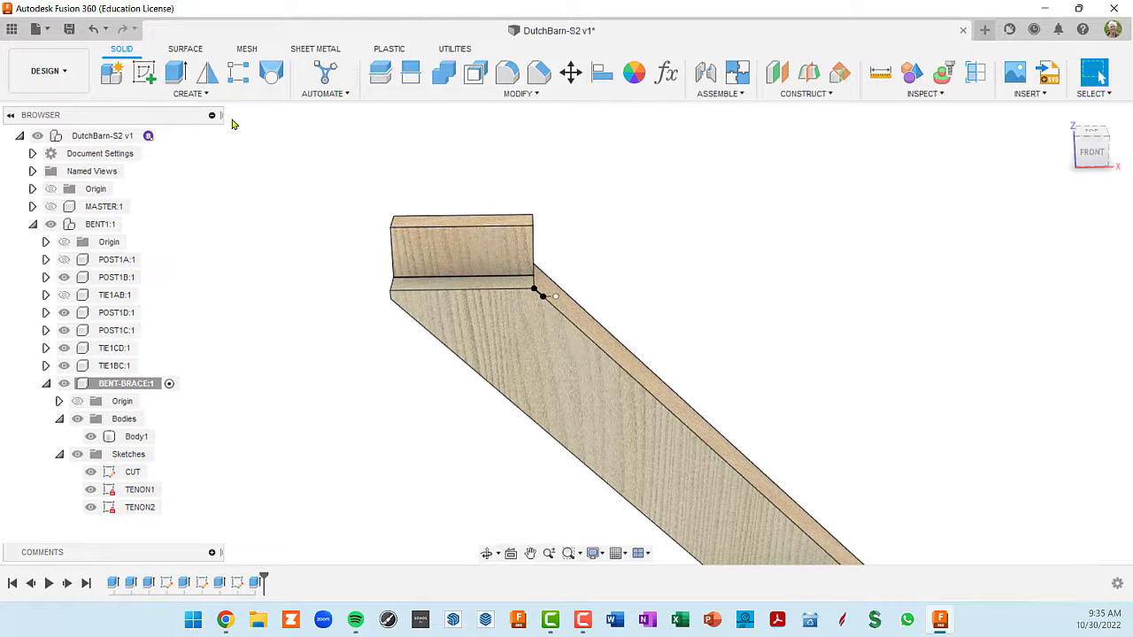
click(485, 248)
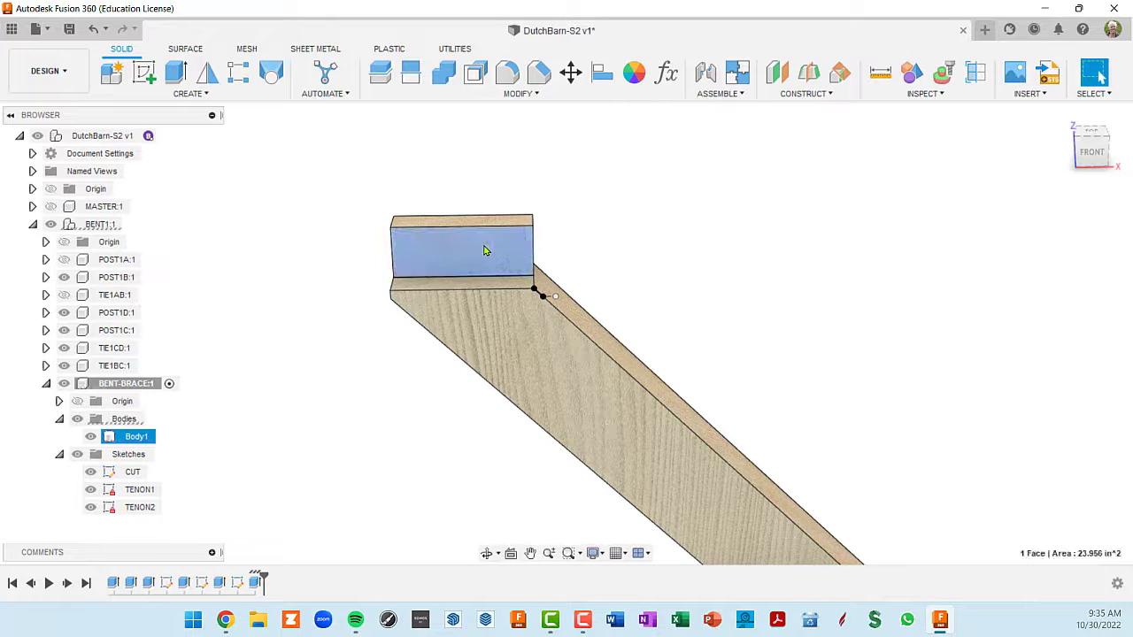
click(144, 73)
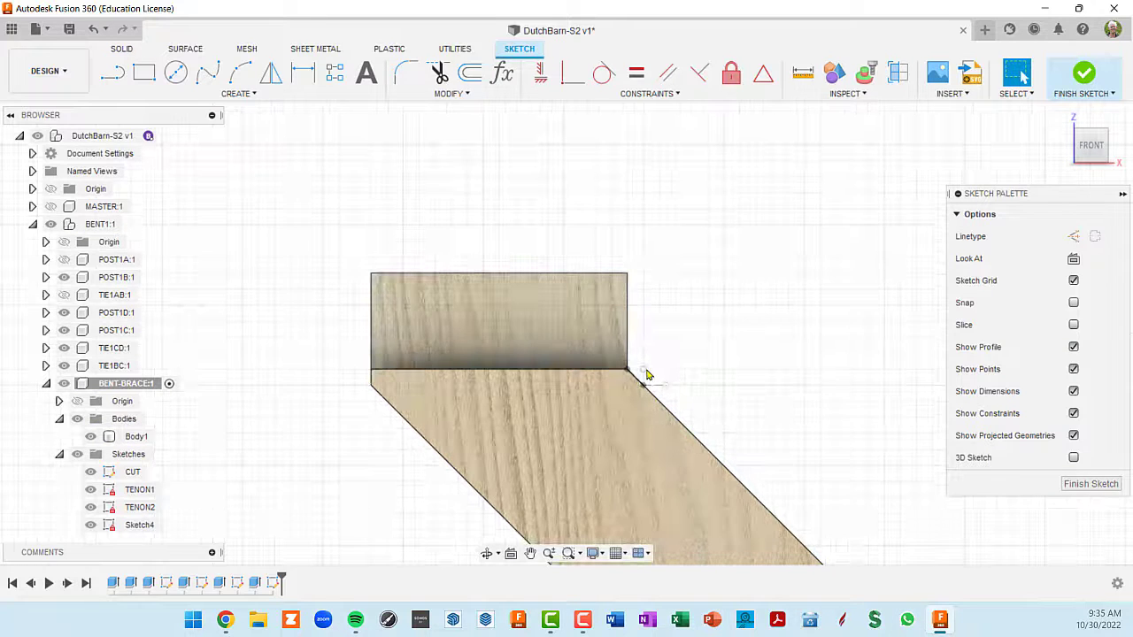
key(l)
scroll(646, 375, up, 3)
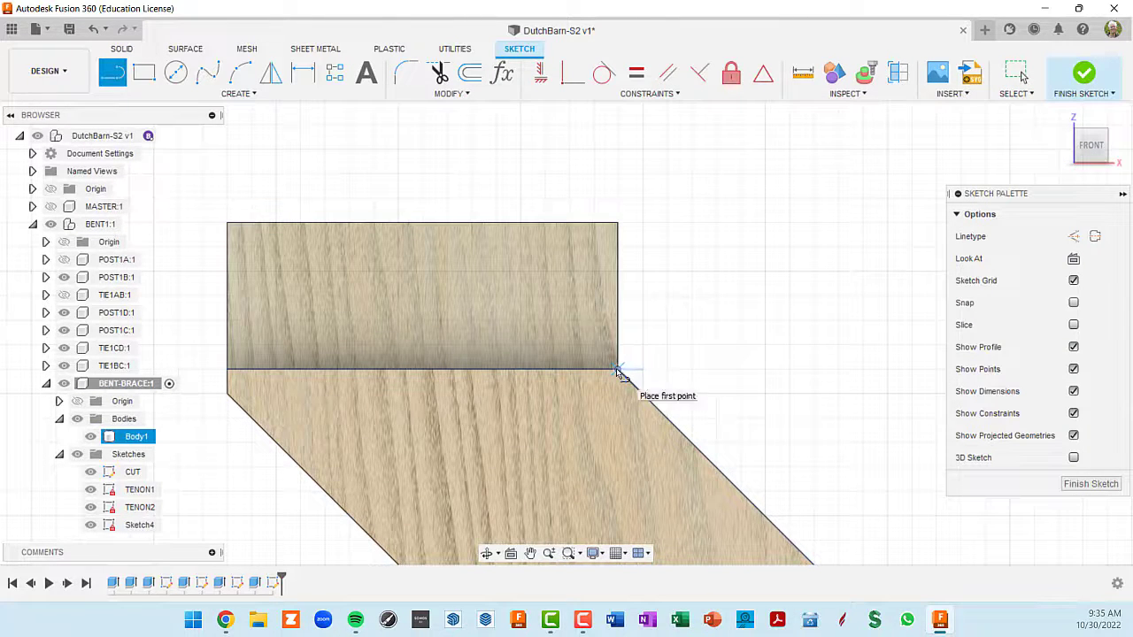
click(617, 369)
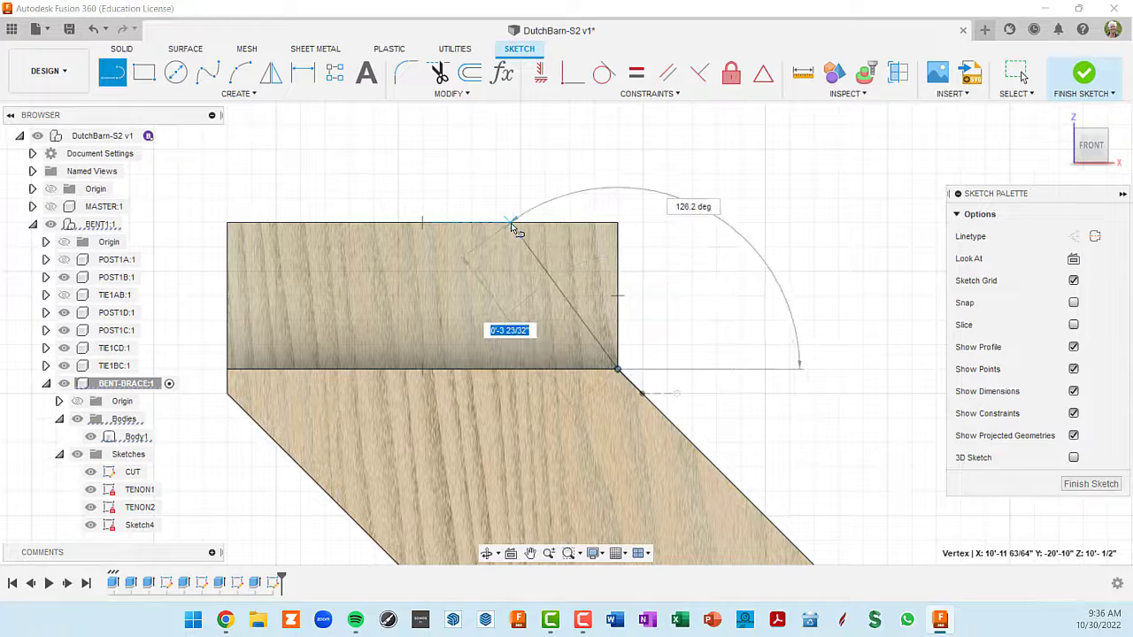
key(Tab)
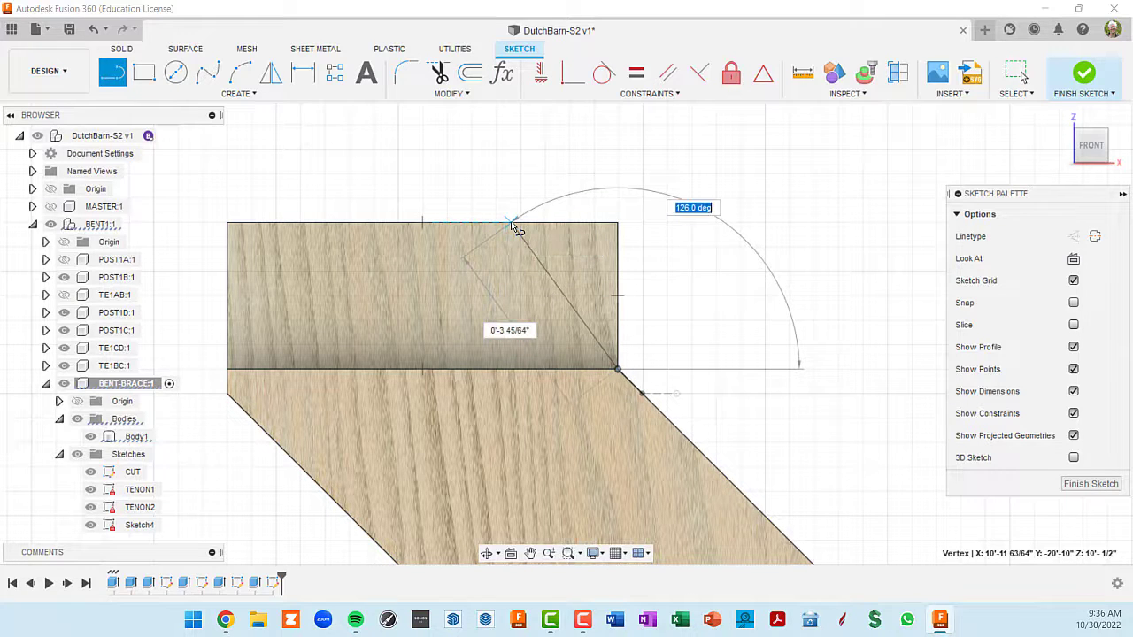
text(135)
key(Tab)
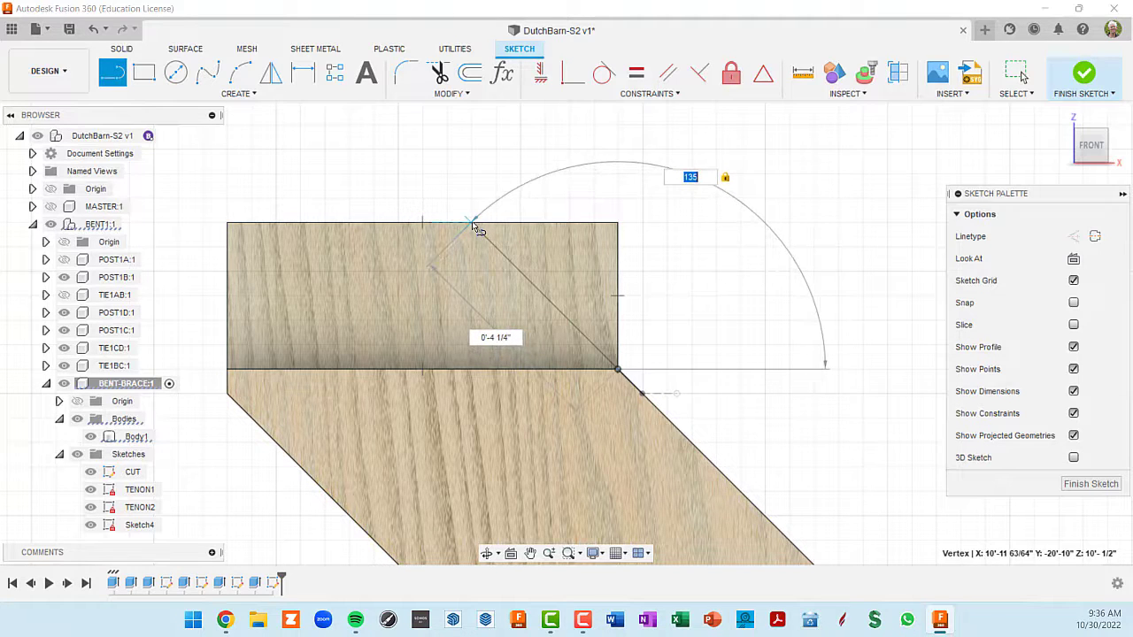
click(474, 225)
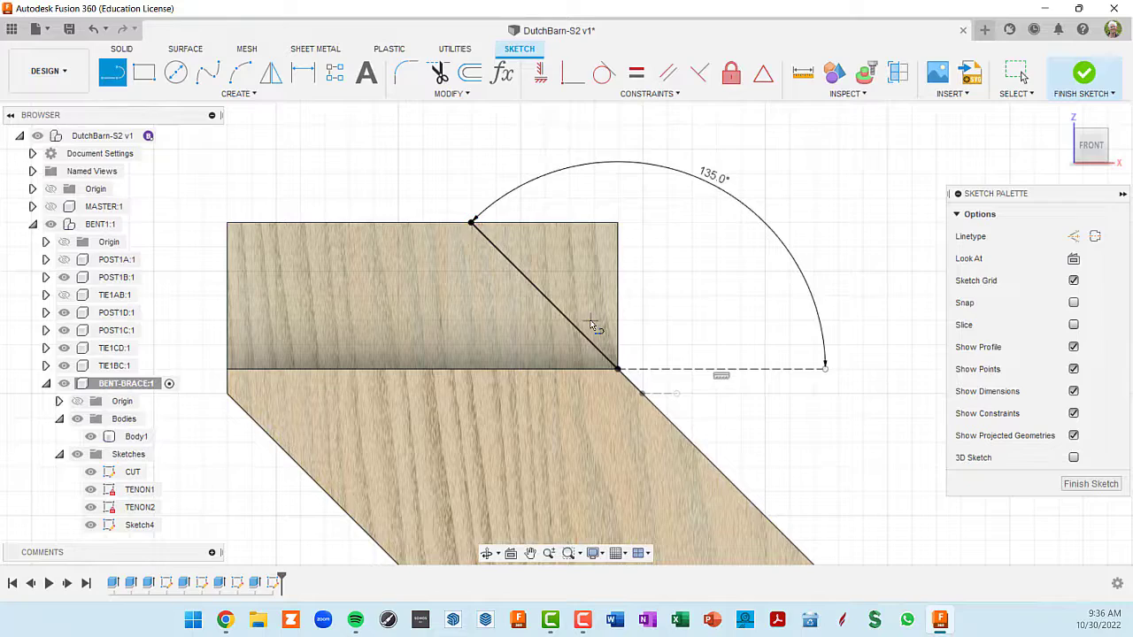
- Examine the brace from its upper tenon with the angled line down to the untrimmed lower tenon
shift+middle_drag(591, 322, 573, 343)
scroll(611, 360, down, 5)
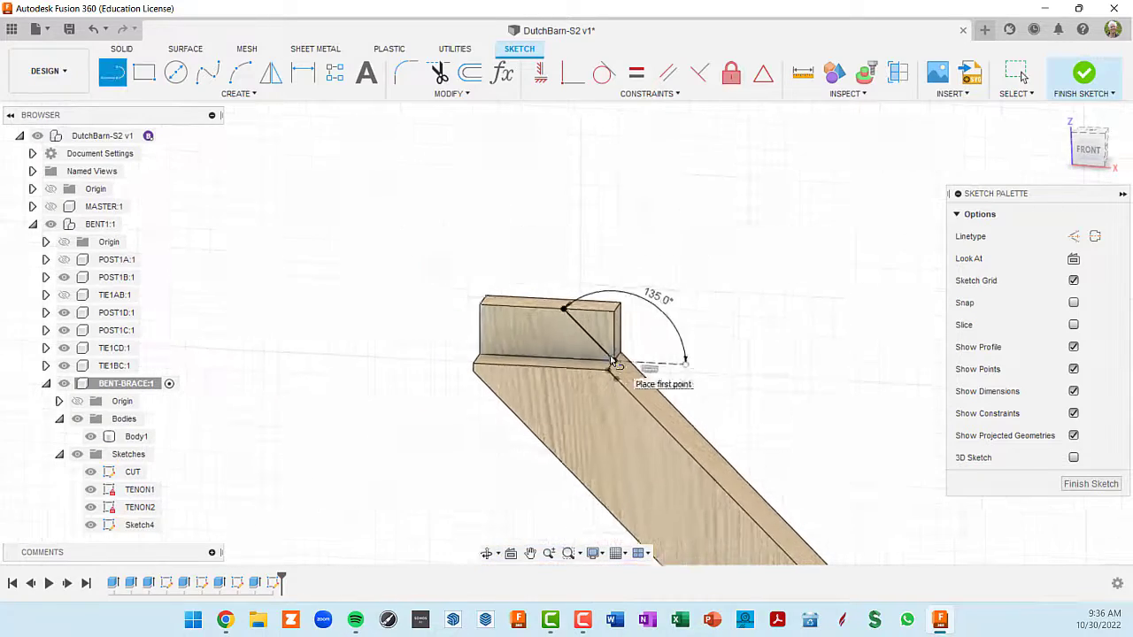
scroll(612, 360, down, 1)
middle_drag(734, 440, 367, 134)
scroll(497, 261, down, 5)
middle_drag(509, 289, 585, 325)
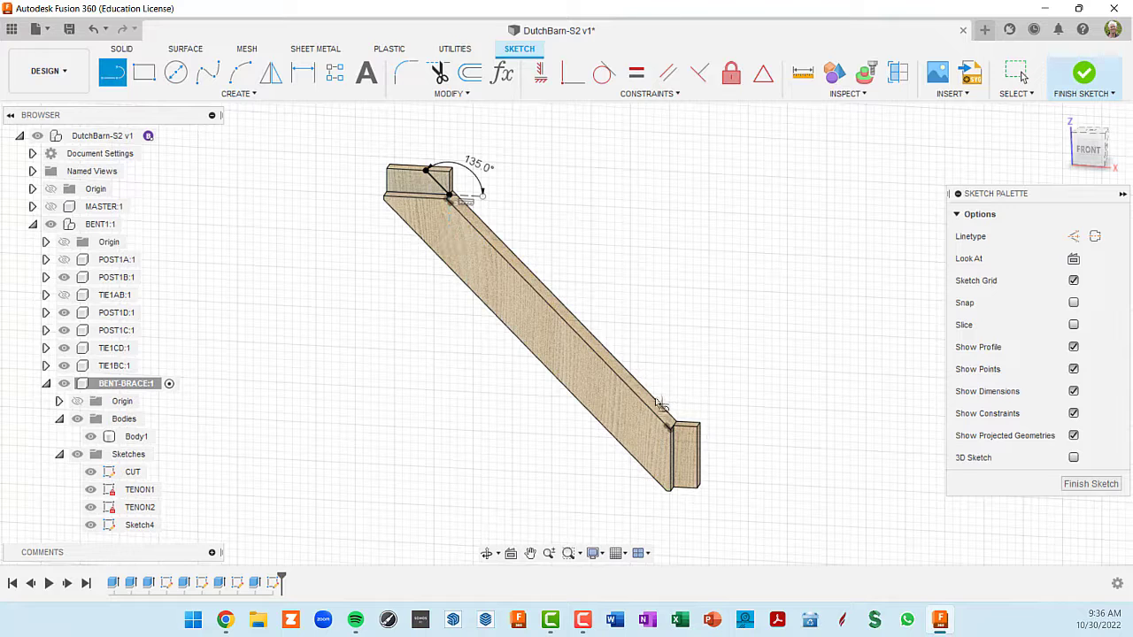
scroll(733, 471, up, 3)
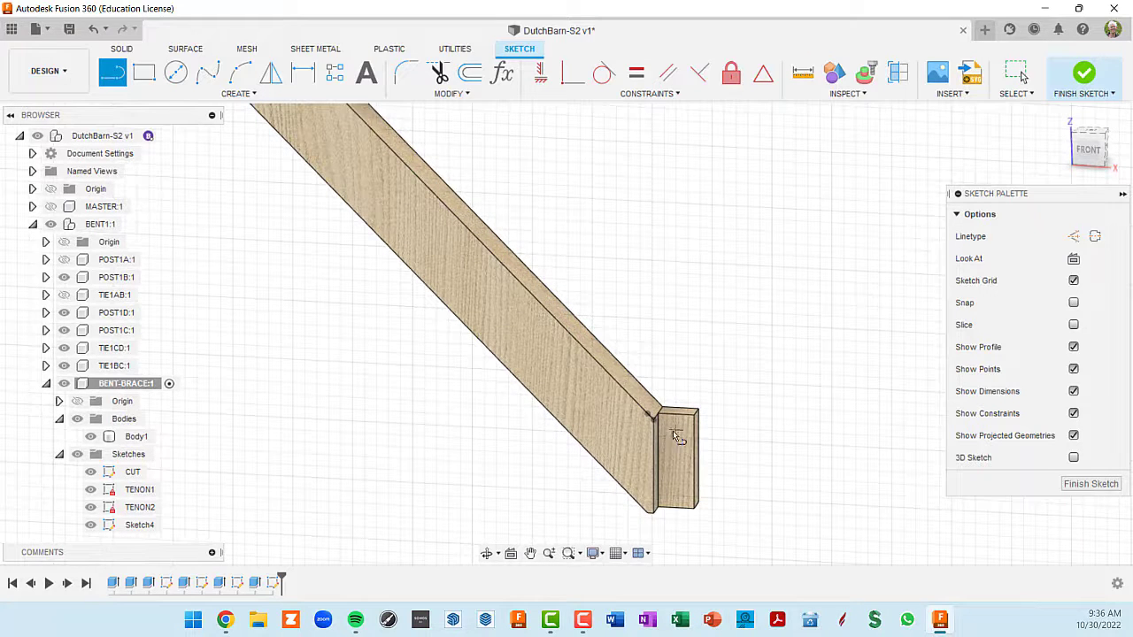
scroll(677, 434, up, 4)
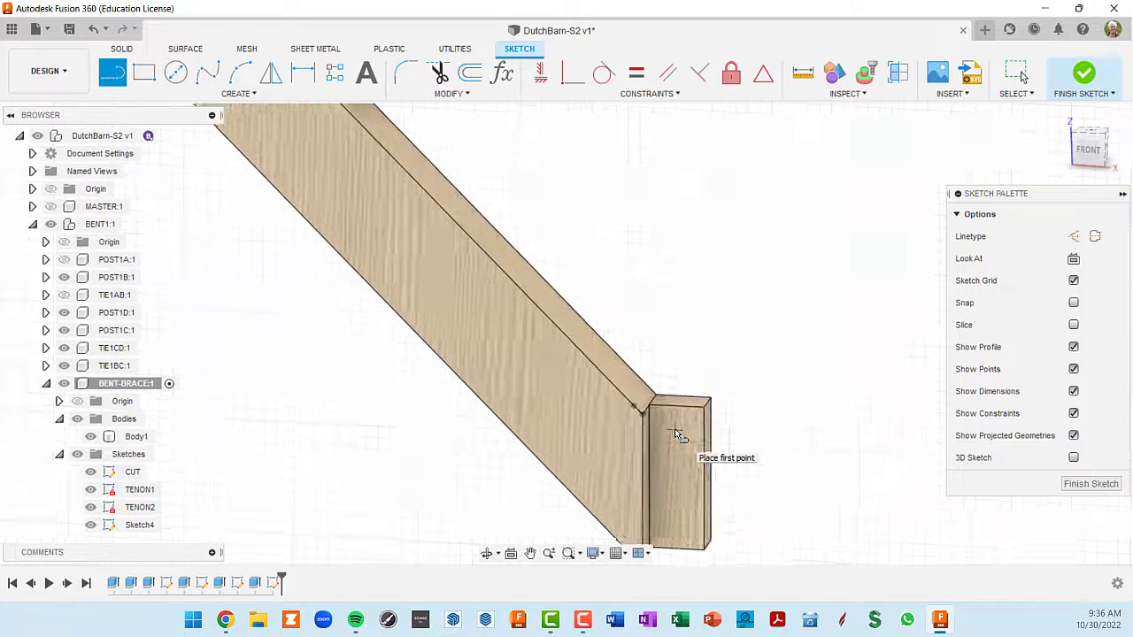
middle_drag(639, 398, 626, 307)
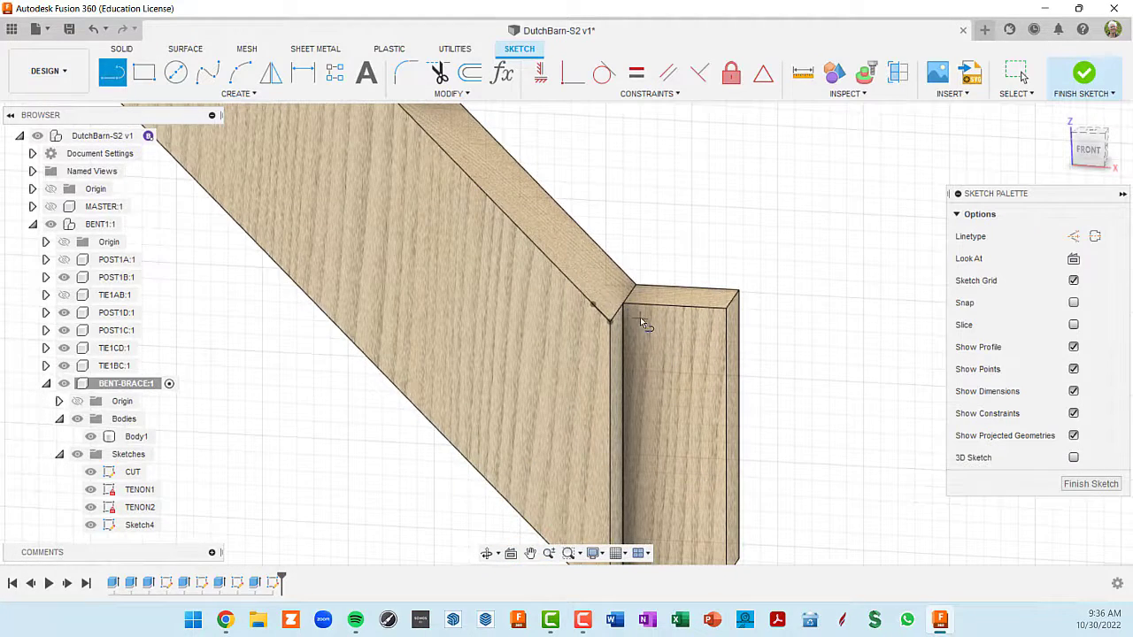
scroll(640, 322, down, 3)
middle_drag(637, 311, 782, 484)
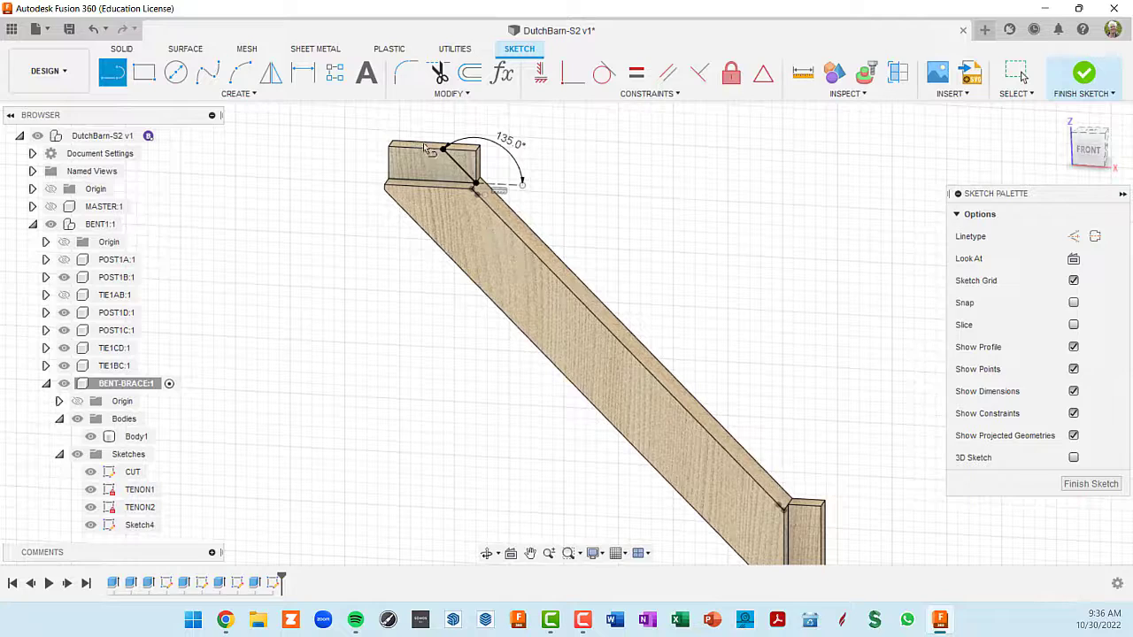
scroll(435, 154, up, 2)
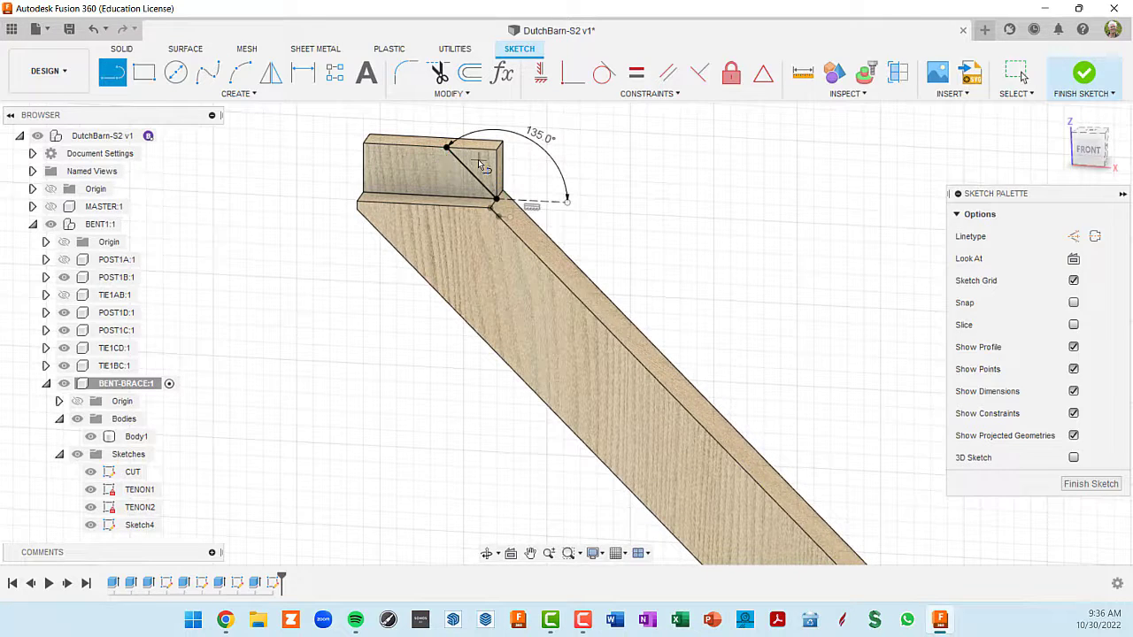
scroll(480, 165, down, 3)
scroll(639, 335, up, 1)
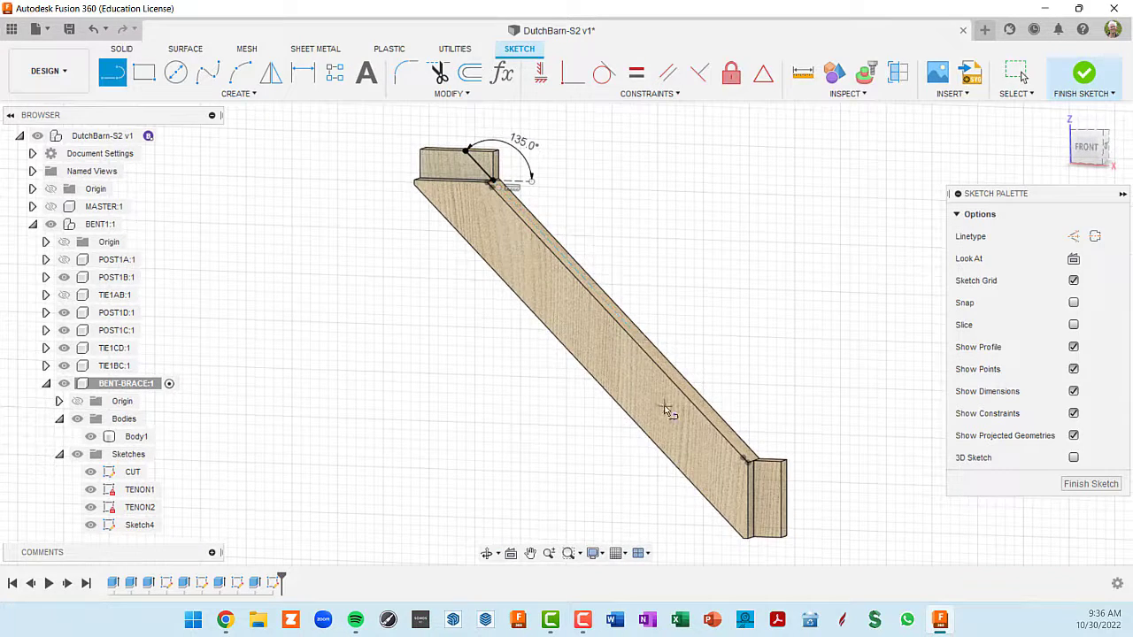
scroll(744, 488, up, 2)
middle_drag(738, 445, 706, 376)
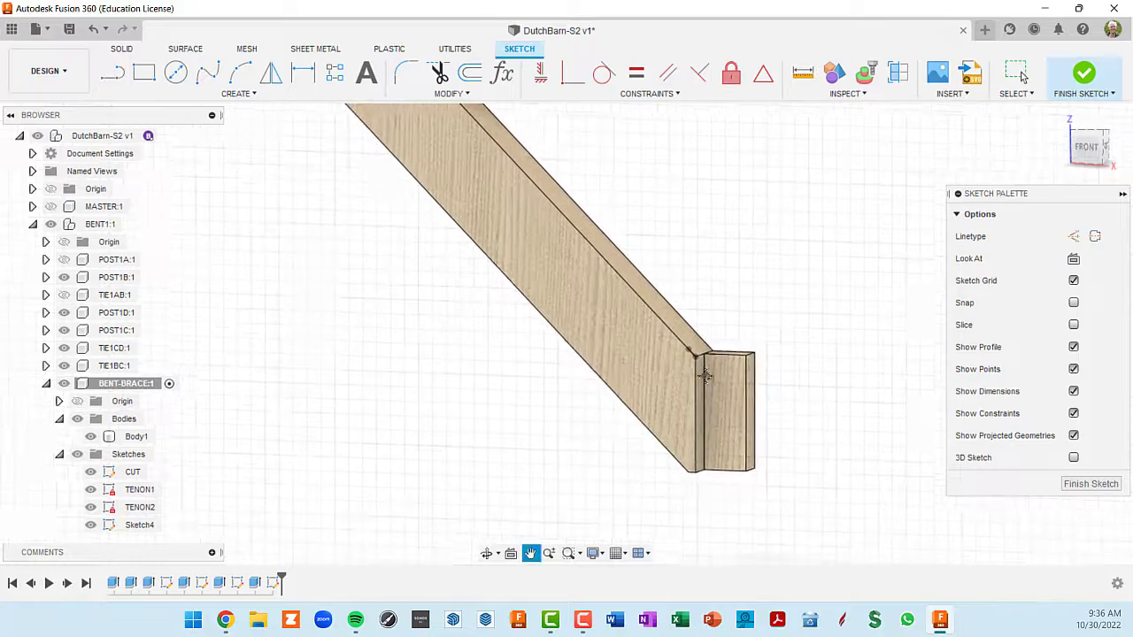
scroll(705, 376, up, 2)
key(l)
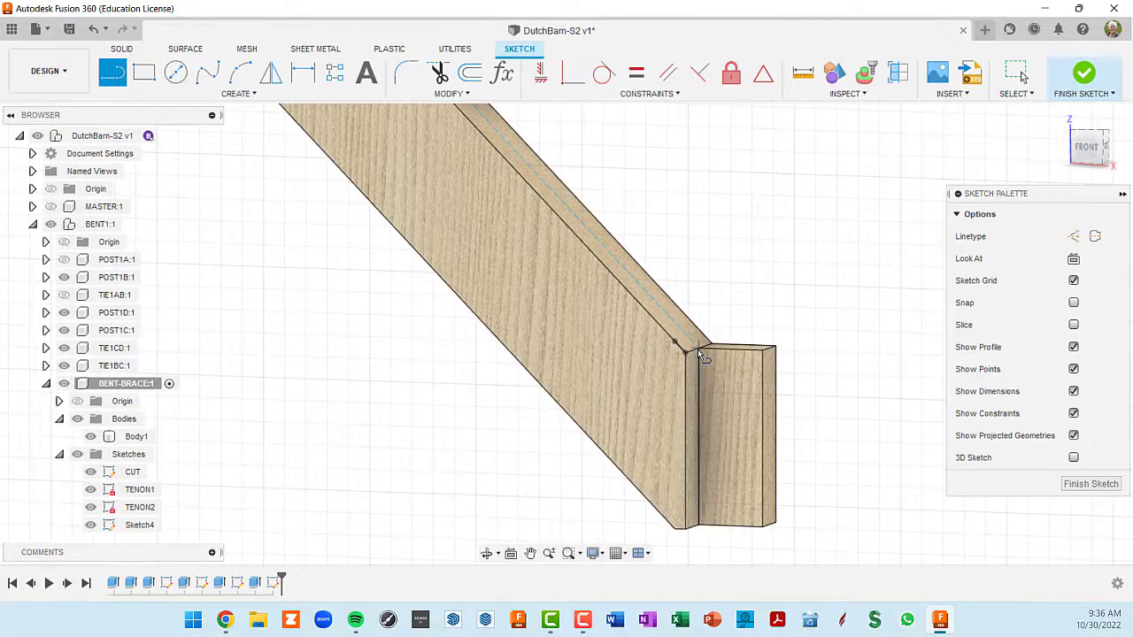
scroll(699, 350, up, 3)
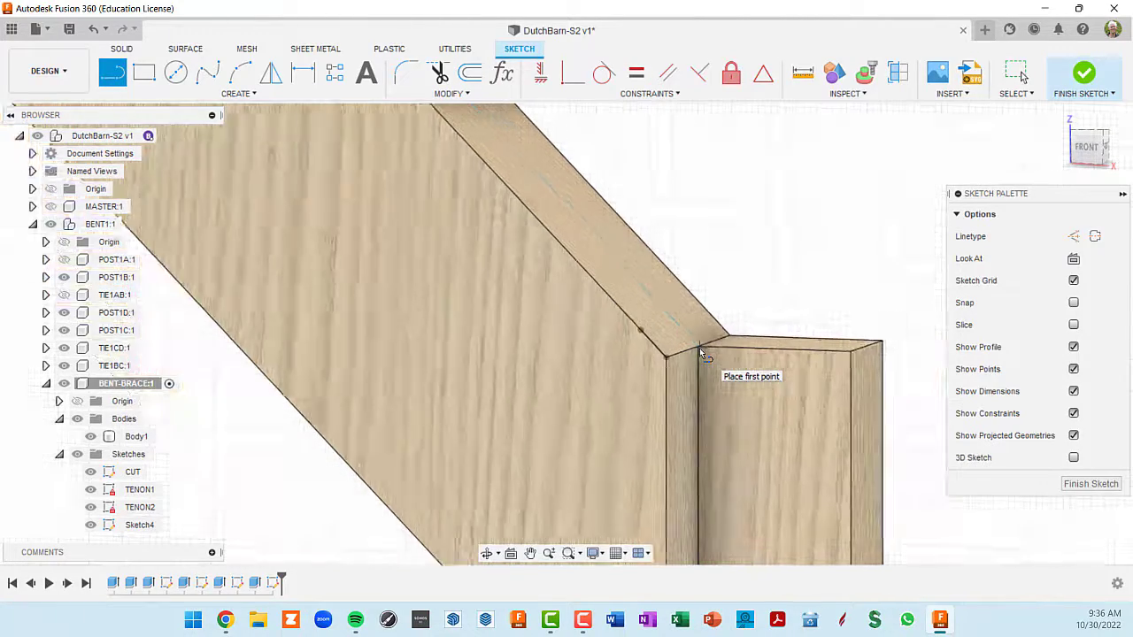
scroll(699, 348, up, 2)
scroll(700, 348, down, 4)
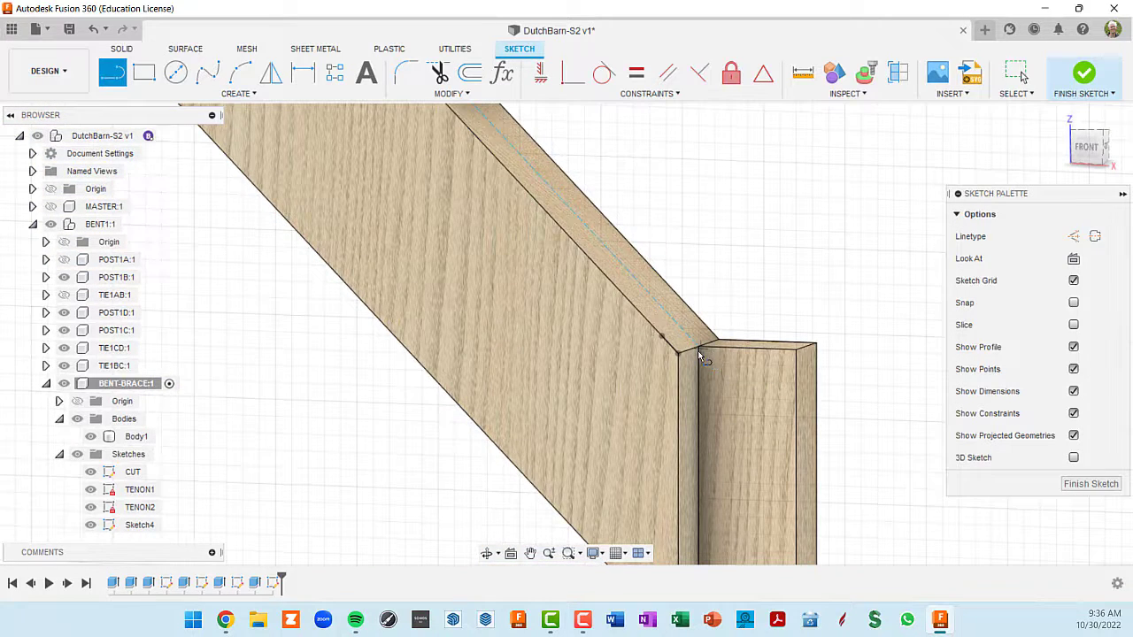
click(1073, 259)
scroll(876, 282, down, 8)
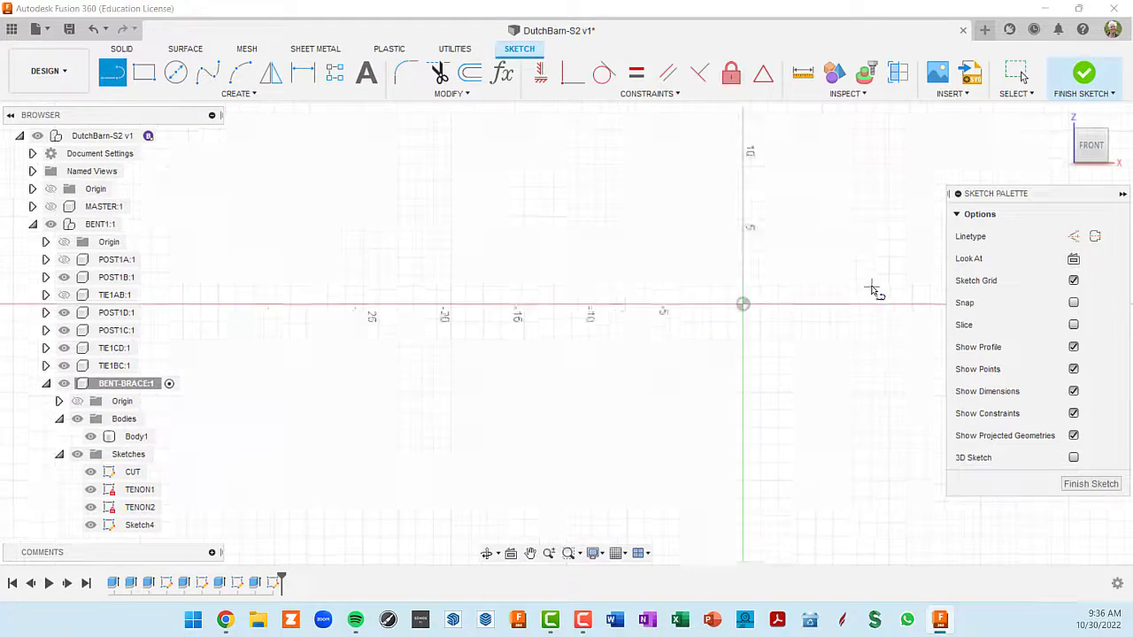
middle_drag(690, 253, 914, 634)
scroll(920, 451, down, 7)
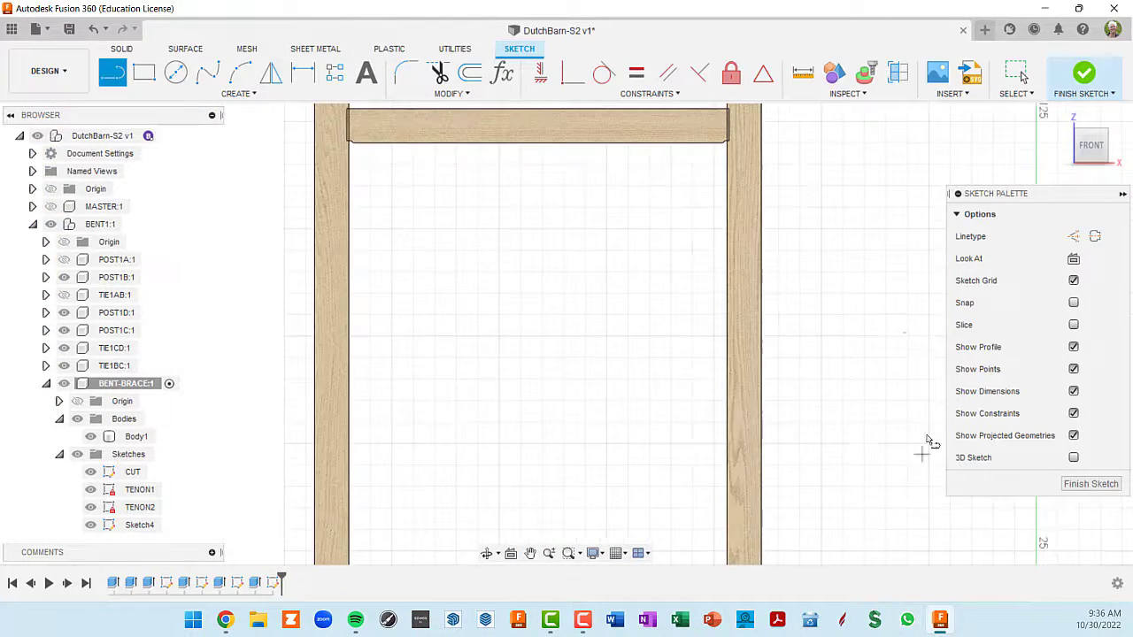
middle_drag(843, 319, 180, 373)
scroll(628, 394, up, 5)
scroll(677, 345, up, 8)
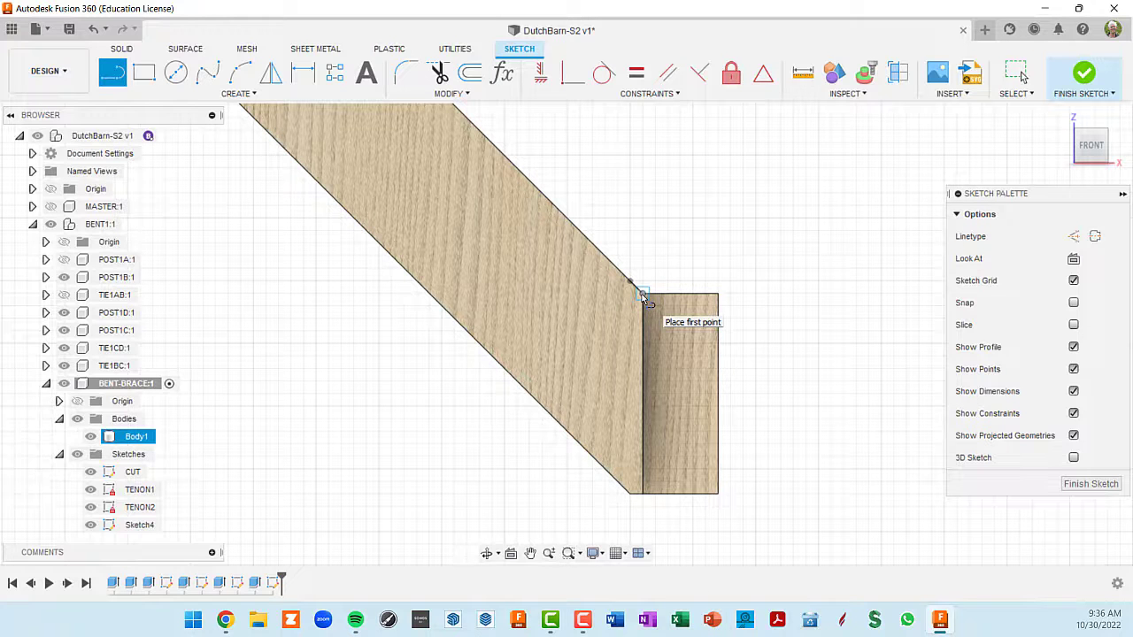
shift+middle_drag(652, 310, 644, 317)
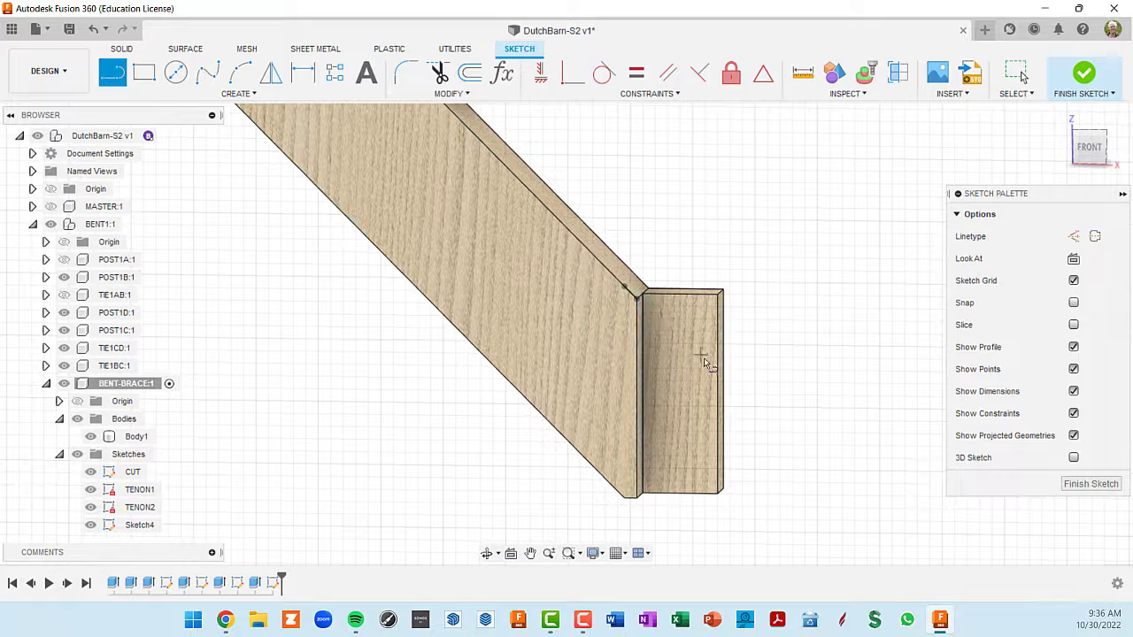
shift+middle_drag(667, 318, 655, 308)
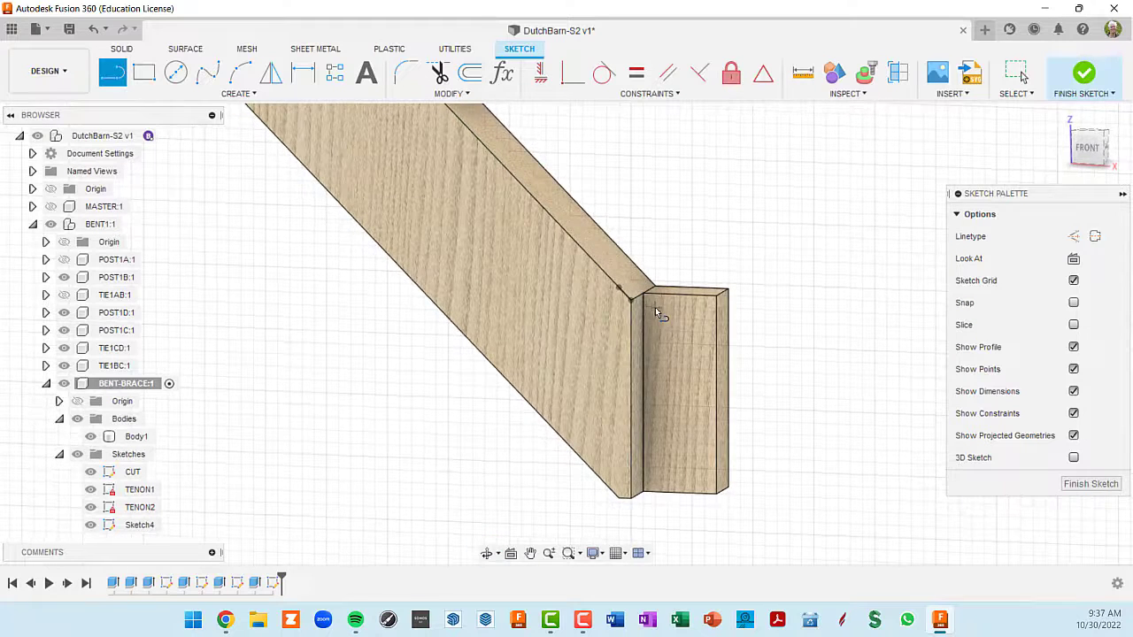
click(645, 296)
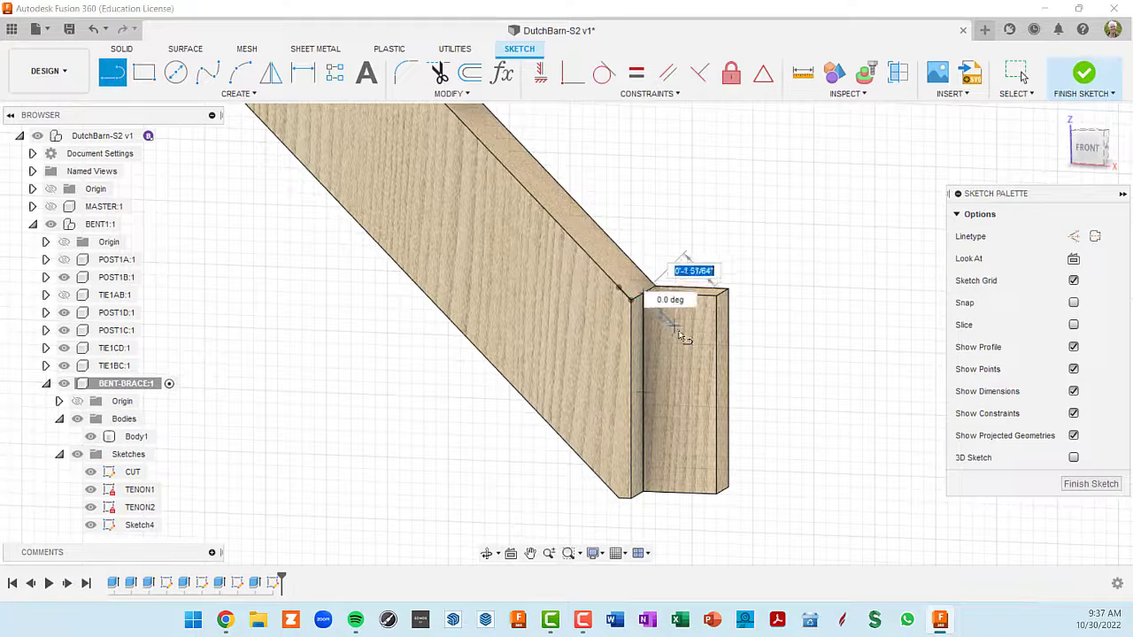
click(713, 376)
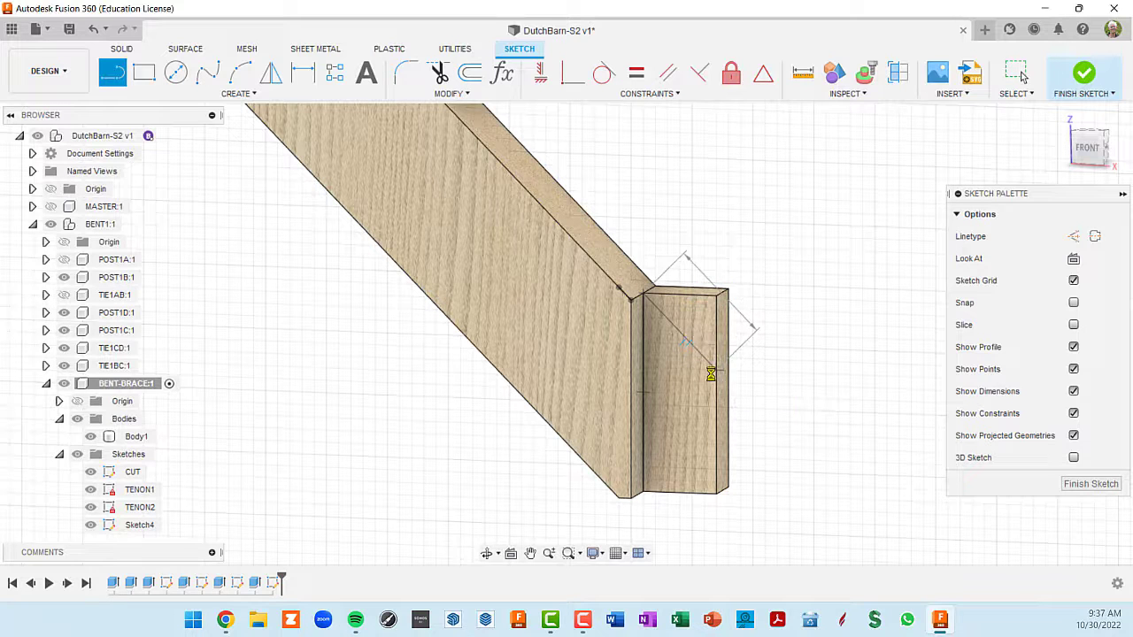
- Draw a 45° line from the lower tenon's inside top corner to its outer vertical edge and finish the sketch
click(1074, 258)
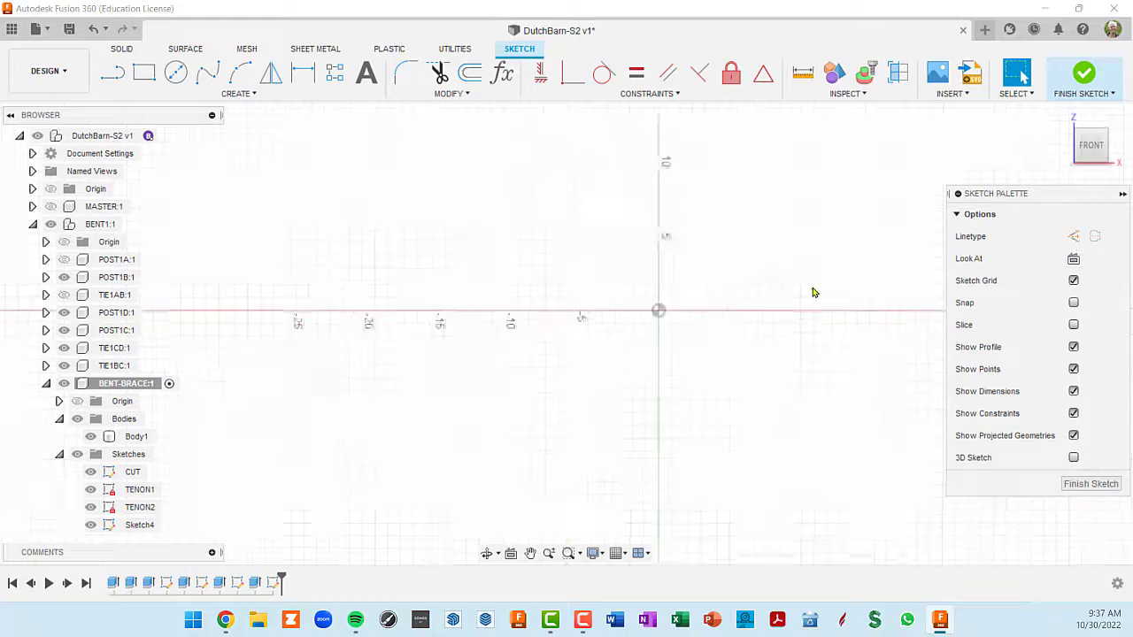
mouse_move(851, 240)
middle_down()
mouse_move(500, 425)
mouse_move(675, 352)
mouse_move(505, 354)
mouse_move(860, 255)
middle_up()
scroll(845, 245, down, 1)
drag(860, 255, 466, 362)
scroll(654, 314, up, 7)
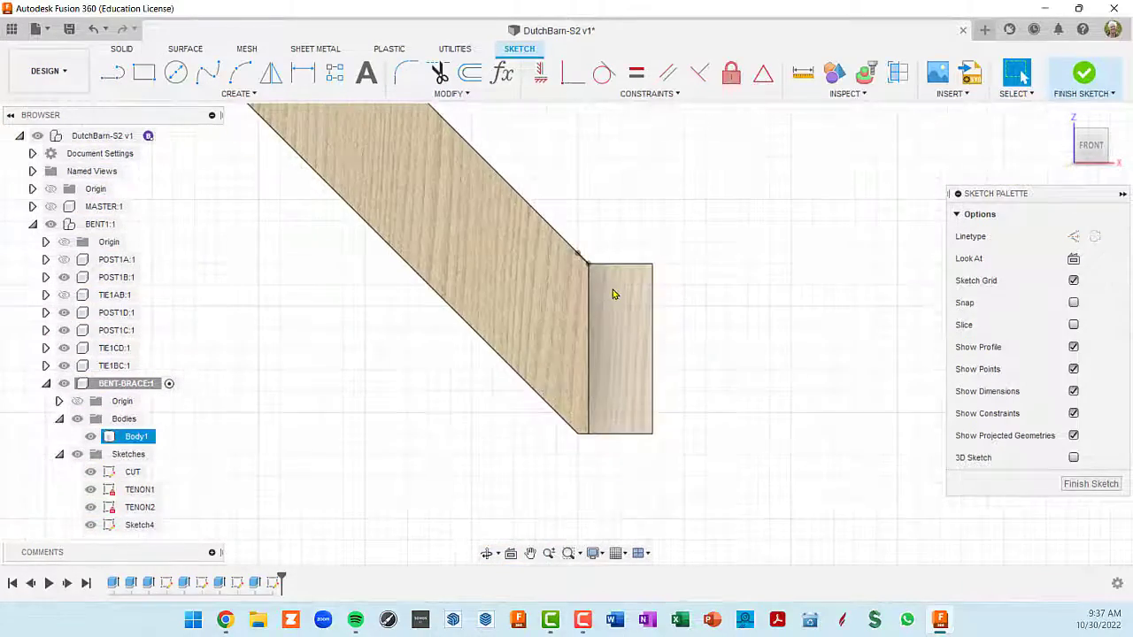
key(l)
scroll(587, 257, up, 1)
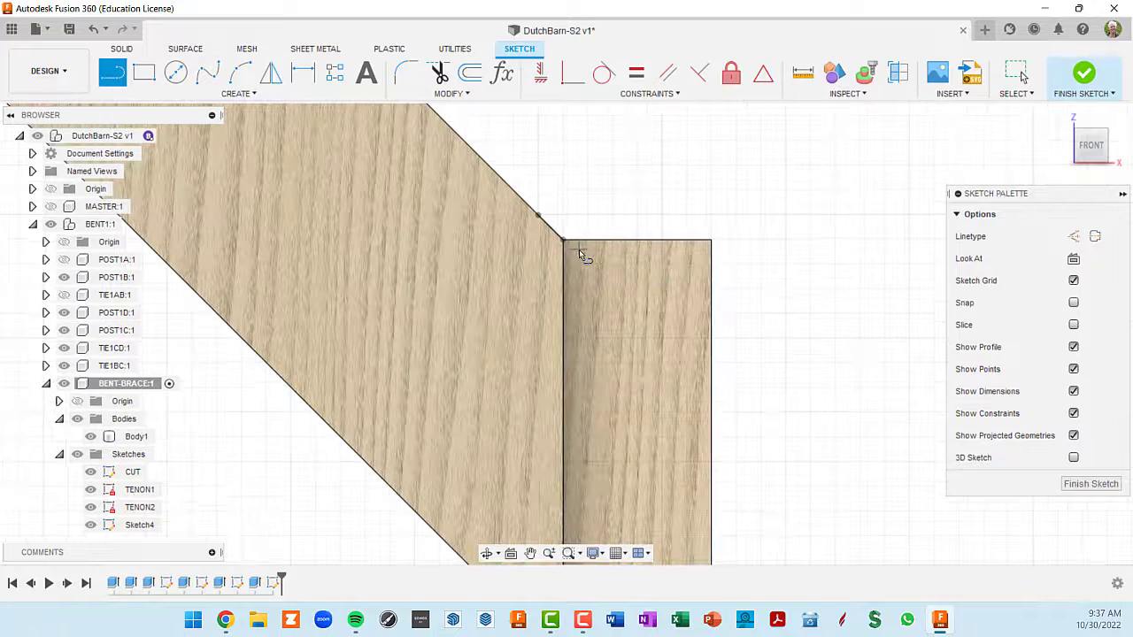
click(564, 240)
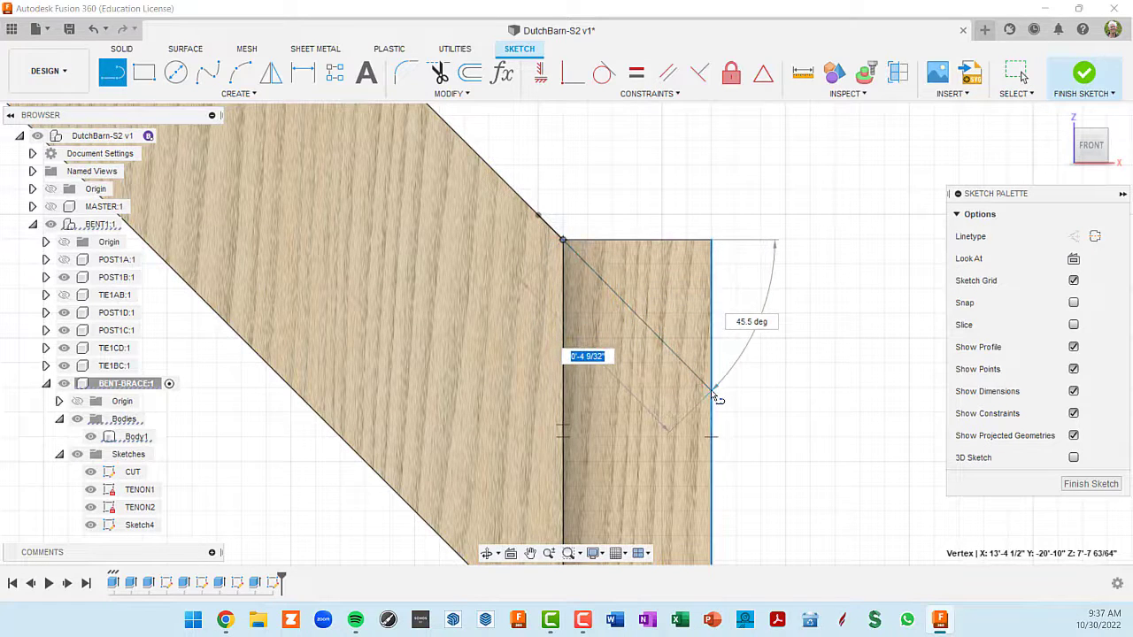
key(Tab)
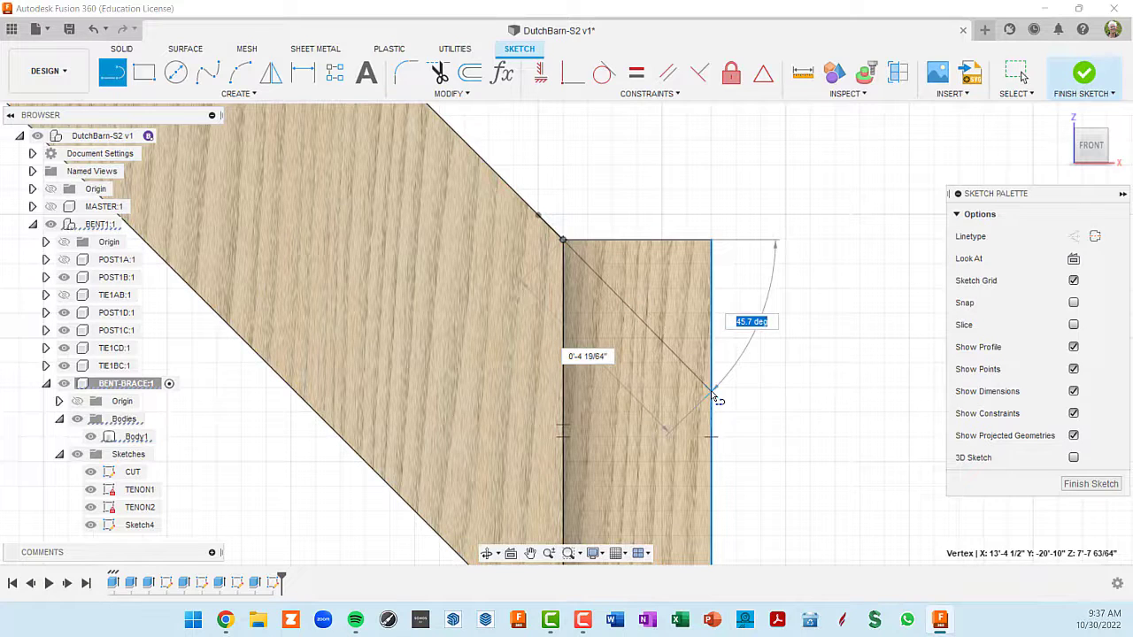
key(Tab)
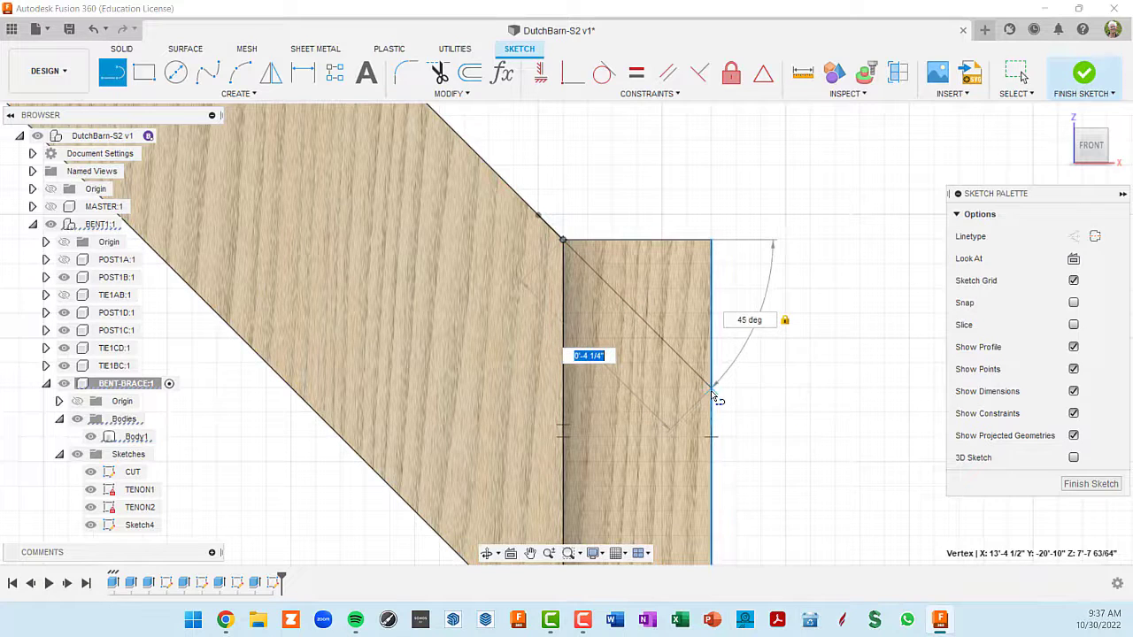
key(Return)
scroll(797, 376, down, 1)
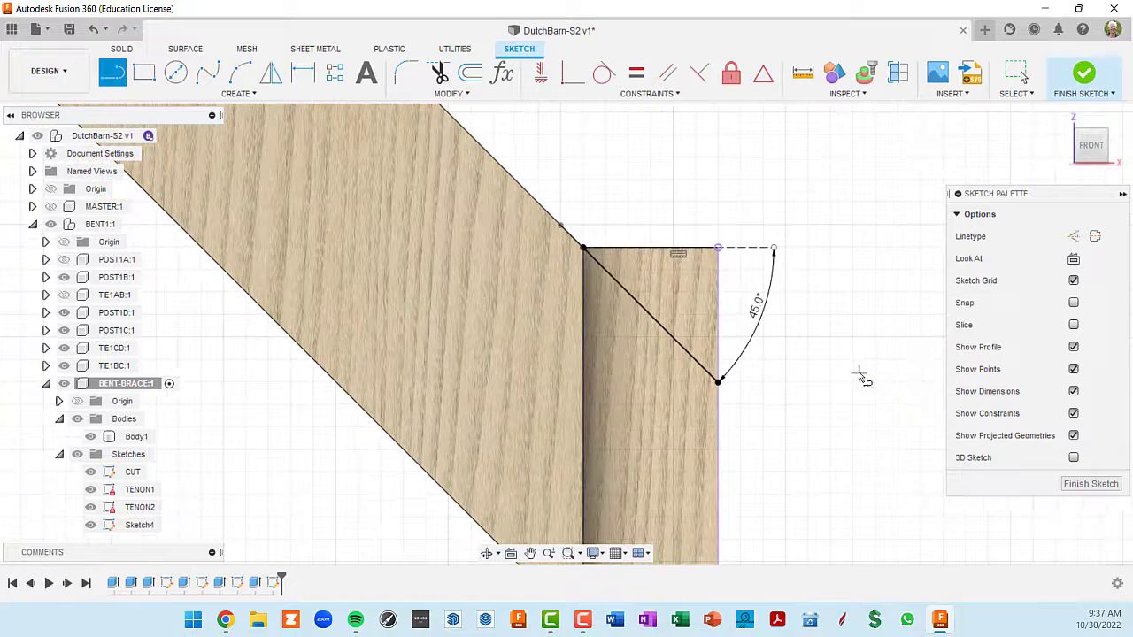
scroll(920, 425, down, 3)
click(1090, 484)
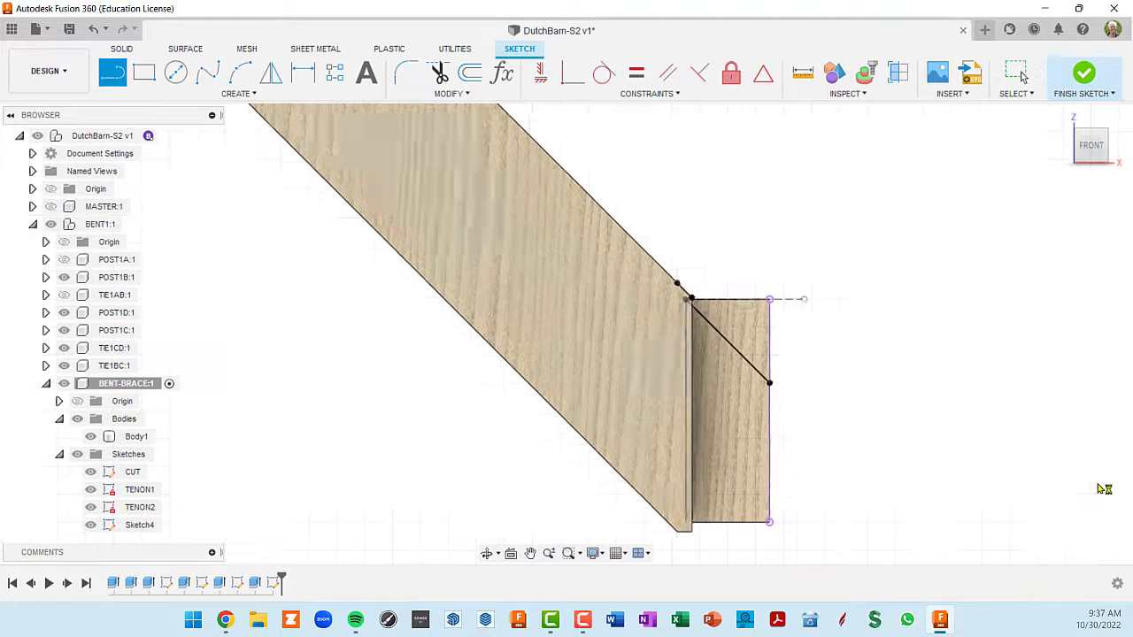
- Select the triangular profile cut off by the angled line on the upper tenon's front face
shift+middle_drag(776, 352, 683, 273)
scroll(724, 345, down, 5)
scroll(749, 478, up, 4)
click(810, 425)
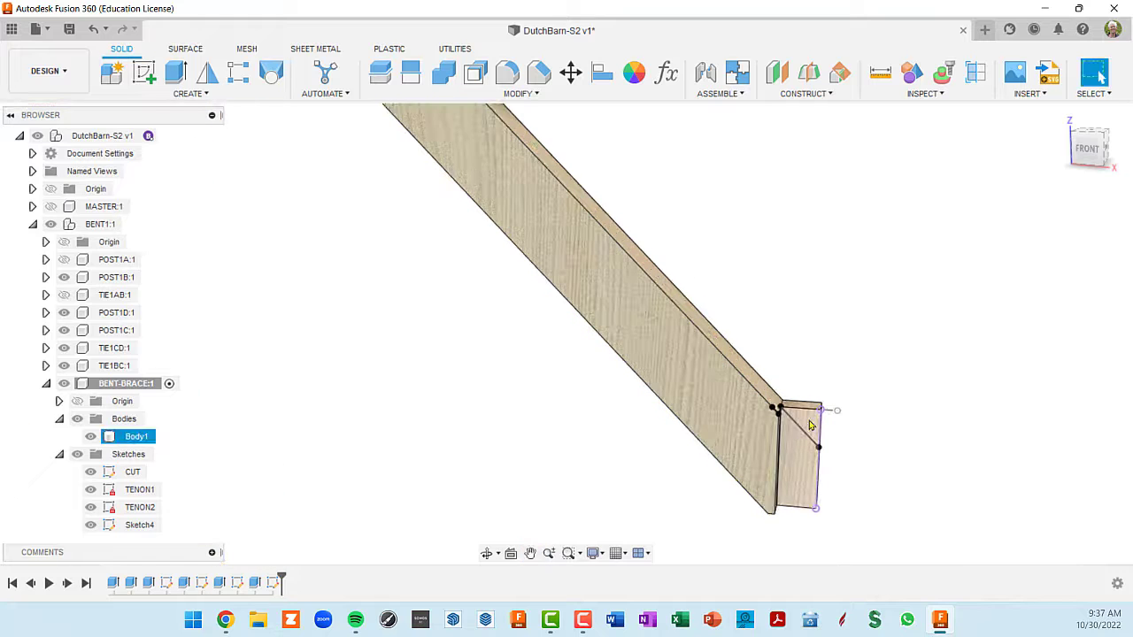
scroll(758, 359, down, 4)
scroll(740, 337, up, 4)
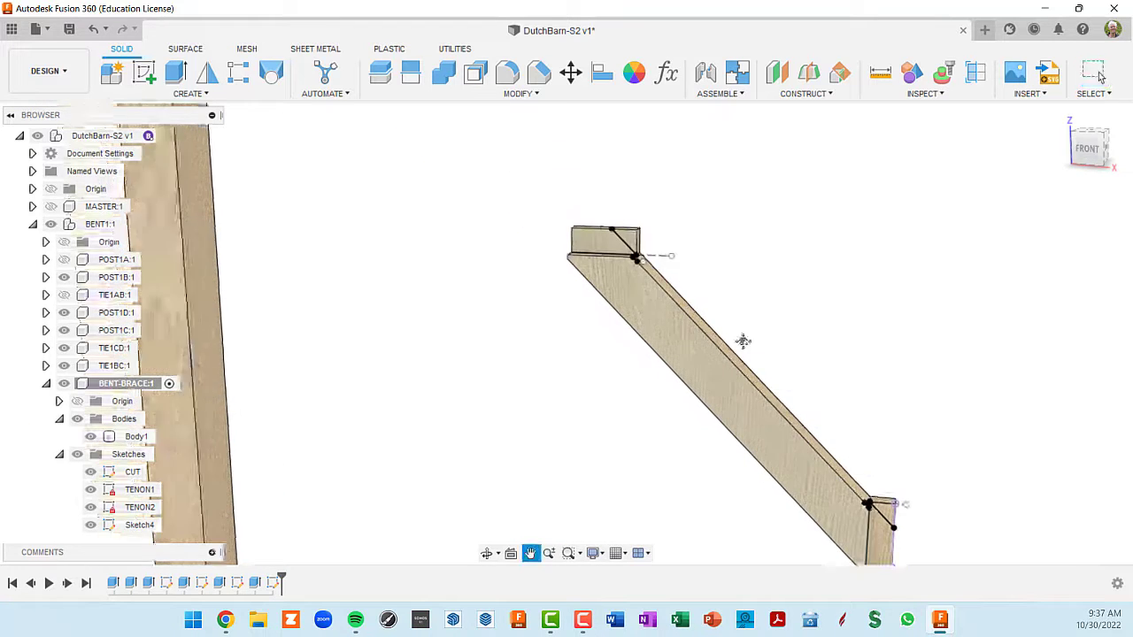
click(670, 287)
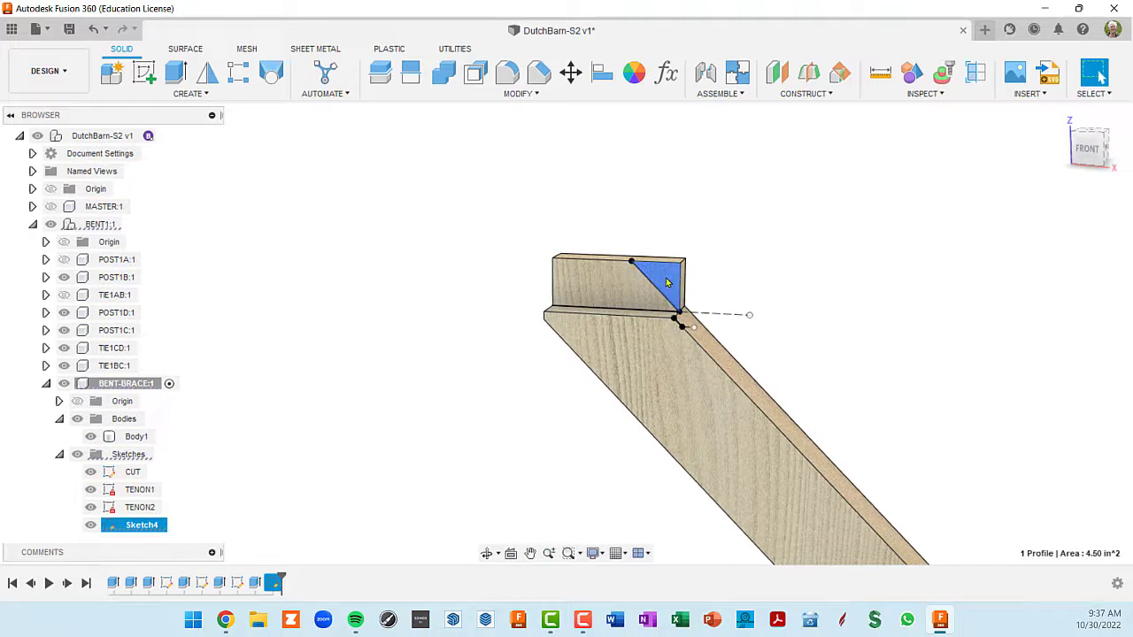
- Try to add the triangular area above the angled line on the lower tenon to the profile selection
scroll(673, 310, down, 2)
scroll(674, 322, down, 2)
scroll(728, 329, up, 4)
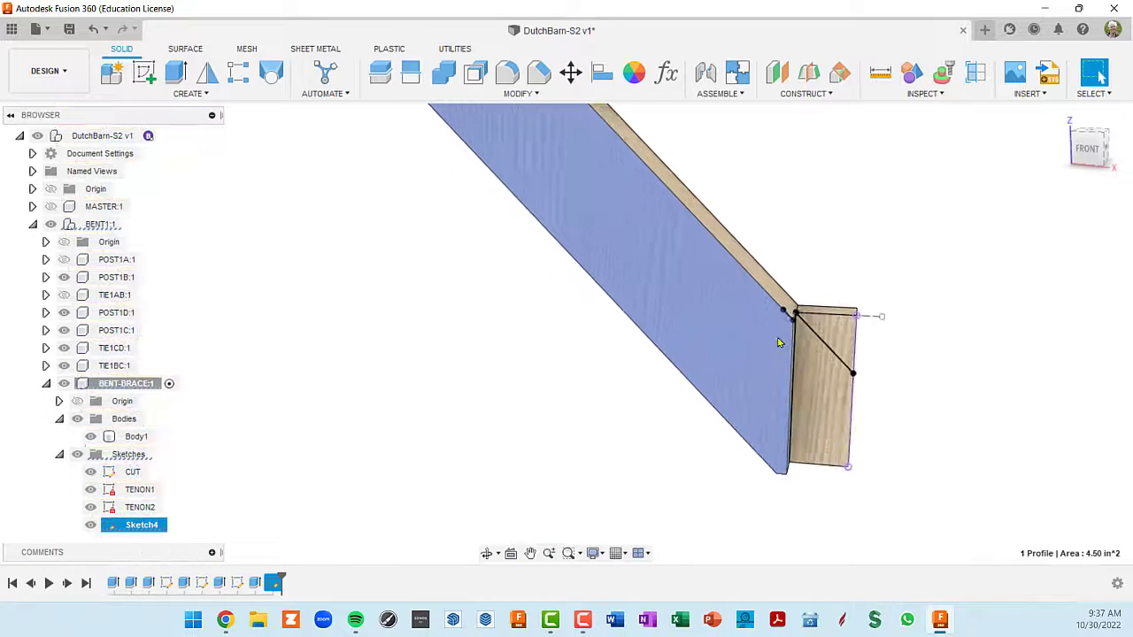
mouse_move(865, 337)
shift+middle_down()
mouse_move(817, 331)
mouse_move(848, 339)
shift+middle_up()
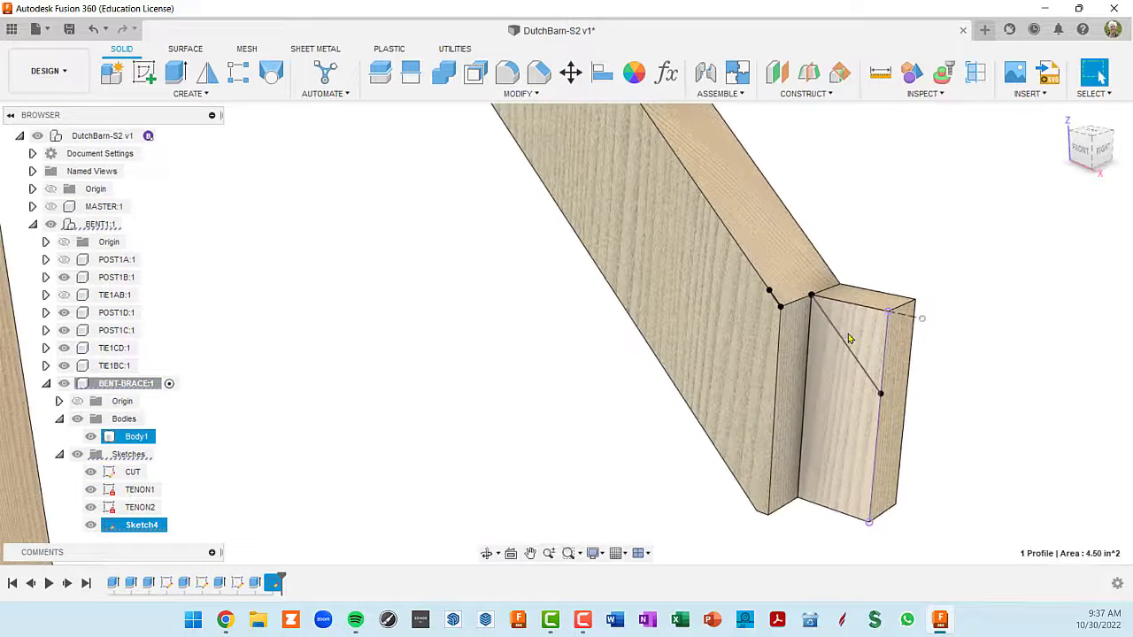
scroll(836, 363, up, 3)
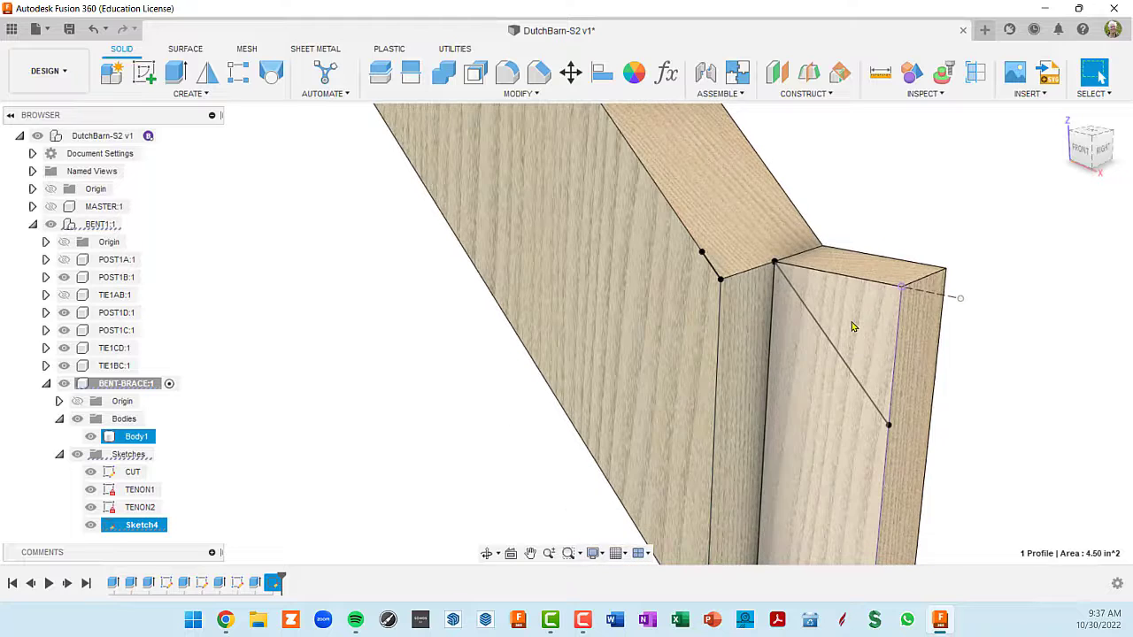
shift+middle_drag(852, 322, 849, 322)
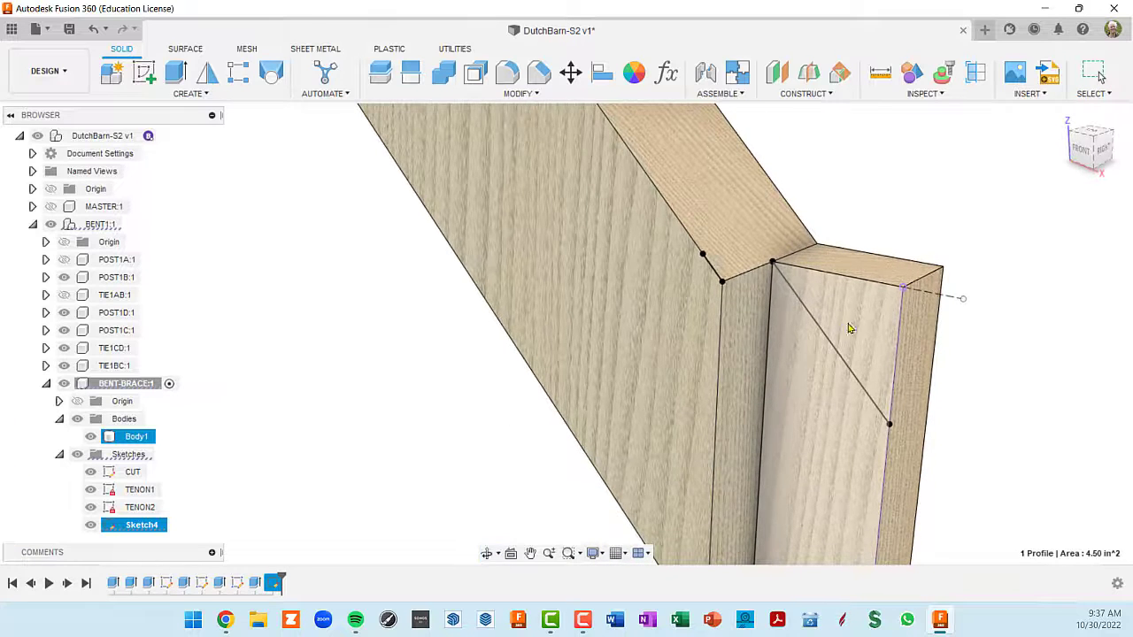
scroll(848, 314, down, 5)
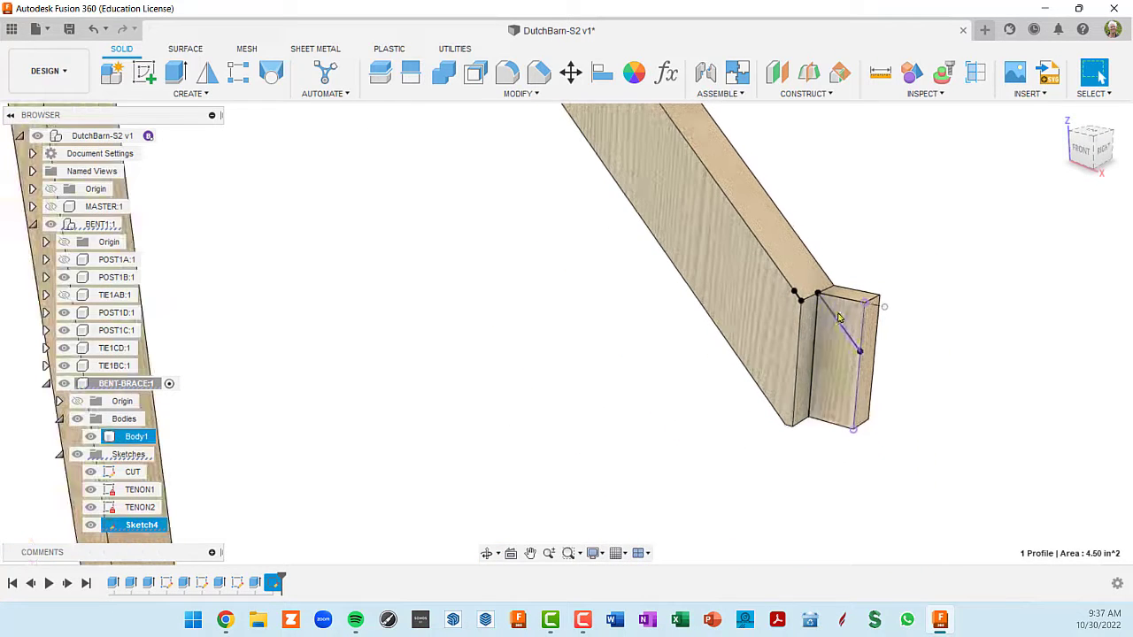
scroll(843, 317, down, 2)
scroll(853, 327, down, 2)
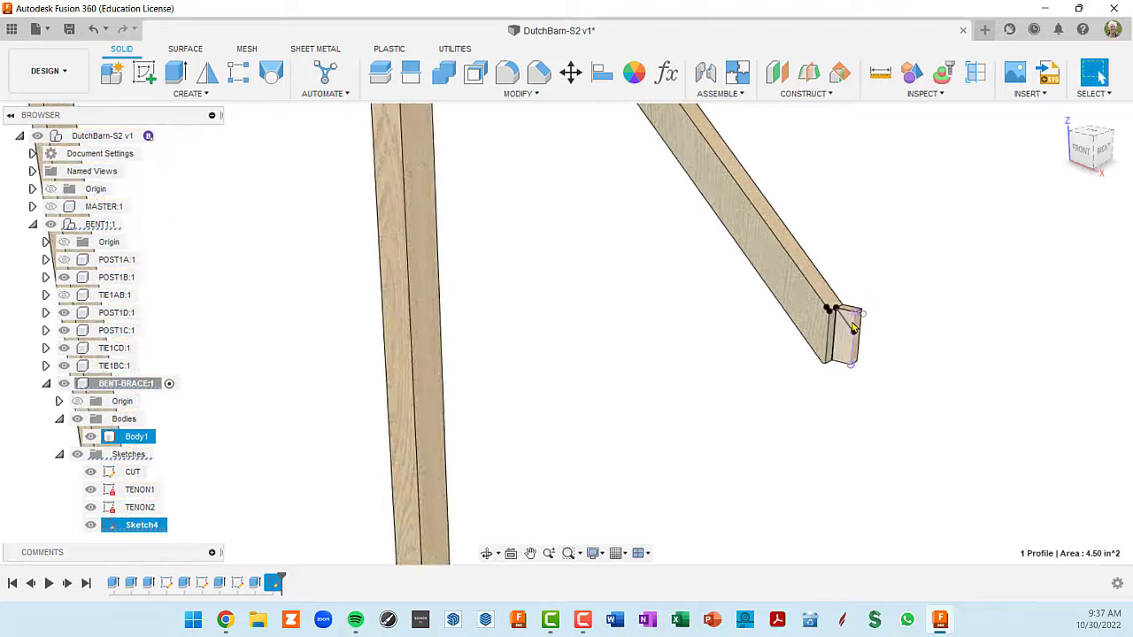
click(852, 330)
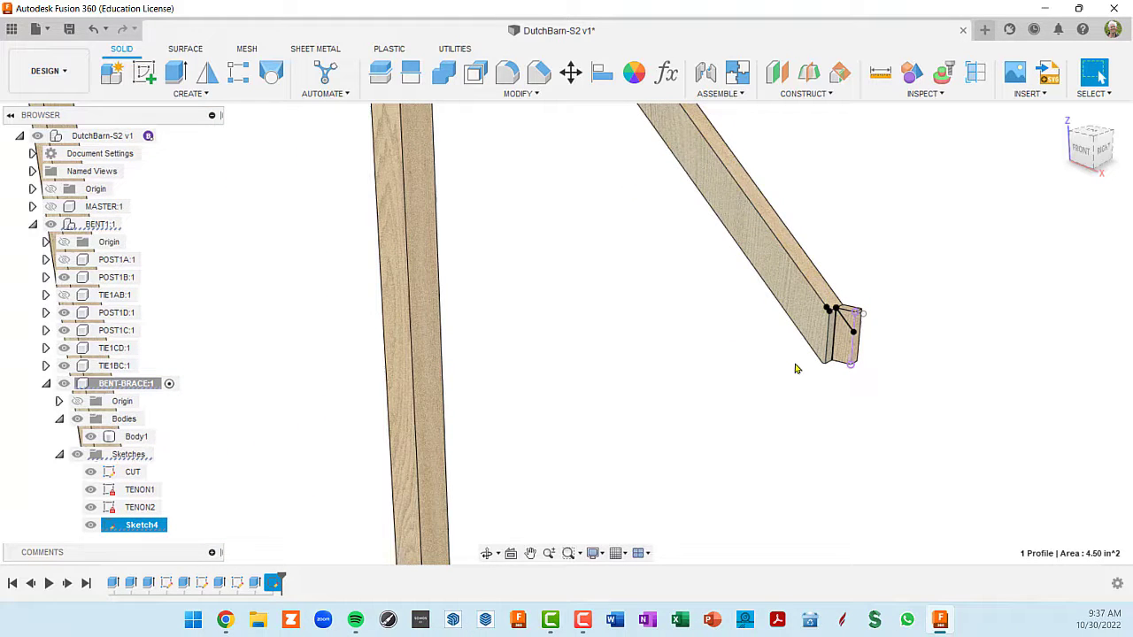
- Undo the whole angled-line sketch made on the upper tenon's front face
key(ctrl+z)
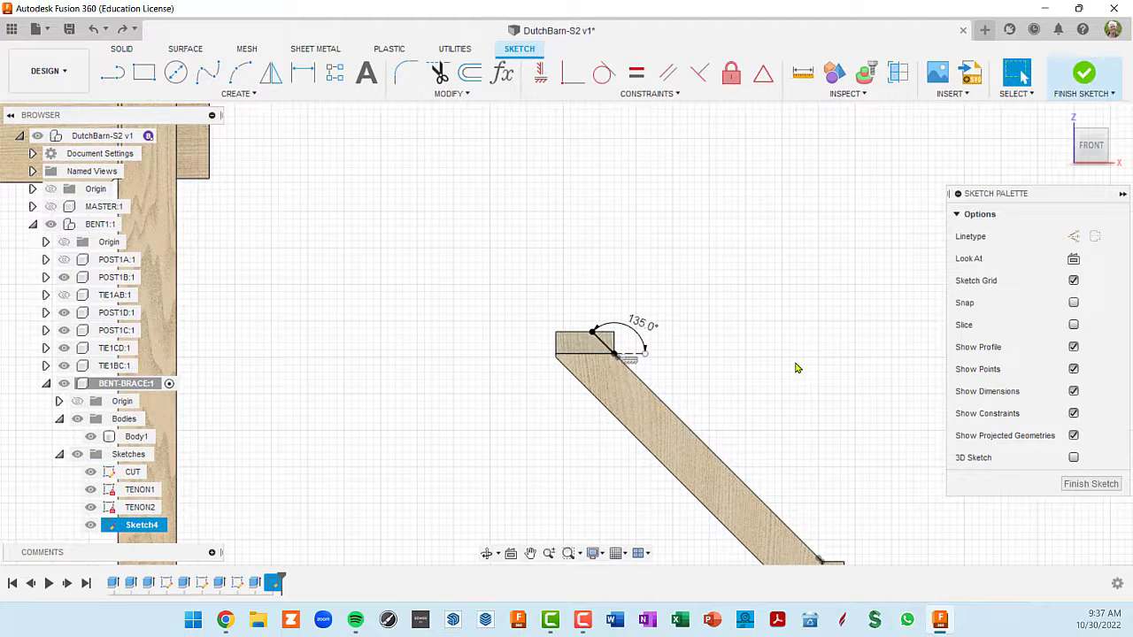
key(ctrl+z)
key(ctrl+z)
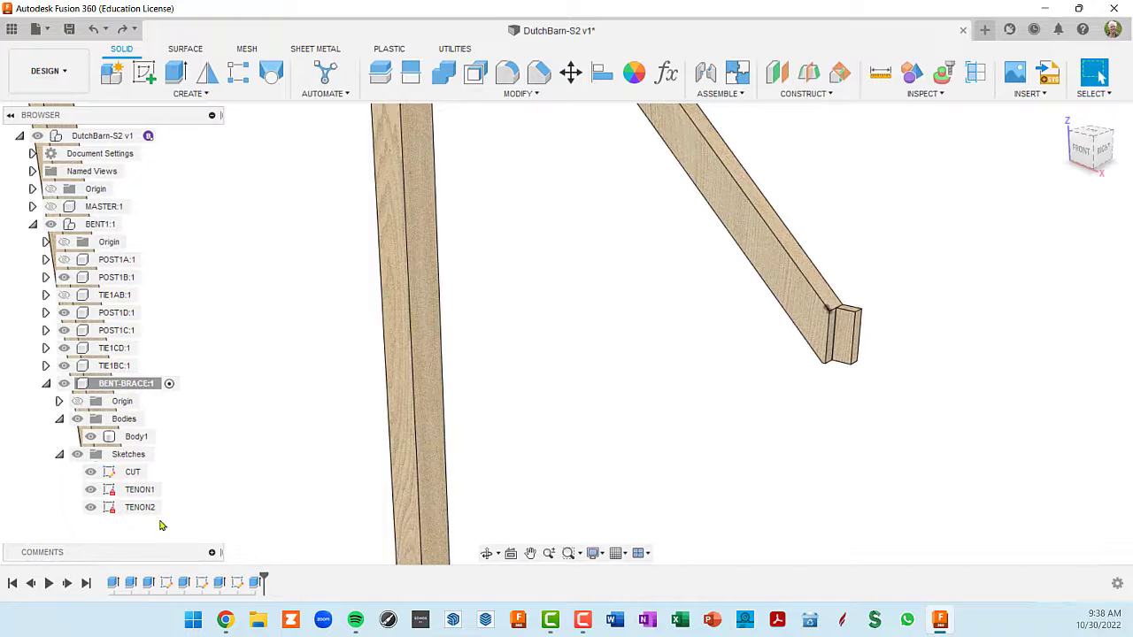
- Start a sketch on the brace's continuous back face, which is flush with both tenons
click(135, 436)
shift+middle_drag(797, 292, 943, 233)
key(Escape)
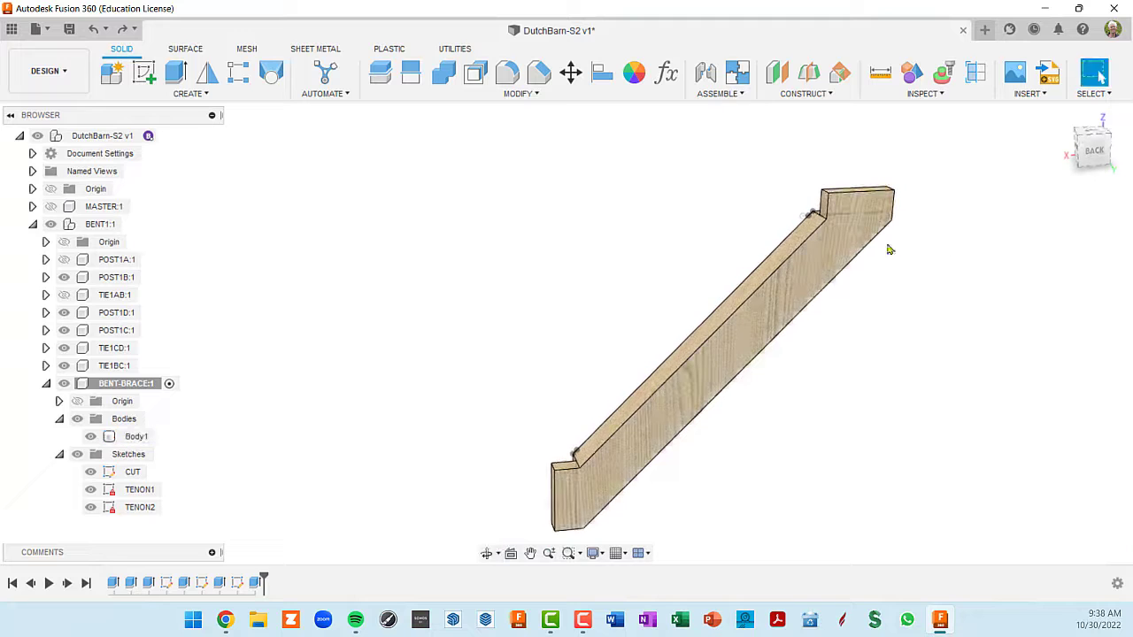
click(812, 284)
click(811, 272)
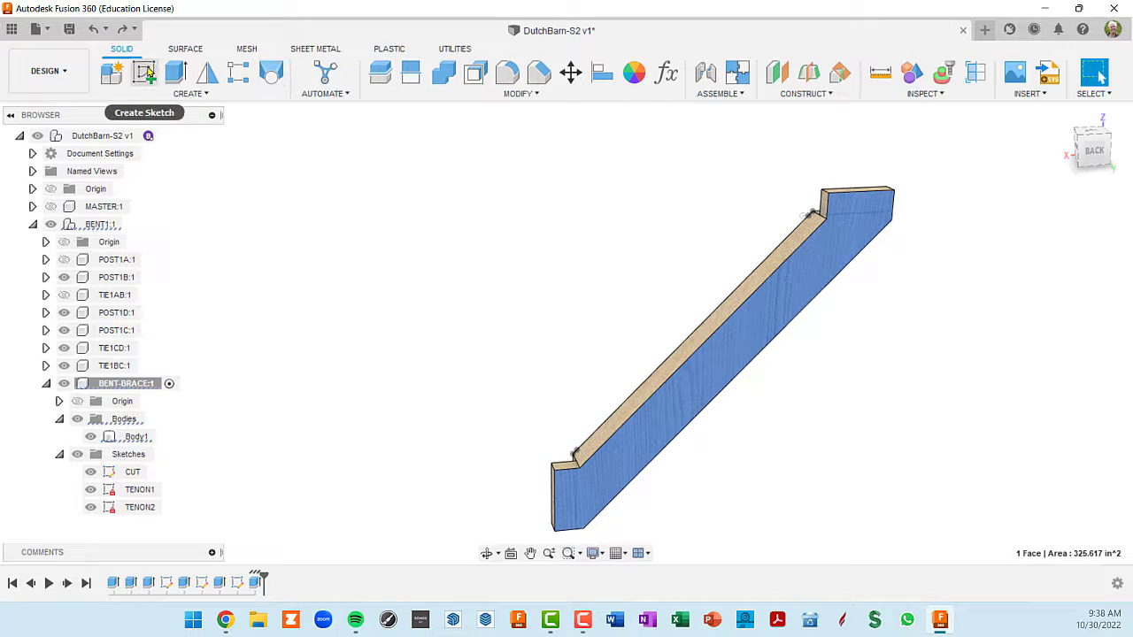
click(149, 72)
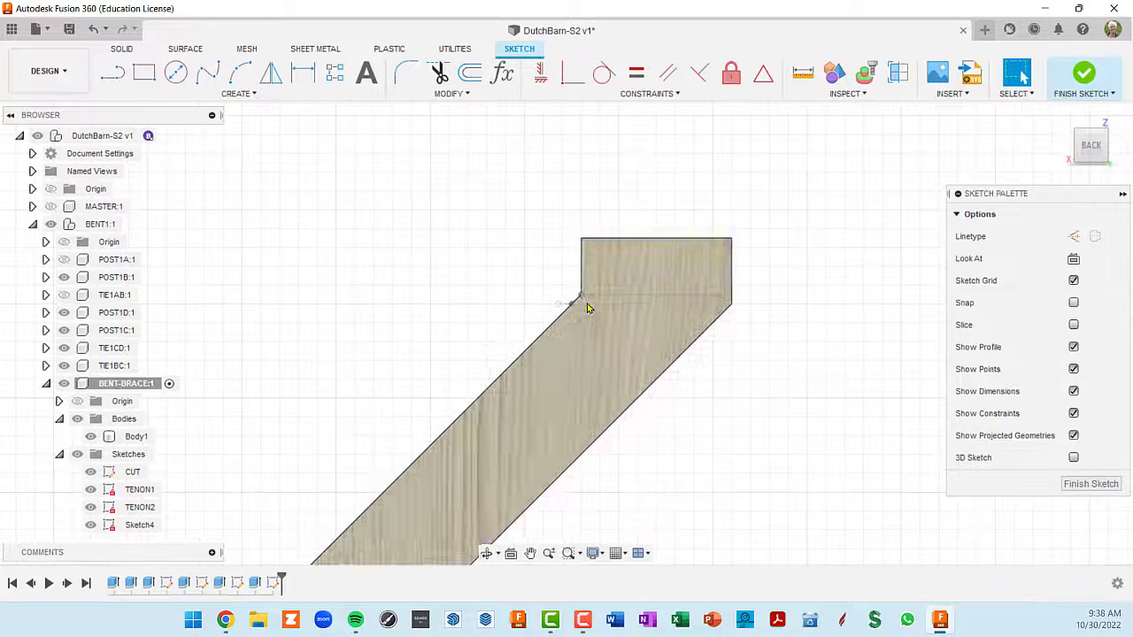
- Draw a 45° line about 4 1/4" long from the upper tenon's inside bottom corner to its top edge
key(l)
scroll(575, 274, up, 3)
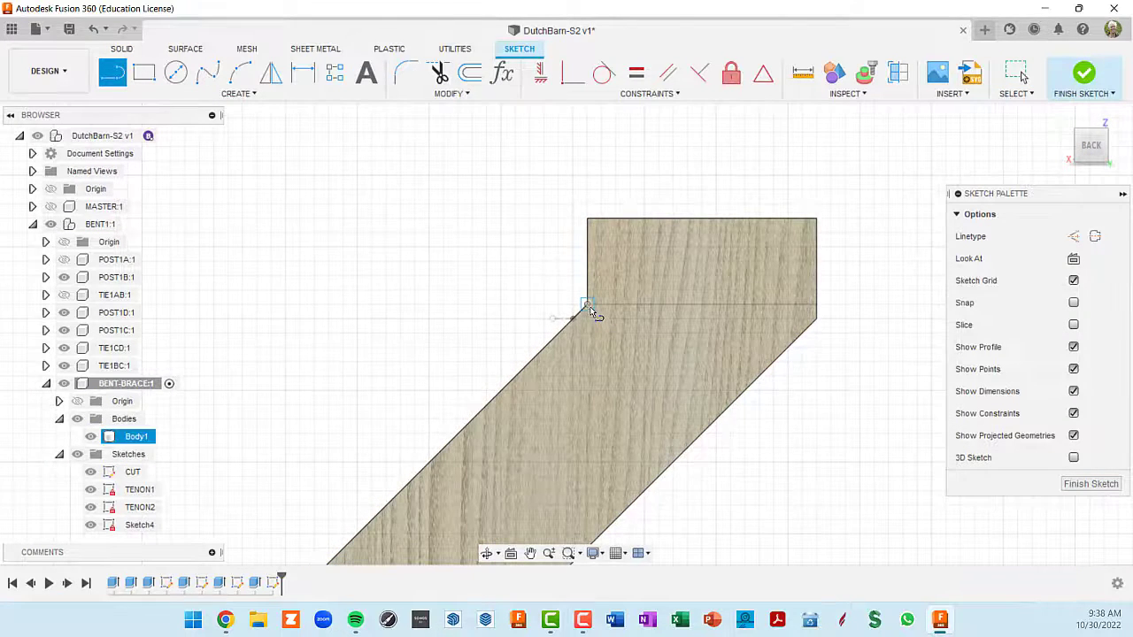
click(587, 305)
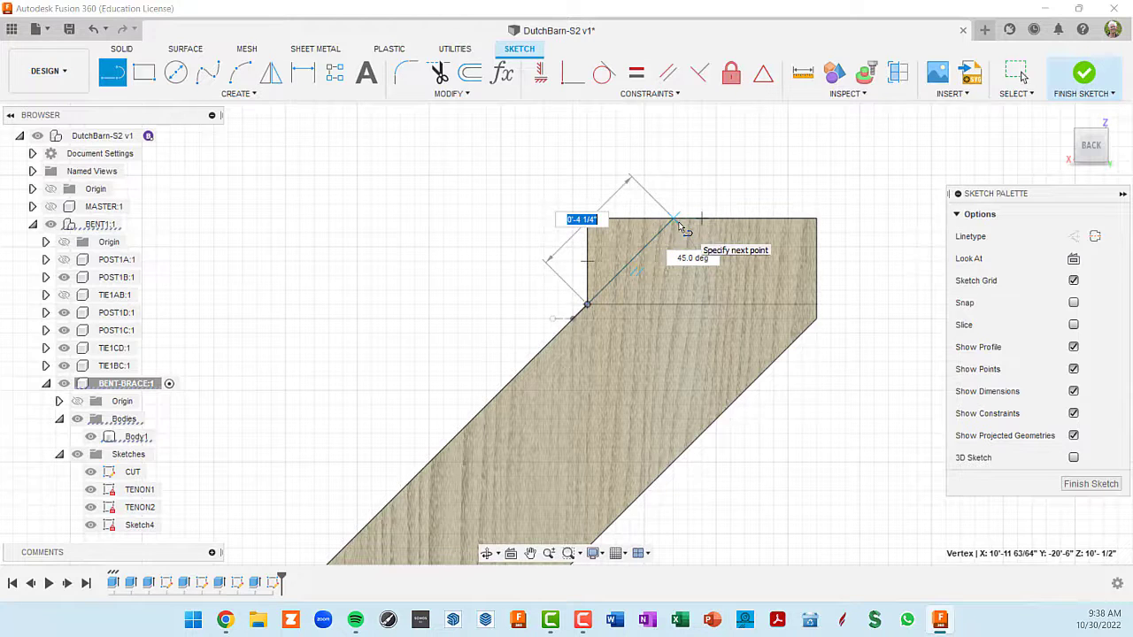
double_click(674, 221)
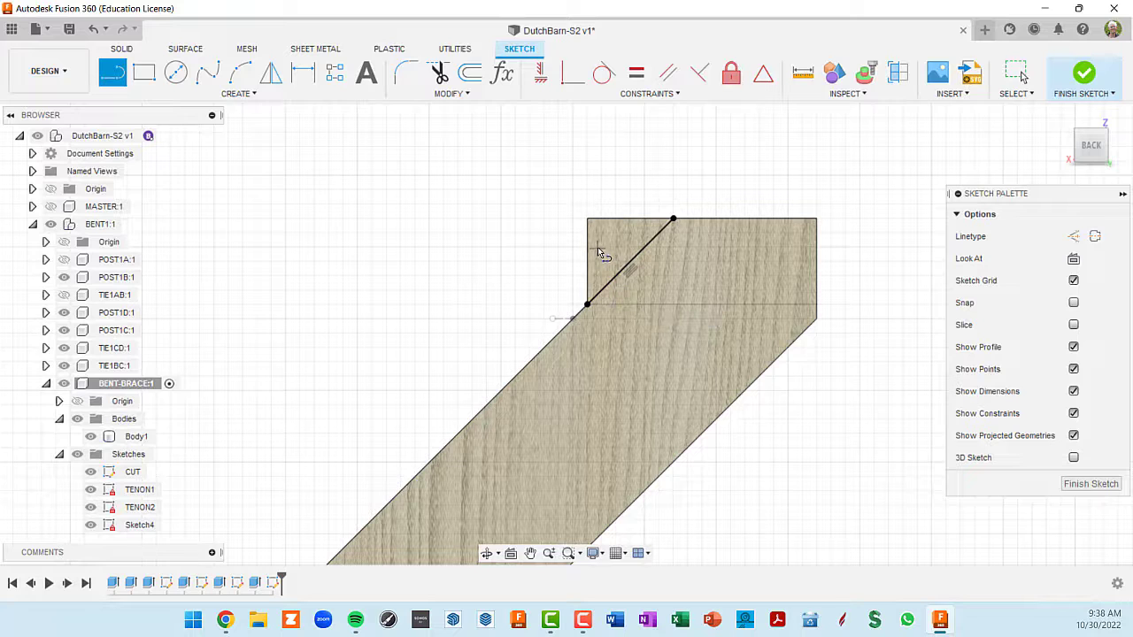
scroll(561, 258, up, 2)
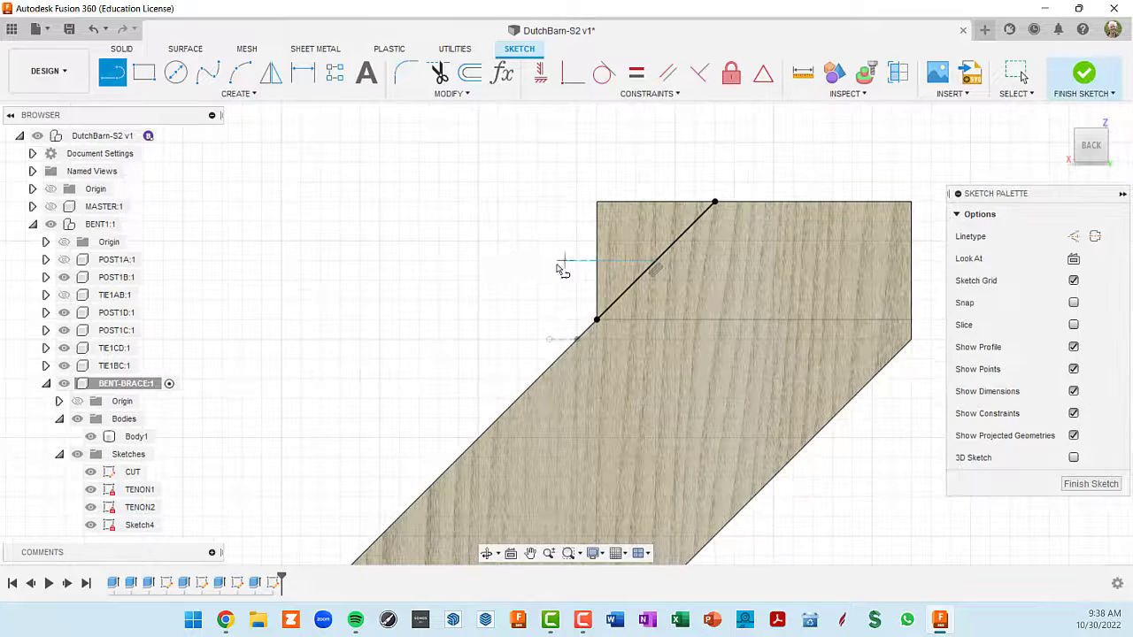
key(Escape)
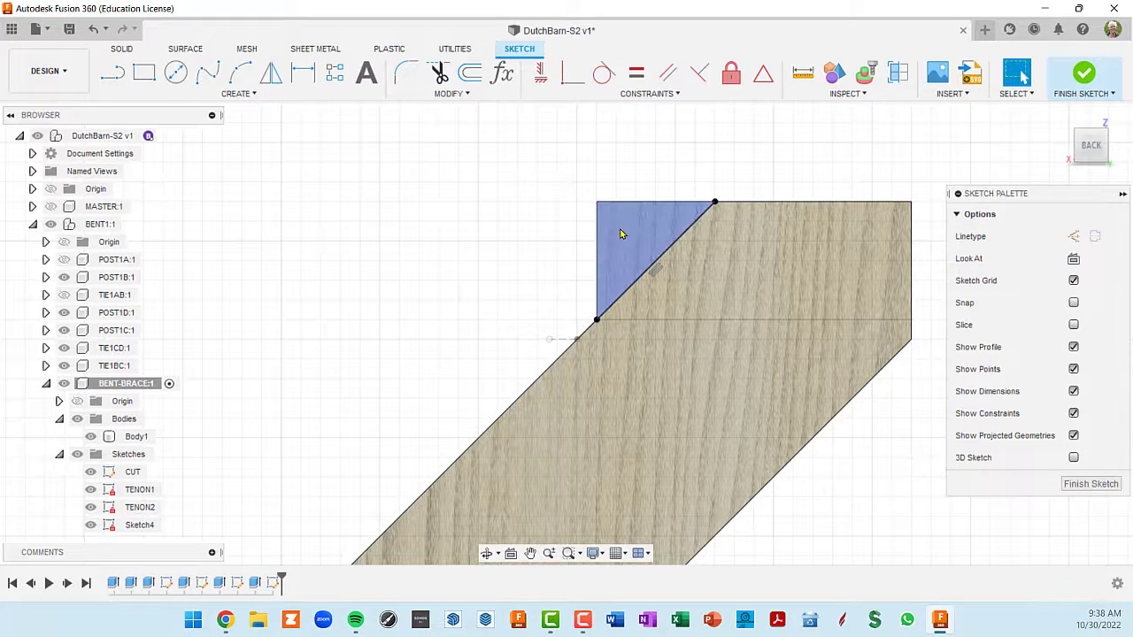
- Draw a 135° line about 4 1/4" long from the lower tenon's inside top corner to its outer vertical edge
scroll(619, 234, down, 5)
middle_drag(501, 465, 711, 339)
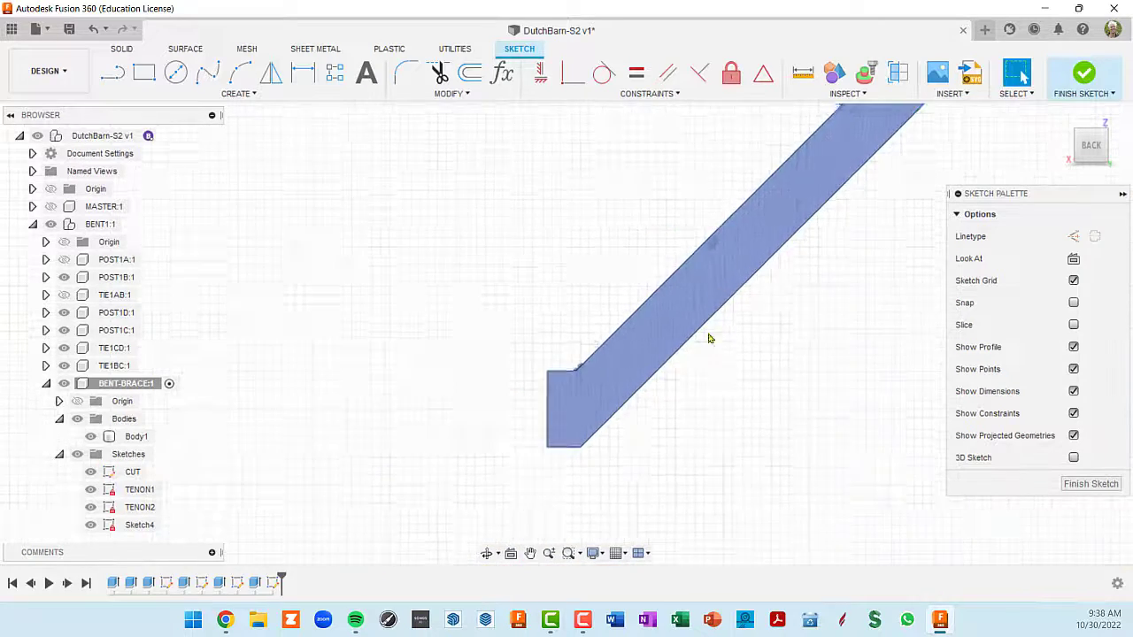
scroll(686, 353, up, 2)
middle_drag(535, 409, 574, 342)
scroll(560, 343, up, 2)
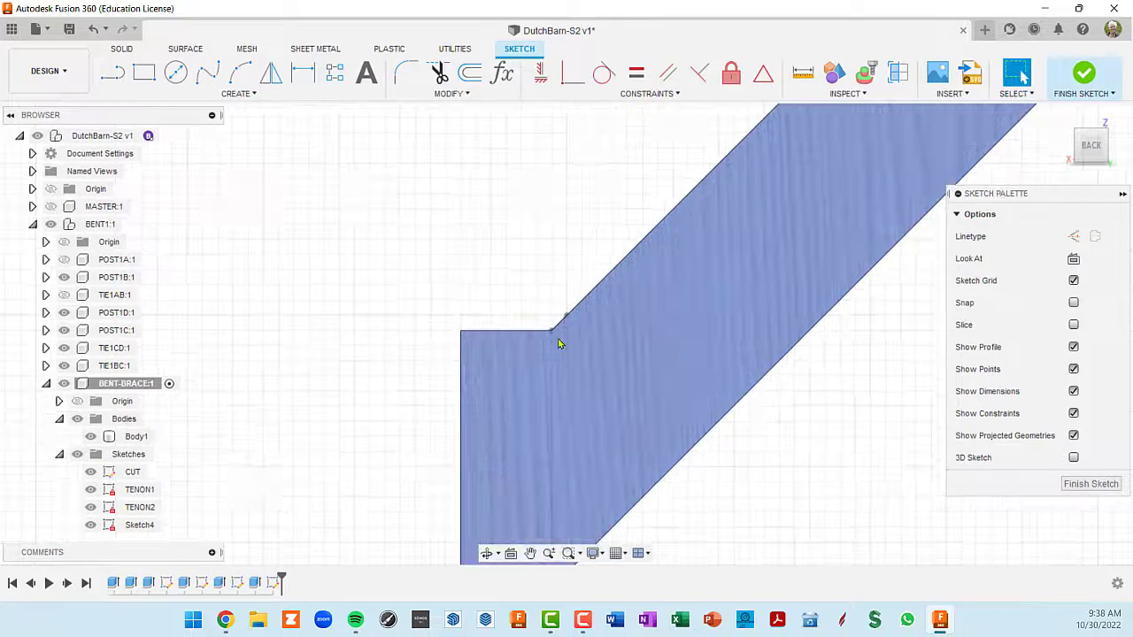
key(l)
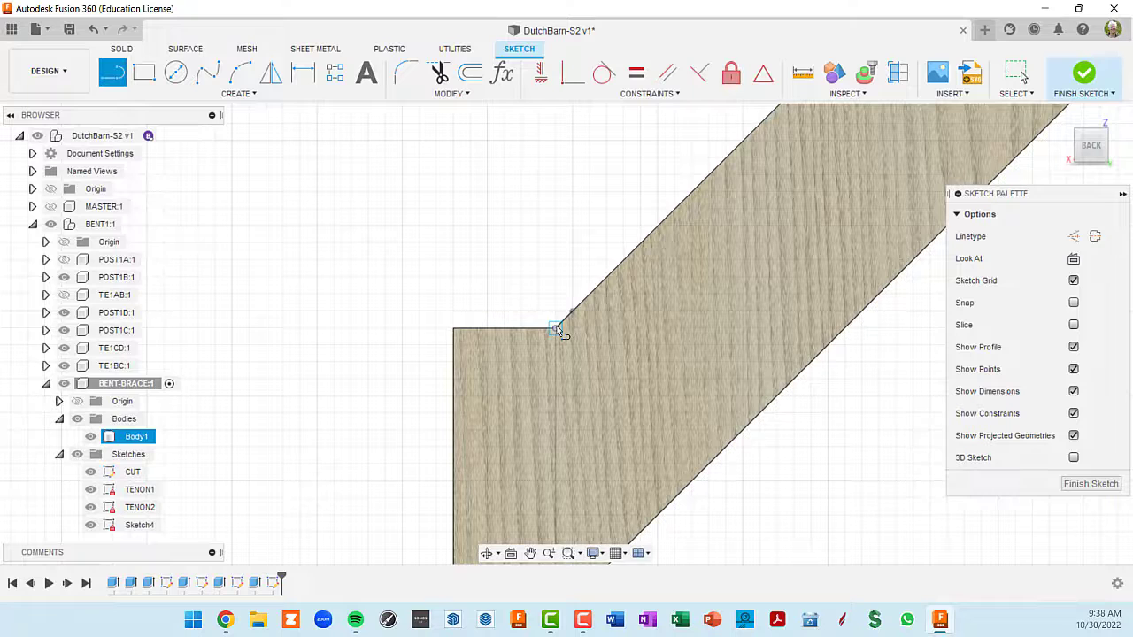
click(555, 329)
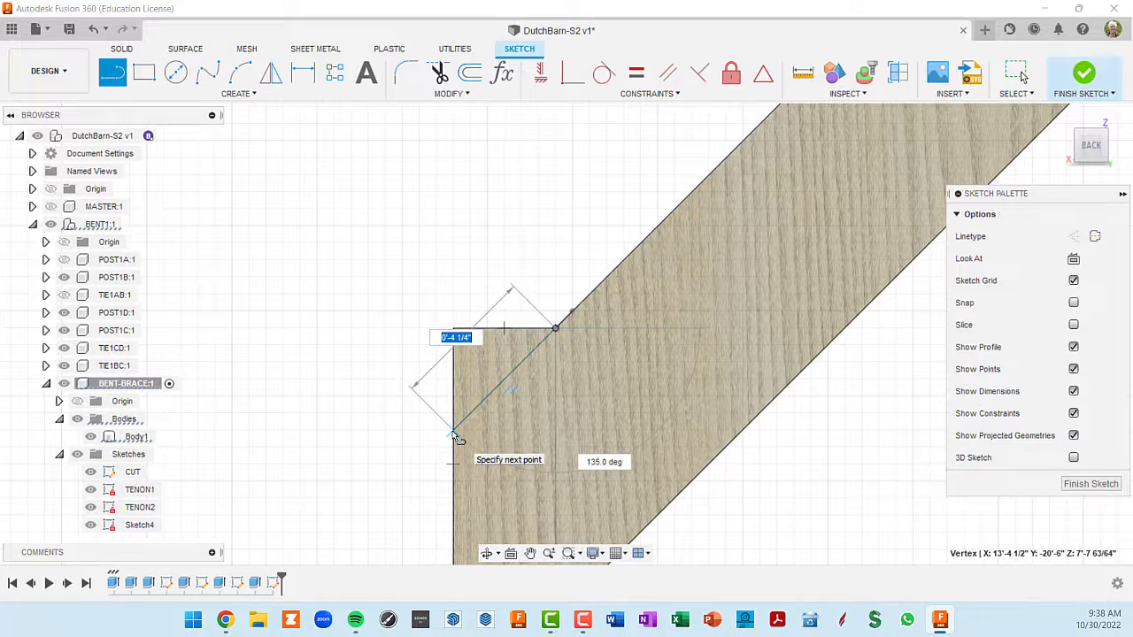
double_click(455, 437)
shift+middle_drag(485, 415, 507, 399)
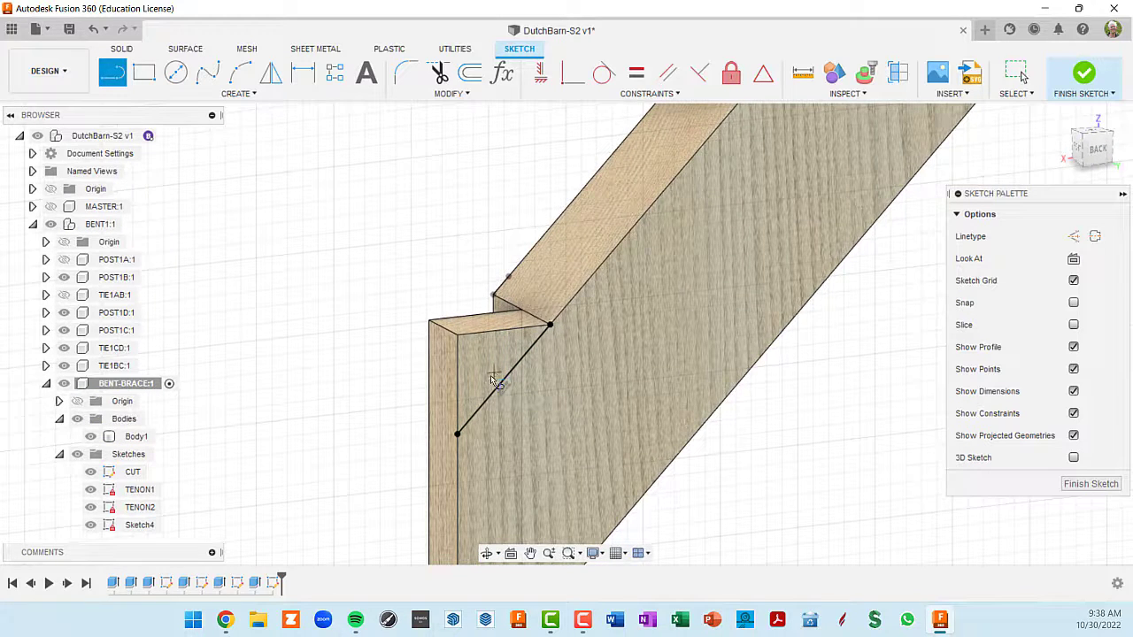
key(Escape)
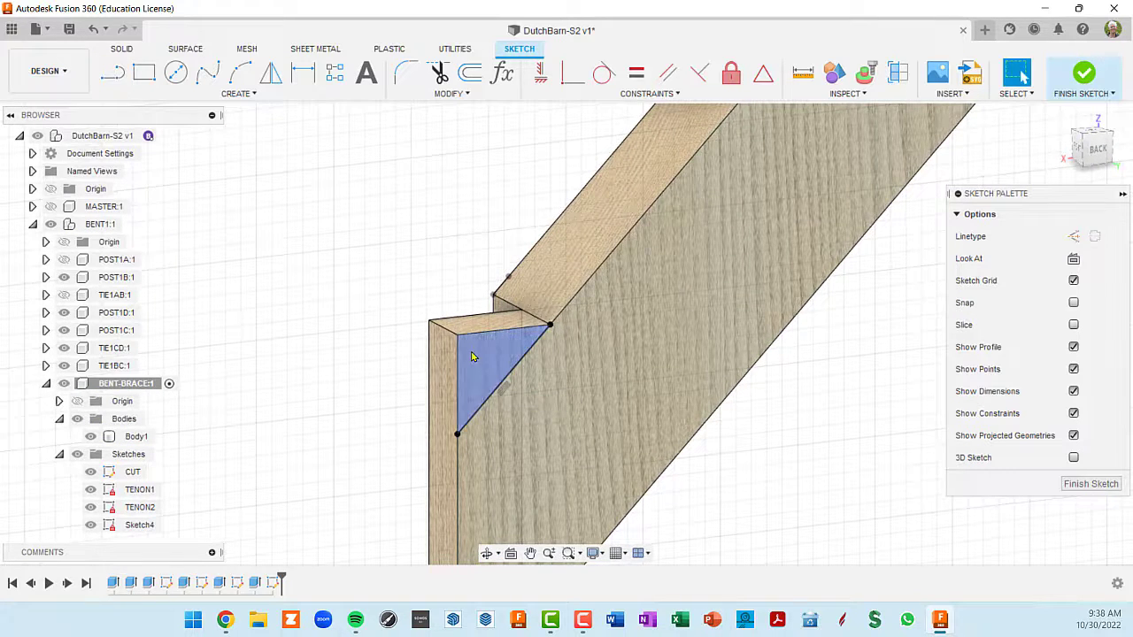
- Begin an Extrude with the upper tenon's triangular corner as the profile
scroll(482, 360, down, 2)
scroll(482, 360, down, 3)
shift+middle_drag(496, 354, 607, 357)
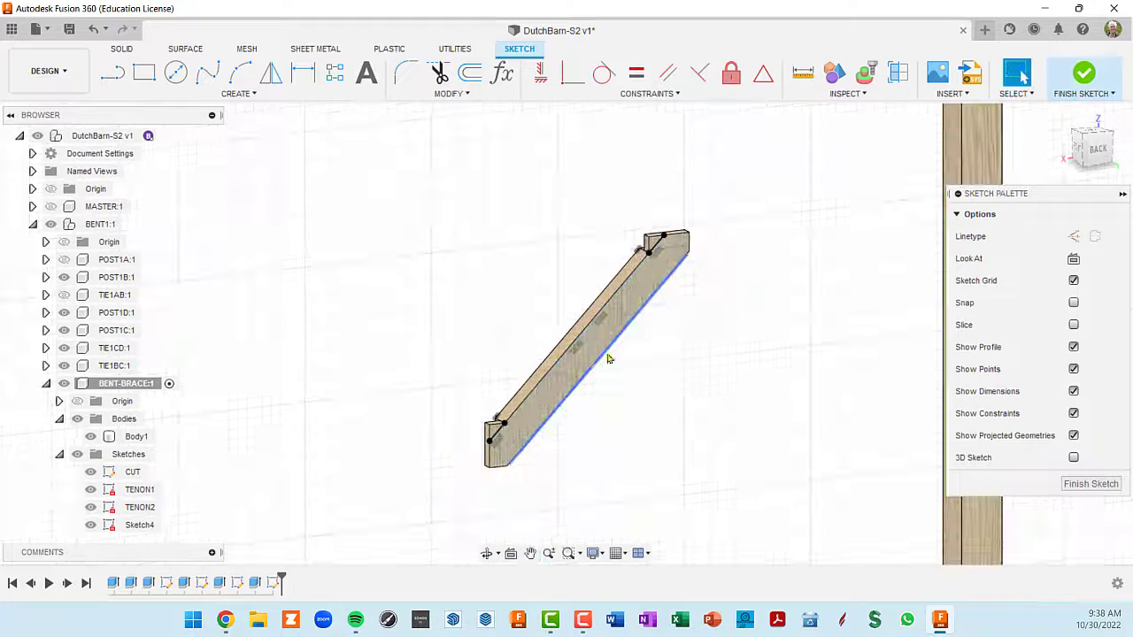
middle_drag(694, 284, 695, 217)
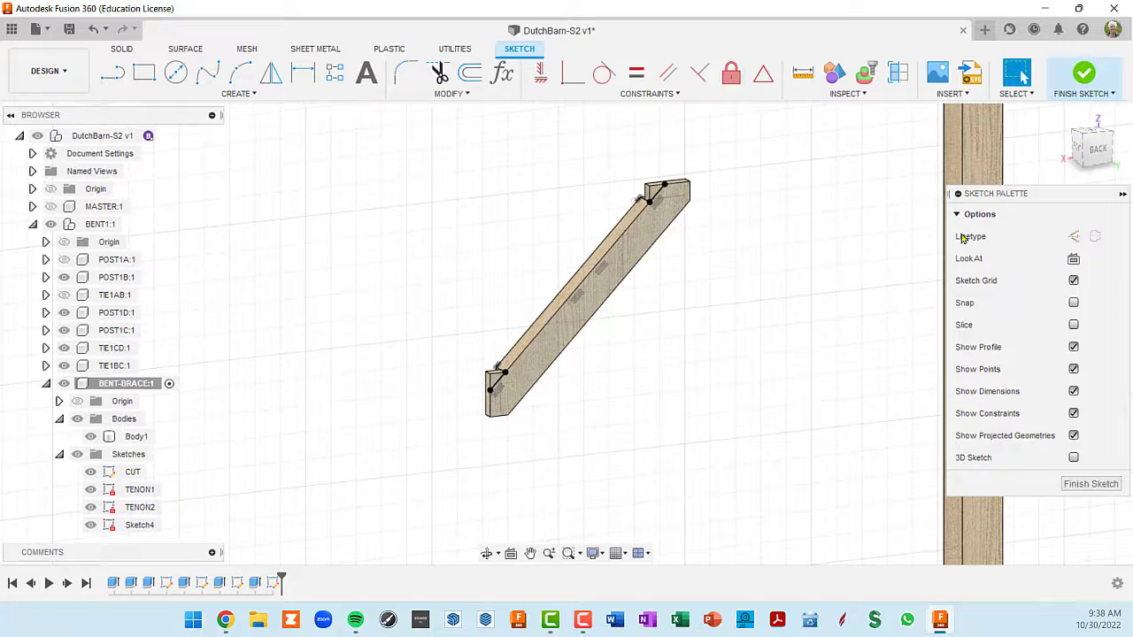
key(e)
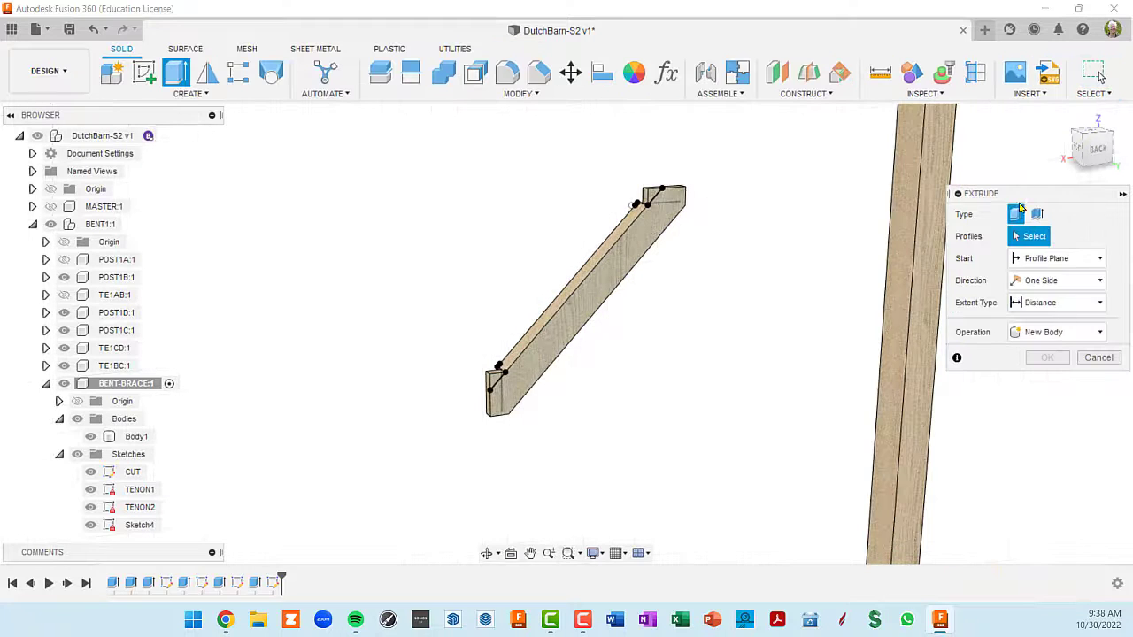
scroll(641, 193, up, 5)
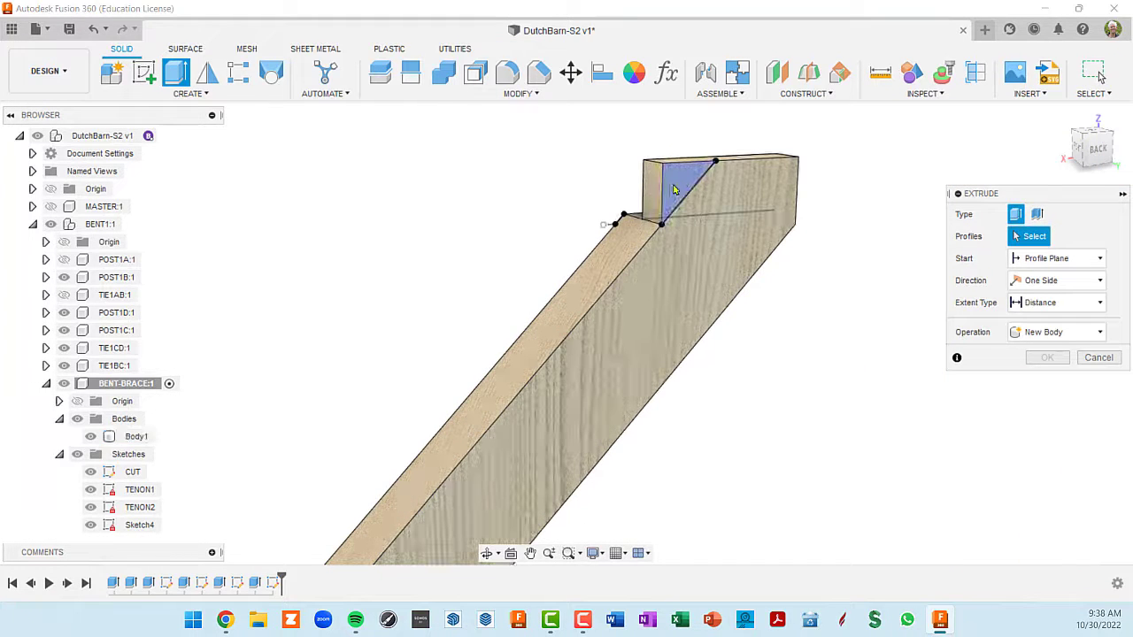
click(690, 233)
- Add the lower tenon's triangular corner as the second profile of the extrusion
middle_drag(643, 303, 811, 222)
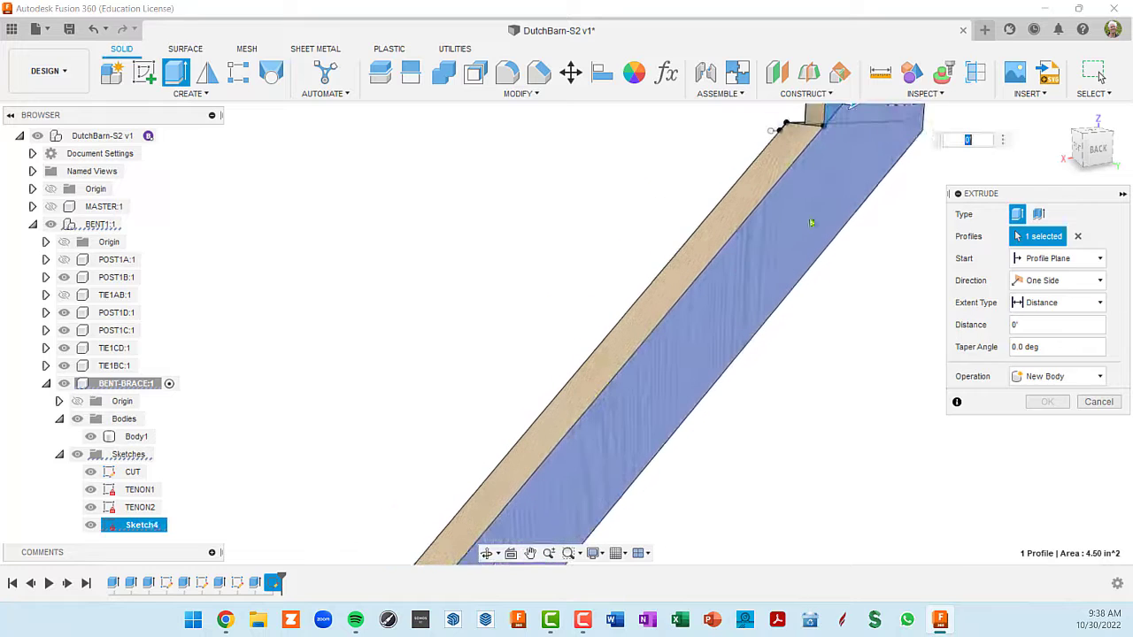
scroll(640, 359, down, 7)
scroll(645, 303, up, 1)
middle_drag(647, 299, 718, 174)
scroll(556, 347, down, 1)
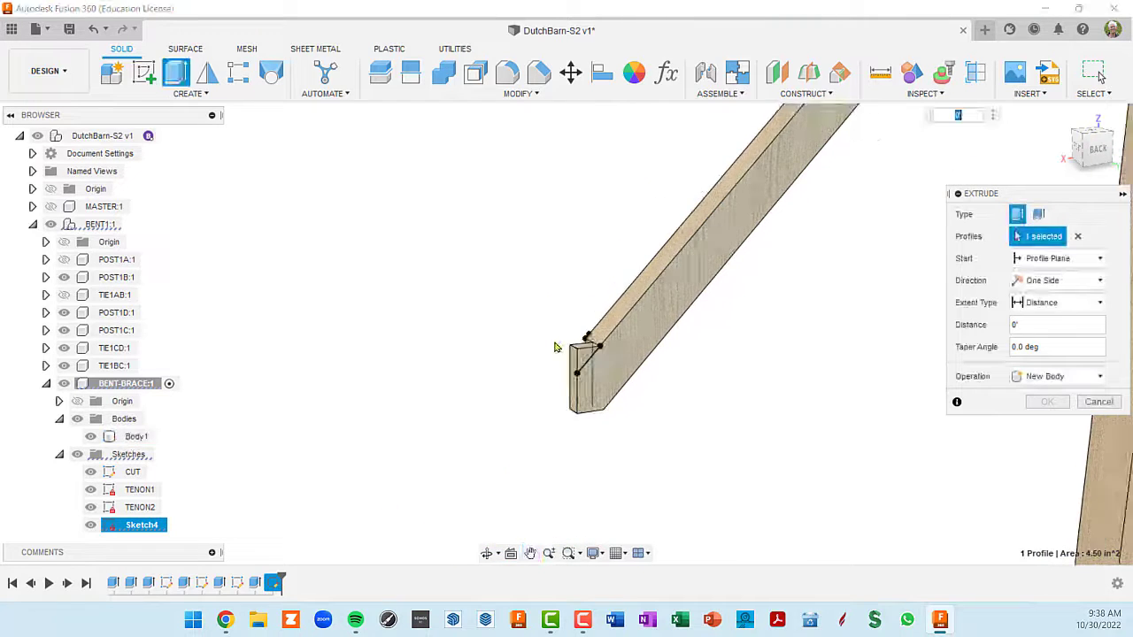
scroll(556, 347, up, 2)
click(613, 372)
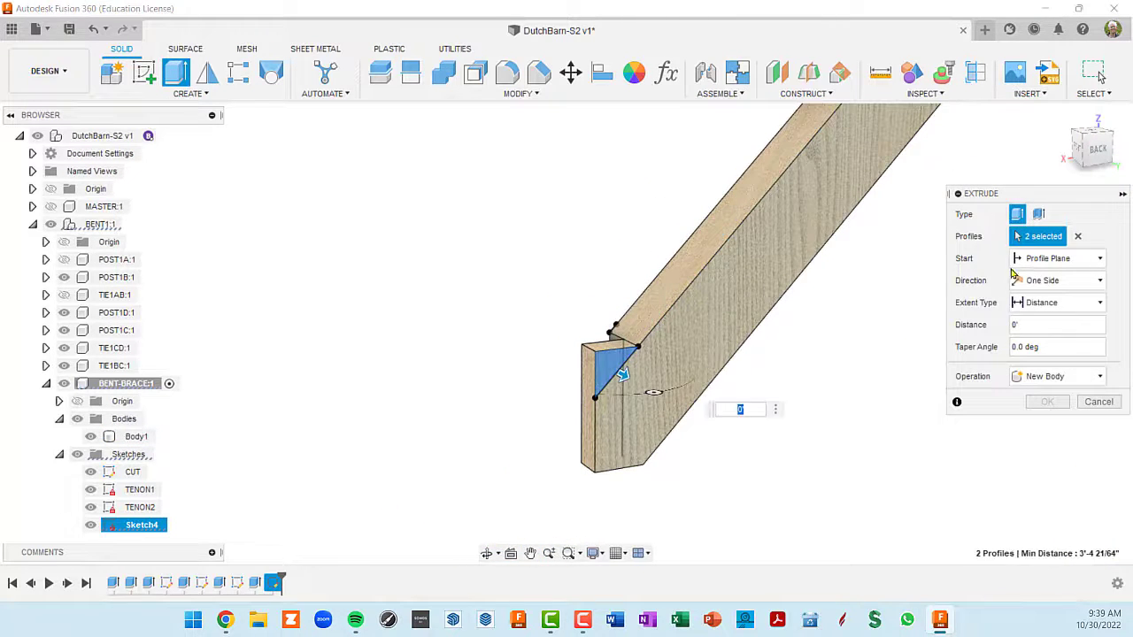
- Cut both triangular tenon corners off the brace with the extrusion's extent set to All
scroll(865, 321, down, 2)
middle_drag(864, 321, 728, 334)
drag(590, 388, 573, 370)
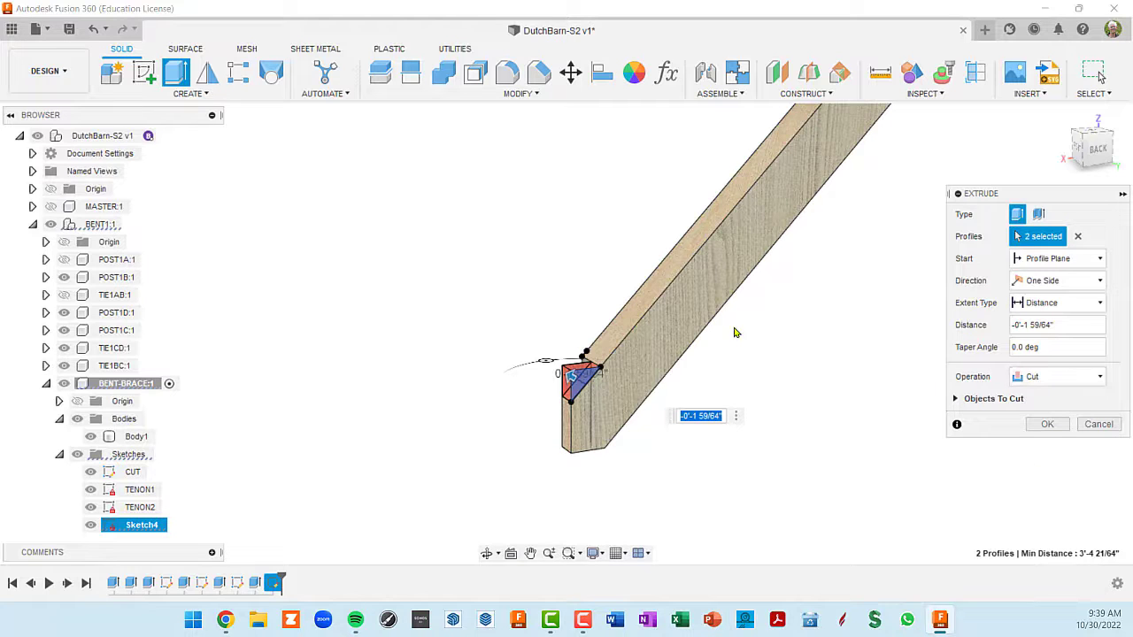
click(1100, 303)
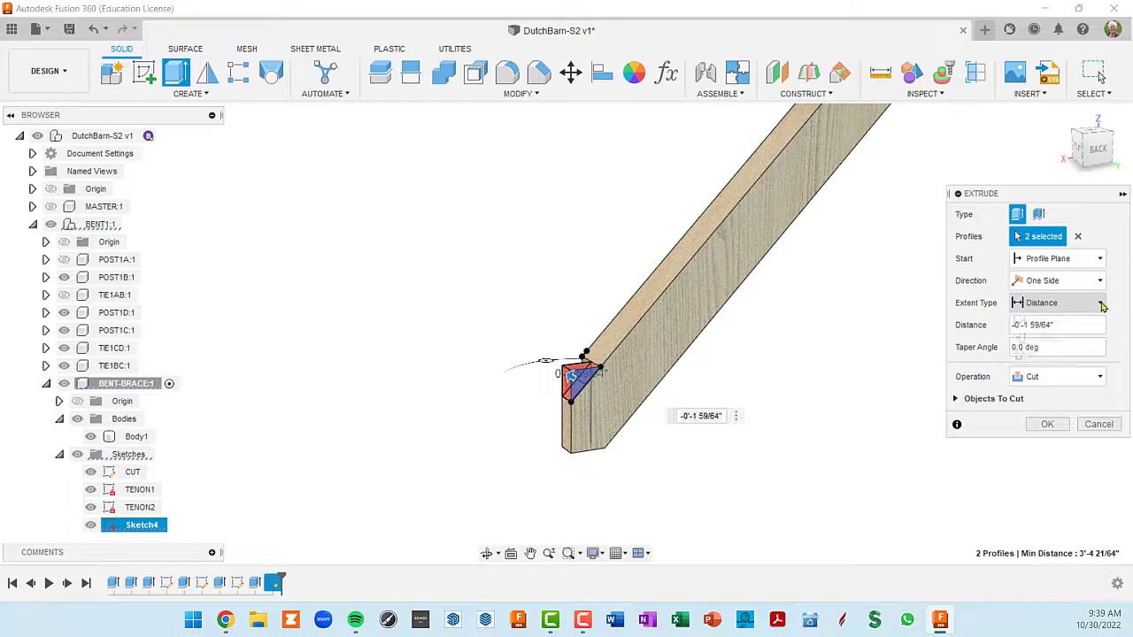
click(1033, 355)
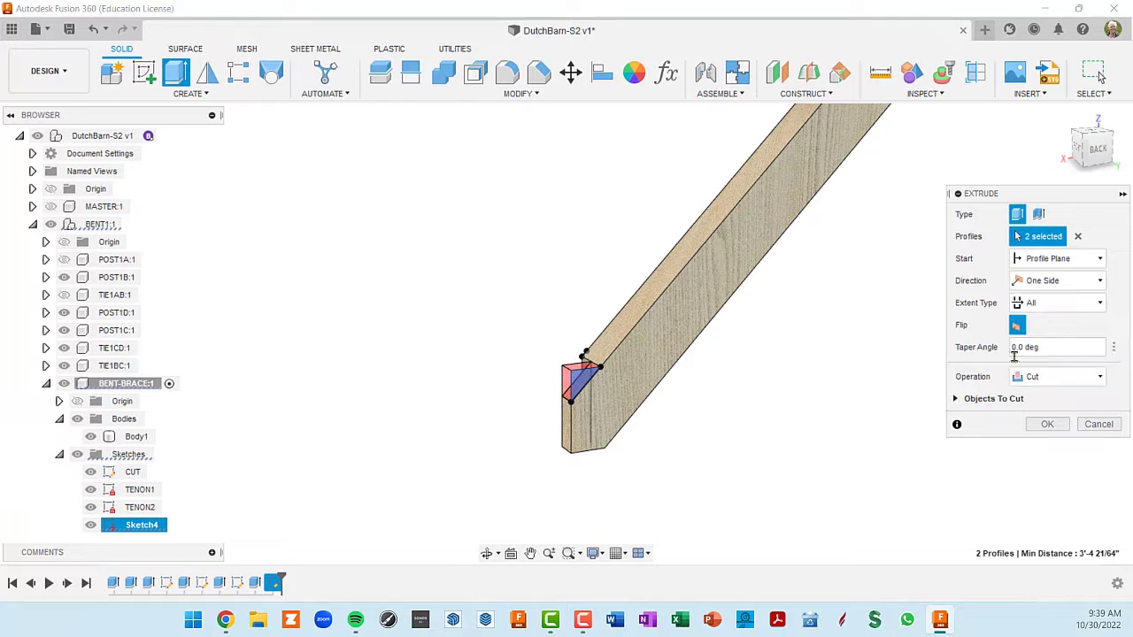
shift+middle_drag(790, 345, 822, 282)
scroll(817, 239, up, 6)
scroll(824, 233, down, 6)
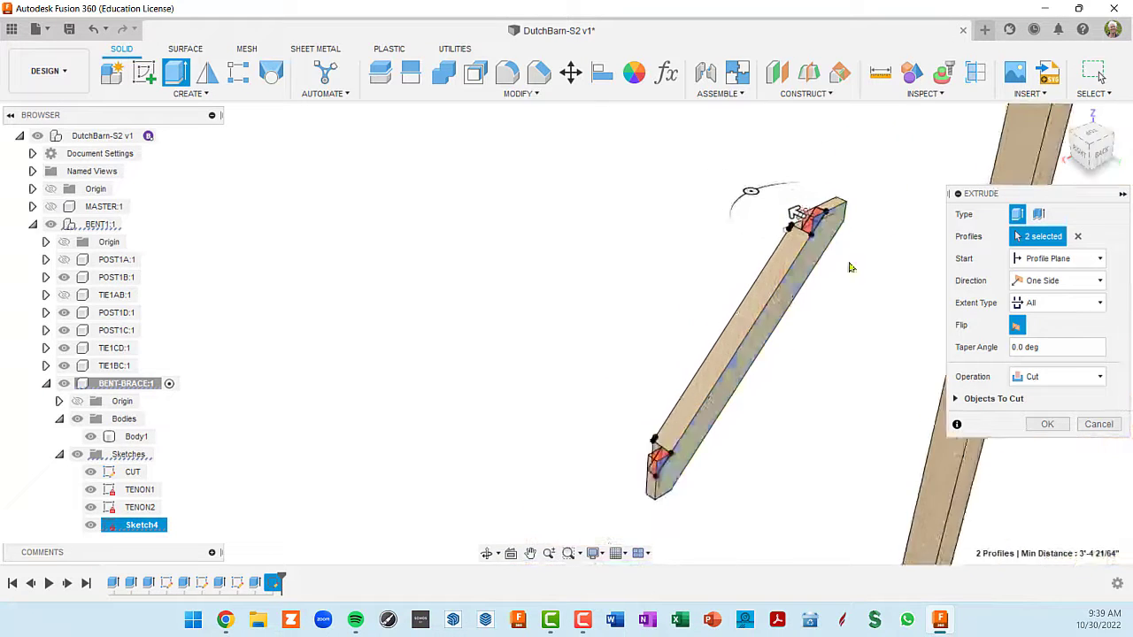
click(1047, 424)
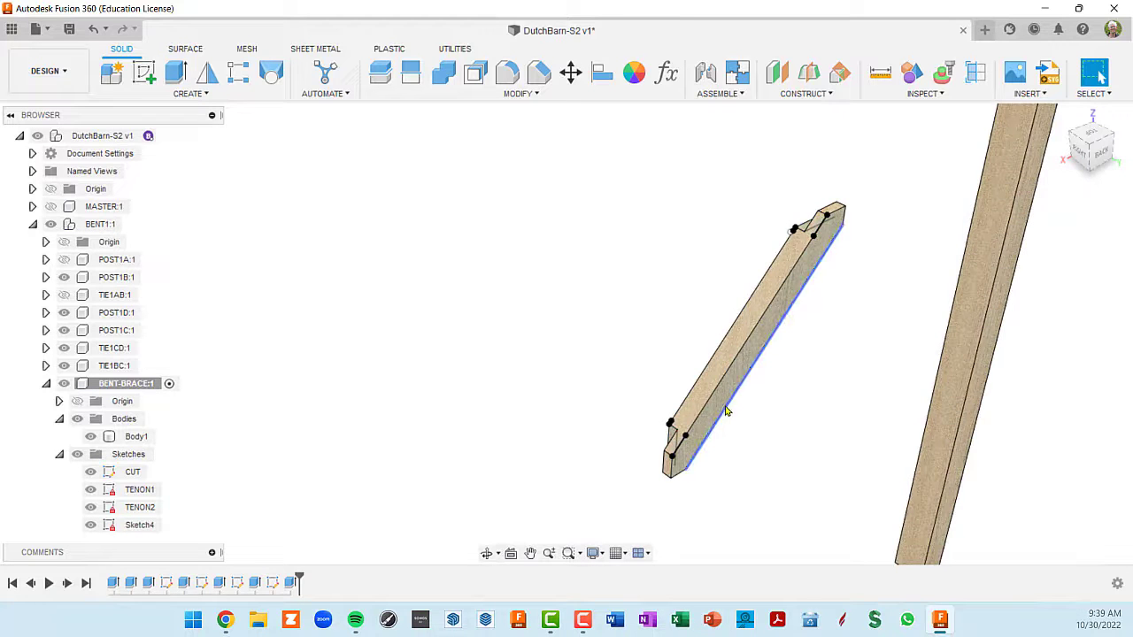
- Rename the tenon-corner sketch Sketch4 as CUT2 and hide all of the BENT-BRACE sketches
shift+middle_drag(726, 410, 867, 374)
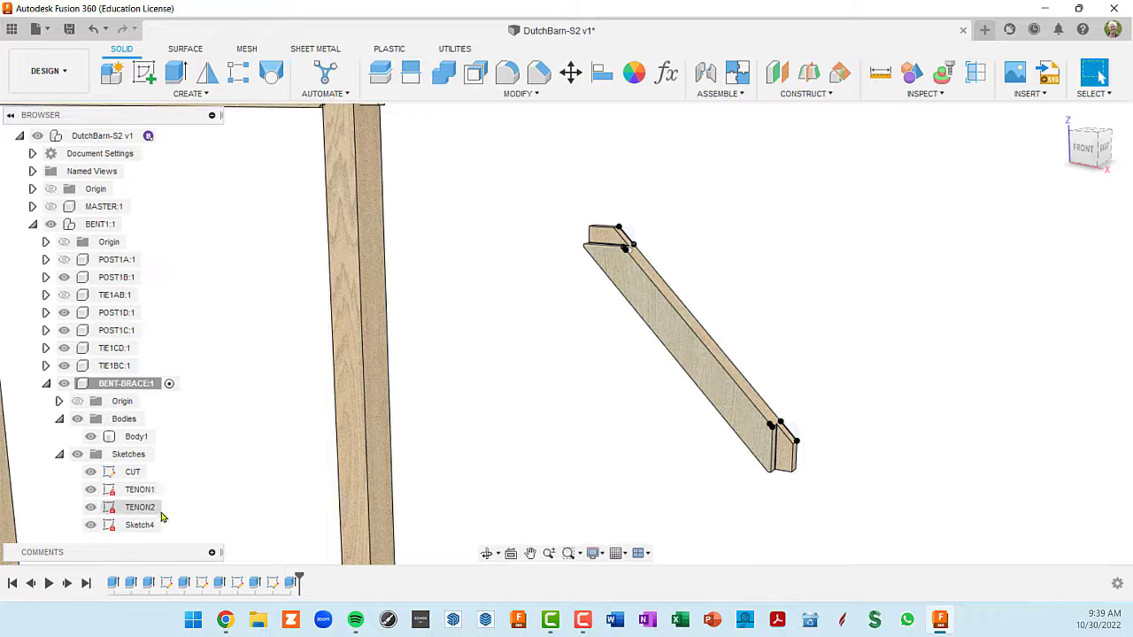
click(140, 526)
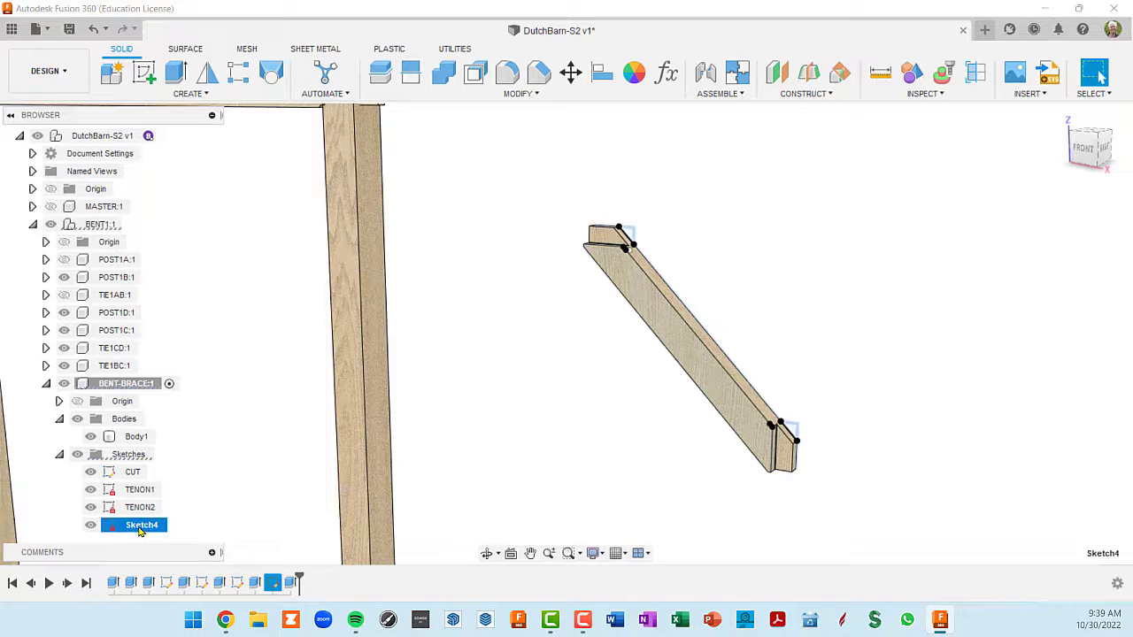
click(139, 528)
text(CUT2)
key(Return)
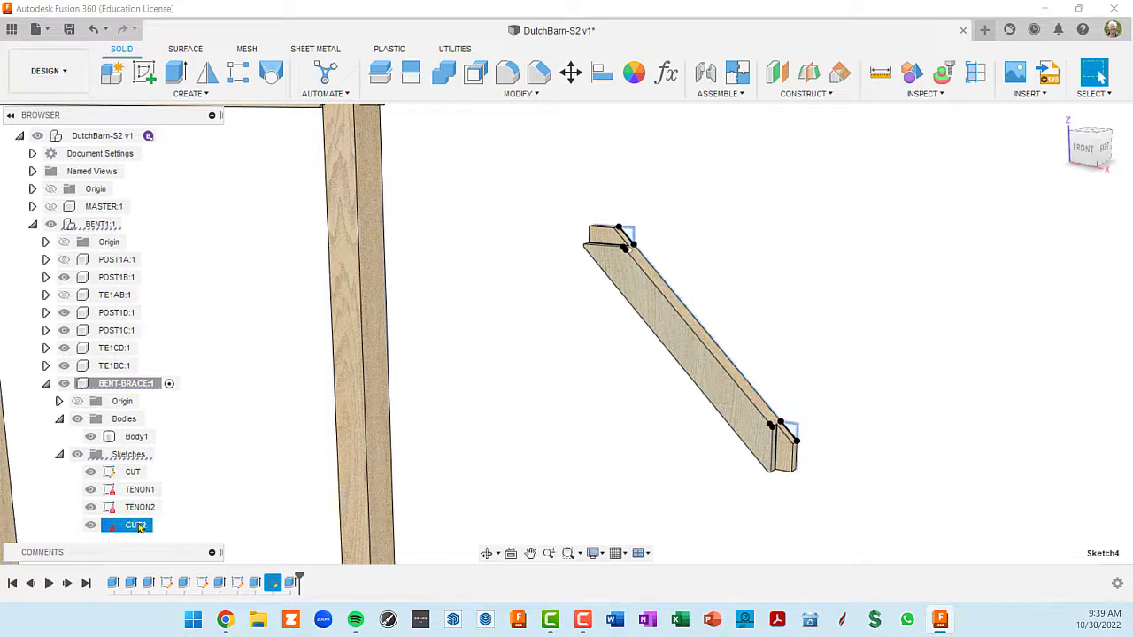
click(77, 455)
click(630, 467)
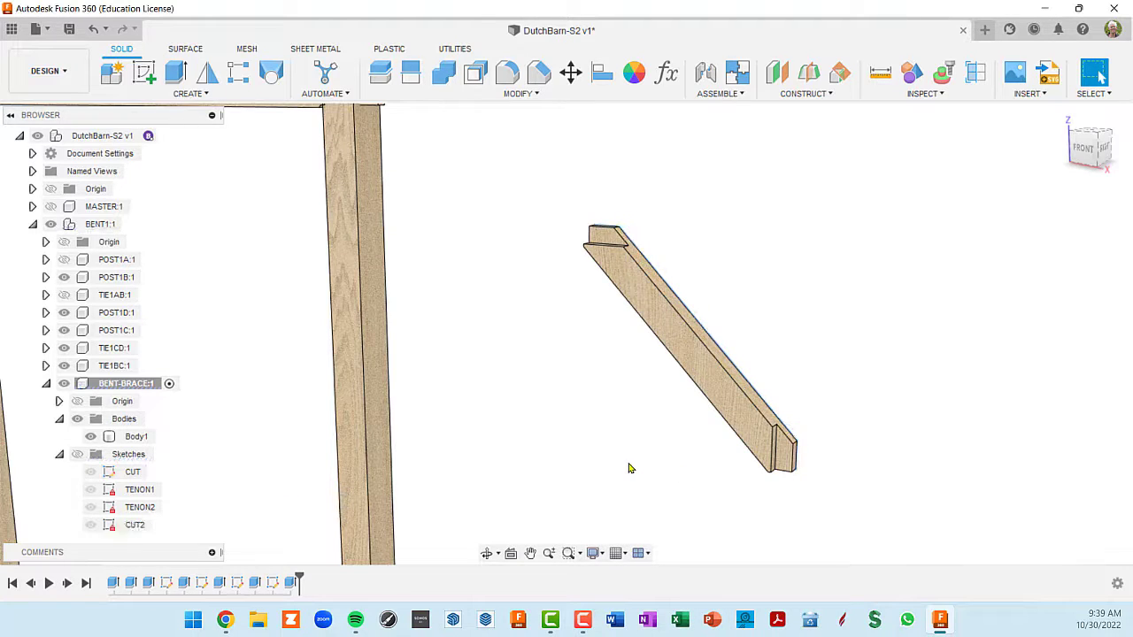
- Show POST1A and TIE1AB again around the finished brace
scroll(734, 458, up, 4)
scroll(738, 458, down, 4)
shift+middle_drag(734, 457, 715, 380)
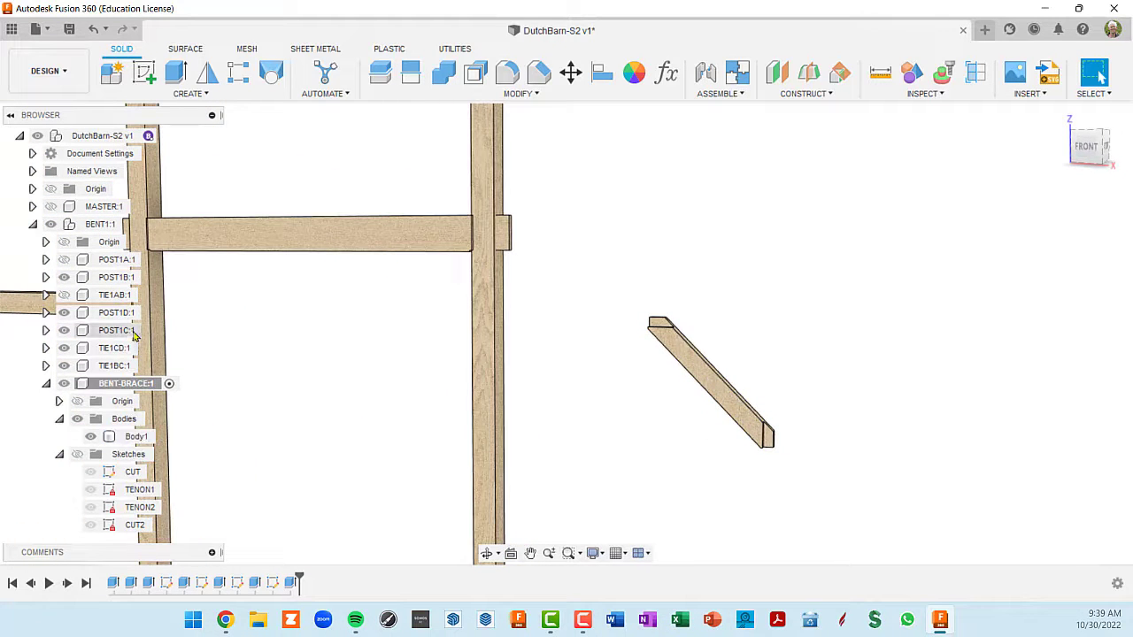
click(65, 261)
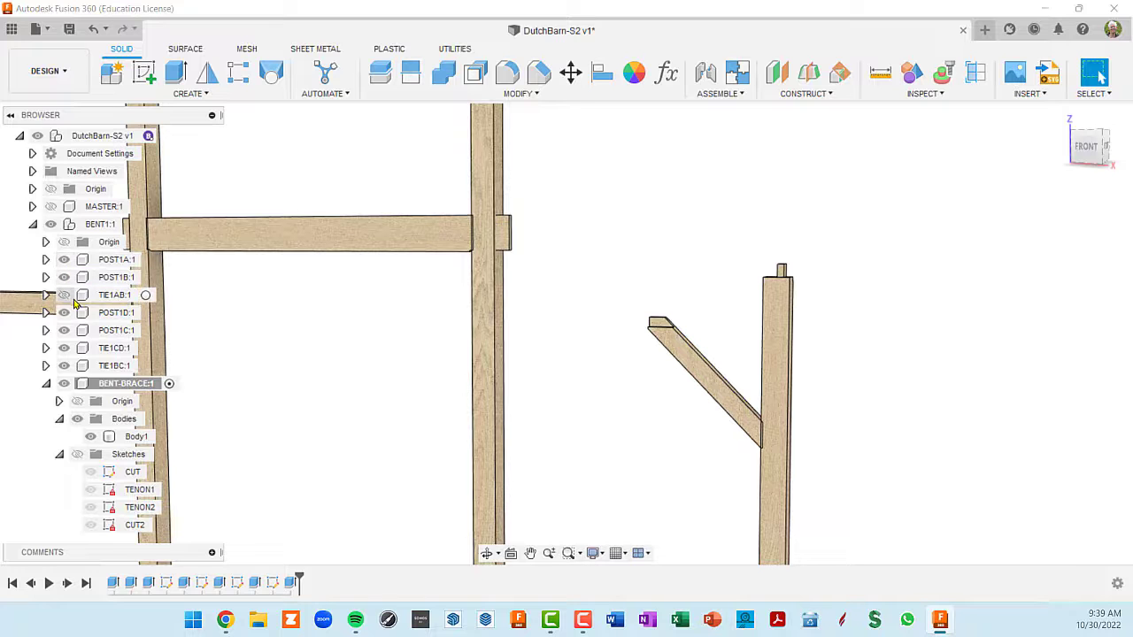
click(67, 298)
click(64, 296)
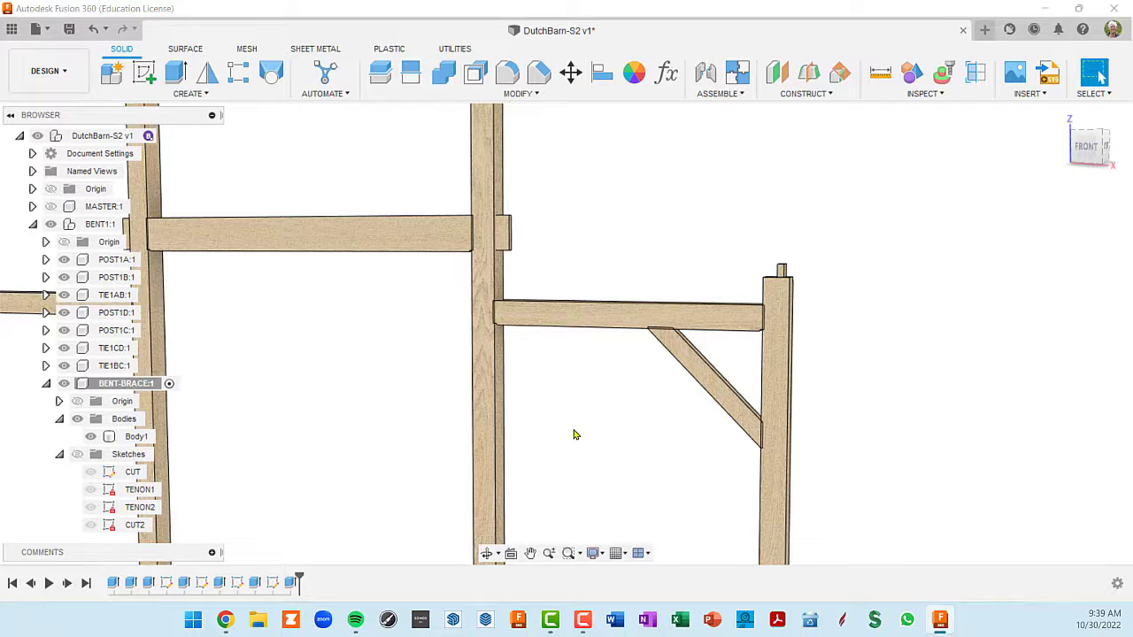
shift+middle_drag(574, 435, 560, 432)
scroll(561, 432, down, 5)
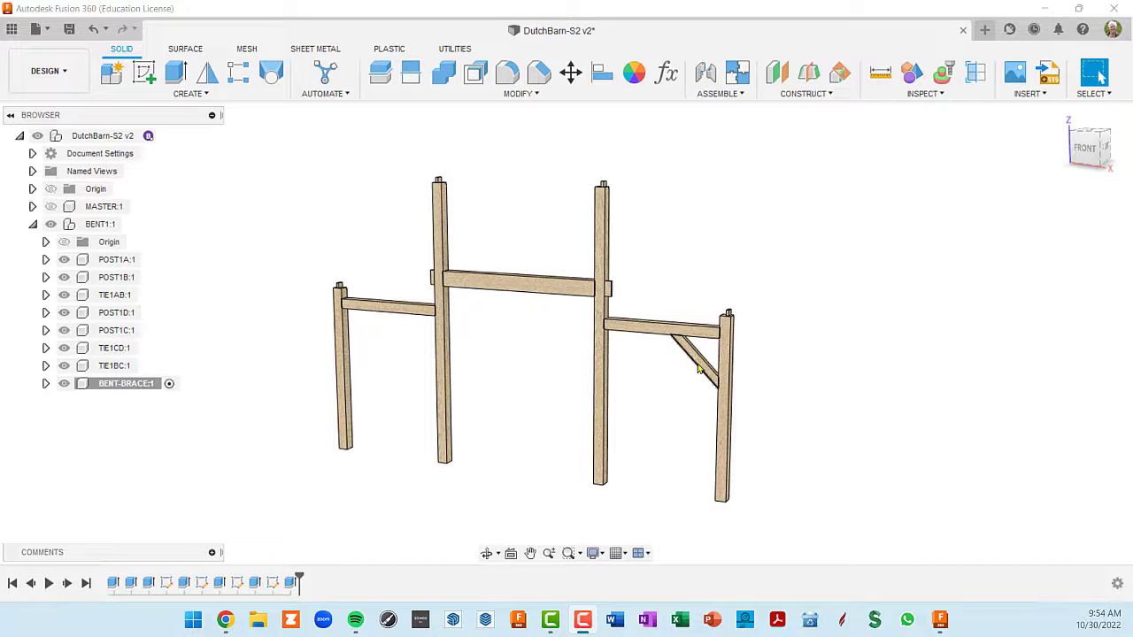
scroll(699, 370, up, 2)
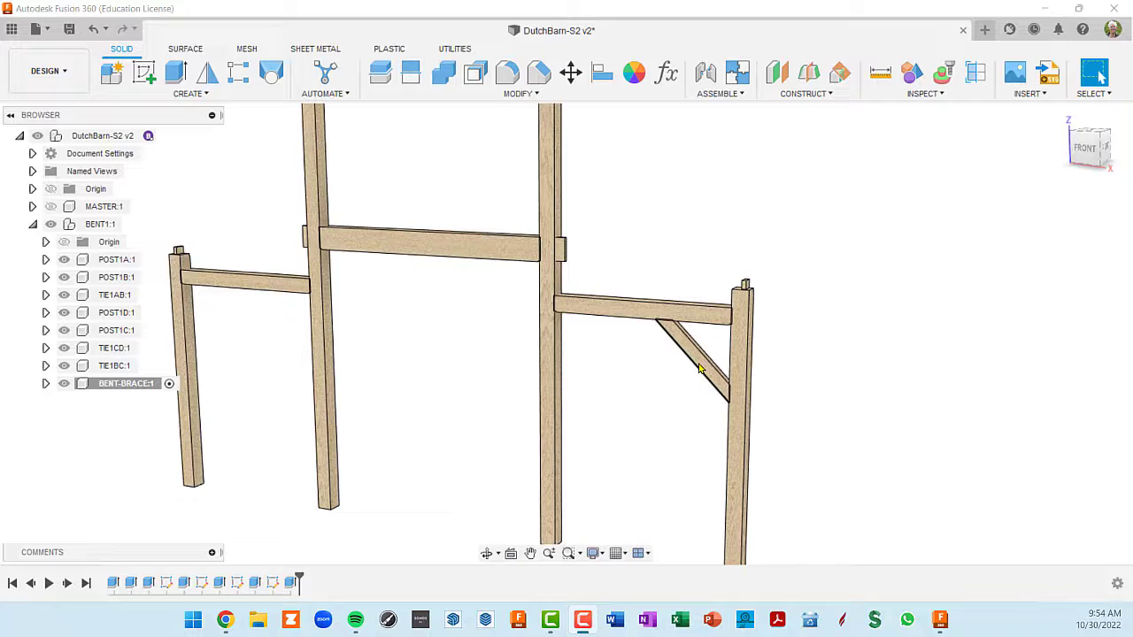
scroll(698, 370, down, 2)
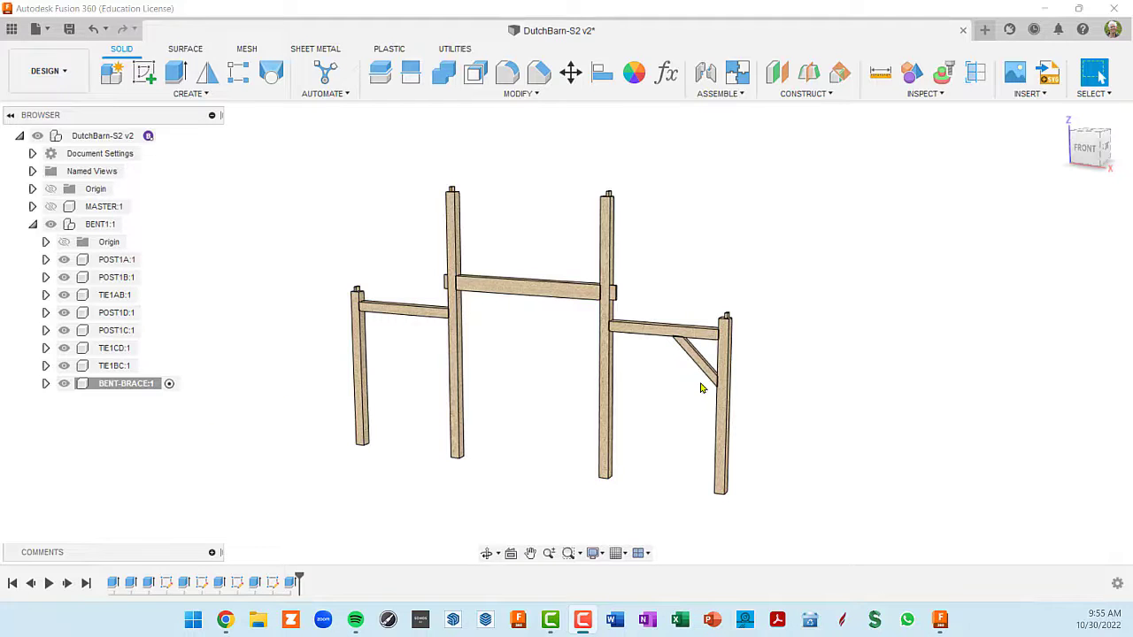
- Activate BENT1 and create a new internal standard component named BRACES1 inside it
double_click(143, 387)
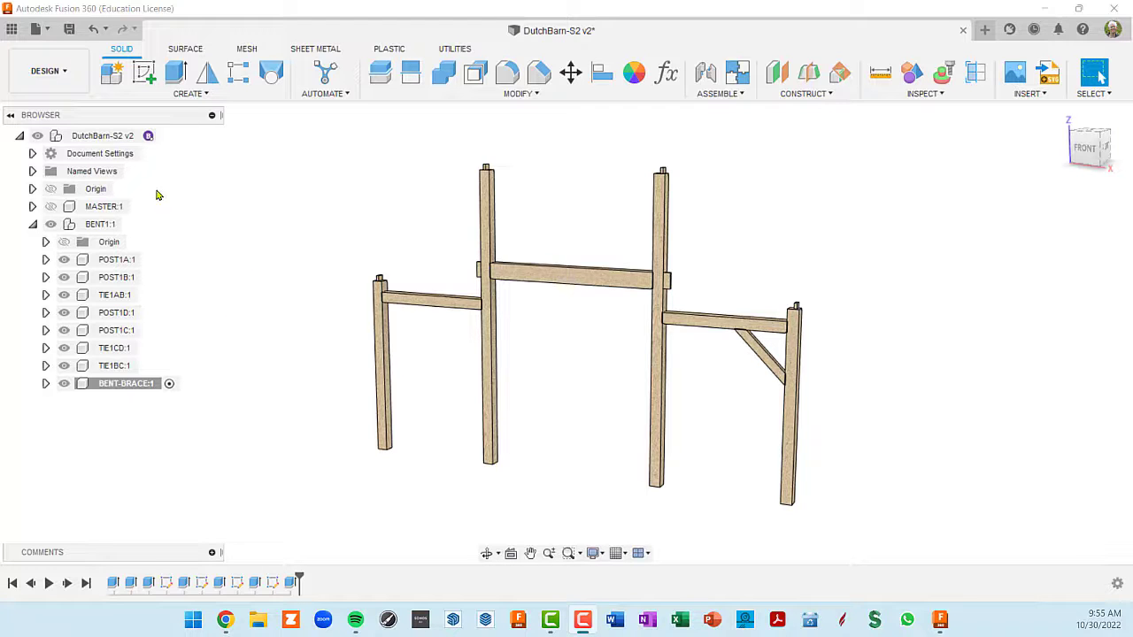
click(104, 224)
click(131, 226)
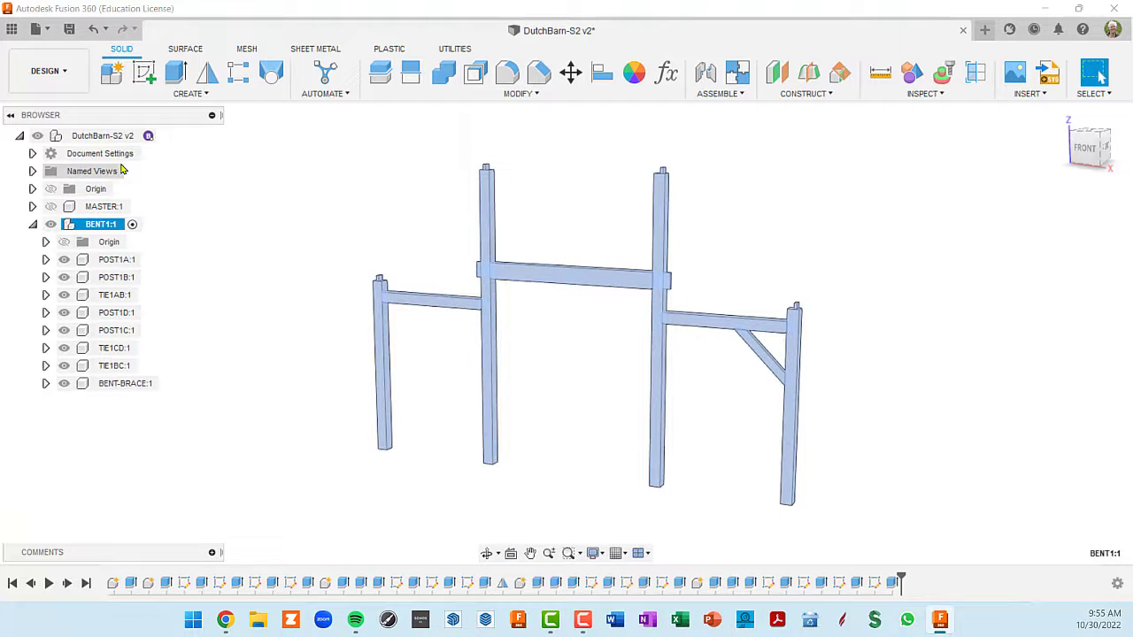
click(115, 75)
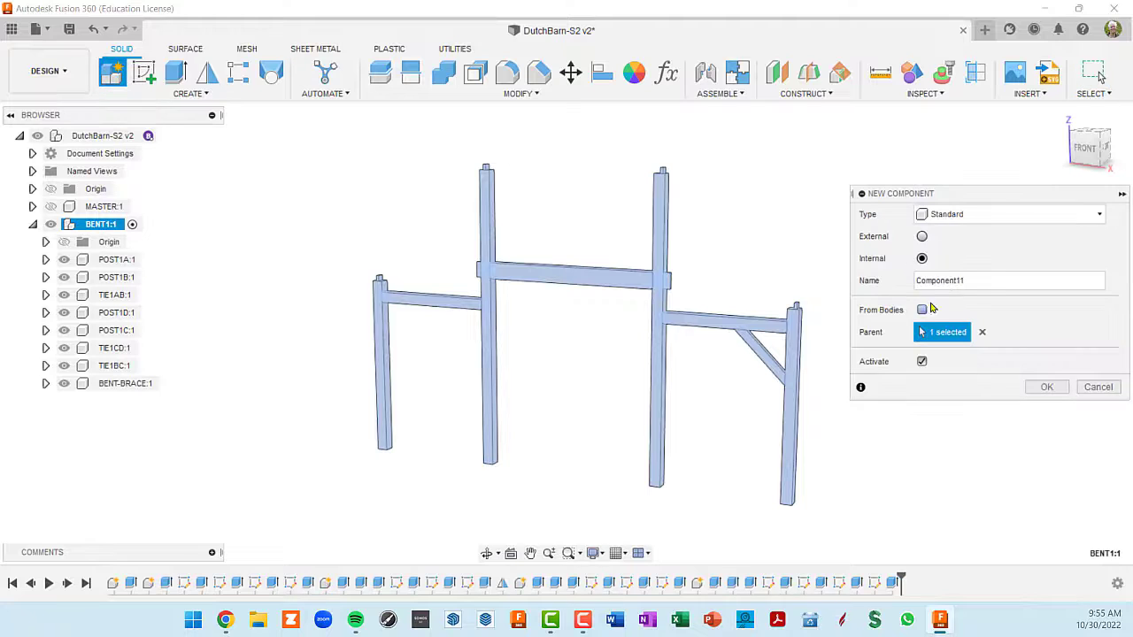
double_click(989, 282)
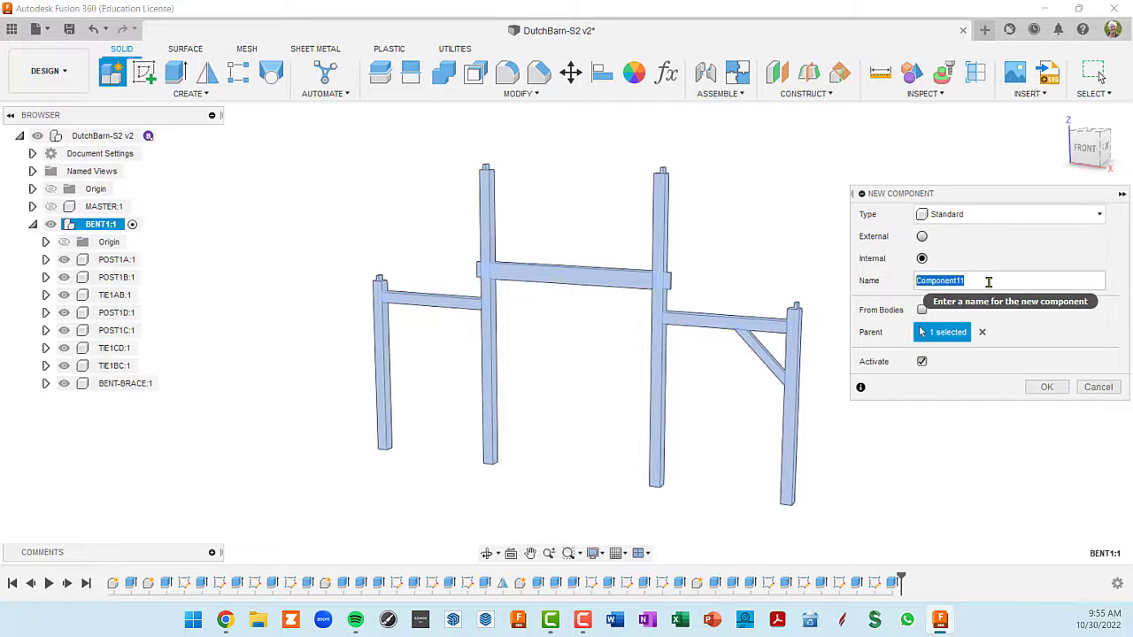
text(Br)
key(Return)
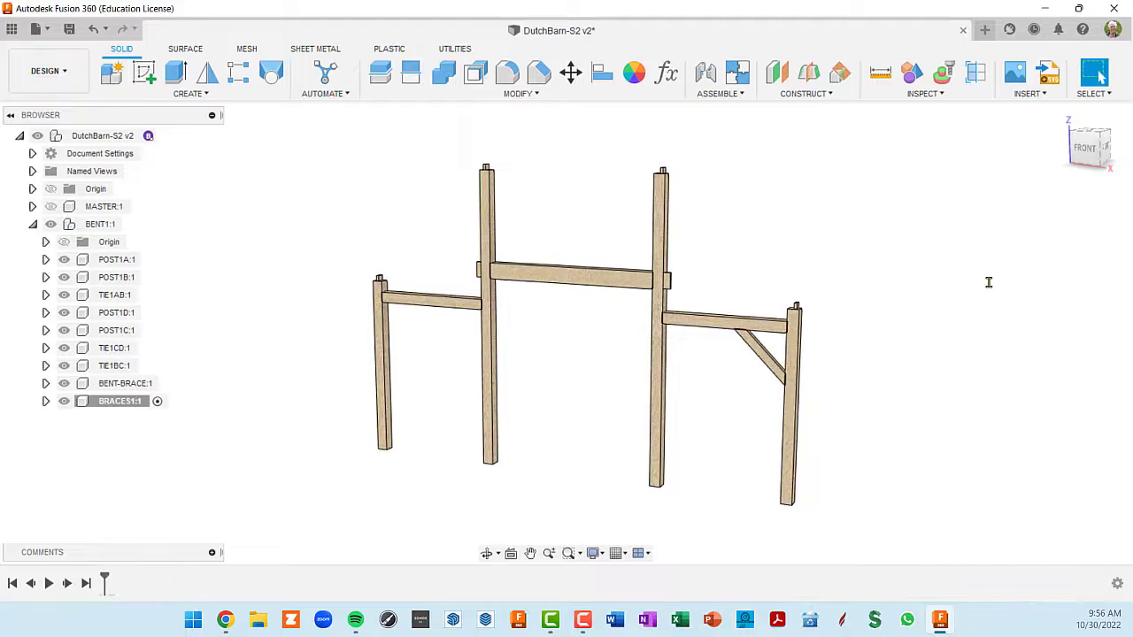
- Move the BENT-BRACE component into BRACES1 and expand BRACES1 in the component tree
click(123, 386)
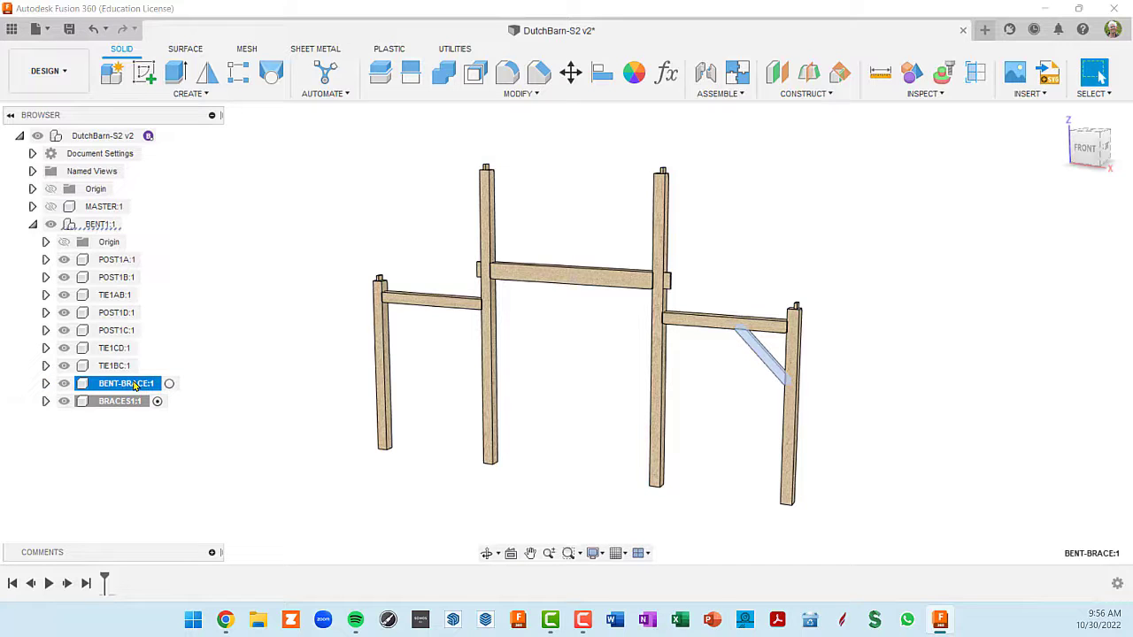
drag(135, 386, 123, 408)
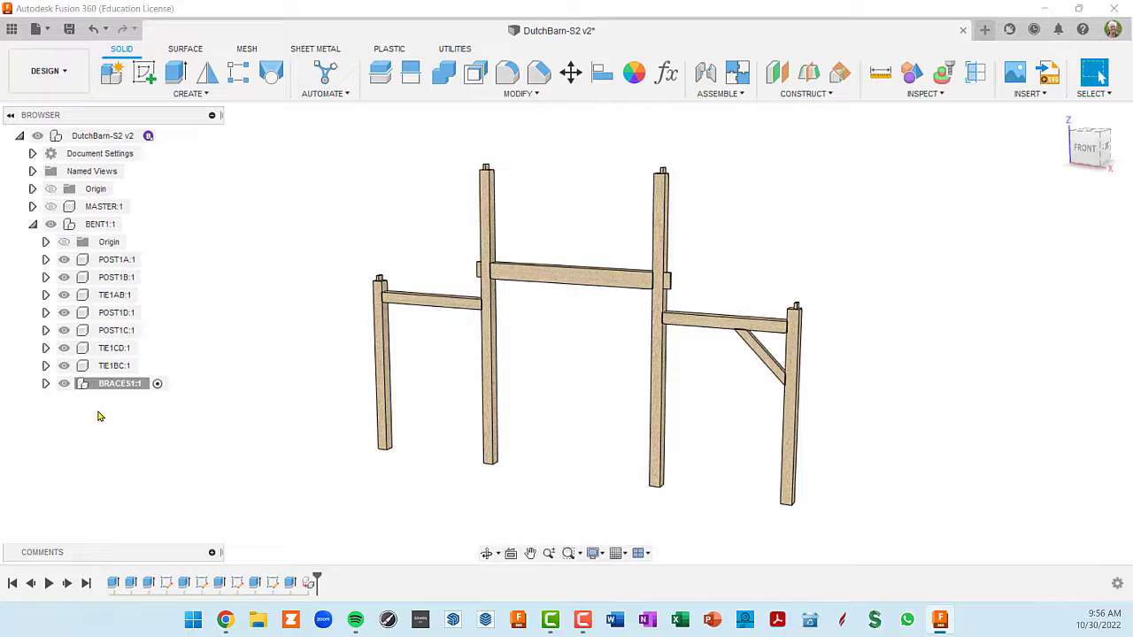
click(45, 384)
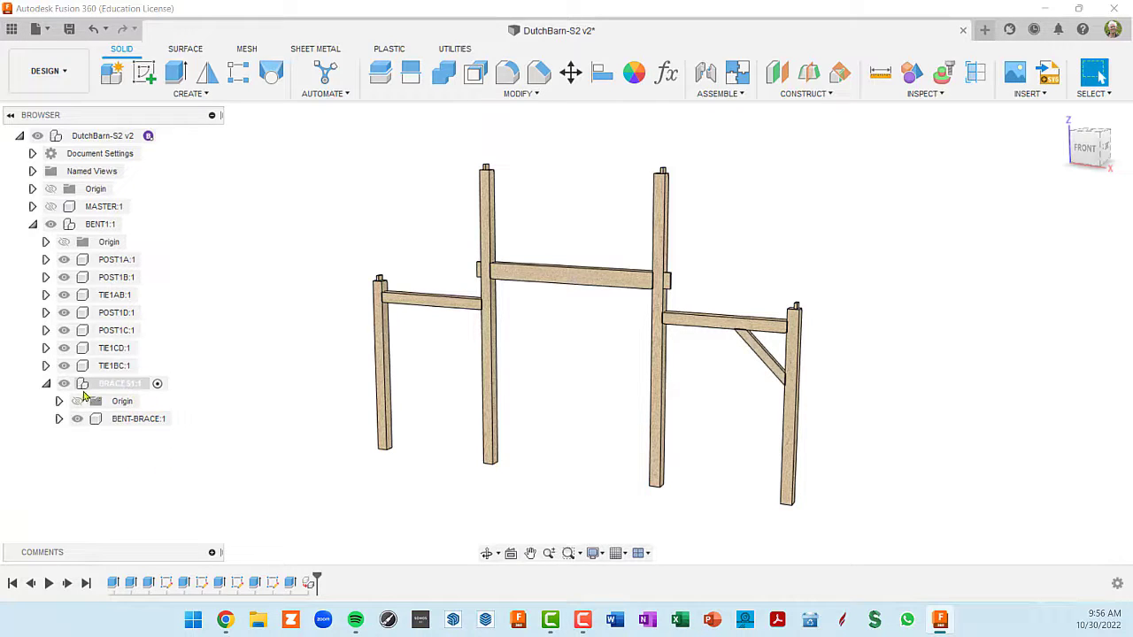
click(99, 388)
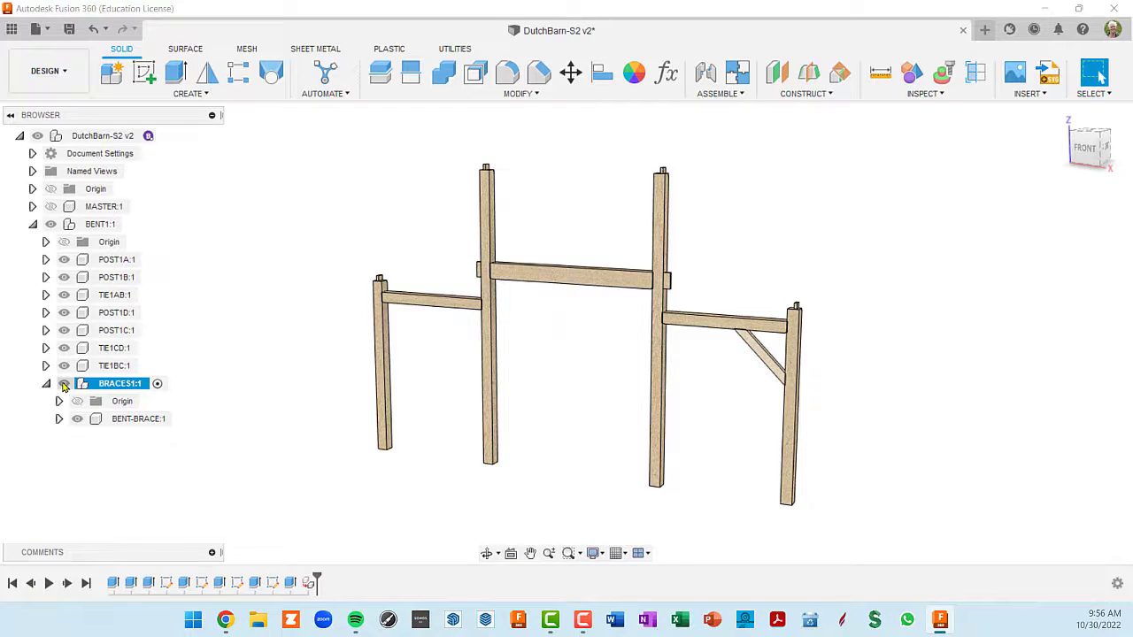
click(153, 448)
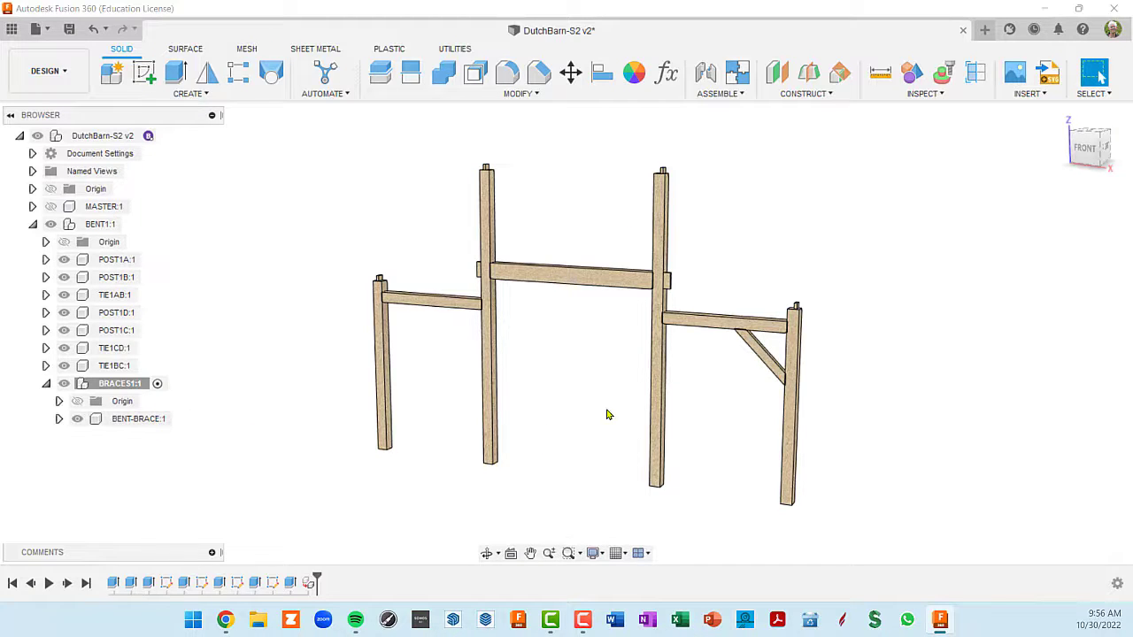
- Copy BENT-BRACE and paste it into BRACES1 as a linked second instance
shift+middle_drag(751, 410, 703, 358)
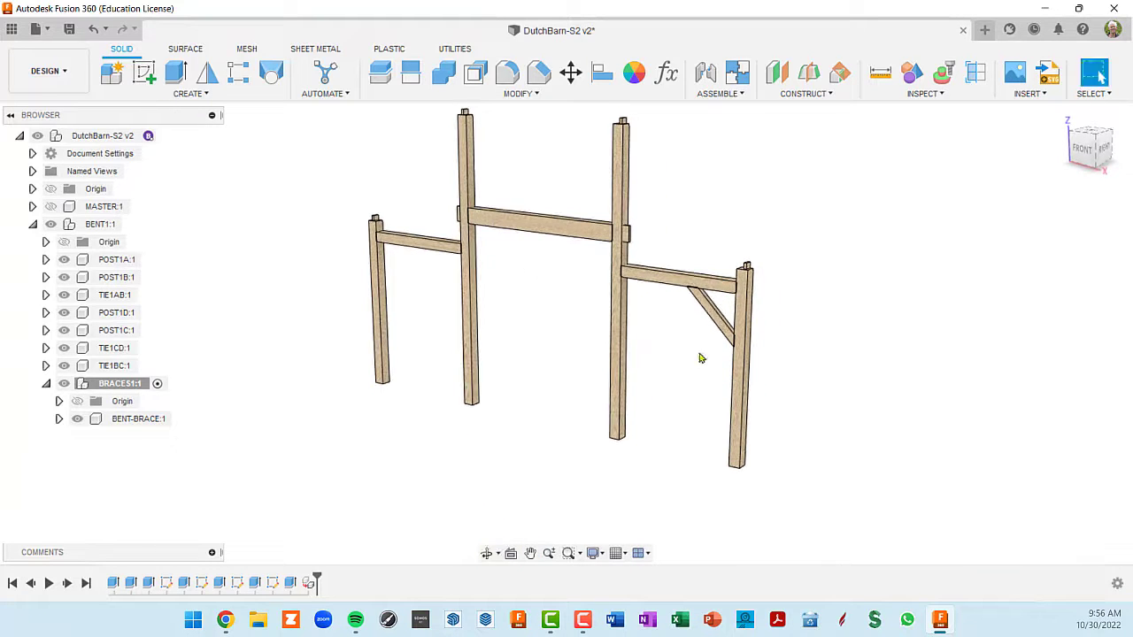
scroll(673, 327, up, 3)
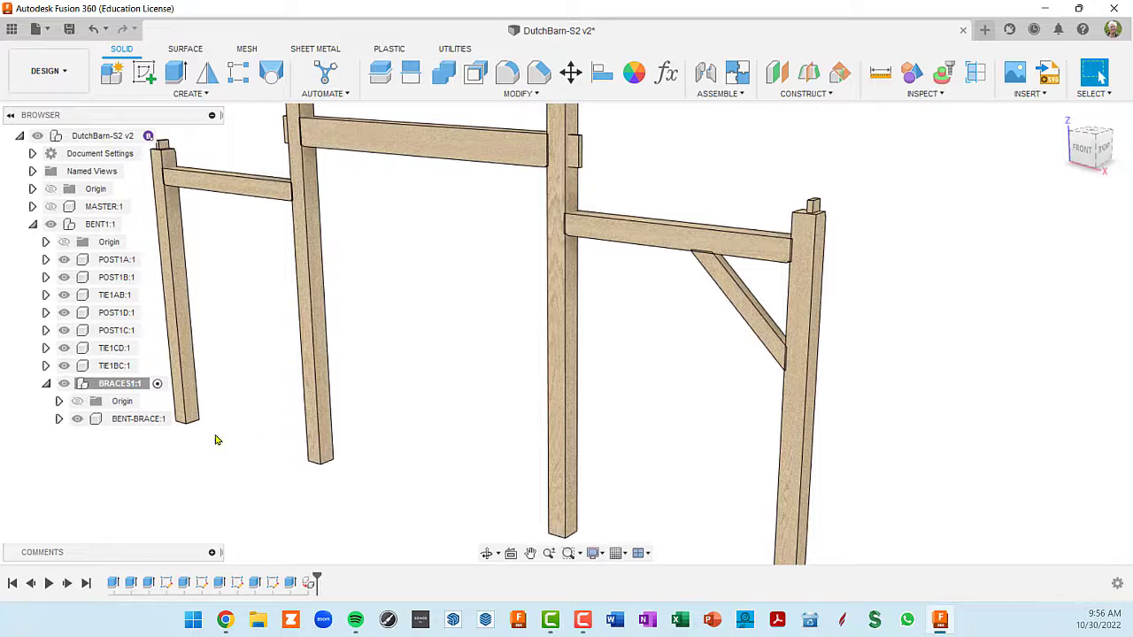
click(131, 423)
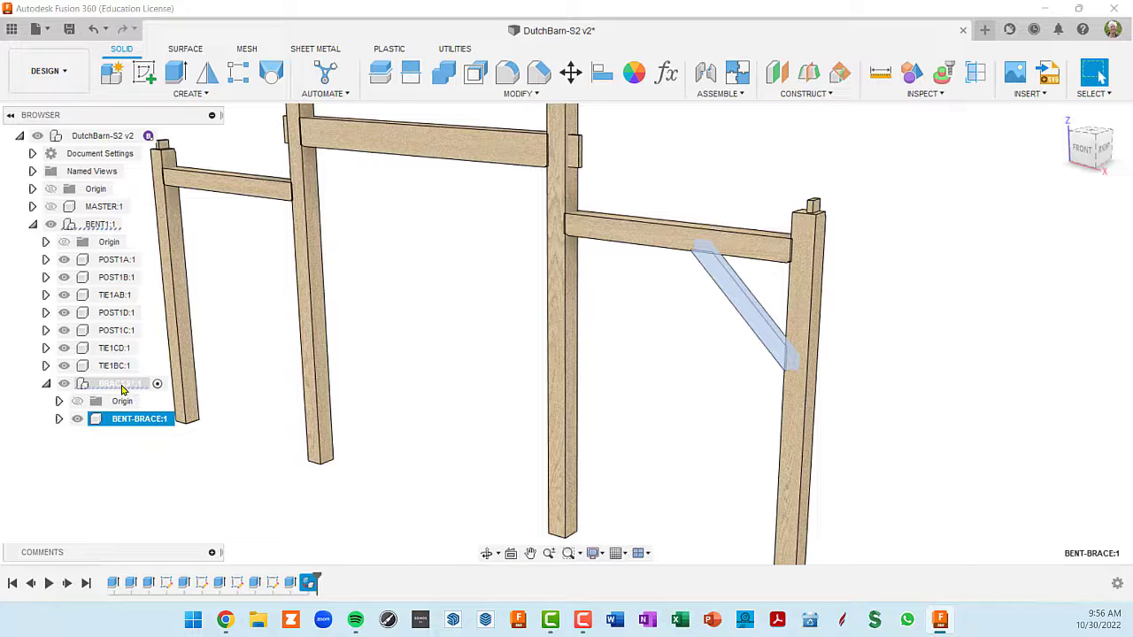
right_click(130, 426)
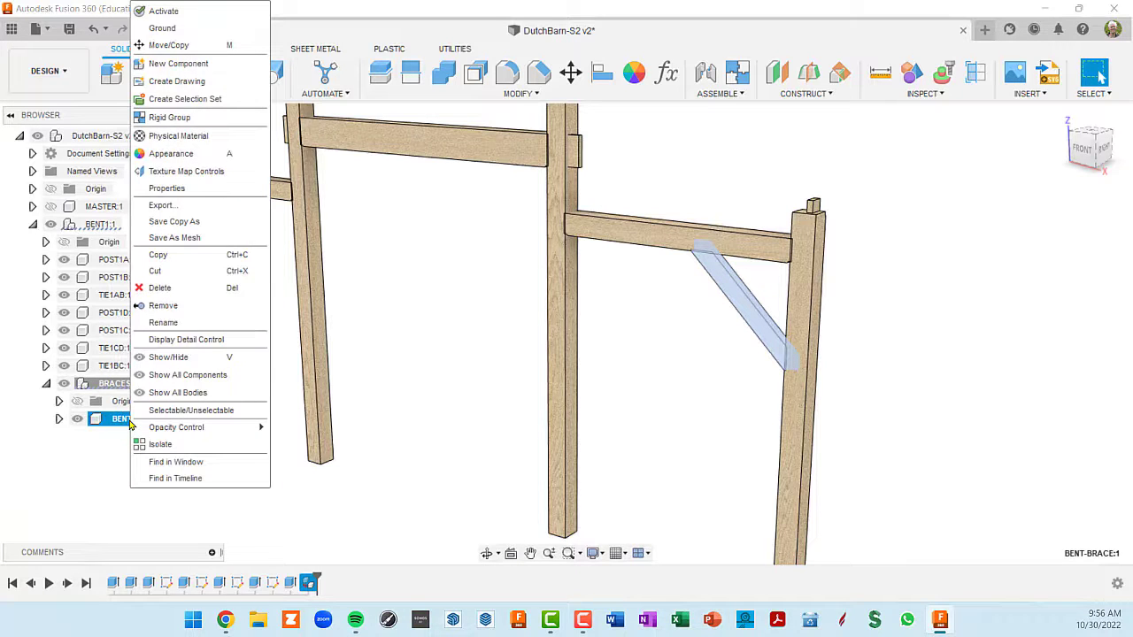
click(176, 255)
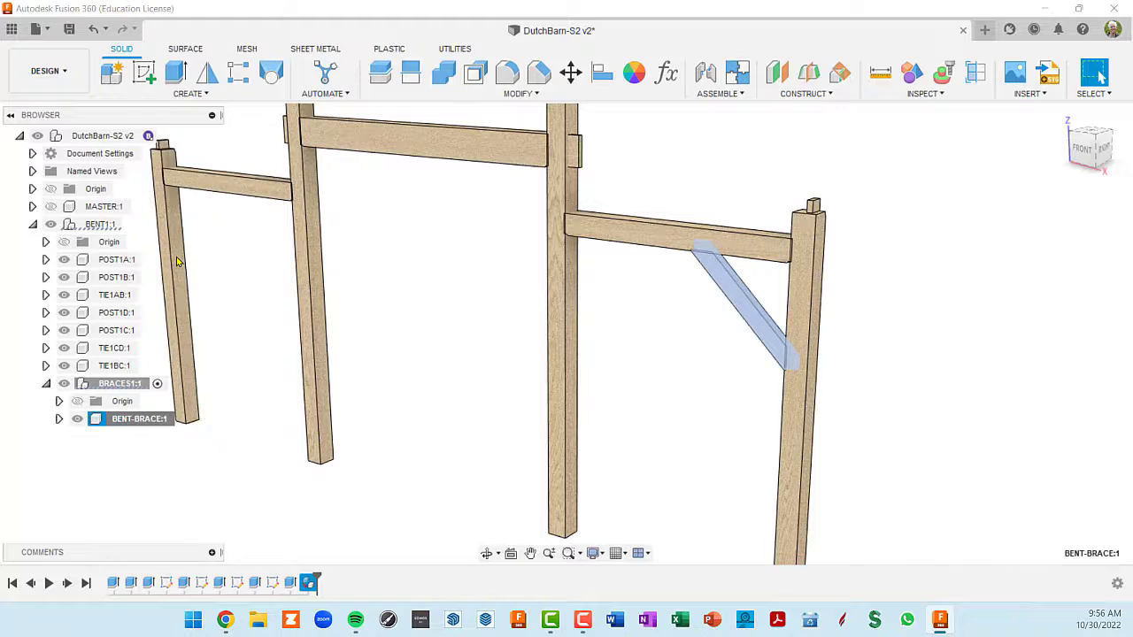
right_click(127, 387)
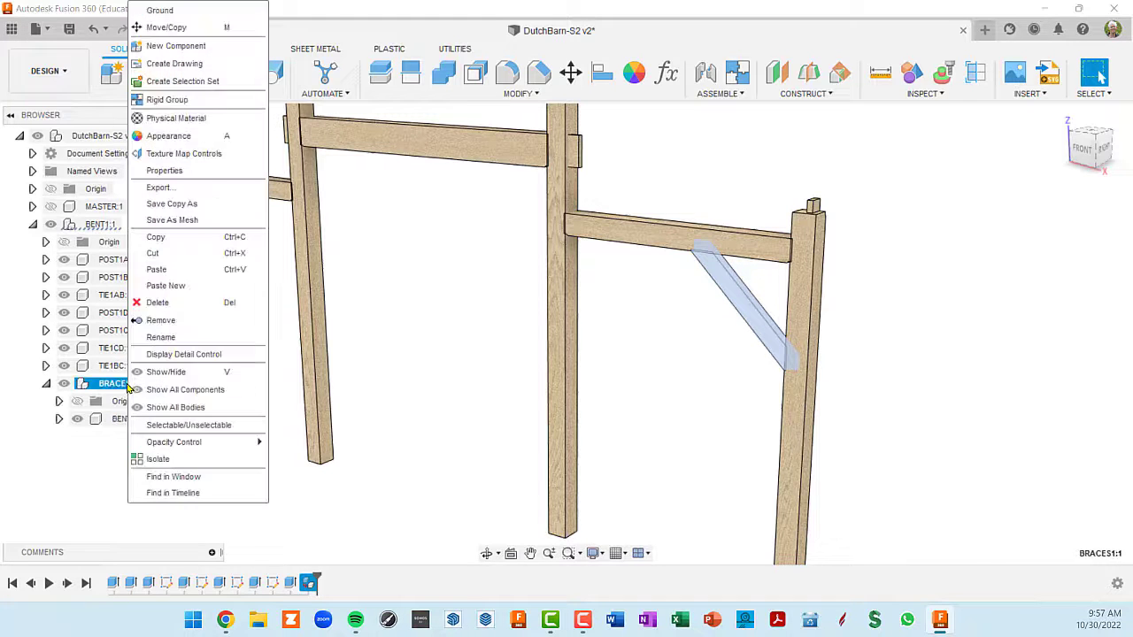
click(173, 269)
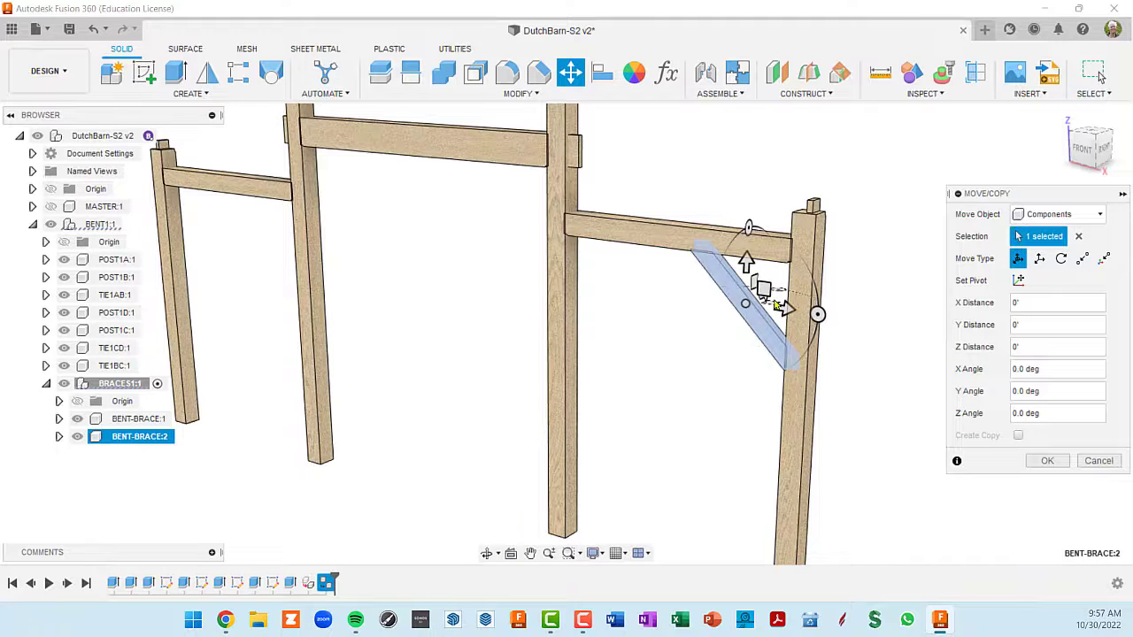
- Rotate the pasted brace -90° about Y and slide it along TIE1AB towards POST1B, with a final move of about 8 9/16"
scroll(772, 307, up, 1)
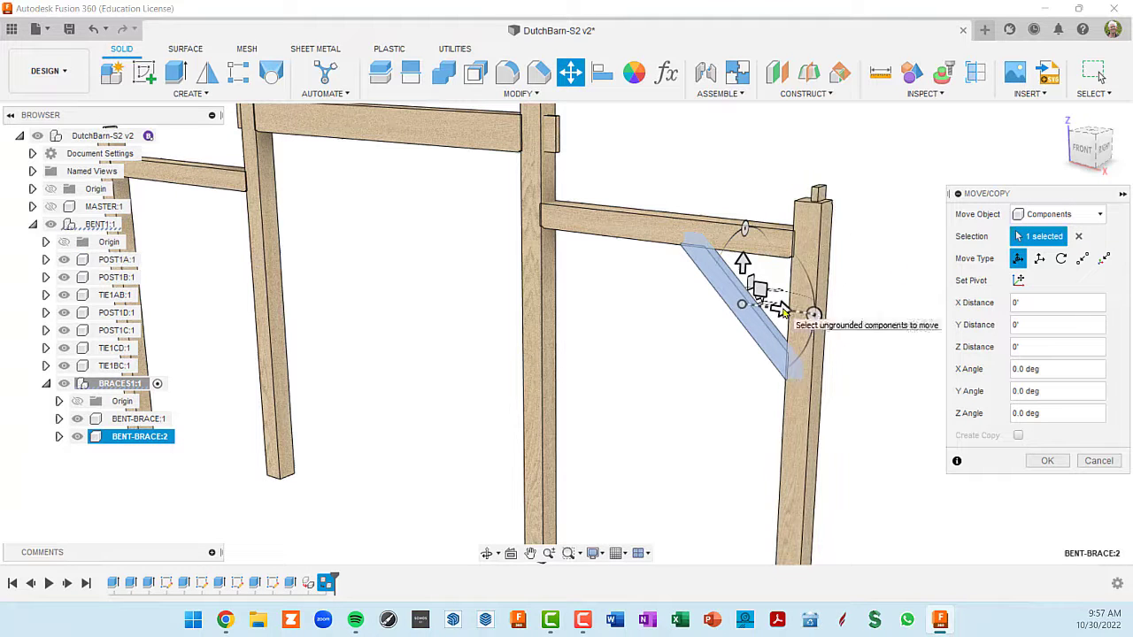
drag(784, 311, 642, 203)
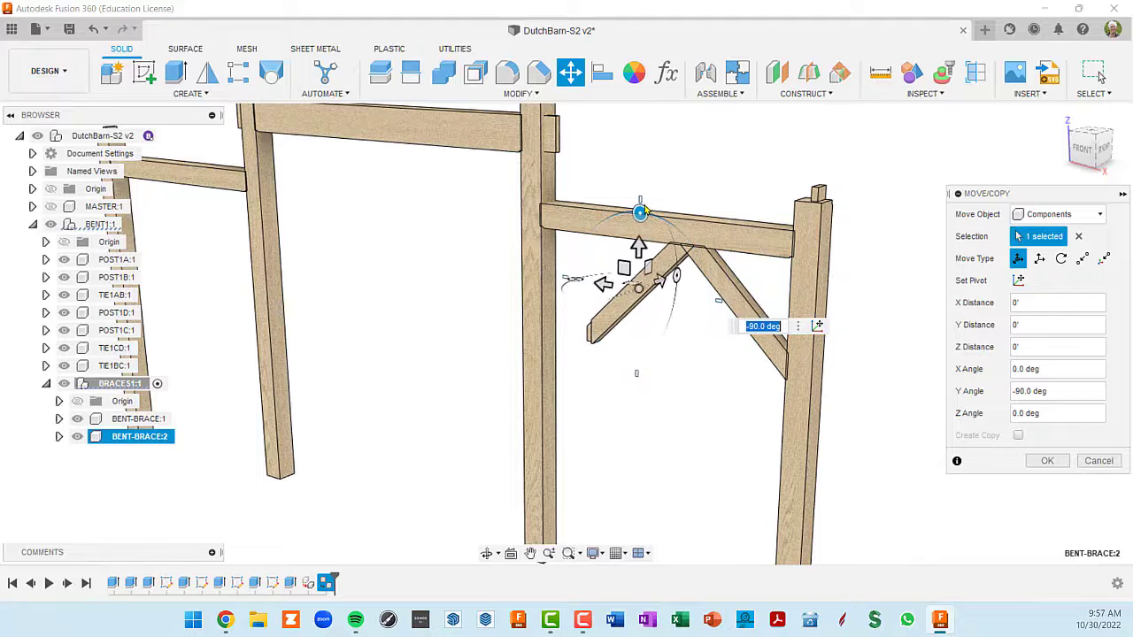
middle_drag(709, 346, 756, 314)
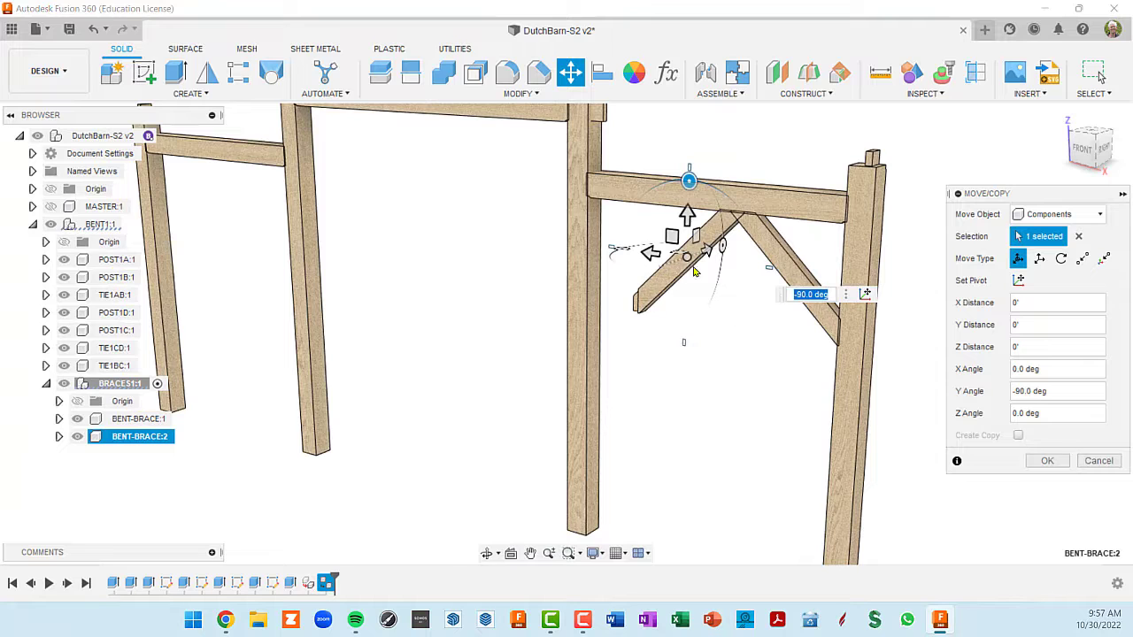
drag(651, 255, 625, 254)
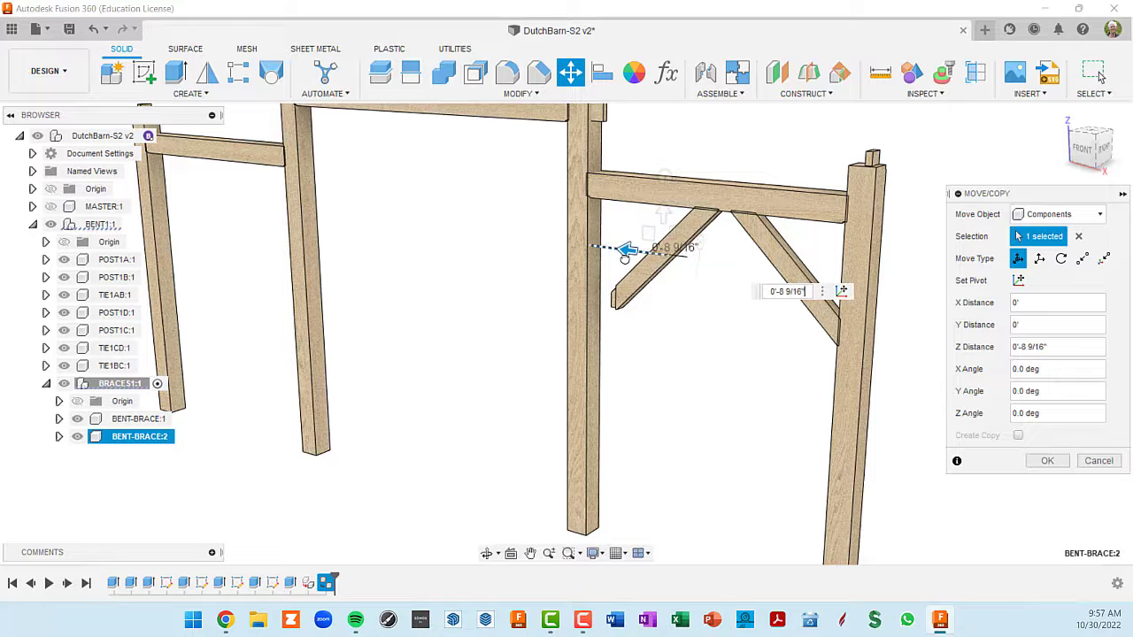
drag(625, 254, 621, 254)
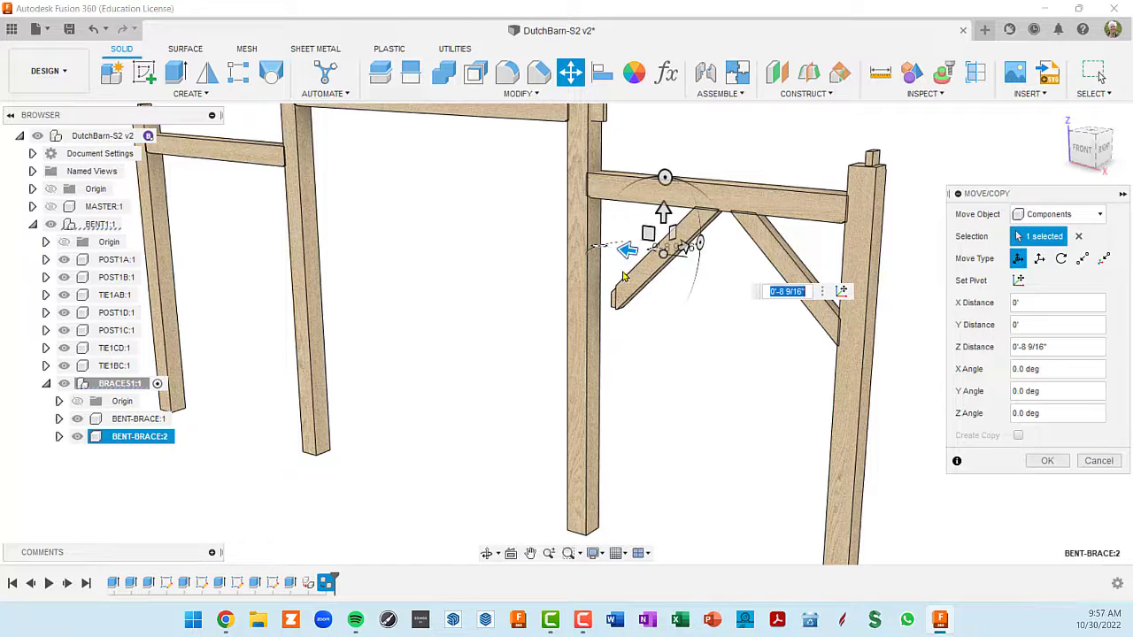
- Examine the gap between the brace copy's lower tenon and the face of POST1B
scroll(662, 287, up, 2)
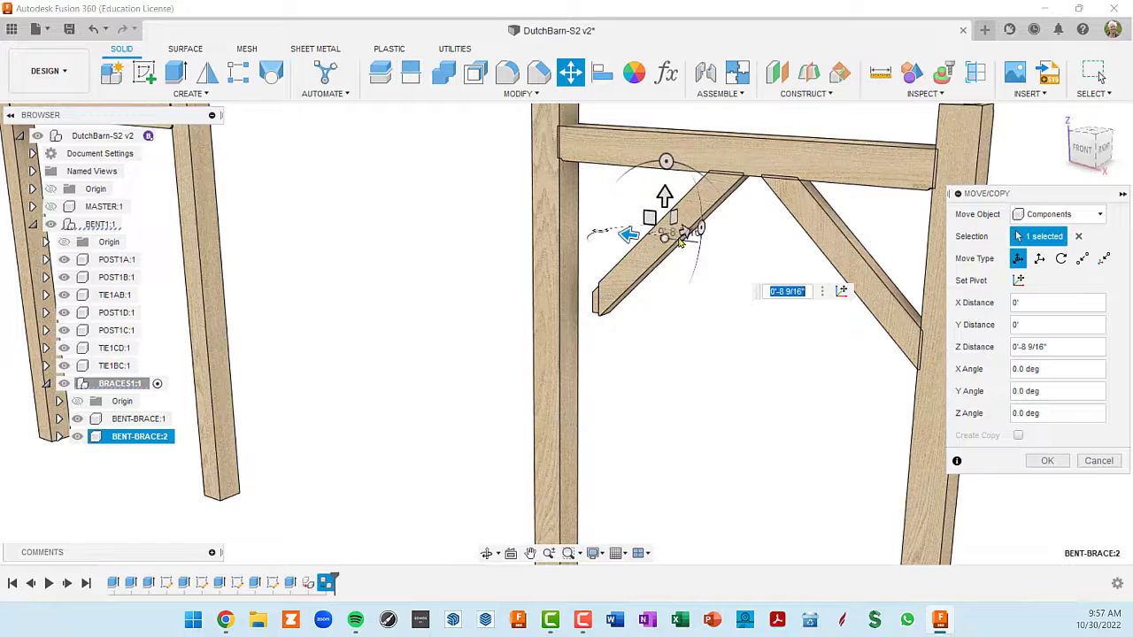
scroll(615, 345, up, 4)
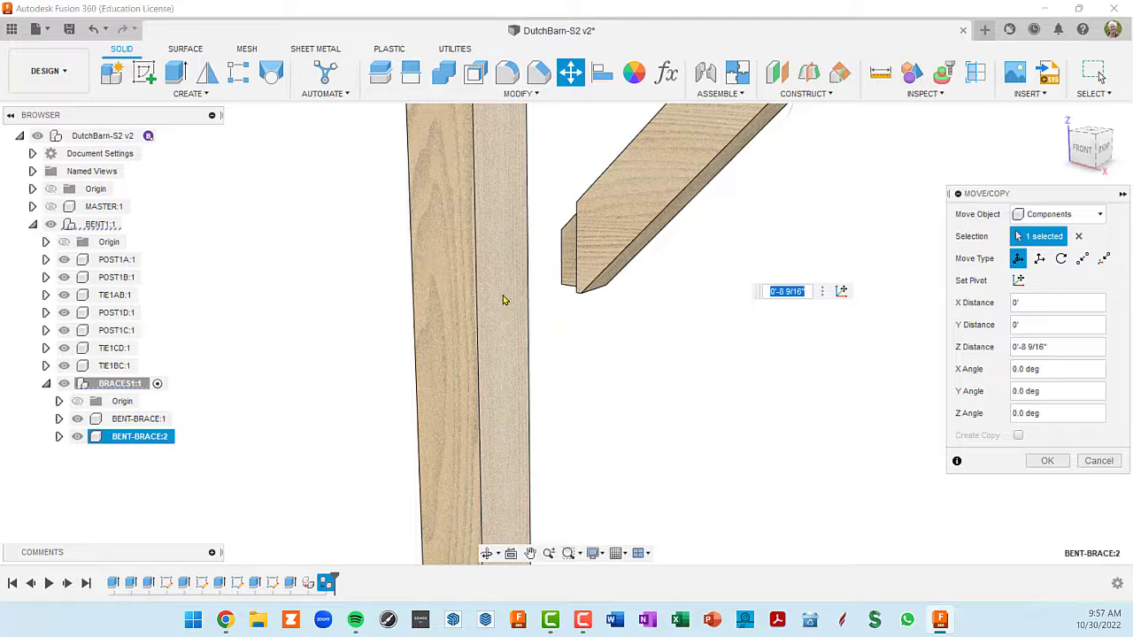
scroll(505, 288, down, 3)
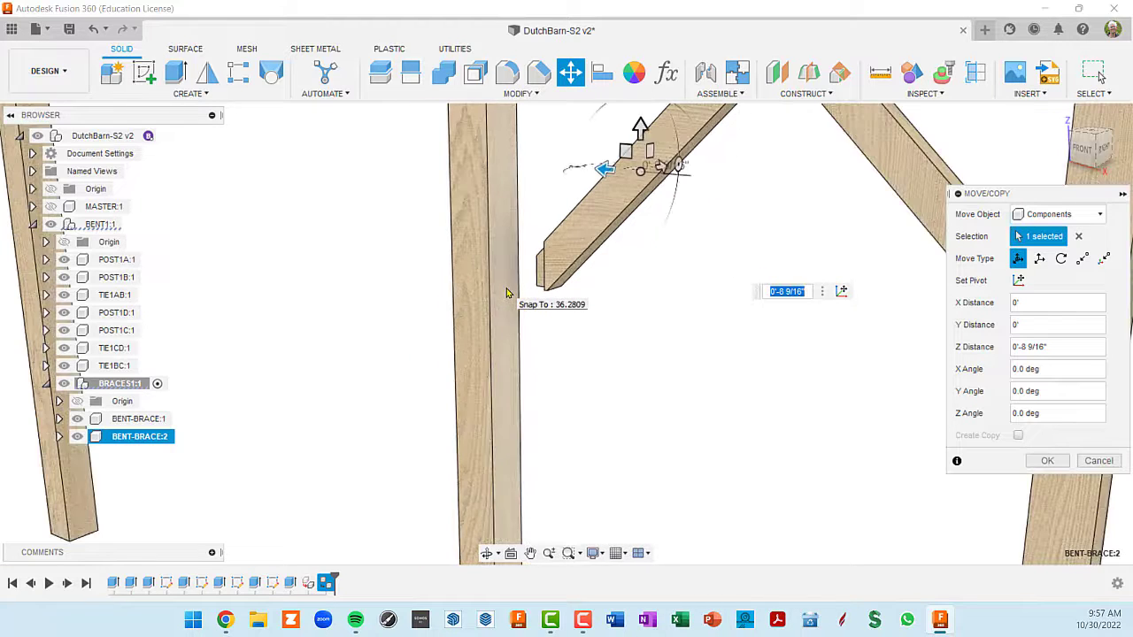
middle_drag(687, 347, 688, 377)
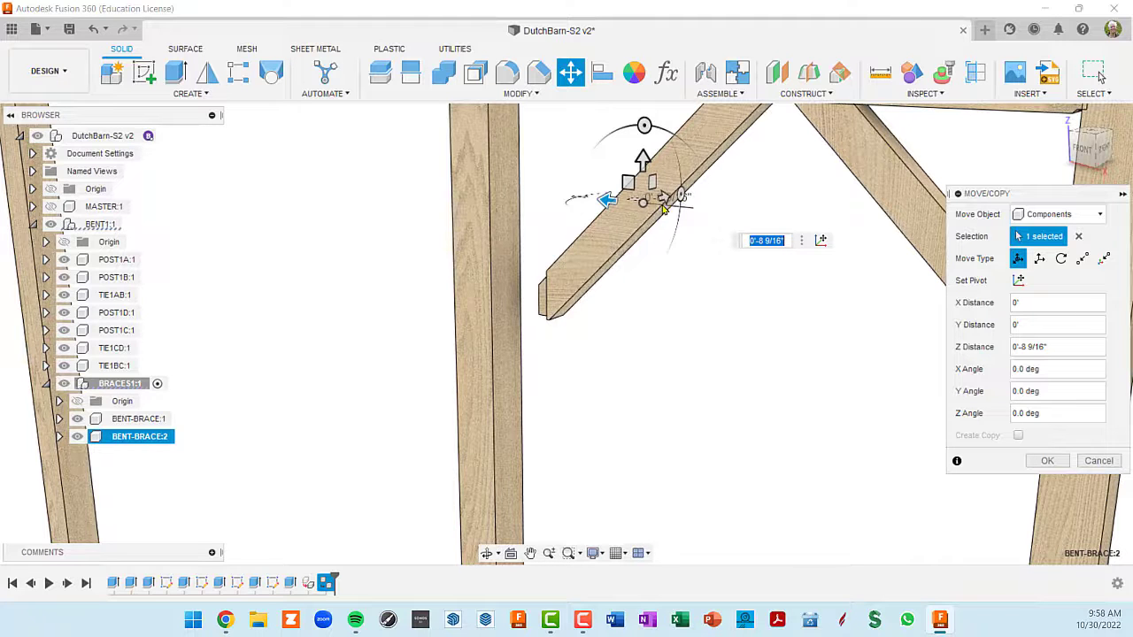
scroll(641, 193, up, 2)
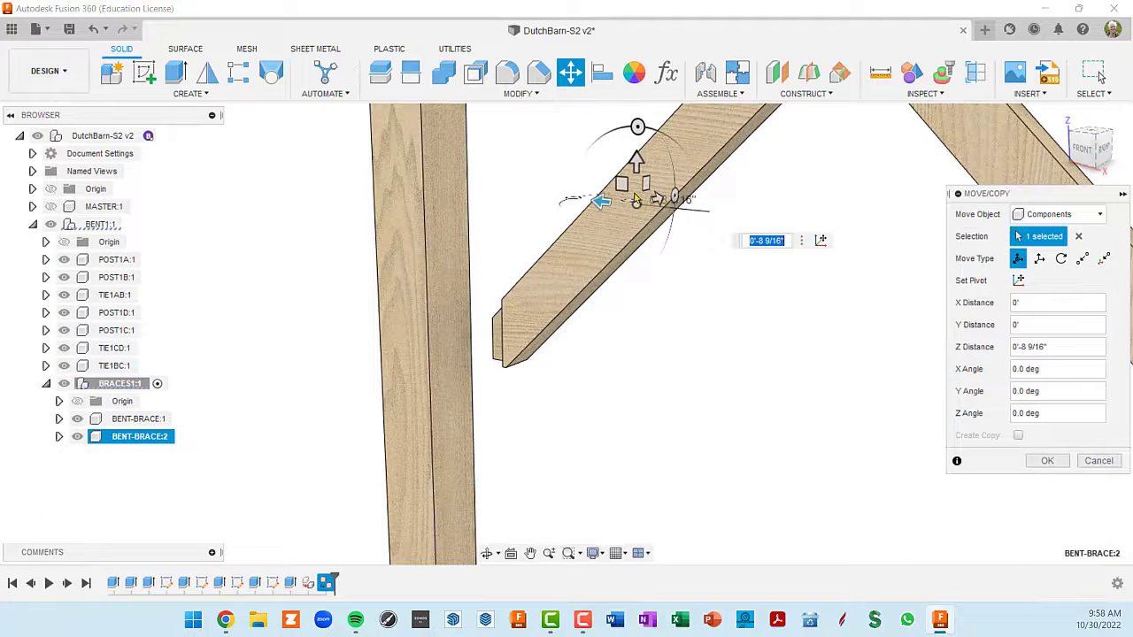
scroll(642, 189, down, 2)
middle_drag(678, 222, 693, 323)
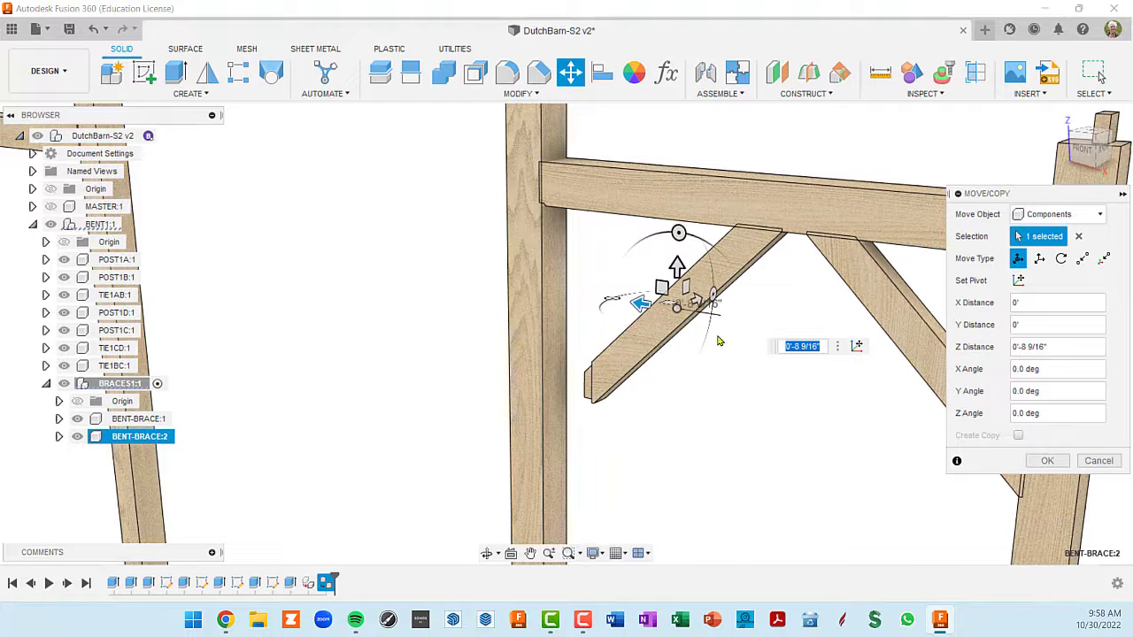
middle_drag(719, 341, 715, 299)
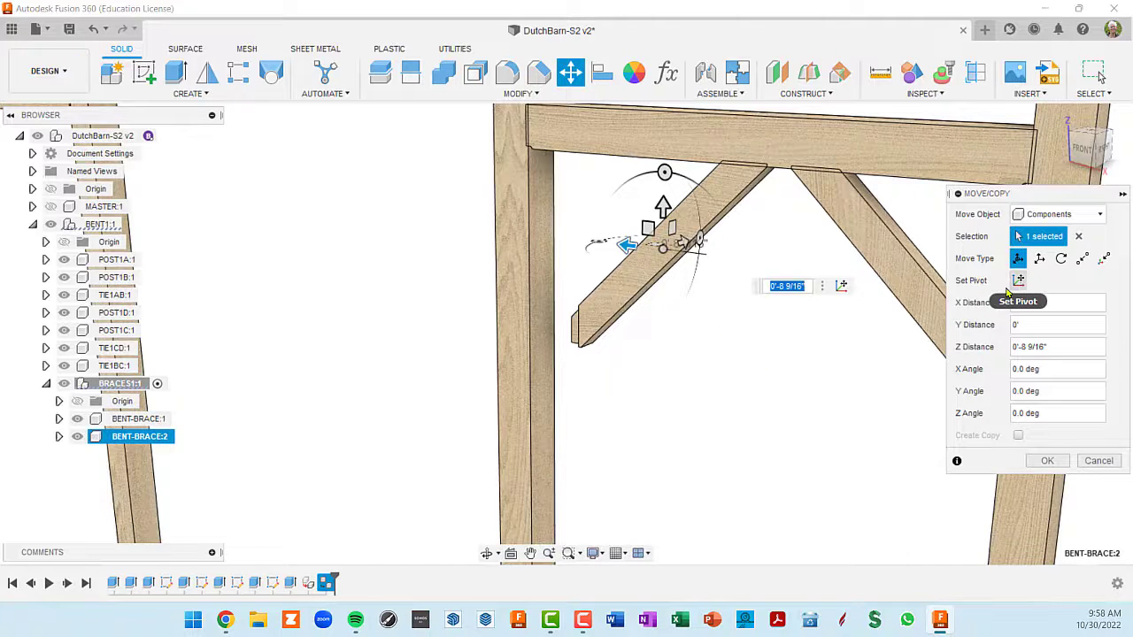
- Place the move pivot on the lowest shoulder corner of the brace copy beside POST1B
click(841, 287)
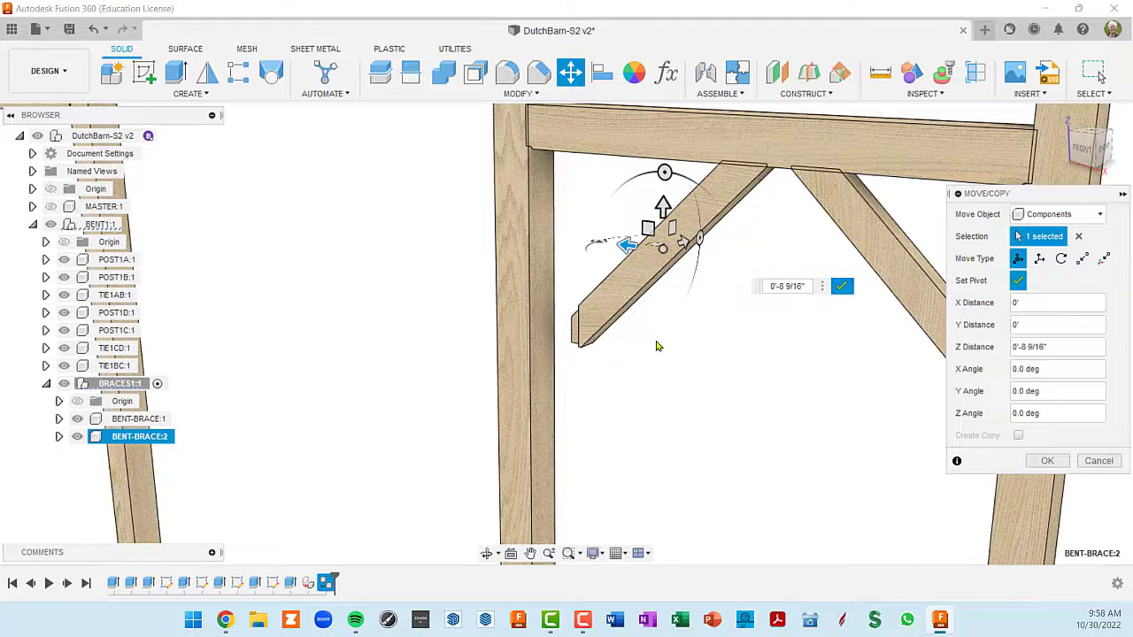
scroll(647, 332, up, 1)
middle_drag(706, 359, 821, 342)
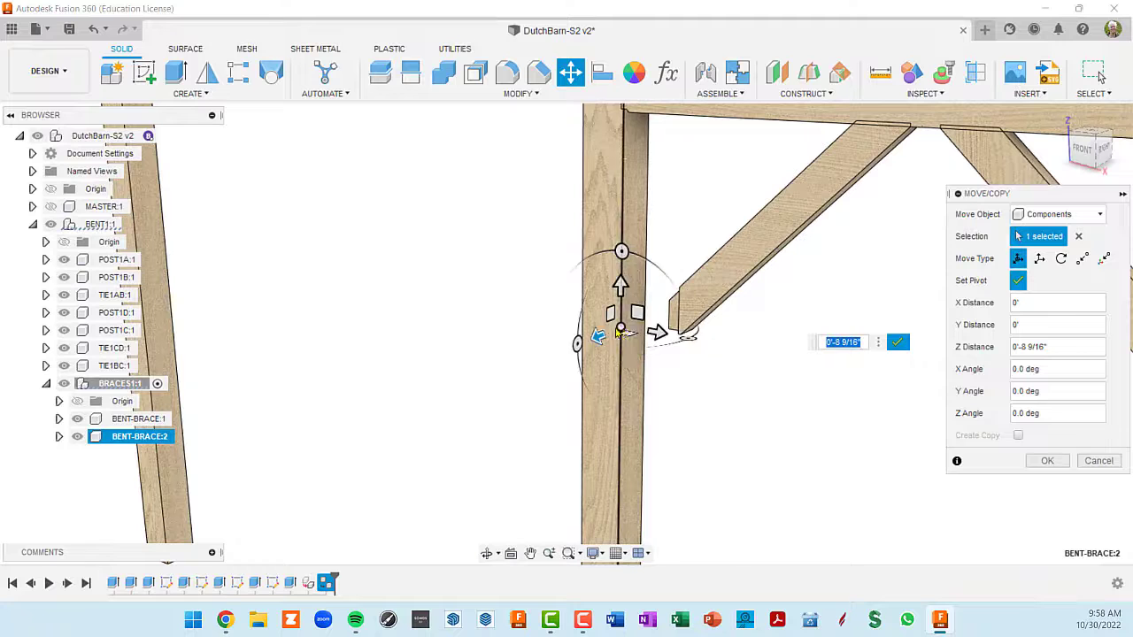
scroll(705, 342, up, 2)
scroll(656, 341, up, 2)
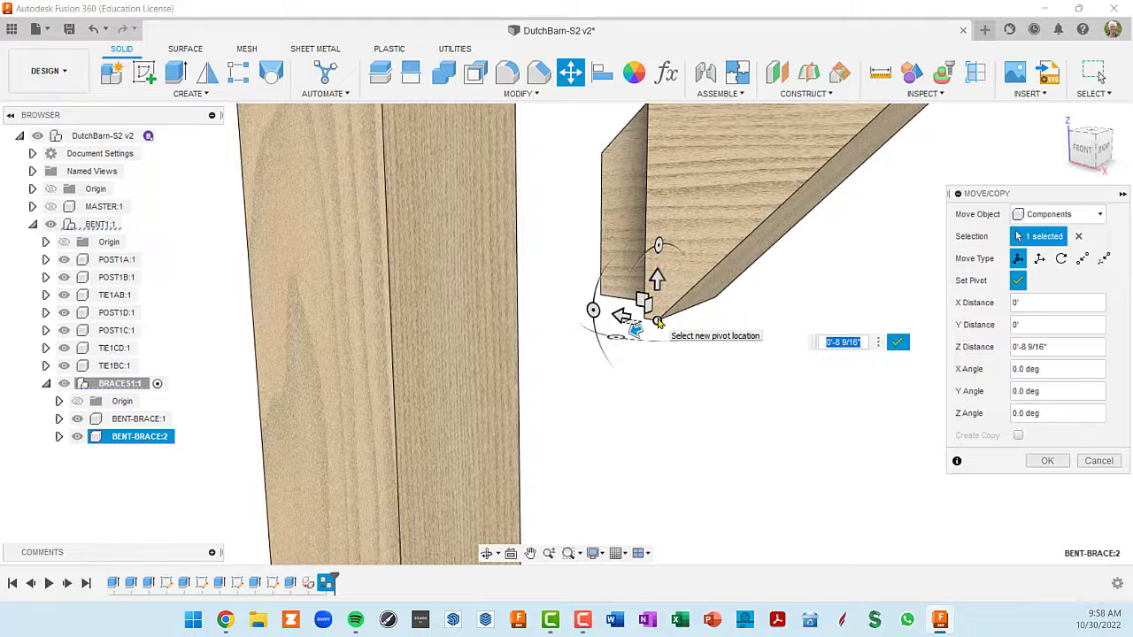
text(0)
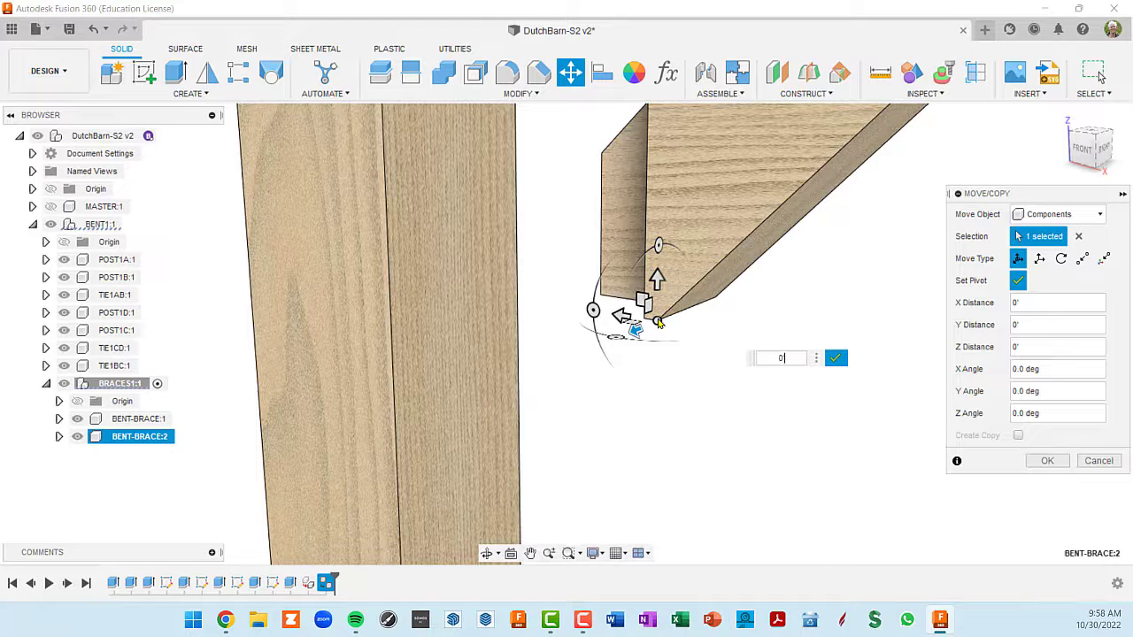
click(843, 358)
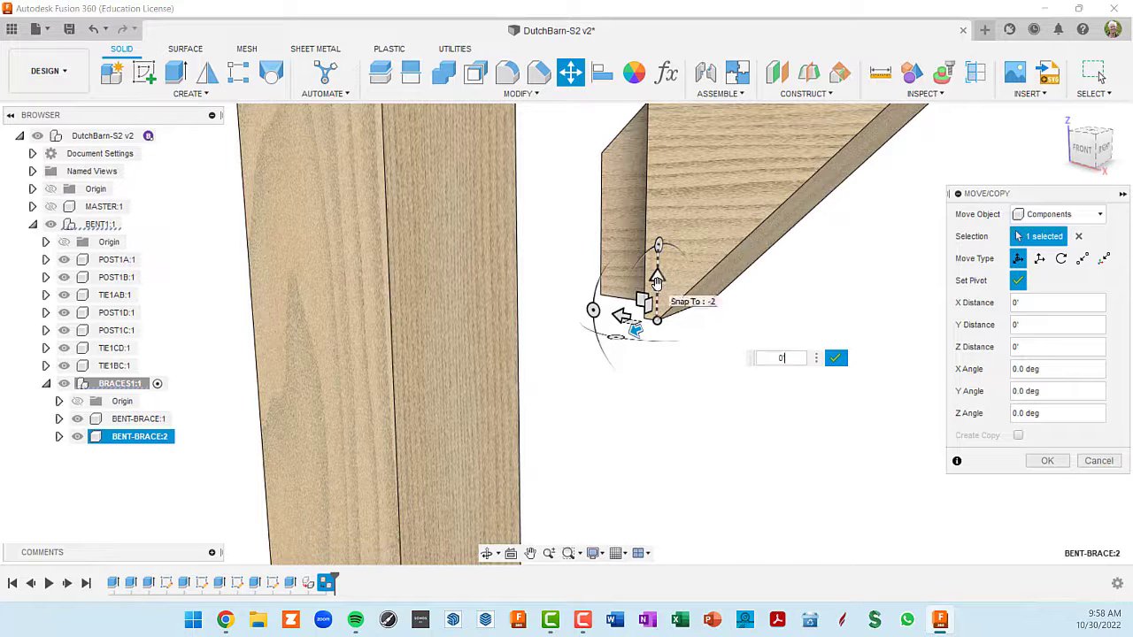
drag(657, 277, 659, 200)
drag(631, 240, 587, 230)
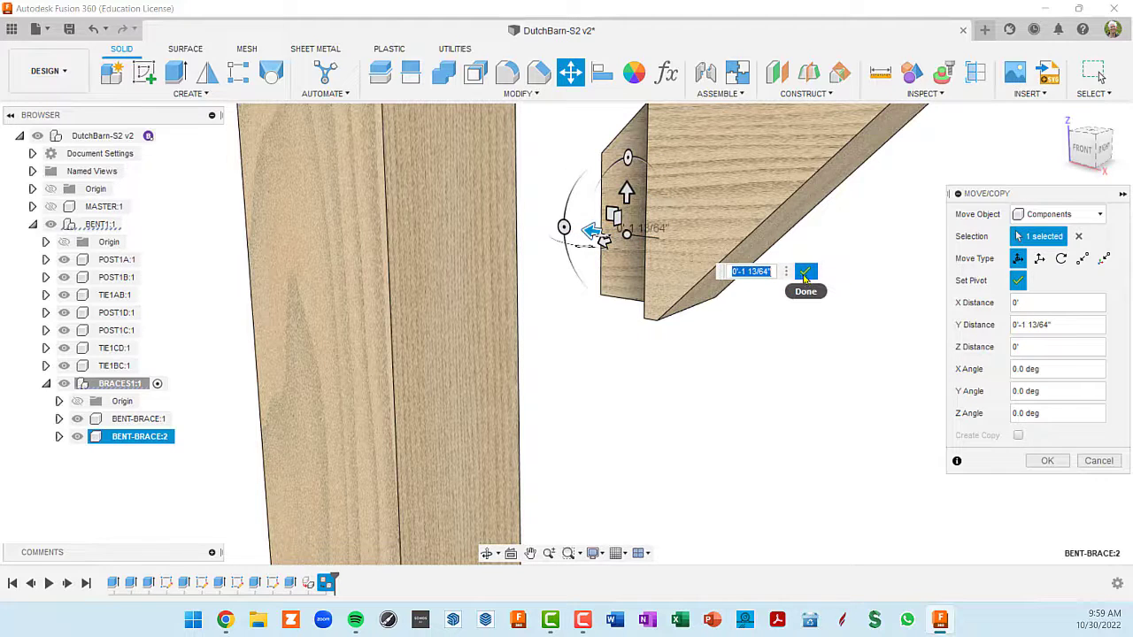
click(805, 276)
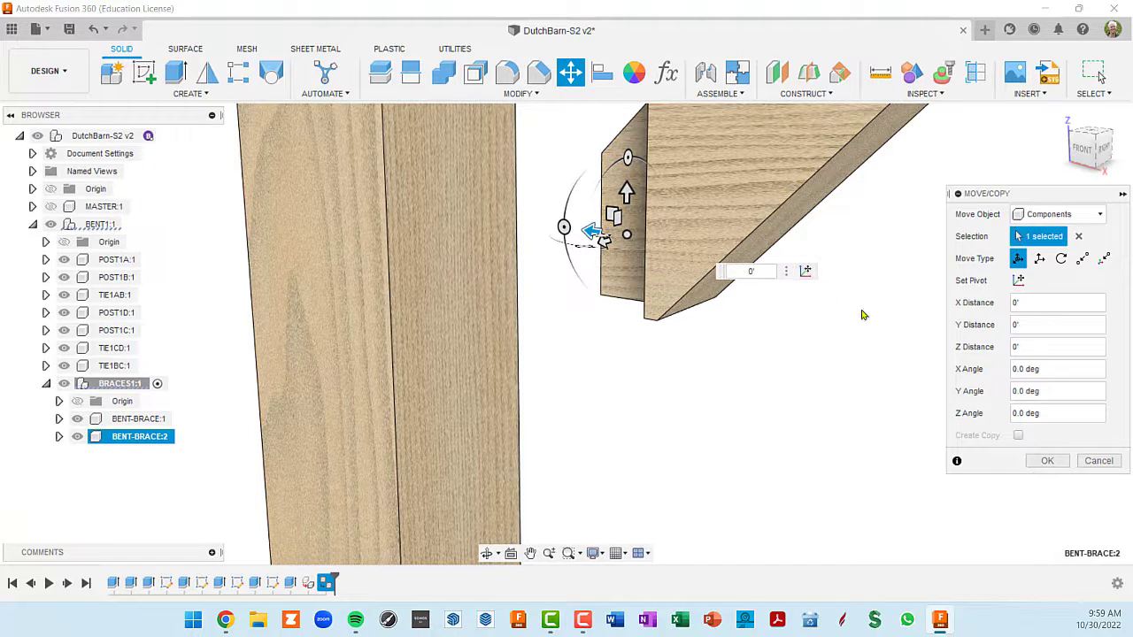
- Reset the move pivot to the brace copy's lowest shoulder corner and finish the pivot placement
click(805, 272)
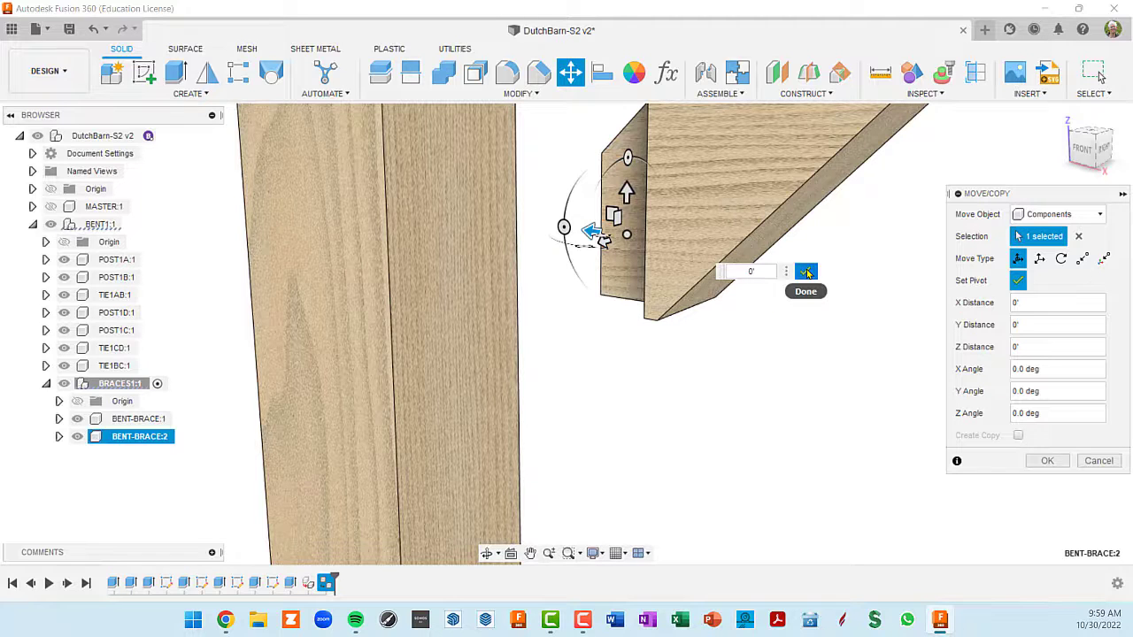
click(658, 321)
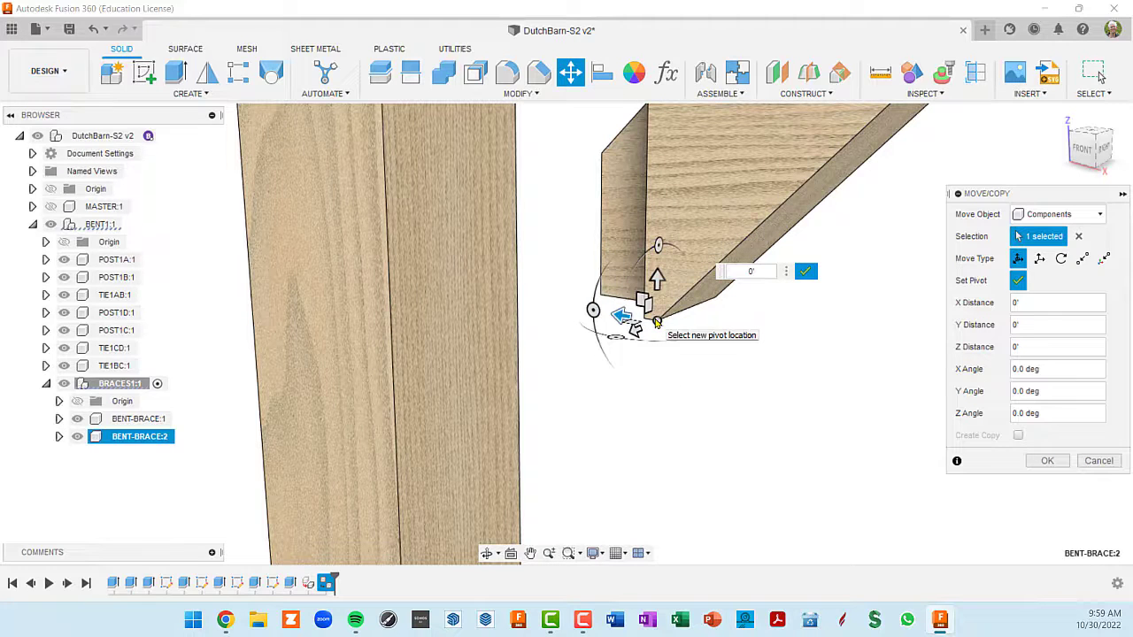
click(656, 322)
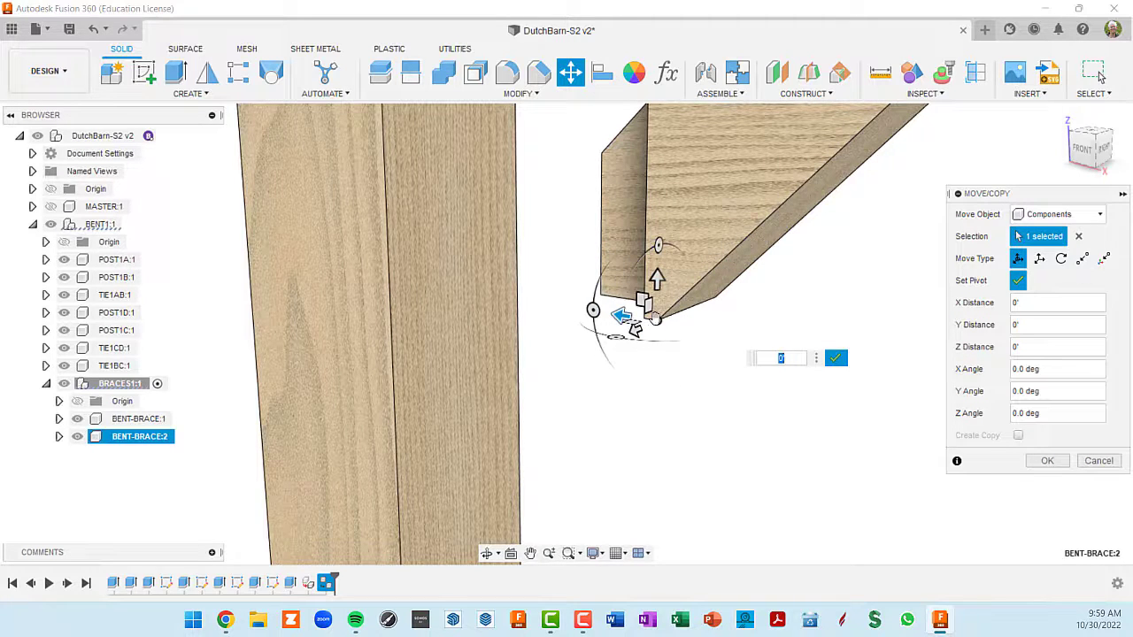
click(838, 360)
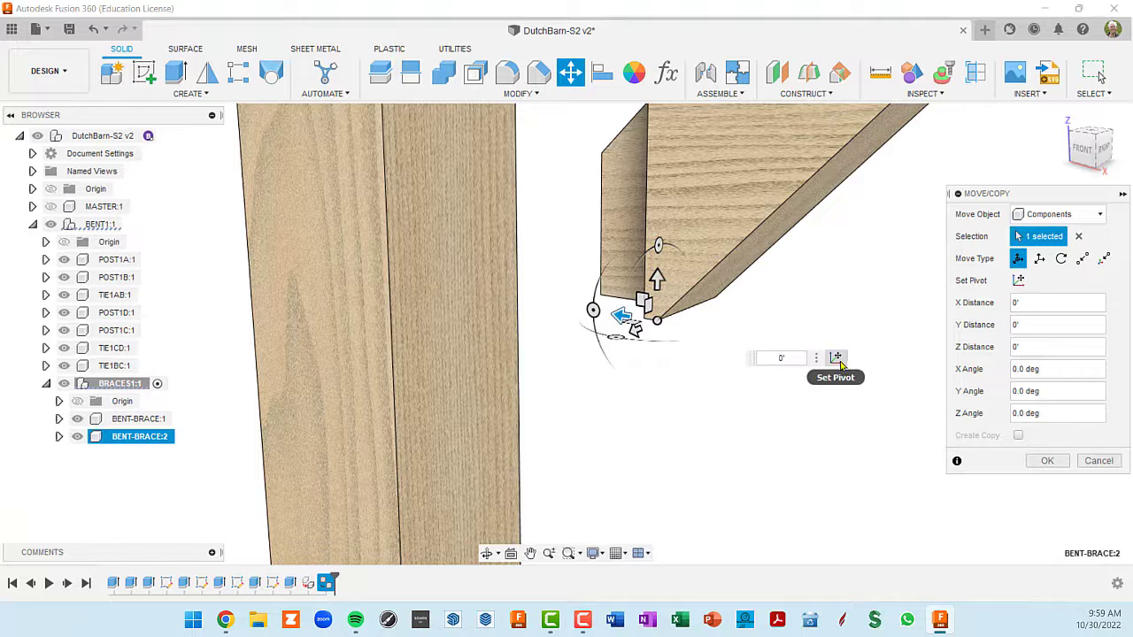
- Slide the brace copy along Y by 11 25/32", snapping its shoulder to the face of POST1B, and apply the move
scroll(817, 376, down, 4)
middle_drag(758, 284, 685, 259)
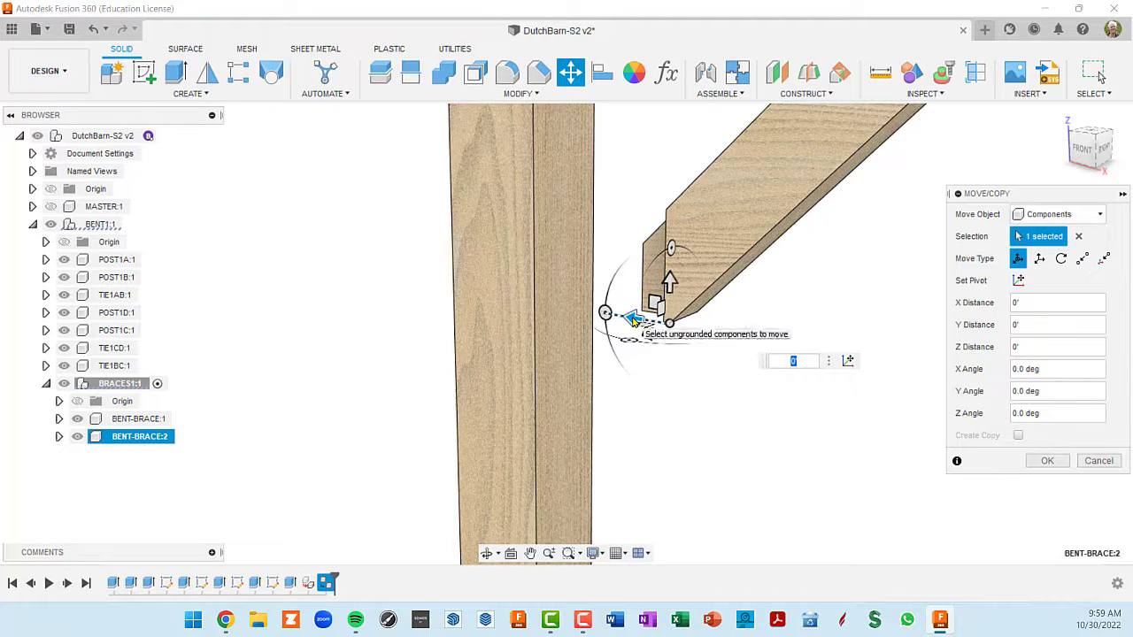
drag(632, 319, 591, 311)
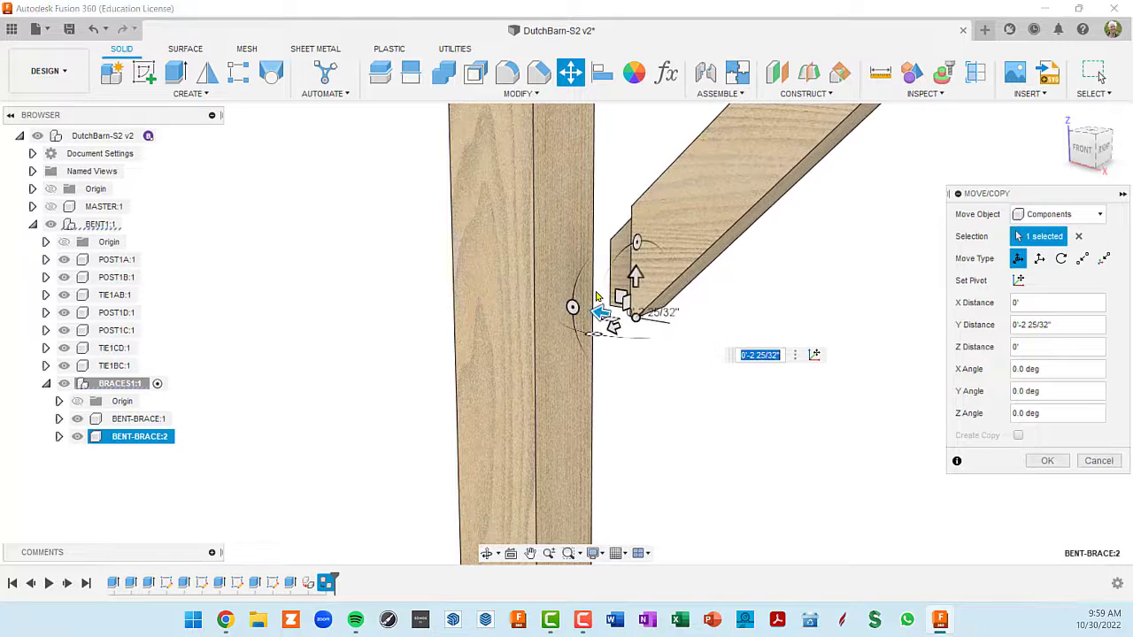
click(556, 225)
scroll(546, 326, up, 4)
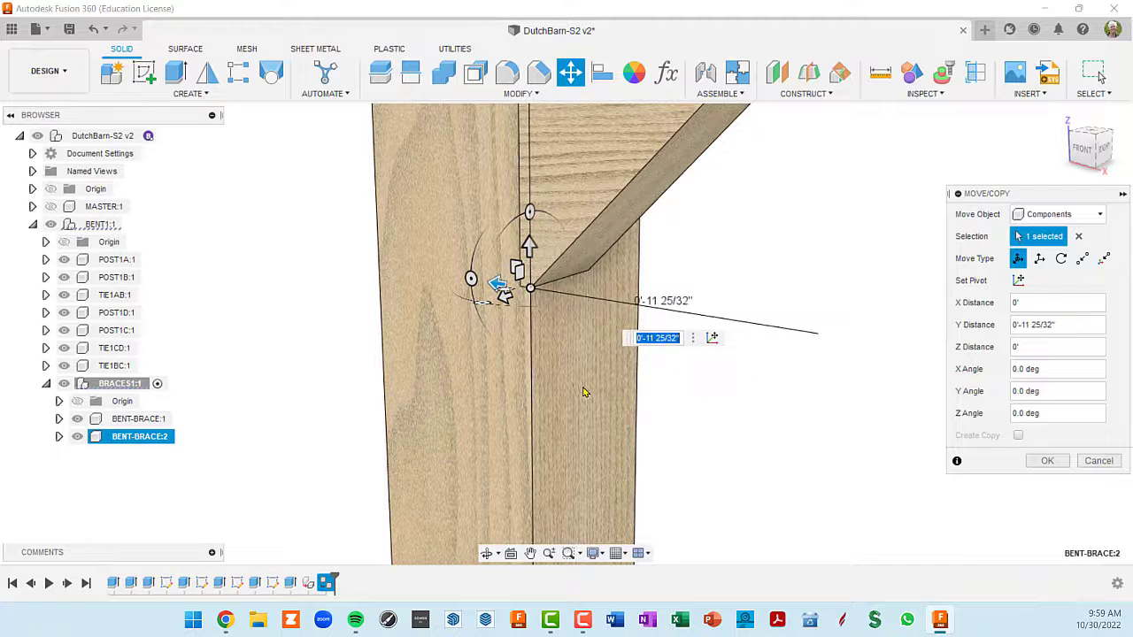
scroll(573, 394, down, 1)
scroll(574, 394, down, 4)
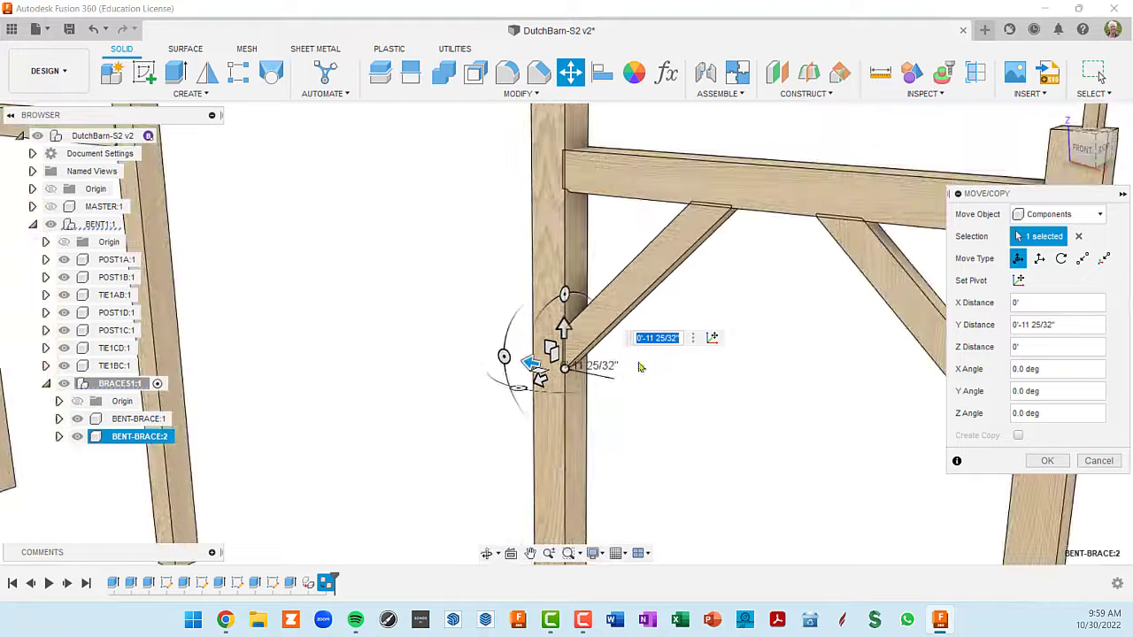
click(1047, 461)
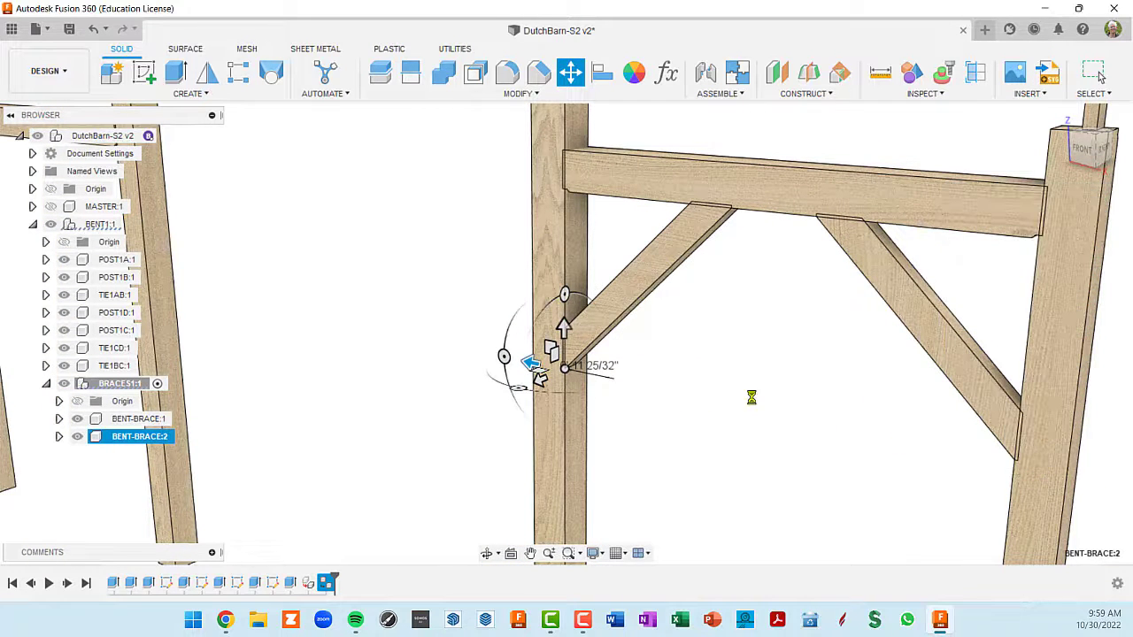
- Copy BENT-BRACE:1 and paste it into BRACES1 as another linked brace instance
scroll(751, 398, down, 5)
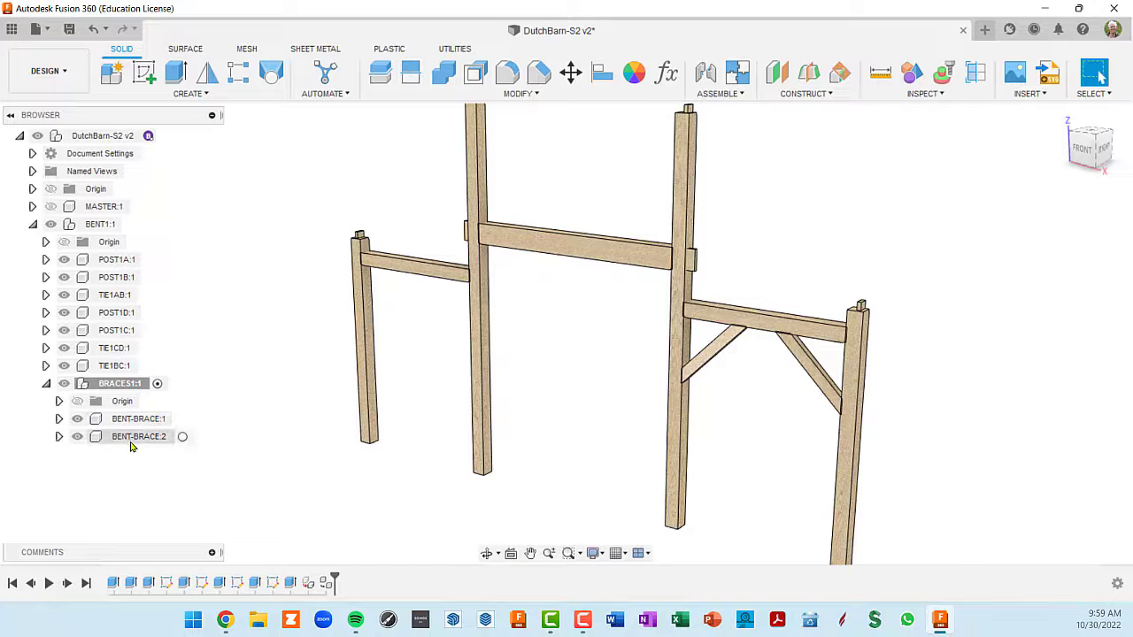
middle_drag(727, 394, 764, 357)
scroll(766, 359, up, 2)
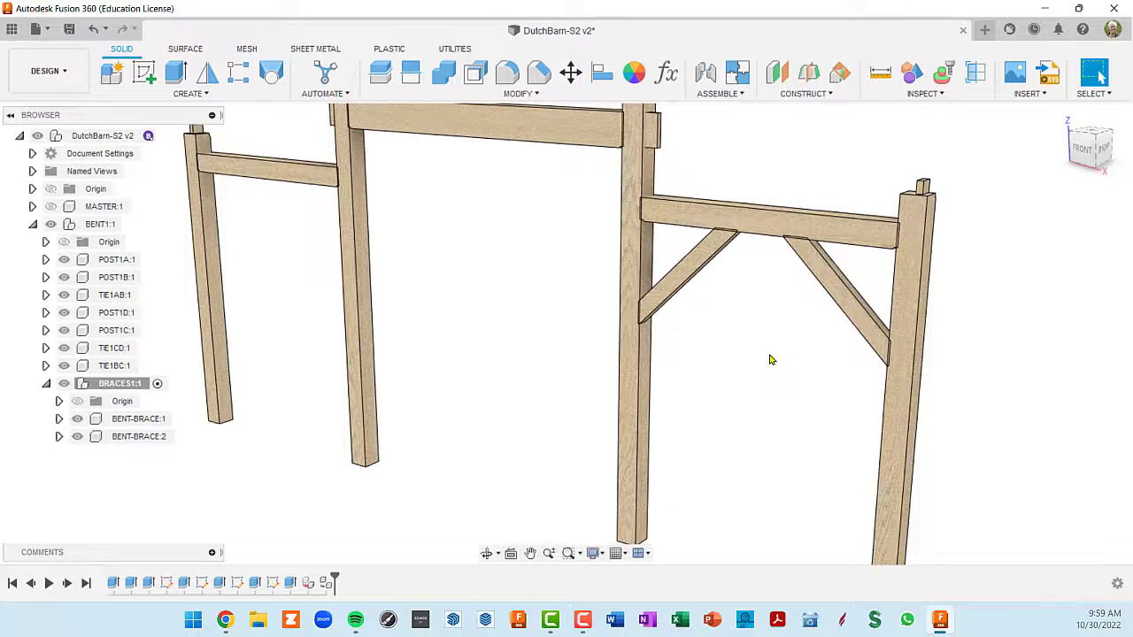
scroll(768, 360, down, 1)
click(129, 422)
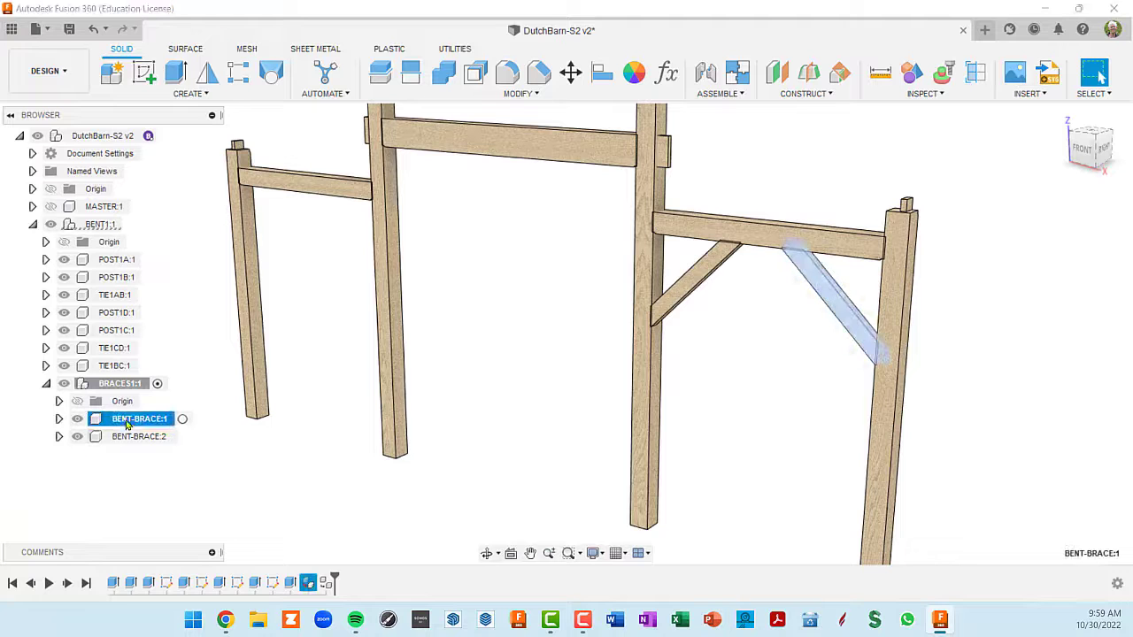
right_click(130, 421)
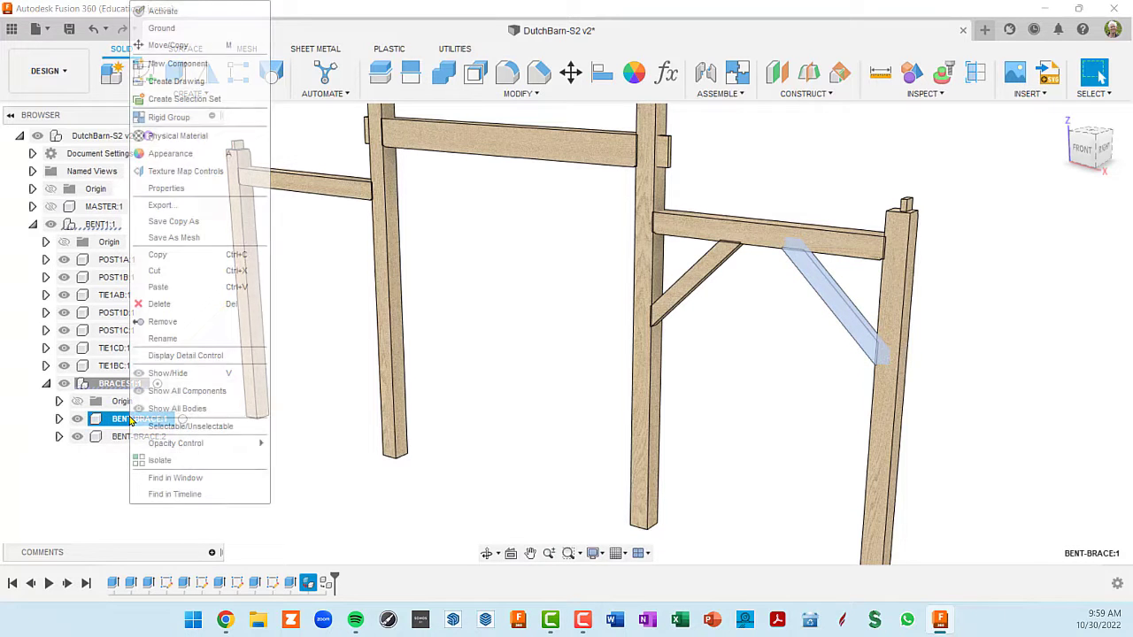
click(172, 256)
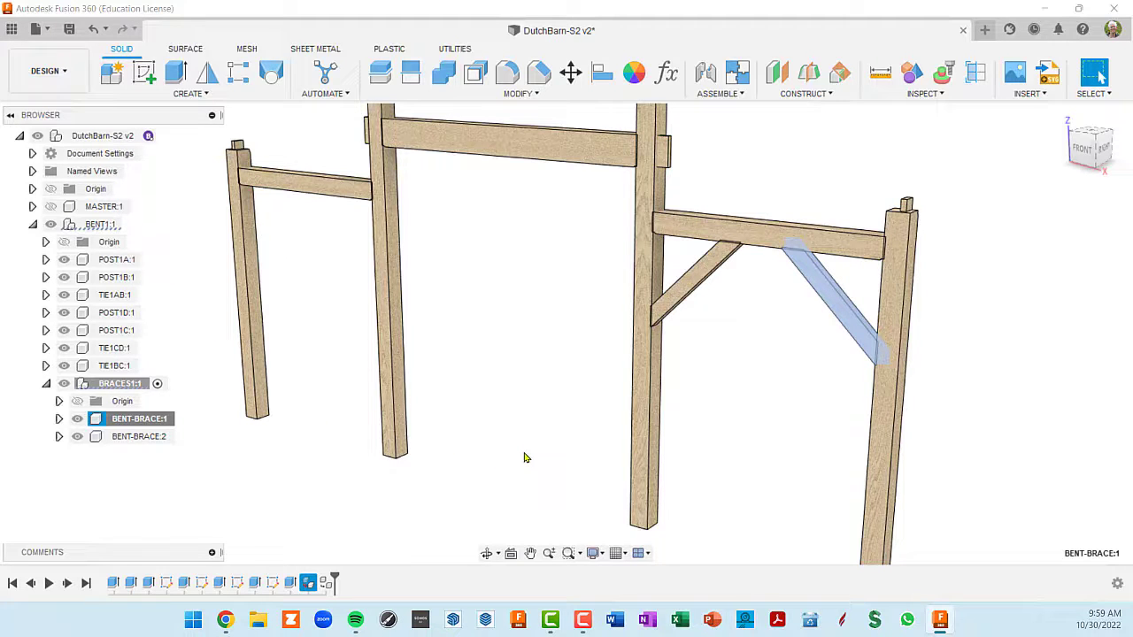
key(ctrl+v)
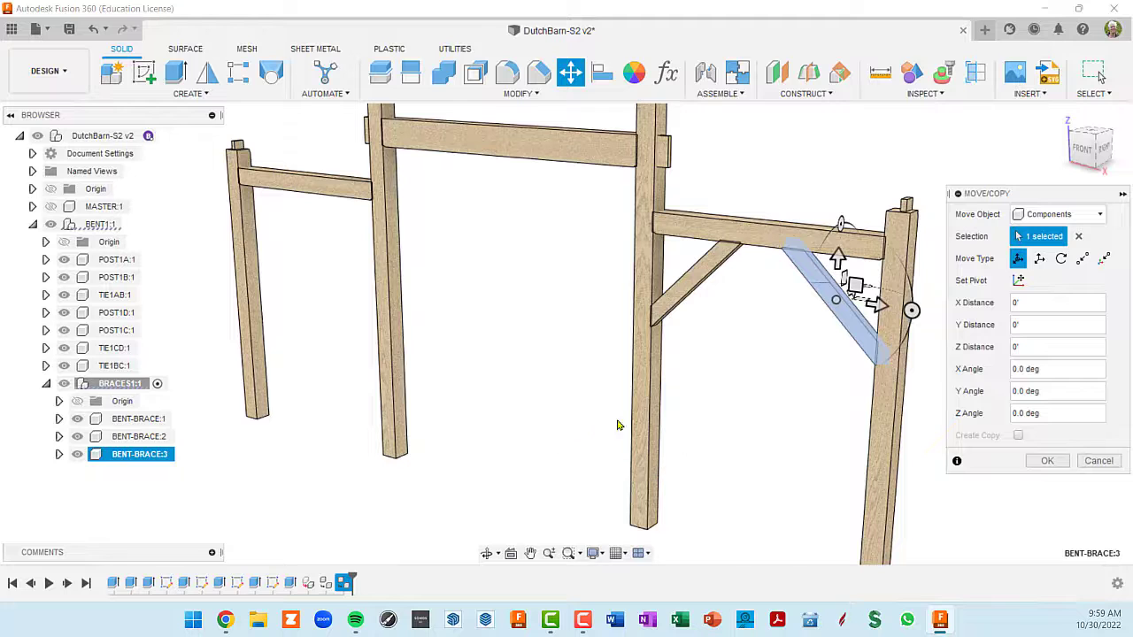
- Move the newly pasted brace about -8'-10 15/16" in X, past POST1B into the central bay
drag(878, 305, 609, 263)
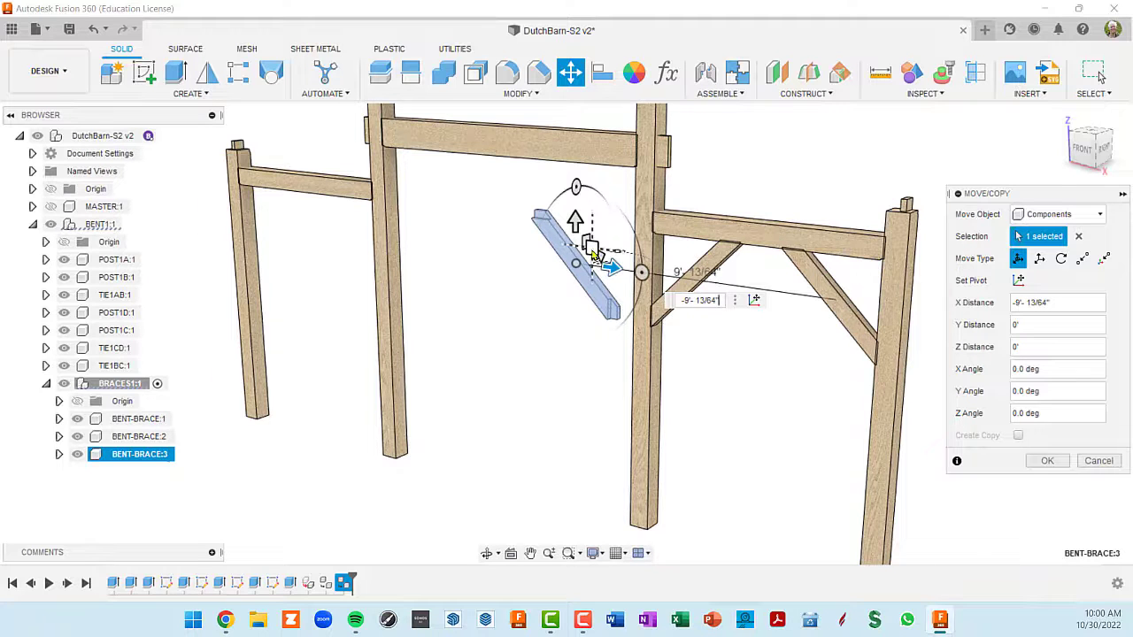
scroll(594, 254, up, 2)
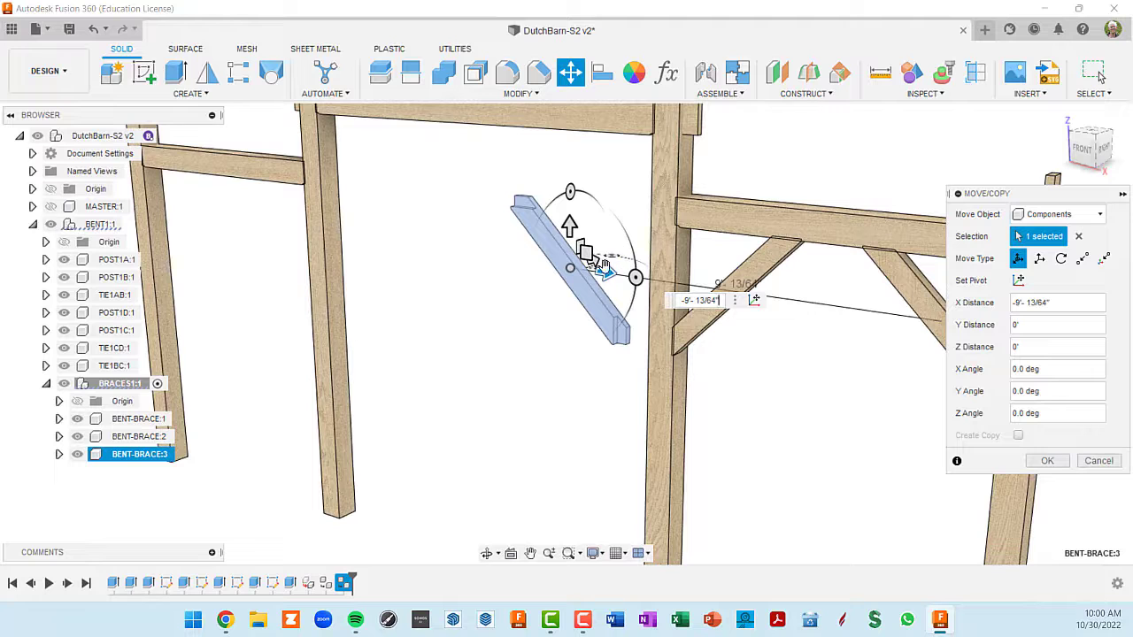
mouse_move(606, 281)
mouse_down()
mouse_move(646, 276)
mouse_move(589, 276)
mouse_move(703, 281)
mouse_move(617, 292)
mouse_move(639, 290)
mouse_move(630, 302)
mouse_move(607, 290)
mouse_up()
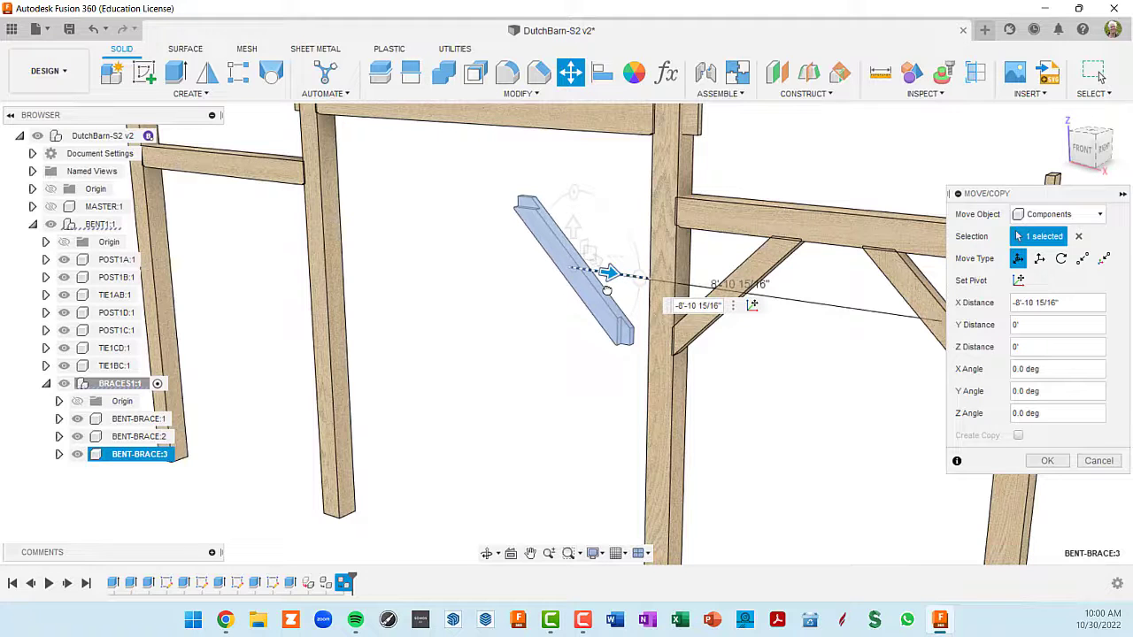
drag(607, 291, 607, 290)
- Place the move pivot on the lowest corner of the third brace, at its shoulder below the tenon
shift+middle_drag(637, 362, 678, 338)
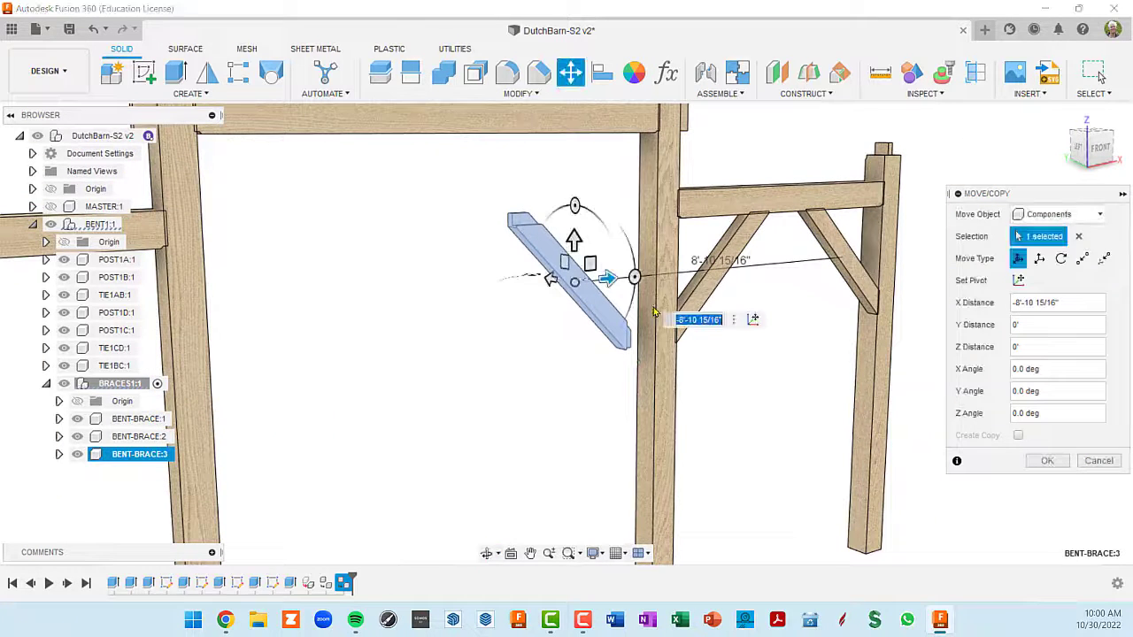
click(753, 319)
click(644, 350)
scroll(643, 352, up, 3)
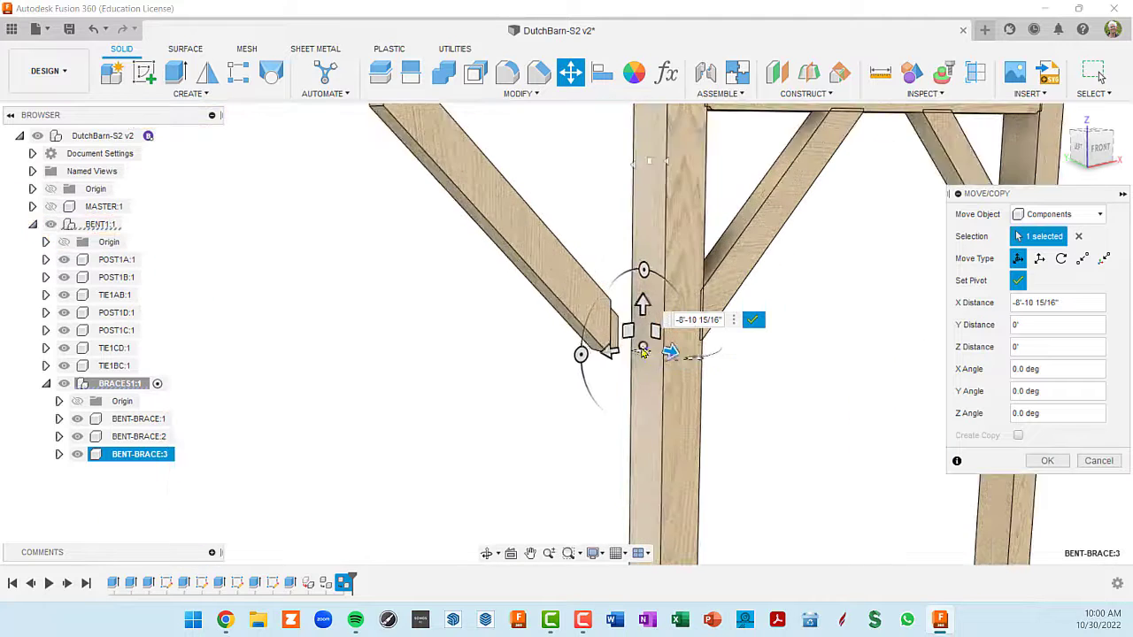
scroll(644, 352, up, 4)
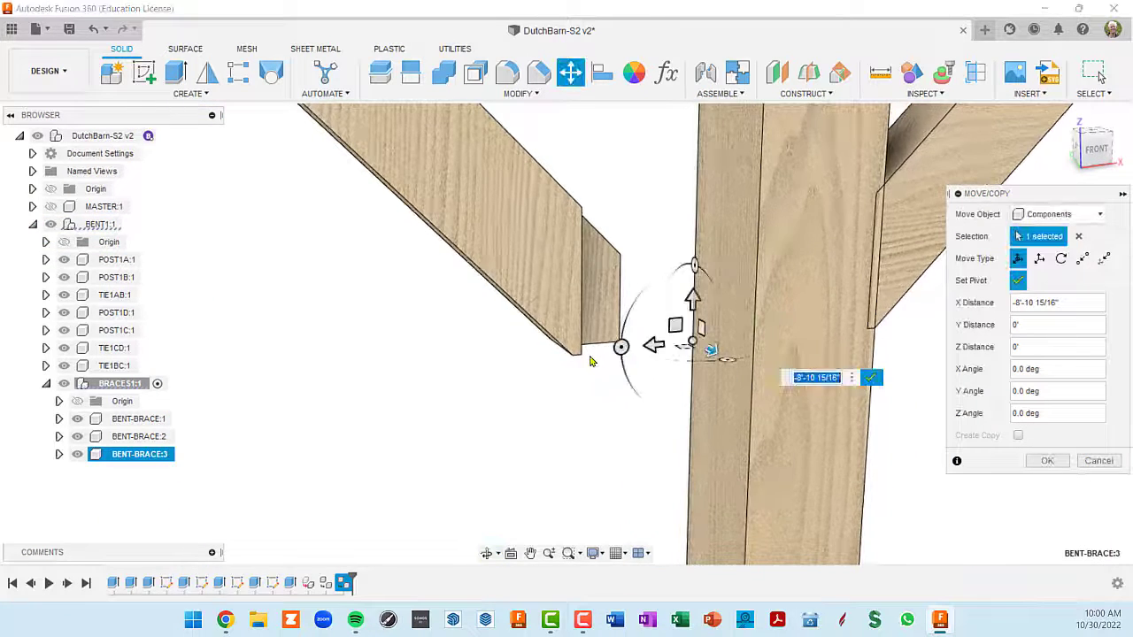
scroll(581, 359, up, 2)
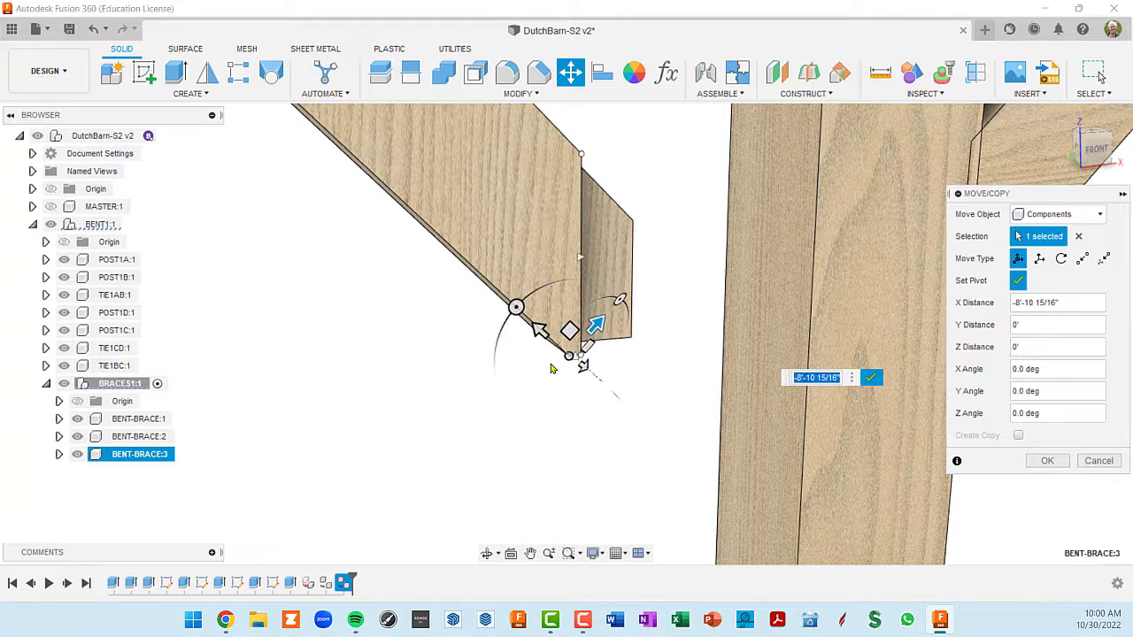
scroll(571, 355, up, 2)
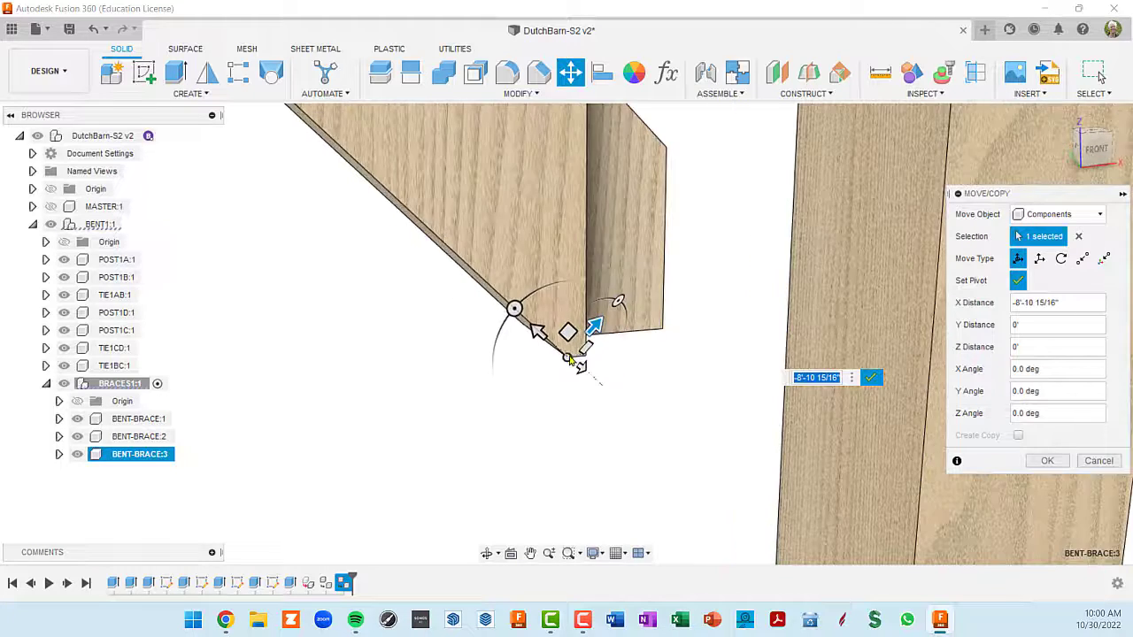
shift+middle_drag(571, 359, 465, 354)
scroll(680, 396, up, 3)
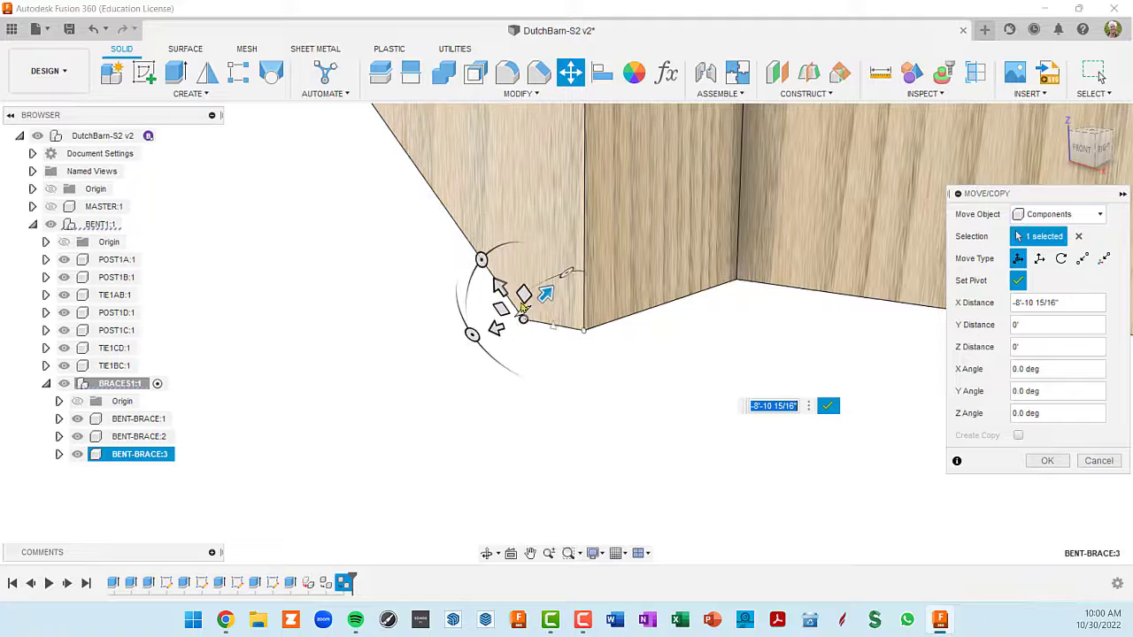
click(524, 321)
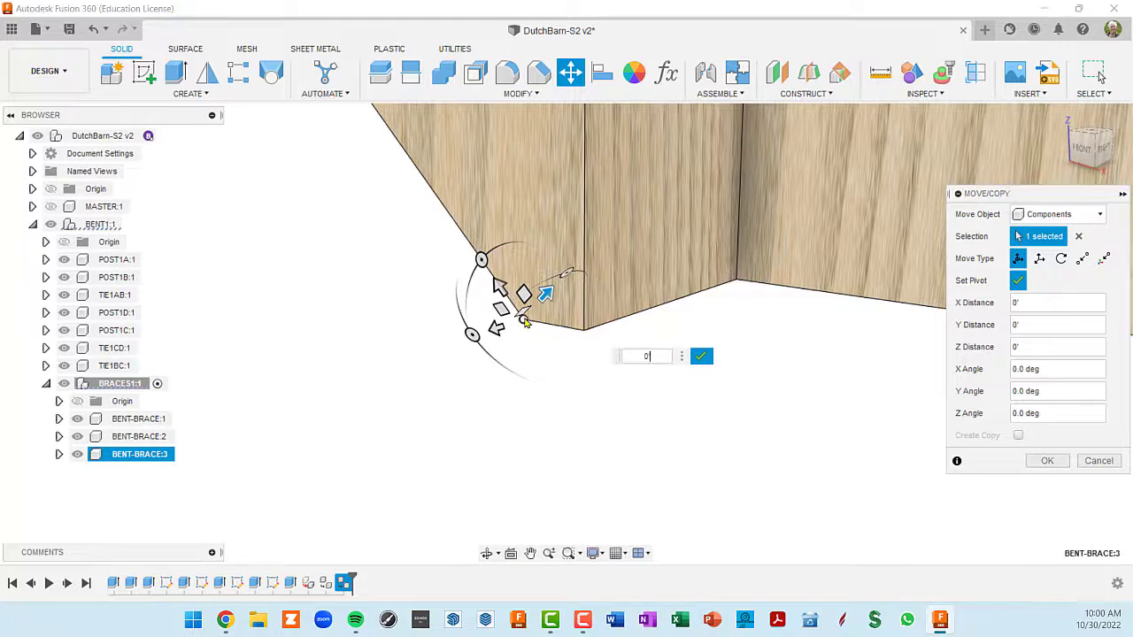
- Rotate the third brace's move pivot 45° about Z so its axes align with the bent, and finish setting the pivot
drag(481, 260, 463, 311)
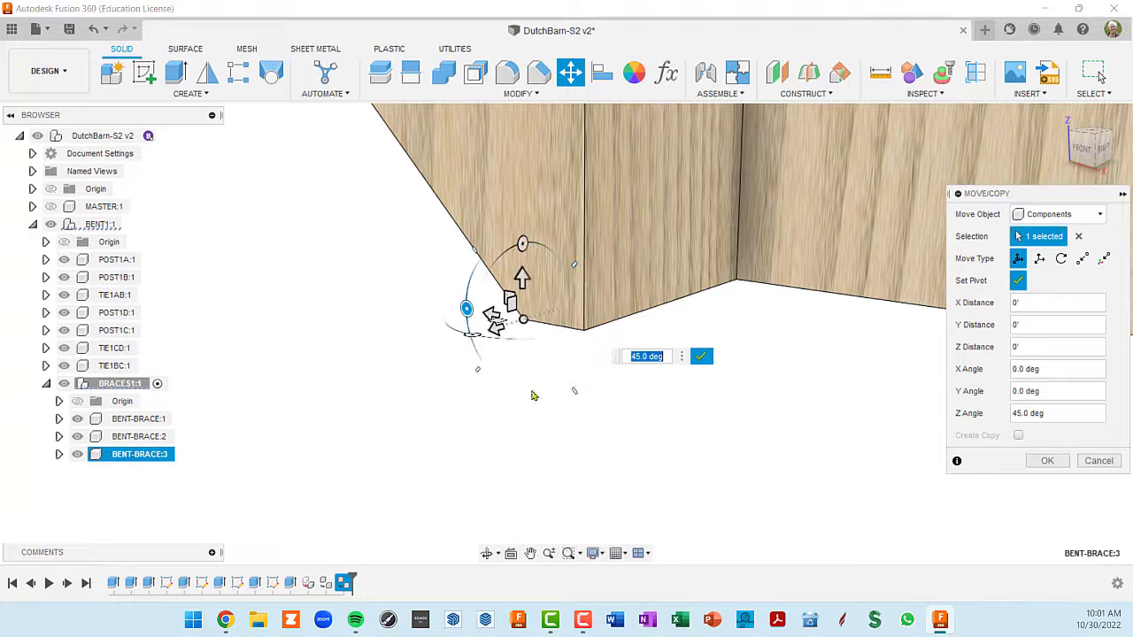
shift+middle_drag(558, 395, 609, 365)
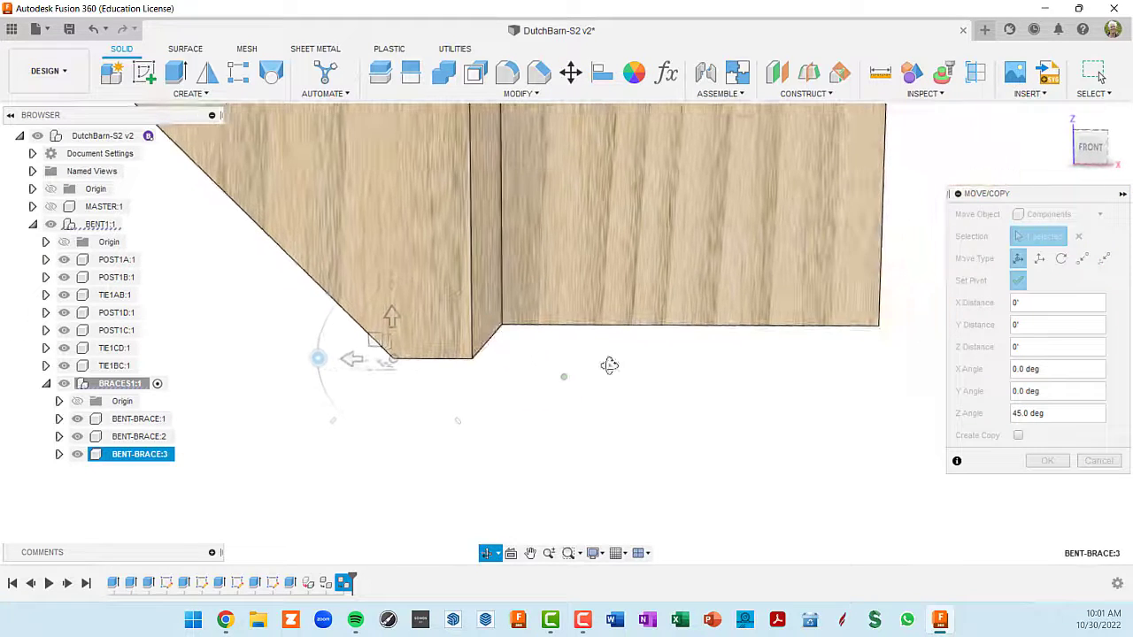
shift+middle_drag(447, 361, 413, 383)
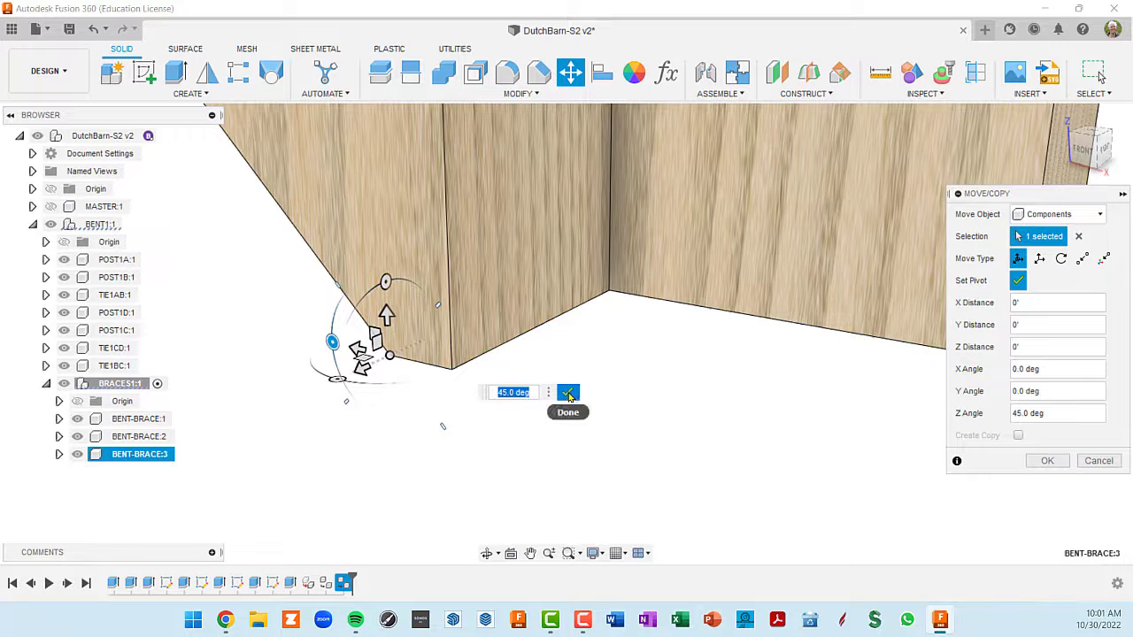
click(568, 395)
scroll(576, 407, down, 5)
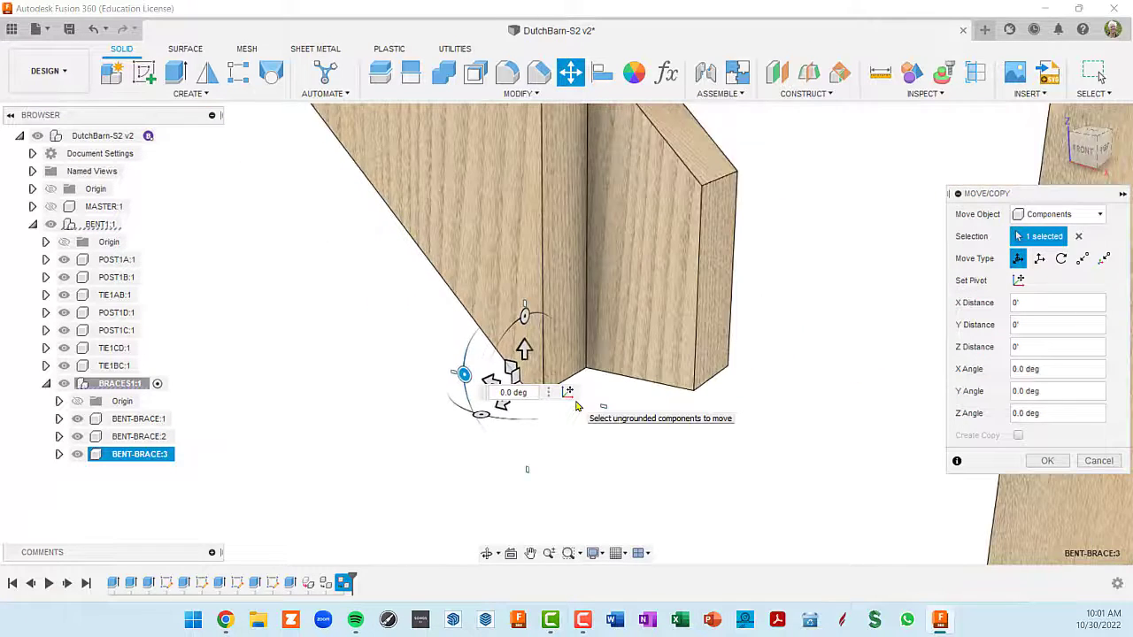
- Slide the third brace along Y by -0'-10 15/16", snapping its shoulder to the face of POST1B, and apply the move
middle_drag(650, 404, 704, 386)
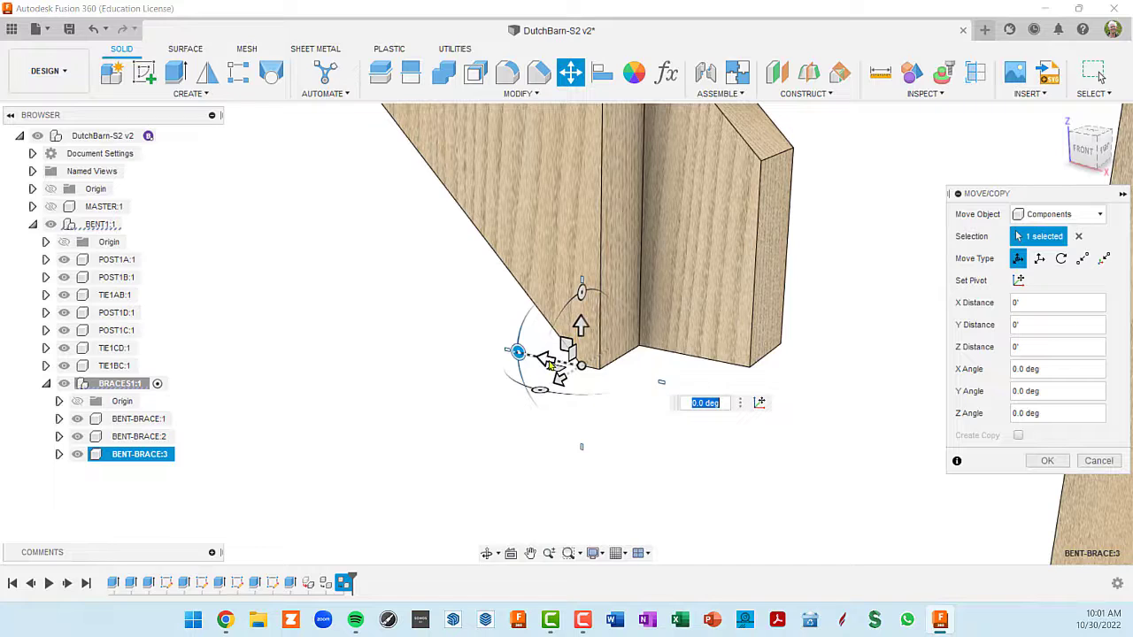
drag(547, 363, 753, 422)
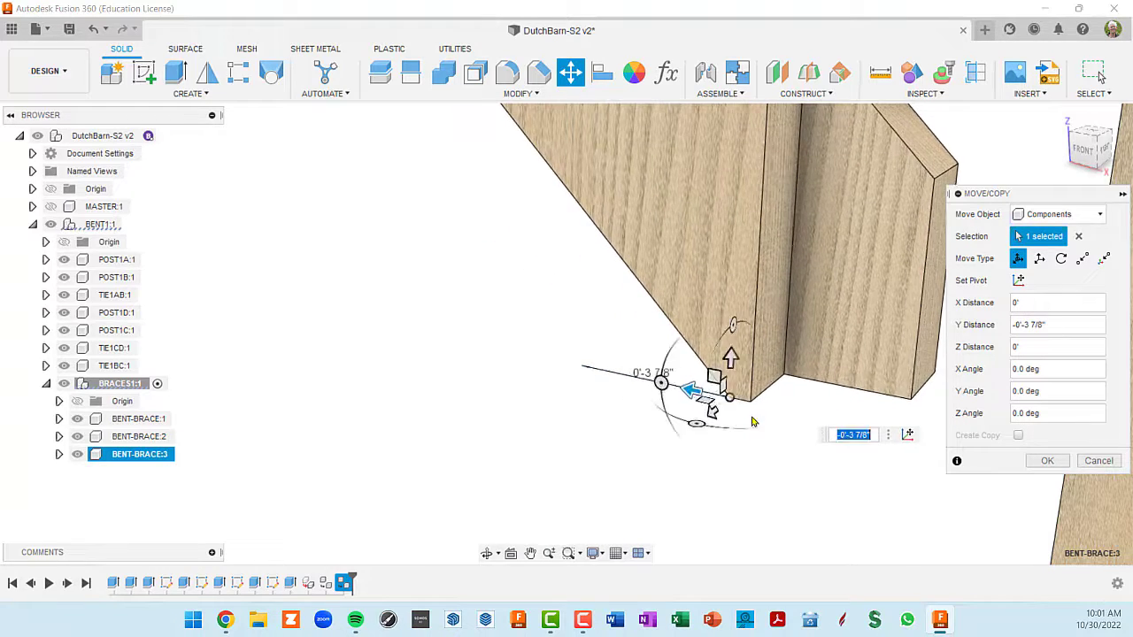
shift+middle_drag(752, 422, 581, 372)
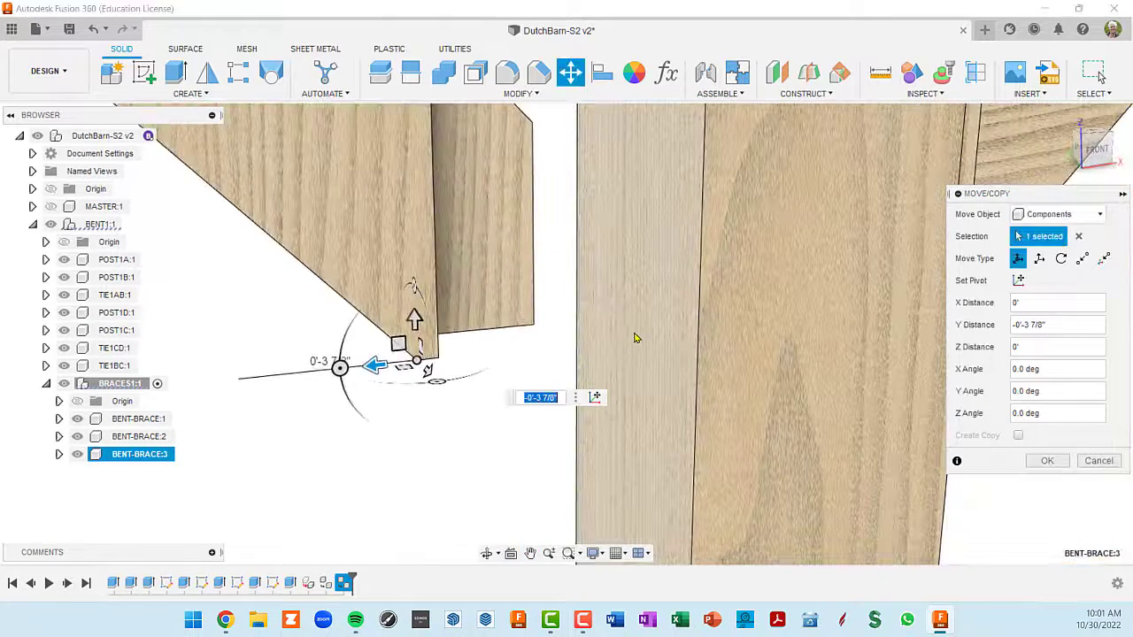
drag(375, 365, 635, 331)
scroll(661, 349, down, 4)
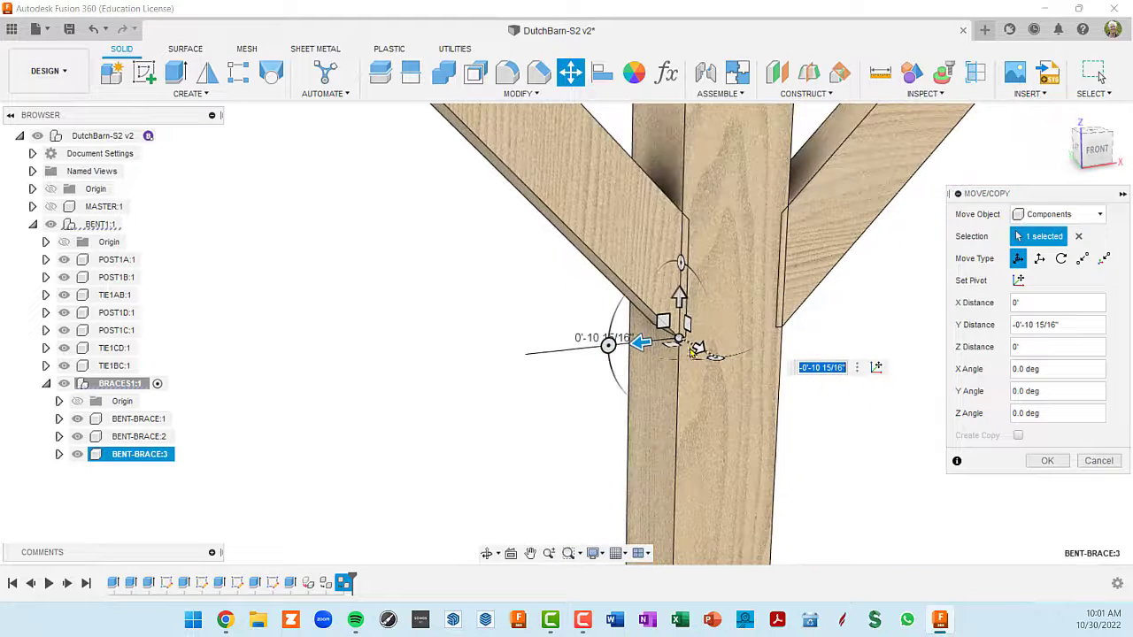
shift+middle_drag(702, 331, 713, 361)
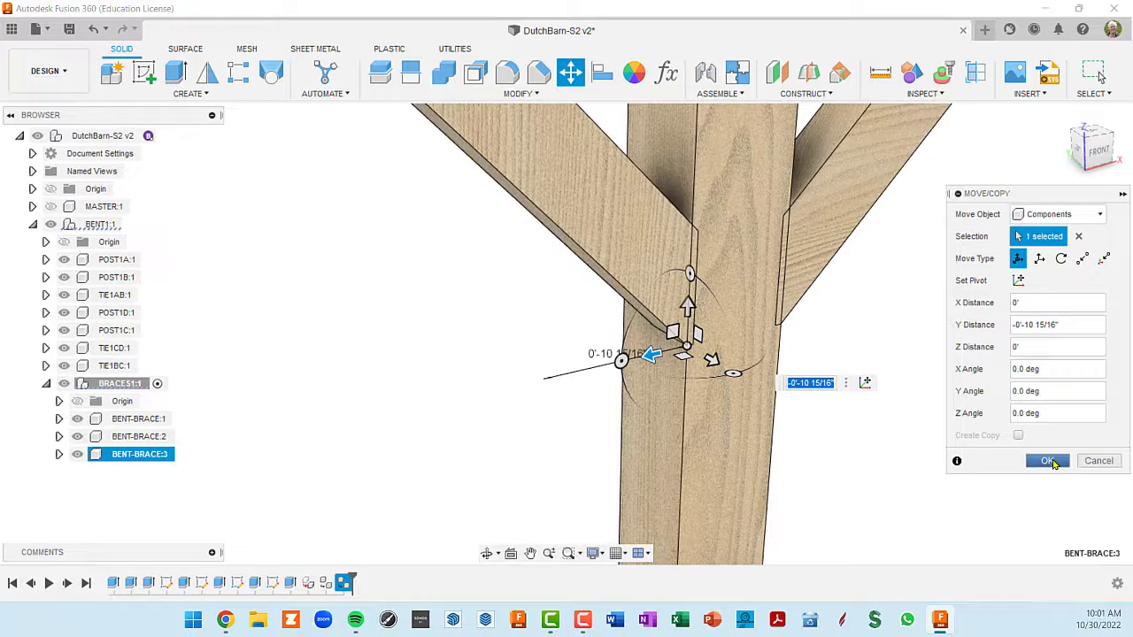
click(1047, 461)
- Start moving BENT-BRACE:3 again and raise it vertically by about 4 13/64" along POST1B
scroll(837, 412, down, 2)
shift+middle_drag(837, 412, 749, 364)
shift+middle_drag(702, 324, 681, 356)
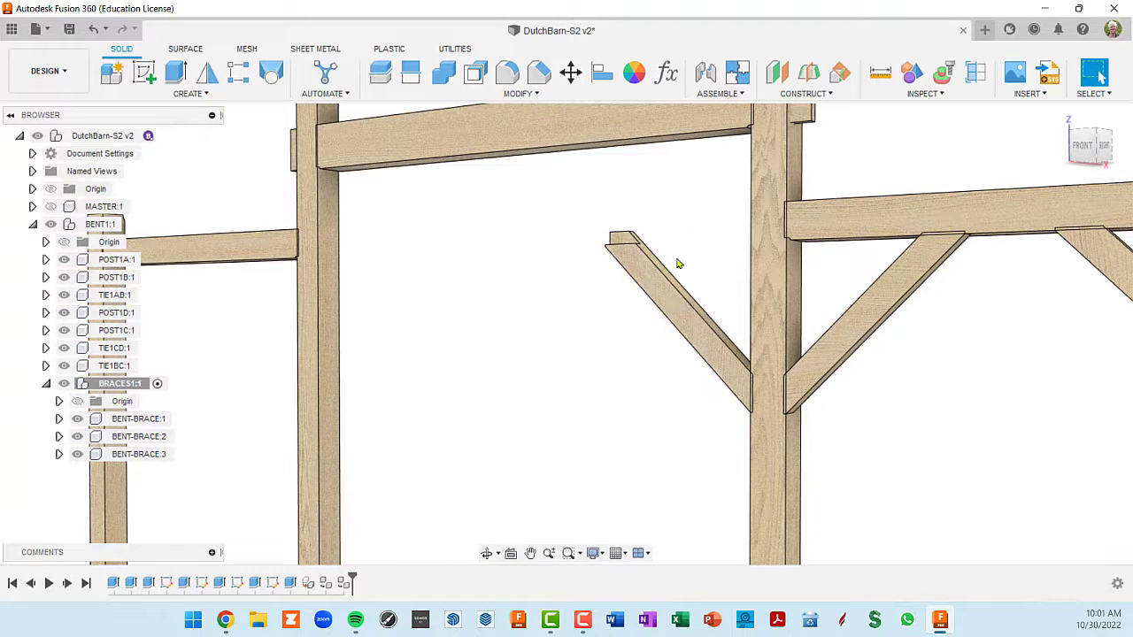
shift+middle_drag(678, 309, 670, 314)
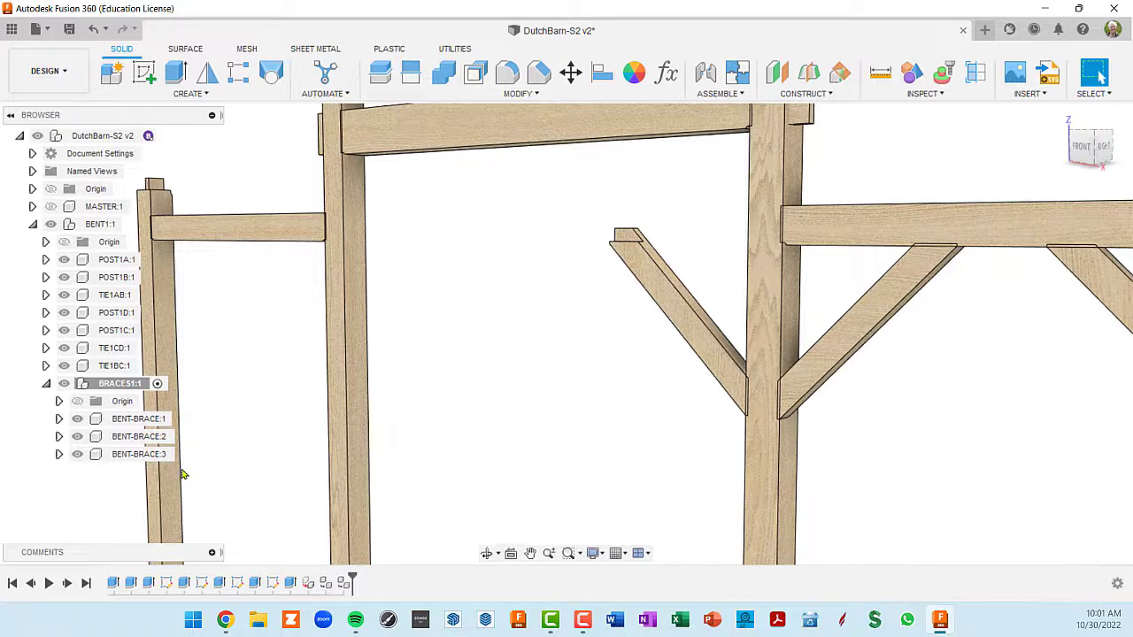
click(137, 455)
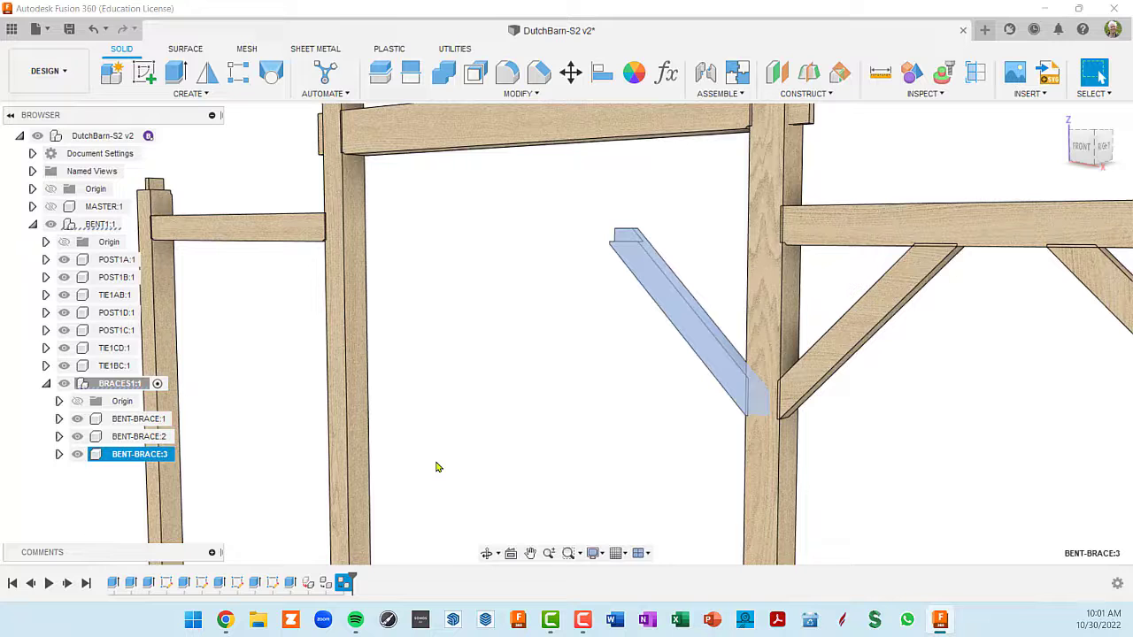
key(m)
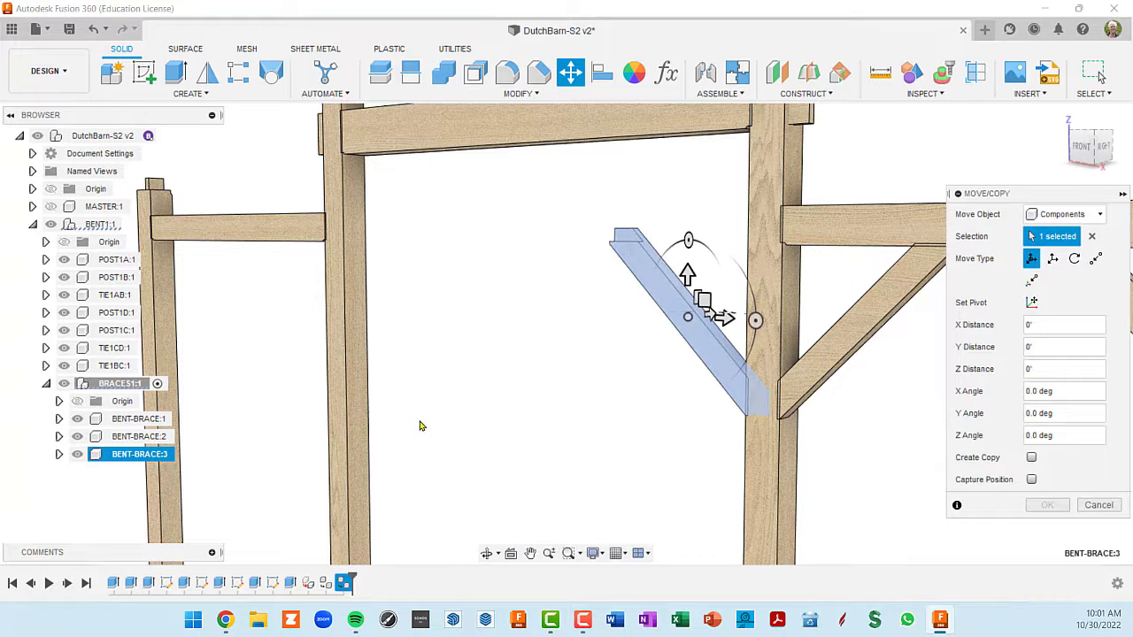
middle_drag(706, 298, 717, 340)
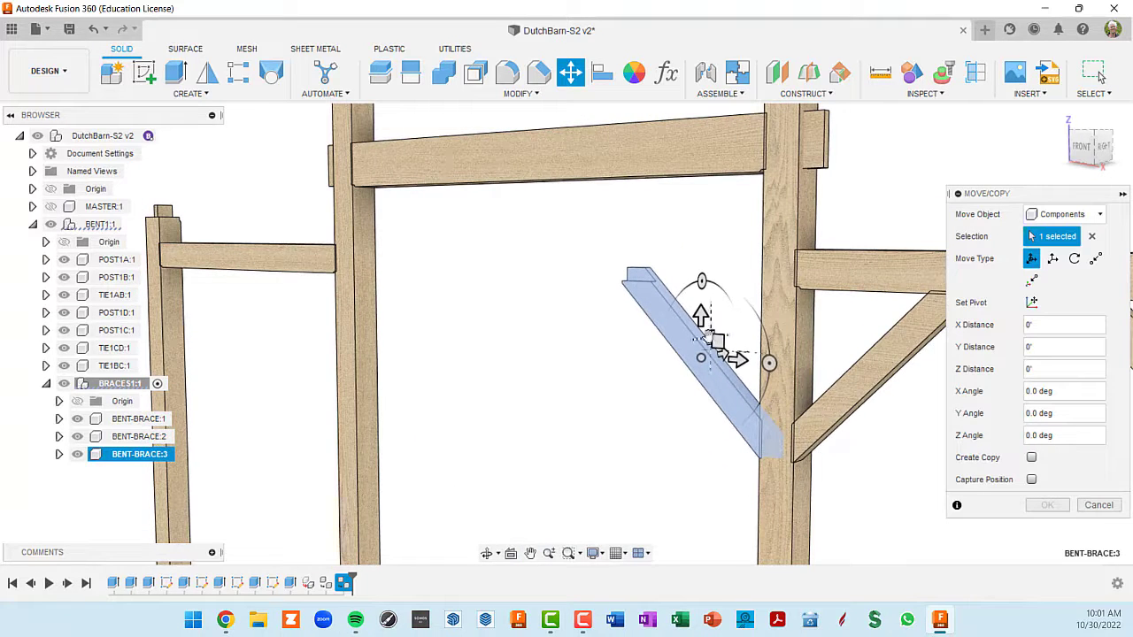
drag(704, 324, 701, 301)
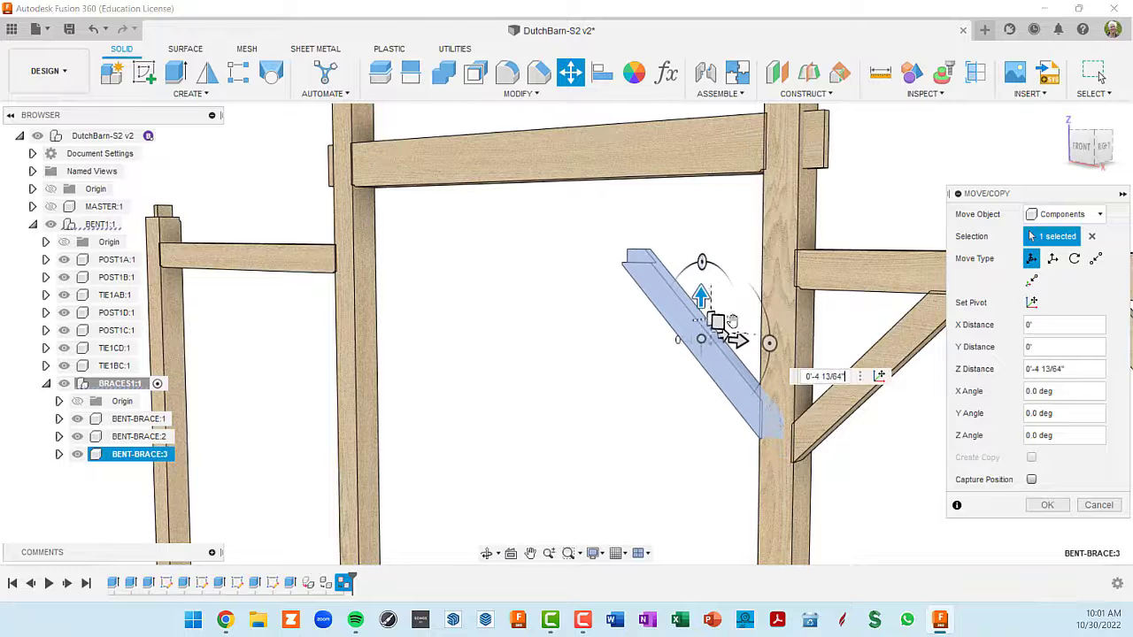
- Place the move pivot on the upper shoulder corner of BENT-BRACE:3, below its top tenon, and finish setting the pivot
click(879, 377)
scroll(623, 269, up, 5)
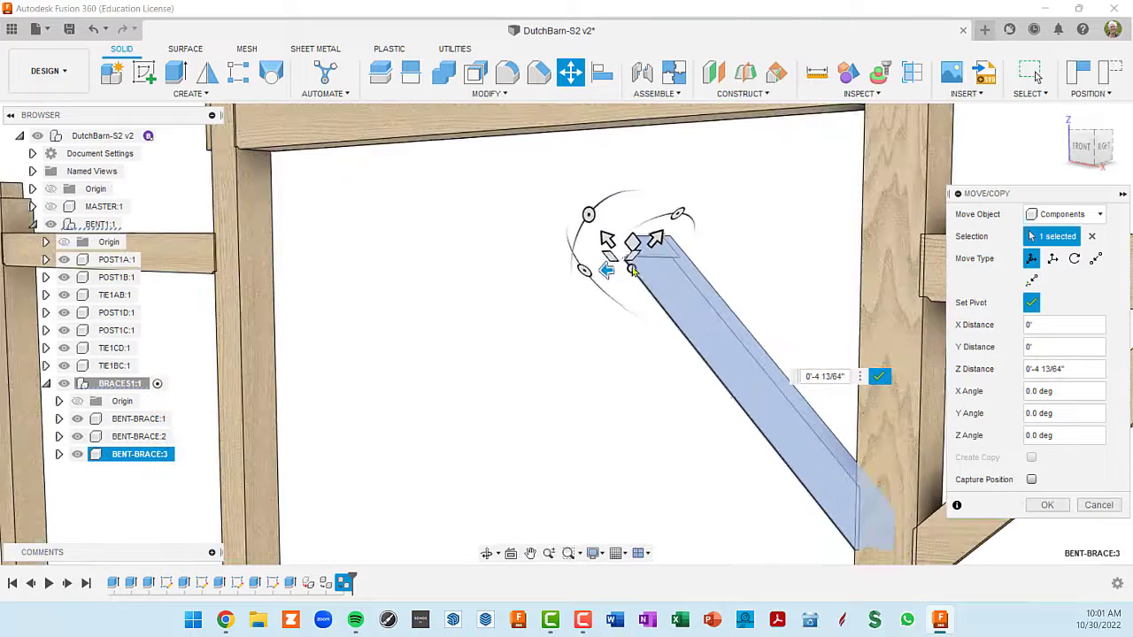
scroll(638, 272, up, 2)
shift+middle_drag(649, 278, 736, 272)
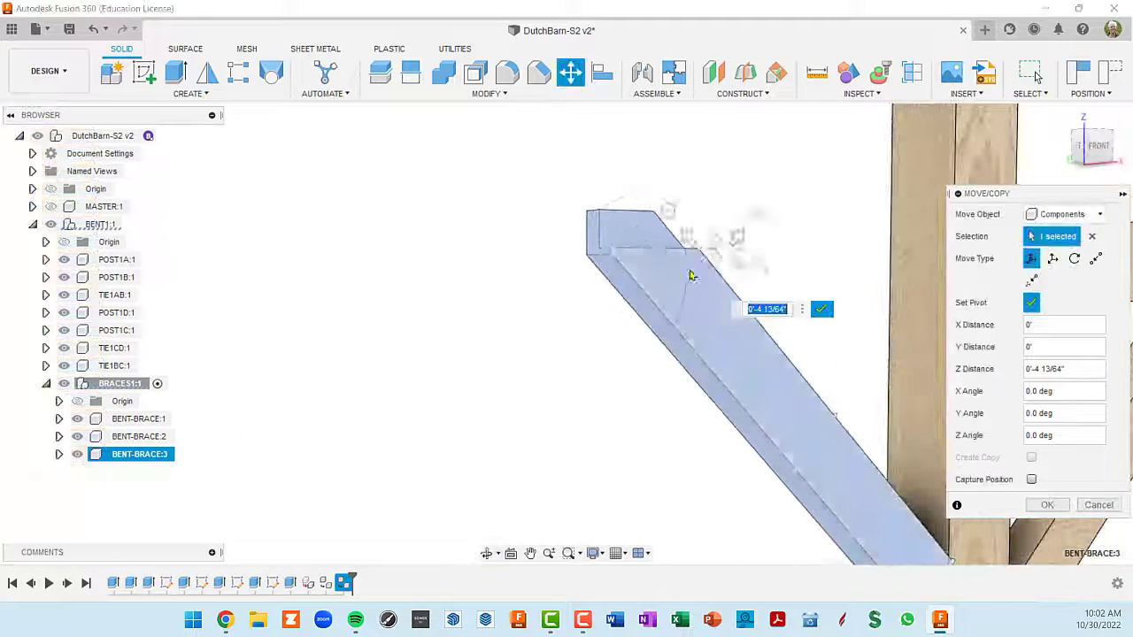
scroll(646, 264, up, 2)
click(601, 254)
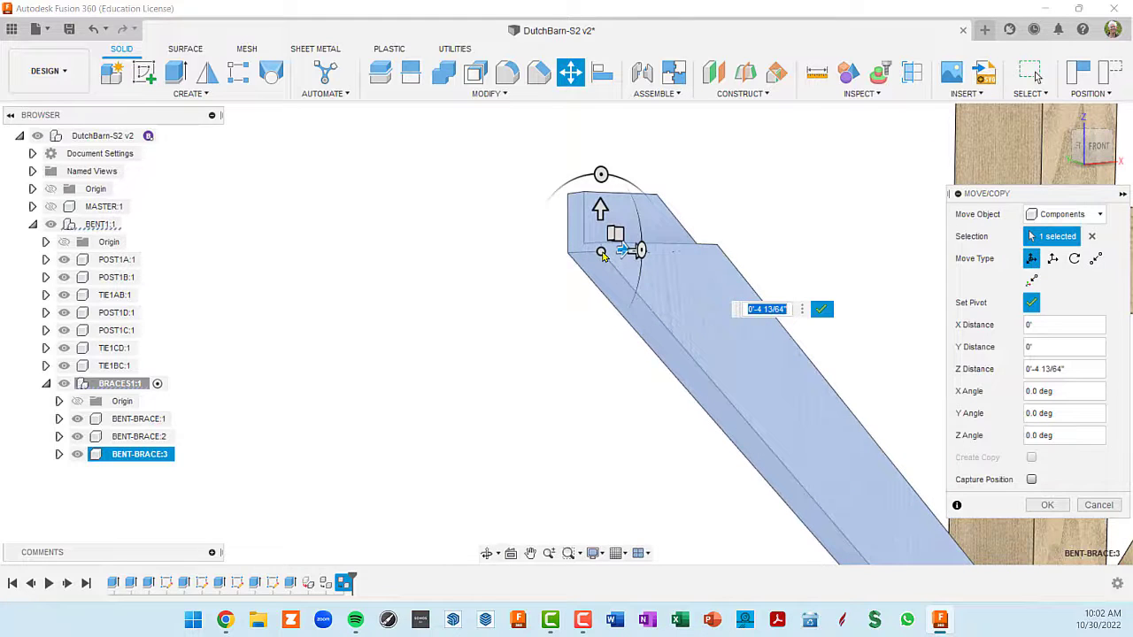
text(0)
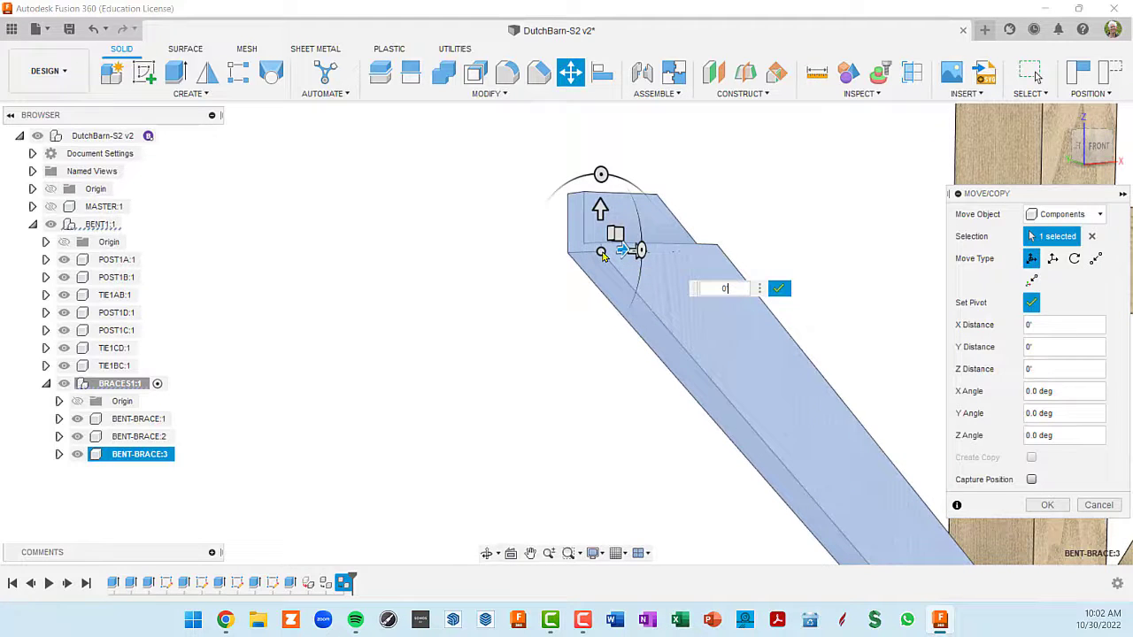
click(779, 292)
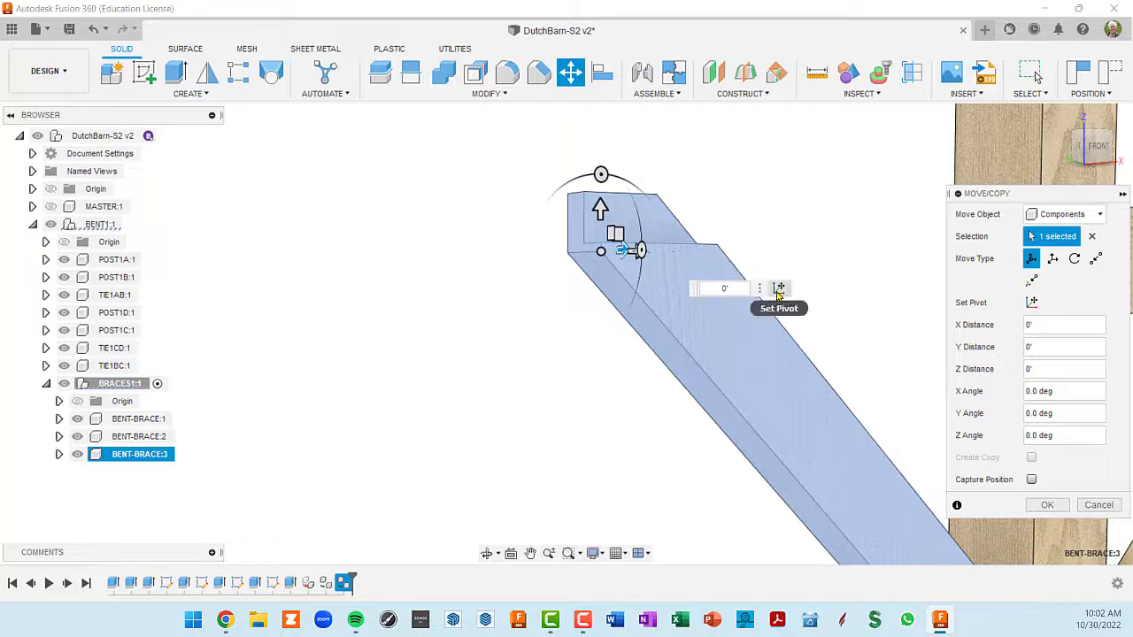
- Raise BENT-BRACE:3 by 1'-7 51/64", snapping its upper shoulder to the underside of TIE1BC, and apply the move
shift+middle_drag(680, 260, 667, 246)
drag(690, 243, 680, 167)
scroll(770, 249, down, 5)
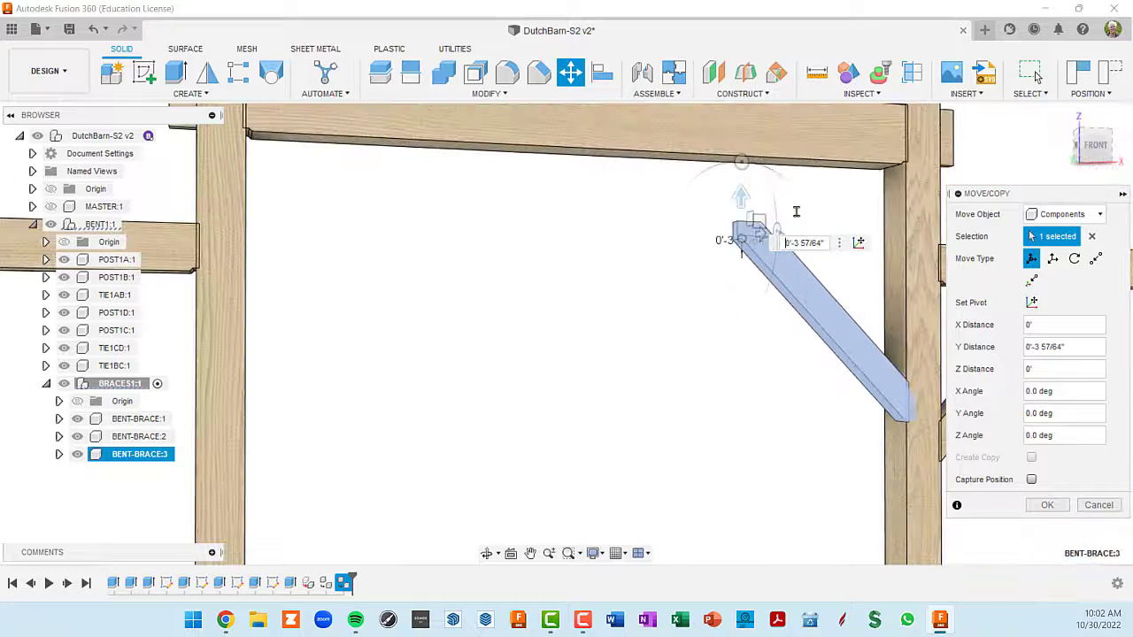
shift+middle_drag(787, 220, 820, 185)
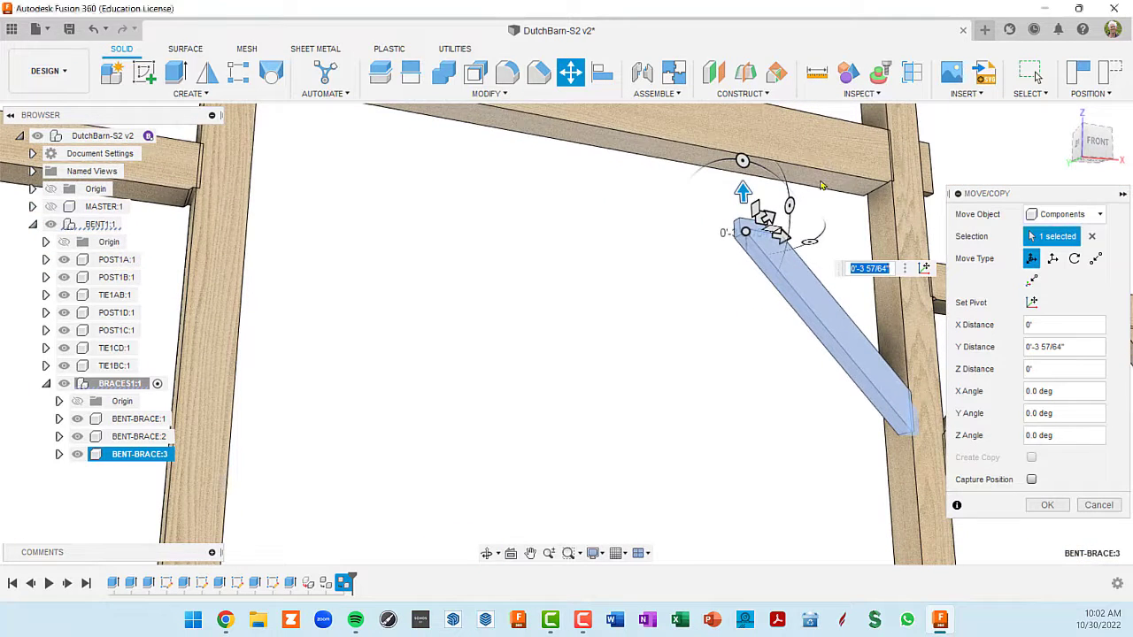
drag(743, 192, 741, 116)
shift+middle_drag(822, 223, 756, 253)
scroll(777, 274, down, 3)
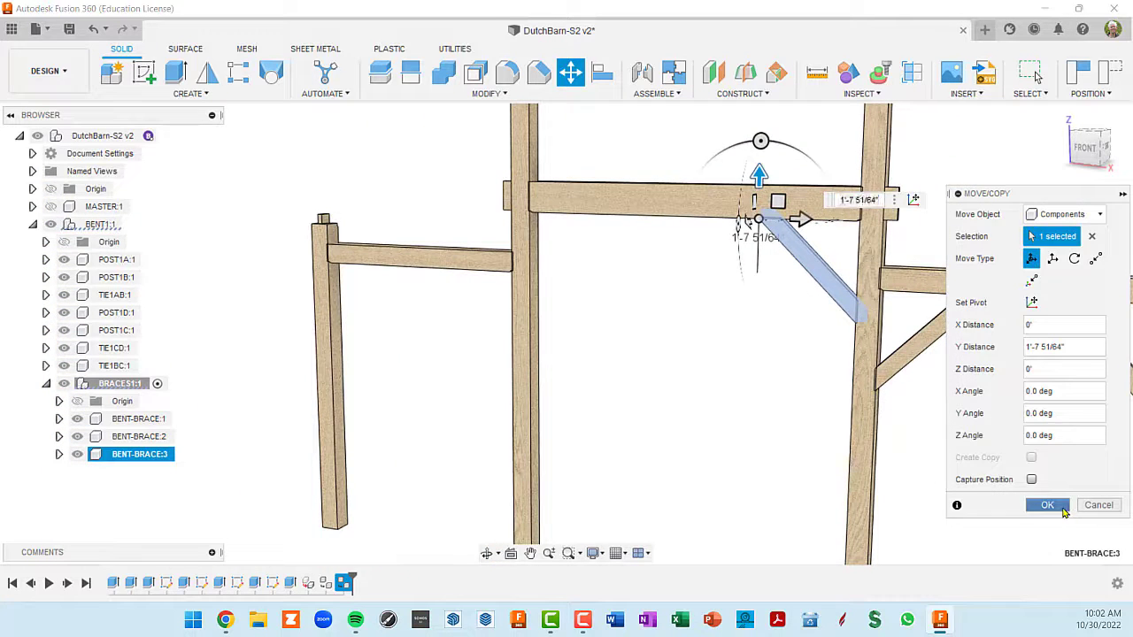
click(1048, 505)
- Copy BENT-BRACE:2, paste it into BRACES1 as a linked instance, and move it about 7'-2 11/16" across the central bay toward POST1C
middle_drag(971, 425, 789, 384)
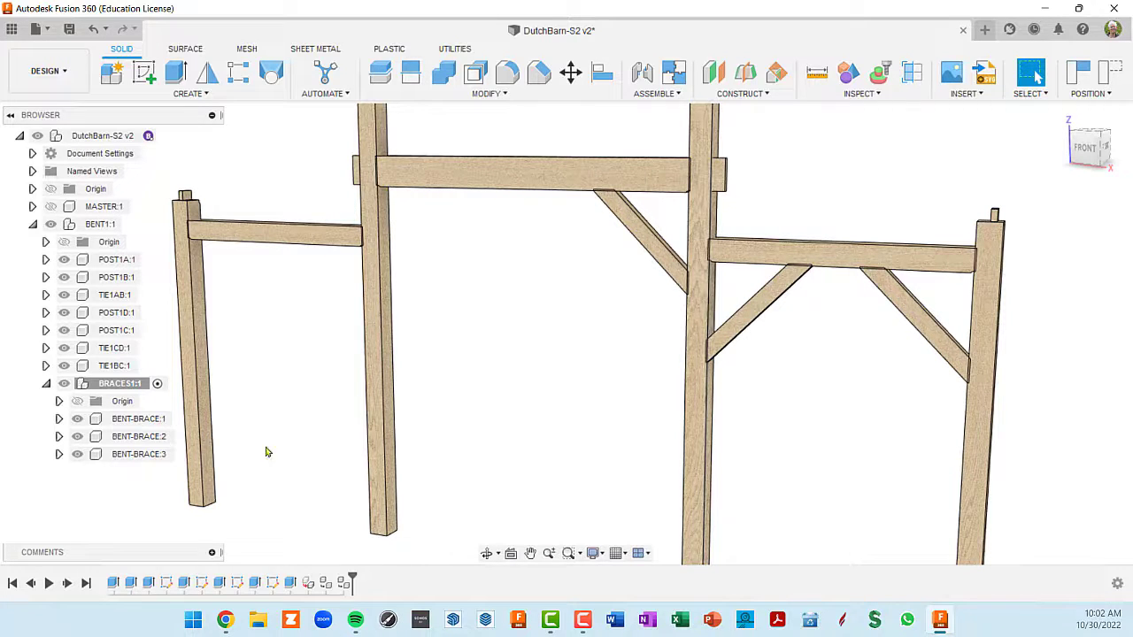
click(137, 438)
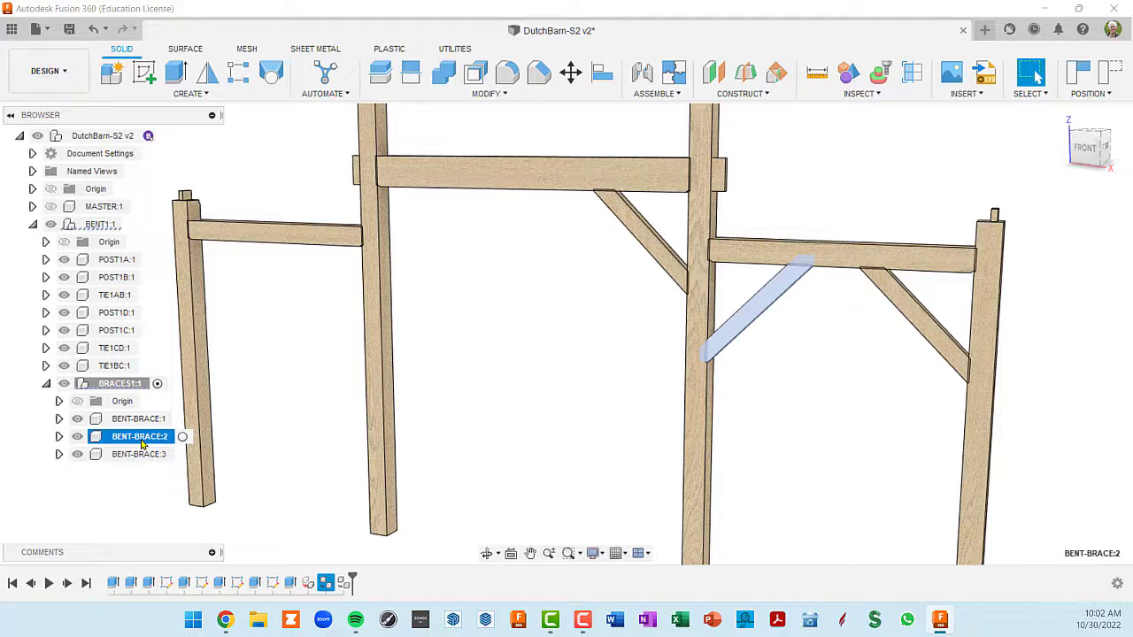
key(ctrl+v)
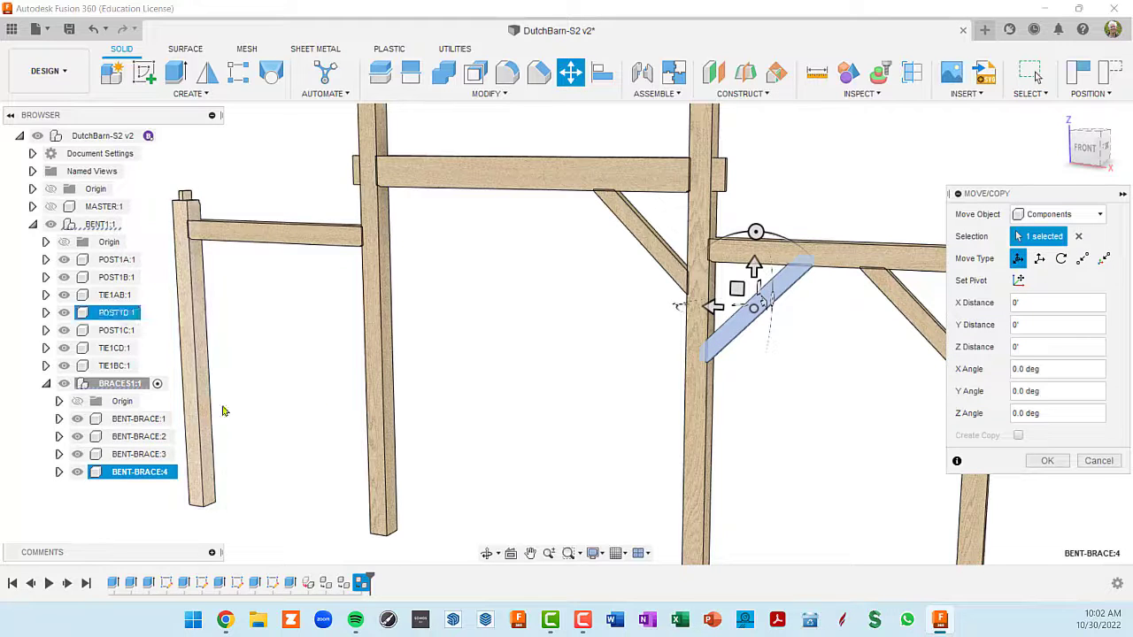
drag(722, 314, 512, 356)
scroll(517, 345, up, 3)
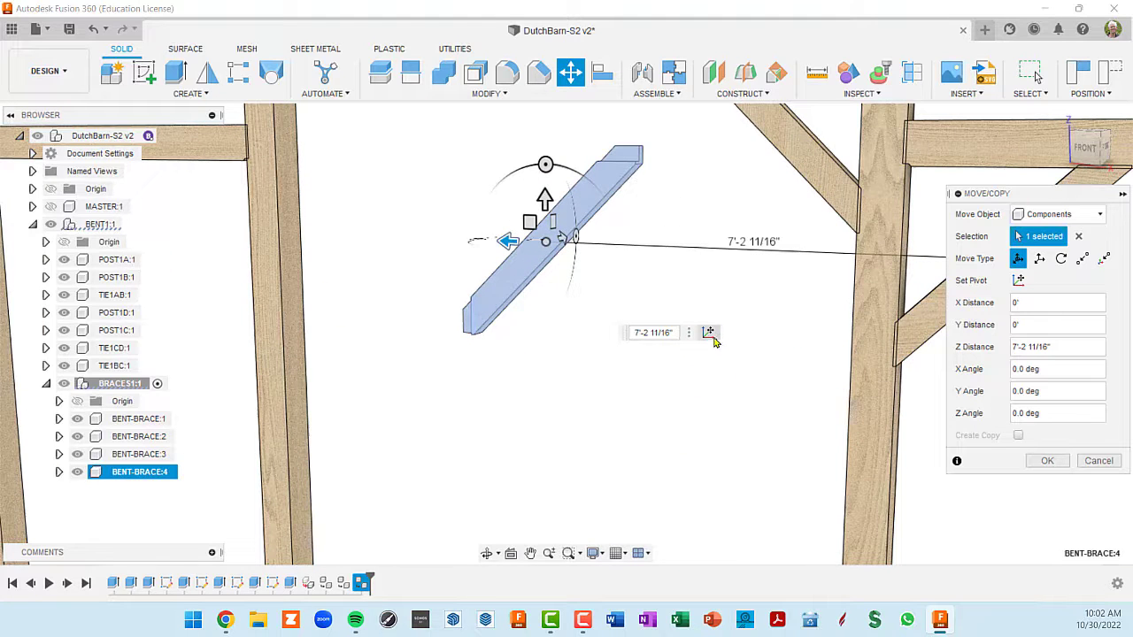
- Place the move pivot on the lowest shoulder corner of the fourth brace
click(712, 337)
scroll(494, 334, up, 4)
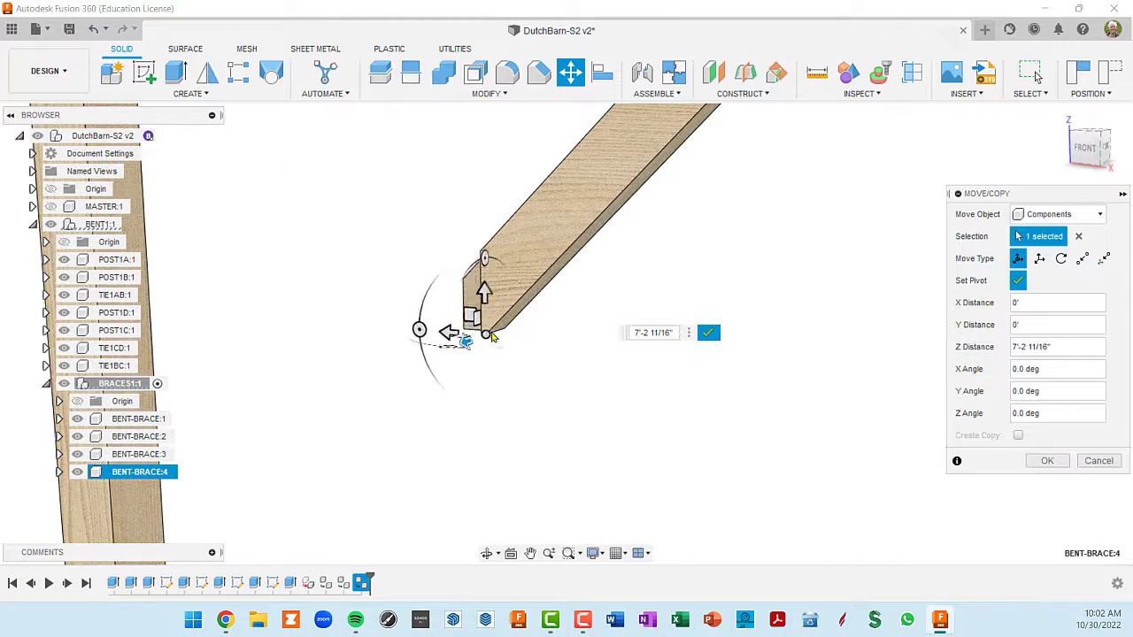
click(486, 335)
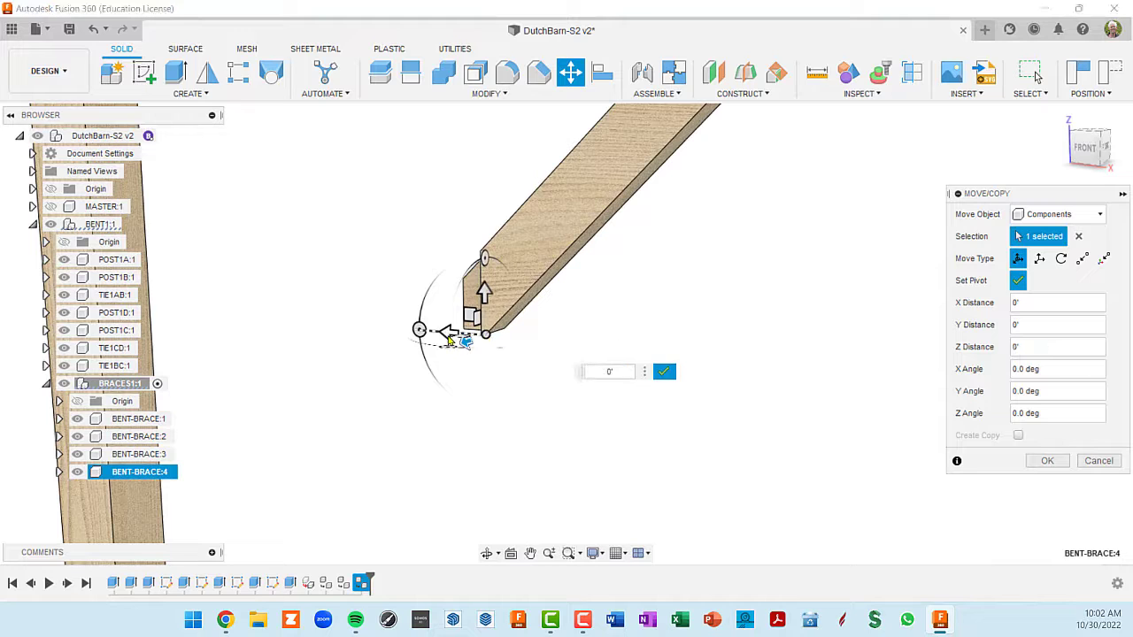
drag(450, 339, 378, 328)
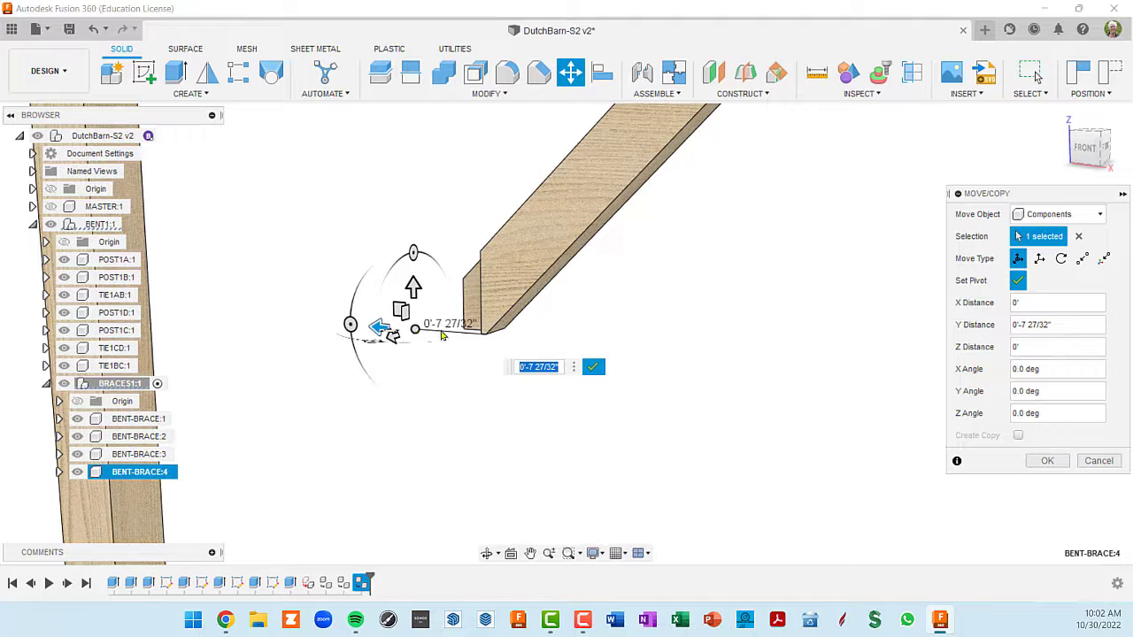
drag(416, 336, 492, 370)
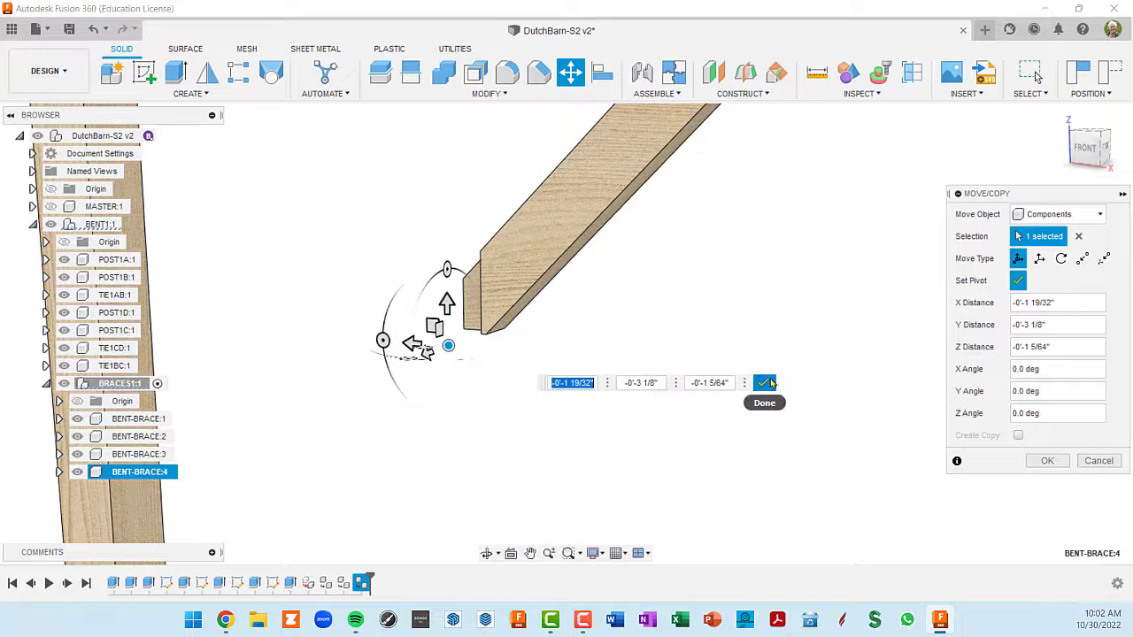
click(768, 382)
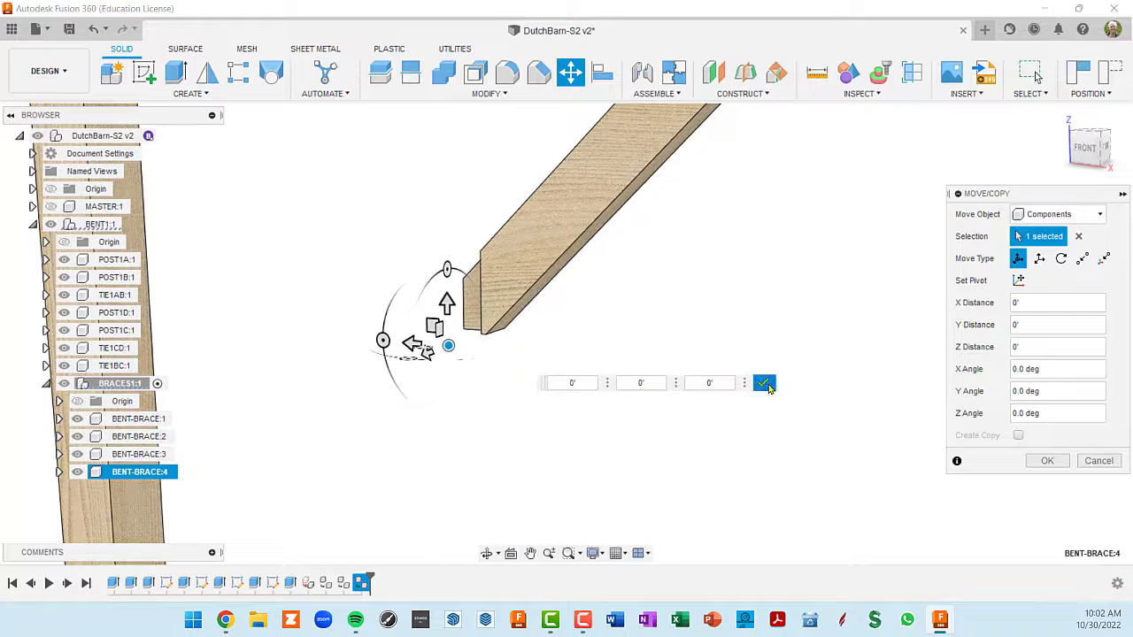
- Snap the move pivot back onto the lower shoulder corner of BENT-BRACE:4 and finish setting the pivot
scroll(472, 349, up, 2)
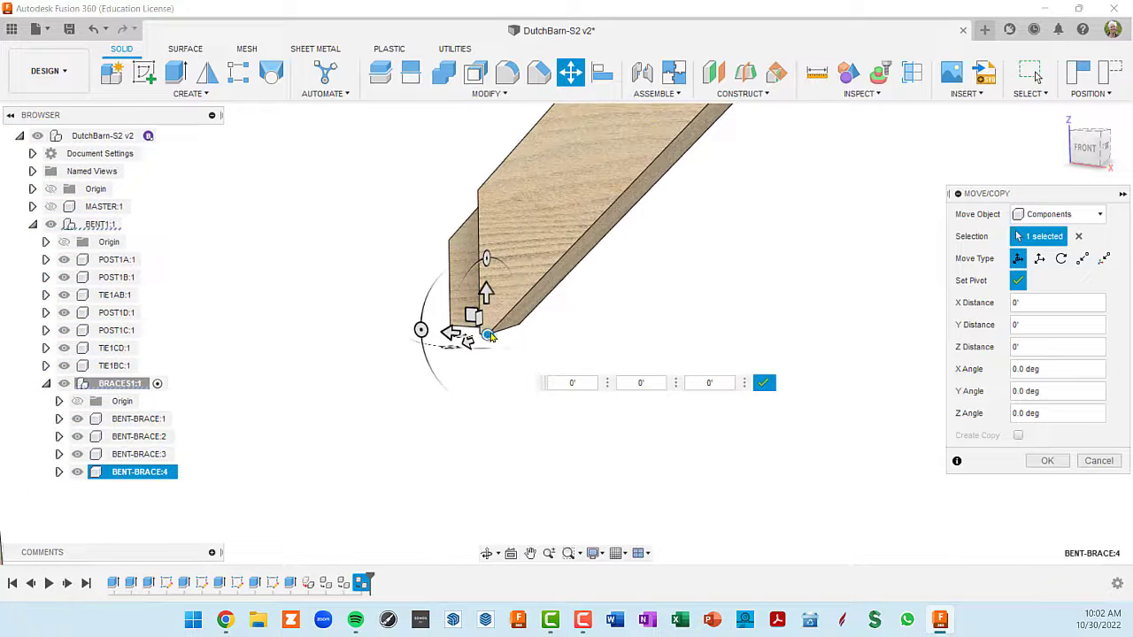
click(488, 335)
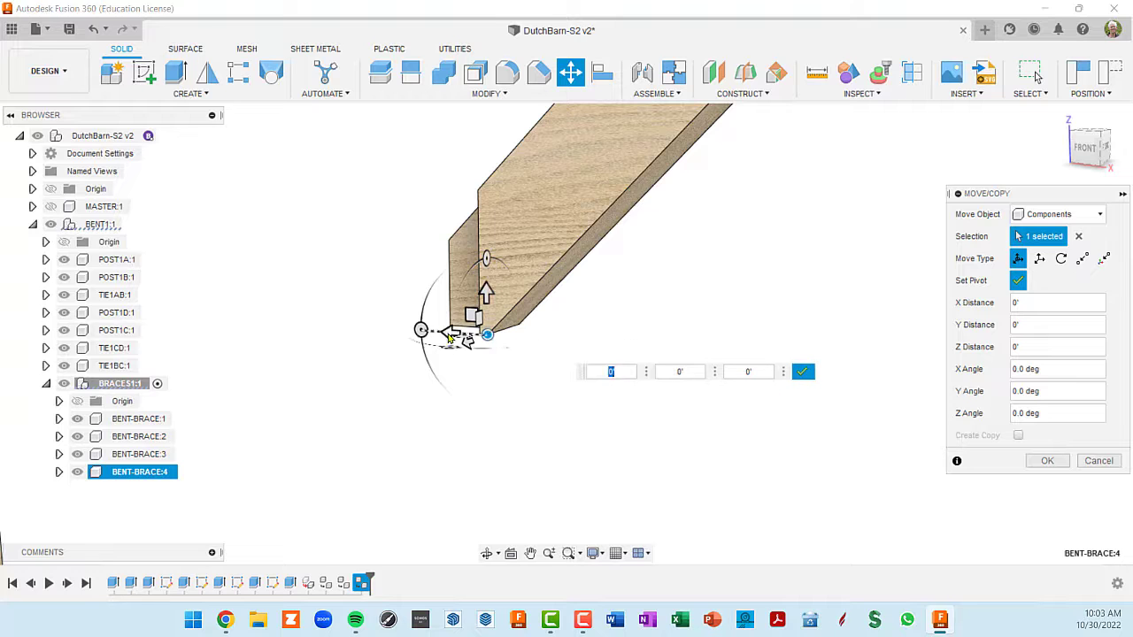
click(801, 372)
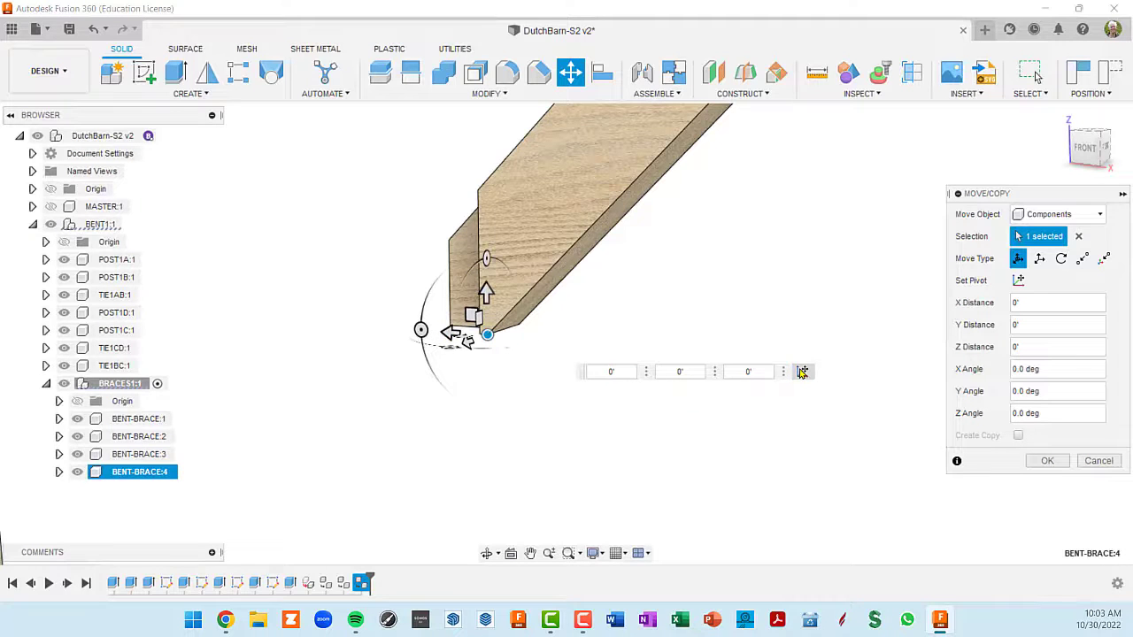
- Move BENT-BRACE:4 horizontally by 4'-1 5/16", snapping its lower shoulder to the inner face of POST1C
scroll(569, 363, down, 3)
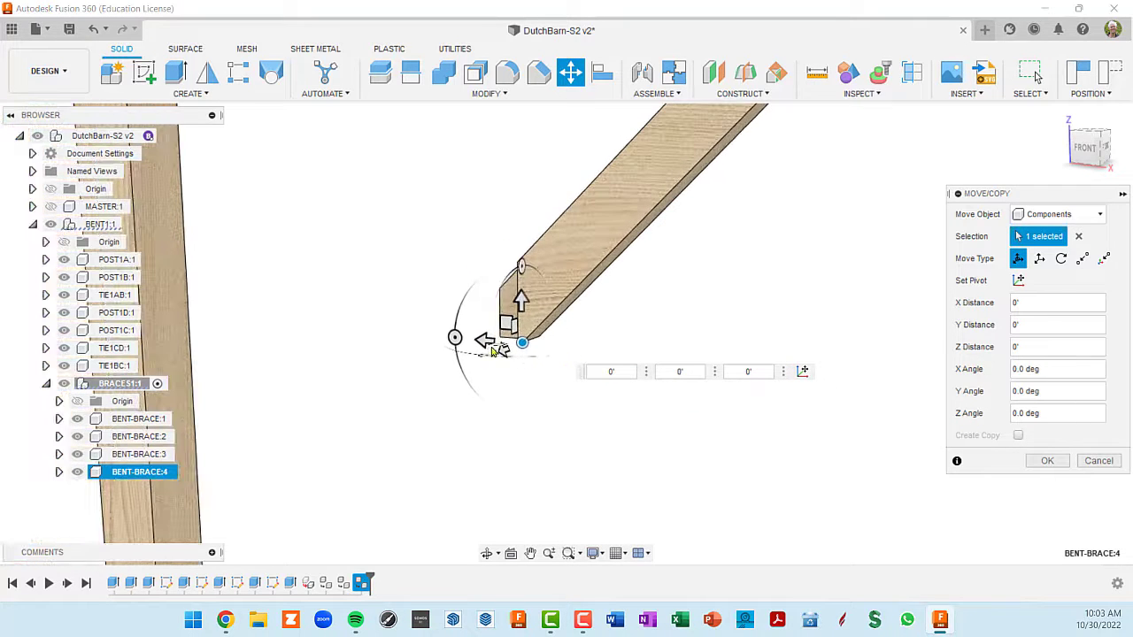
drag(486, 343, 255, 329)
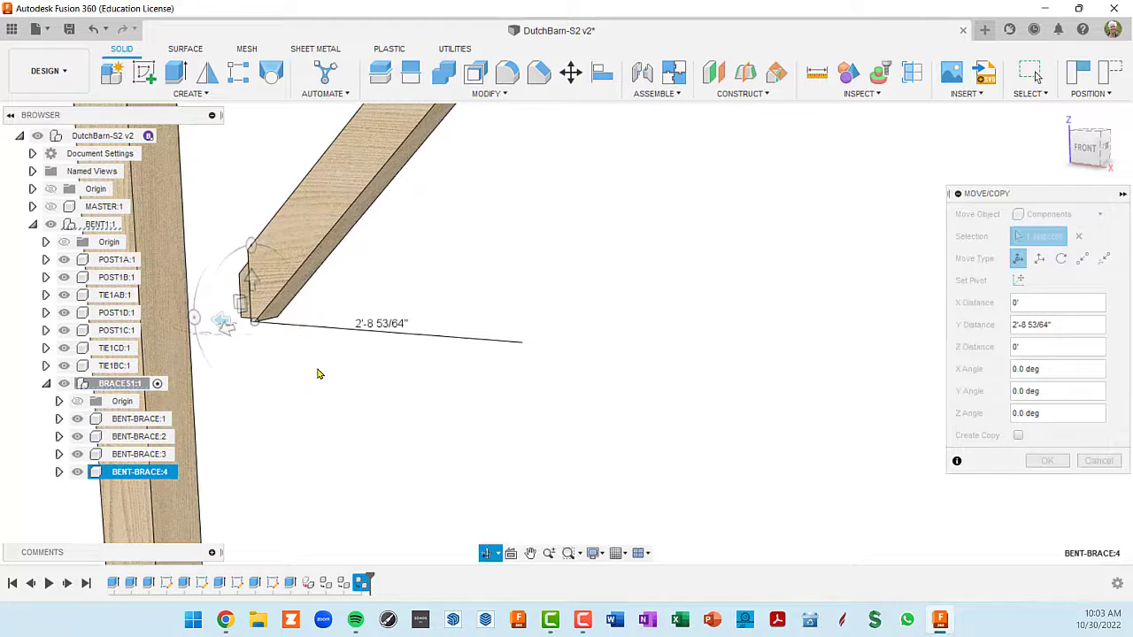
scroll(473, 399, down, 5)
scroll(498, 371, up, 5)
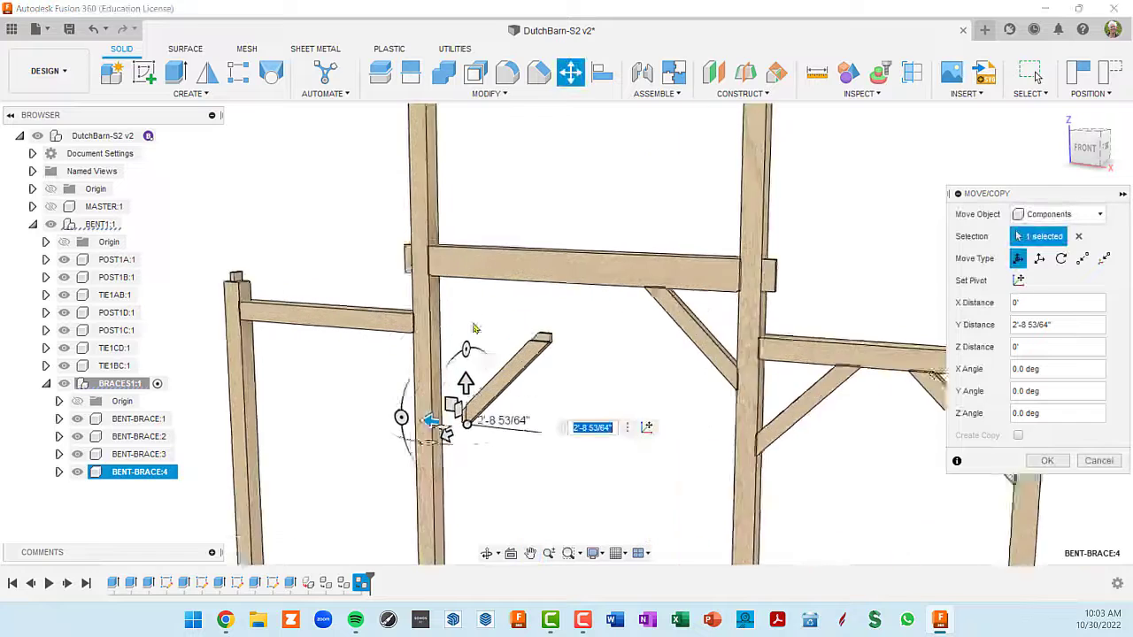
click(423, 316)
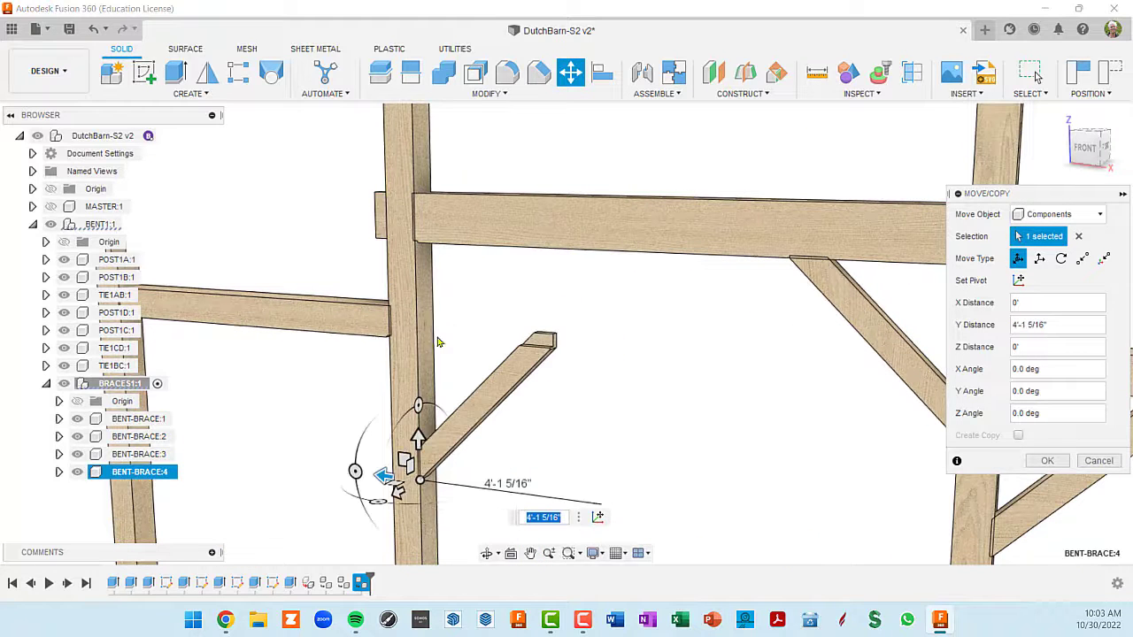
shift+middle_drag(513, 414, 511, 423)
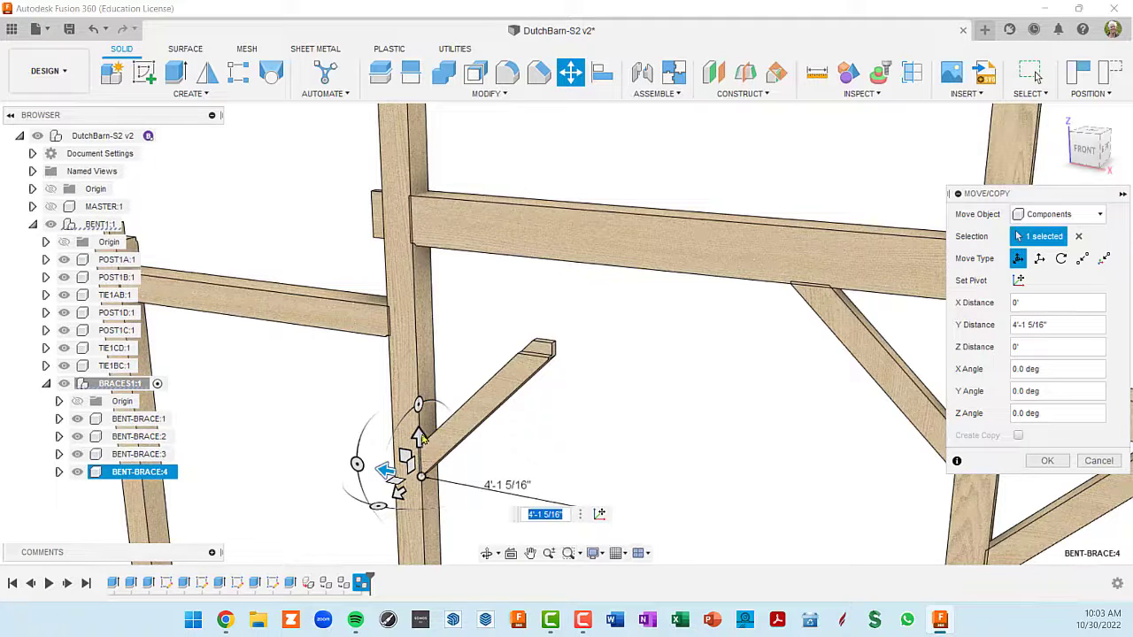
- Raise BENT-BRACE:4 along POST1C by about 1'-3 1/8" toward the underside of TIE1BC
drag(421, 437, 417, 377)
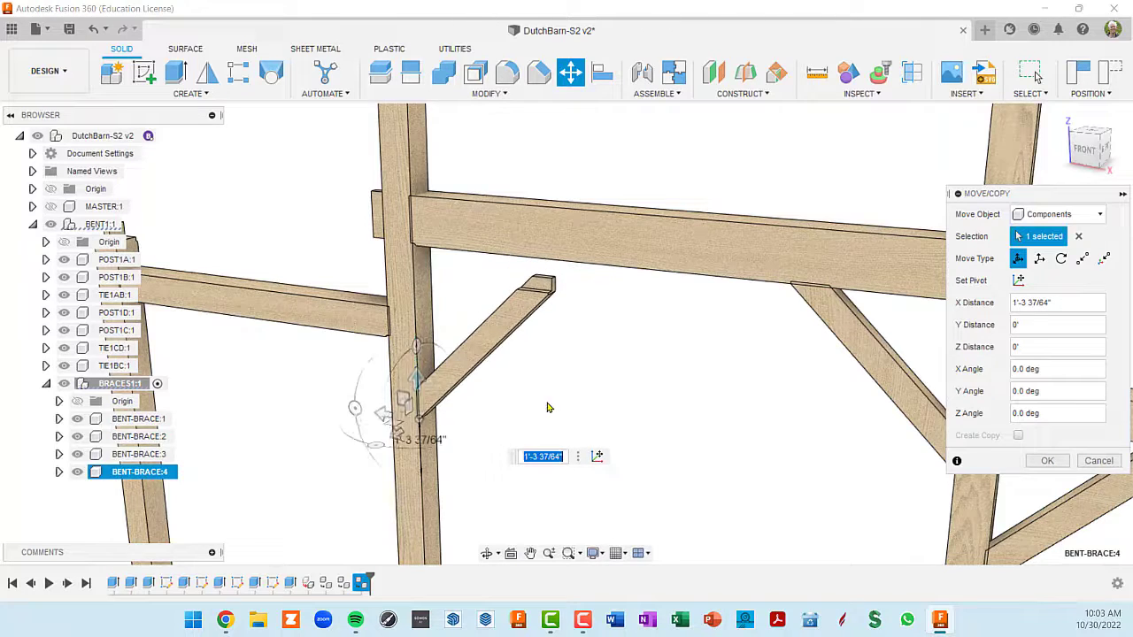
shift+middle_drag(547, 407, 556, 304)
text(5')
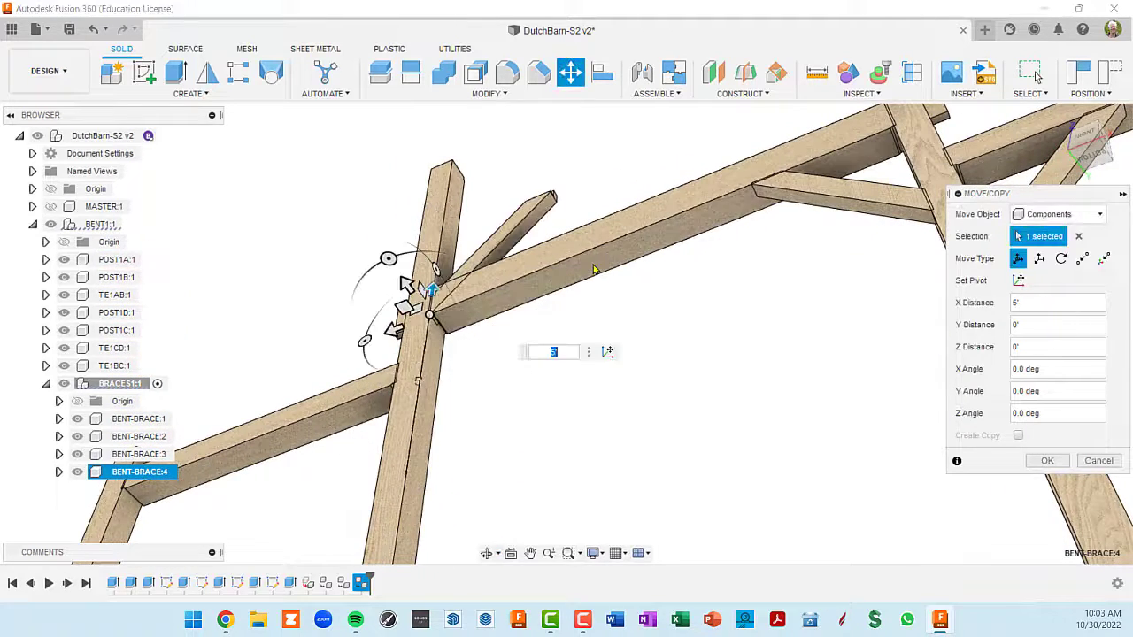
scroll(465, 312, up, 2)
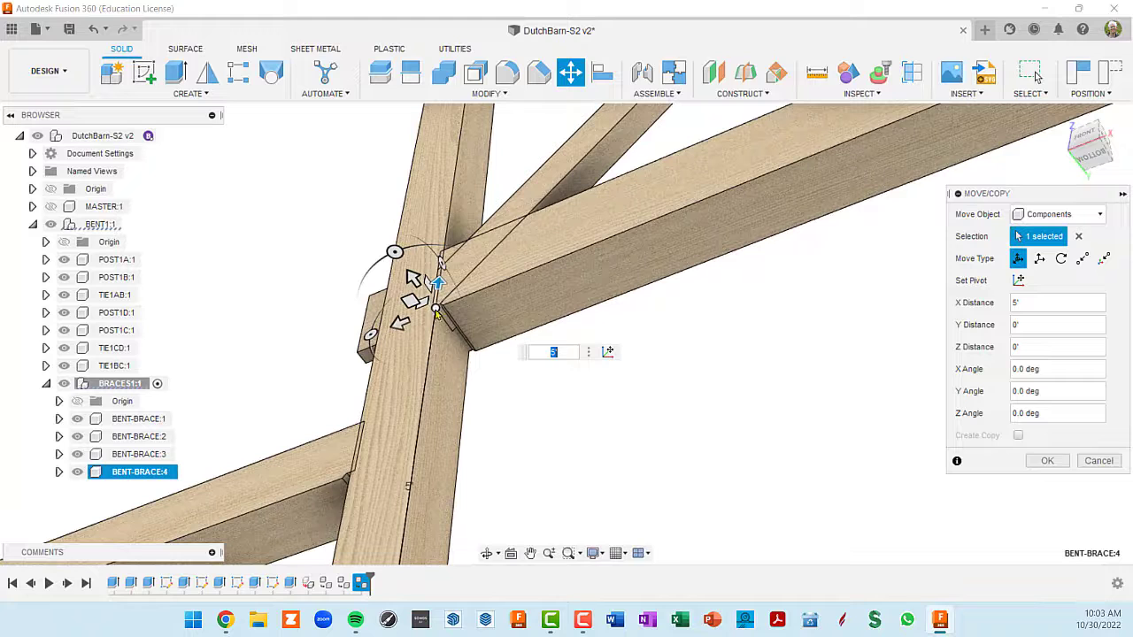
scroll(605, 279, down, 2)
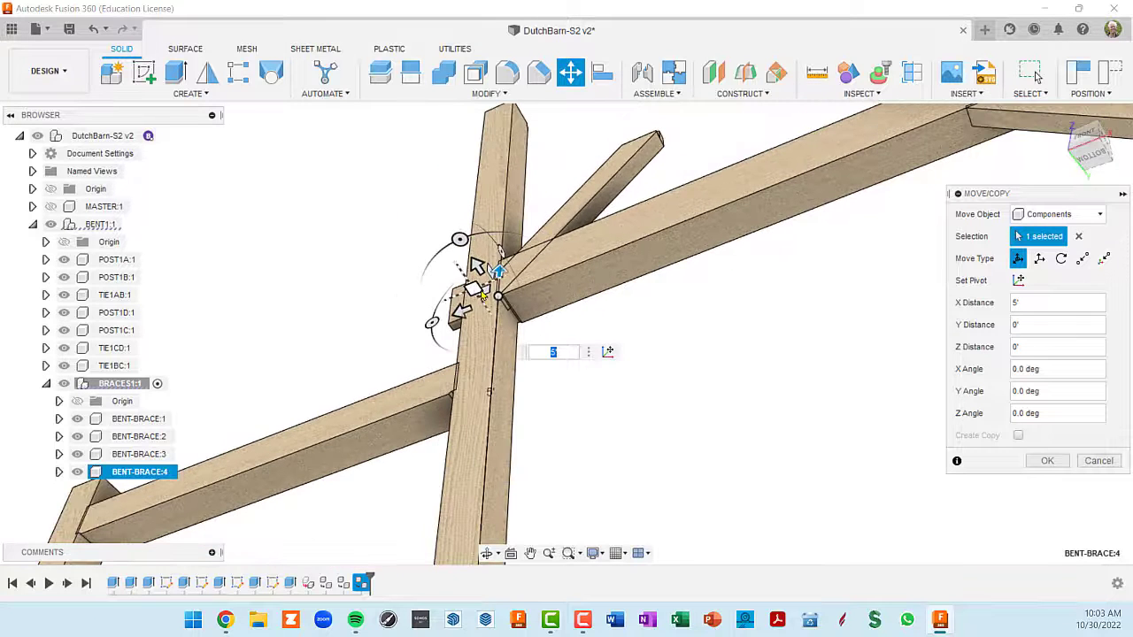
drag(478, 266, 466, 432)
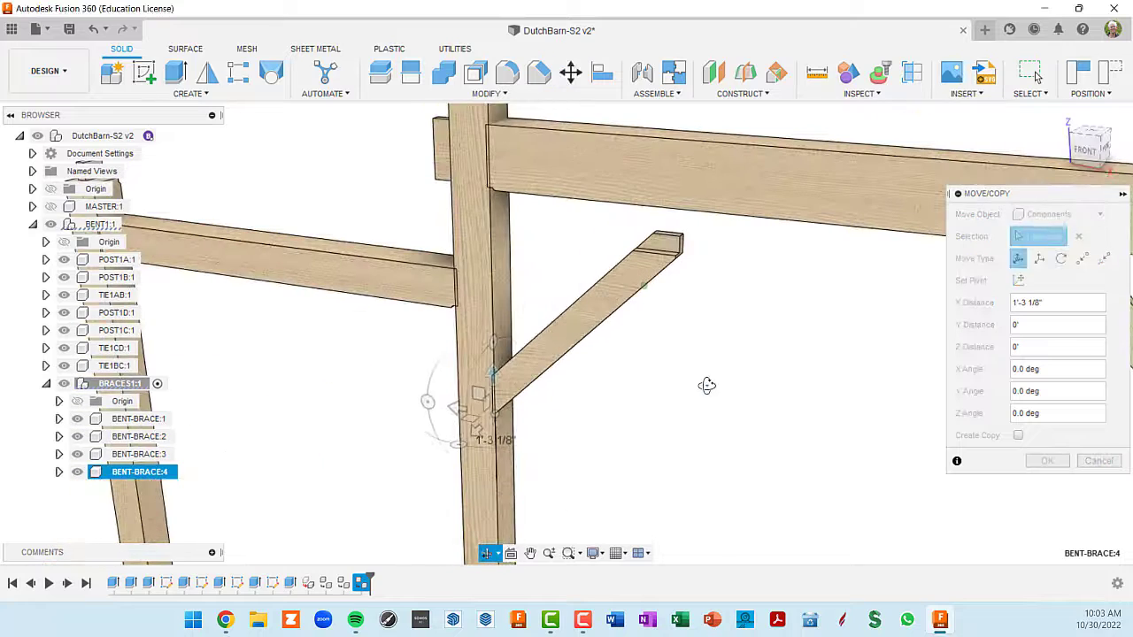
- Relocate the move pivot to the upper shoulder corner of BENT-BRACE:4 and finish setting it
click(674, 452)
scroll(677, 266, up, 5)
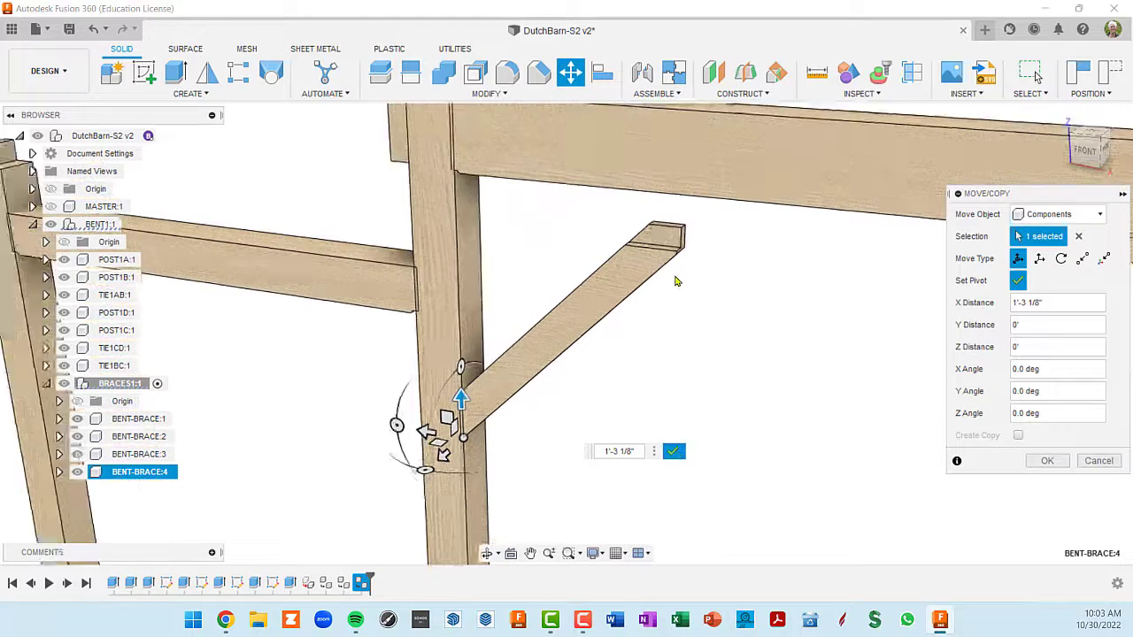
click(673, 237)
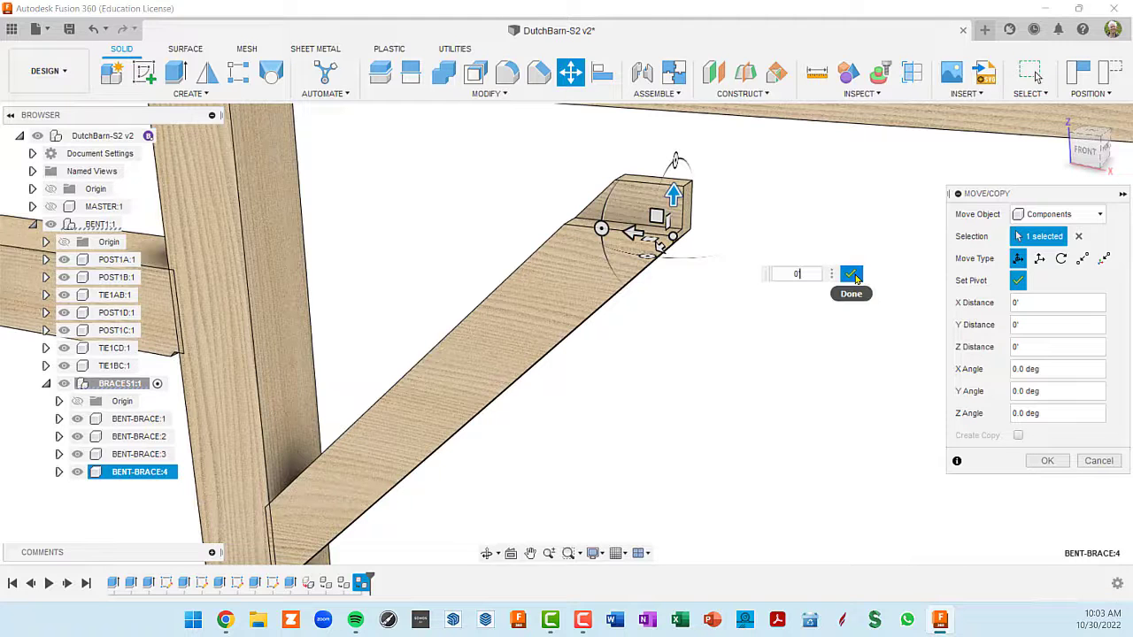
click(851, 275)
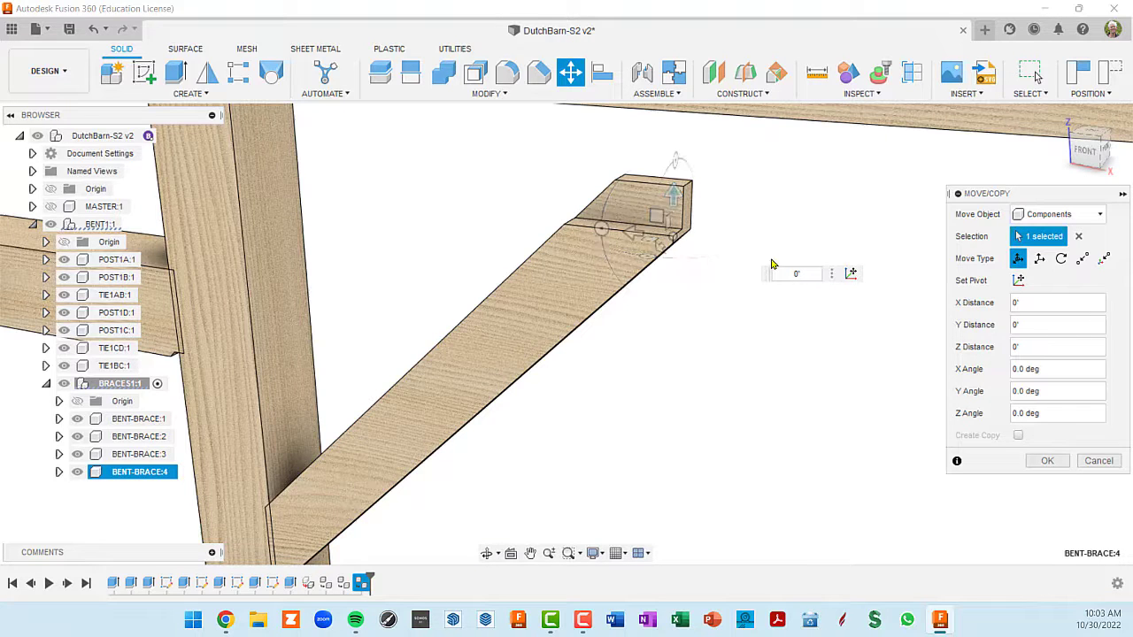
- Raise BENT-BRACE:4 another 0'-8 3/8" so its upper end meets the underside of TIE1BC
shift+middle_drag(771, 263, 677, 213)
drag(673, 203, 668, 132)
scroll(727, 190, down, 3)
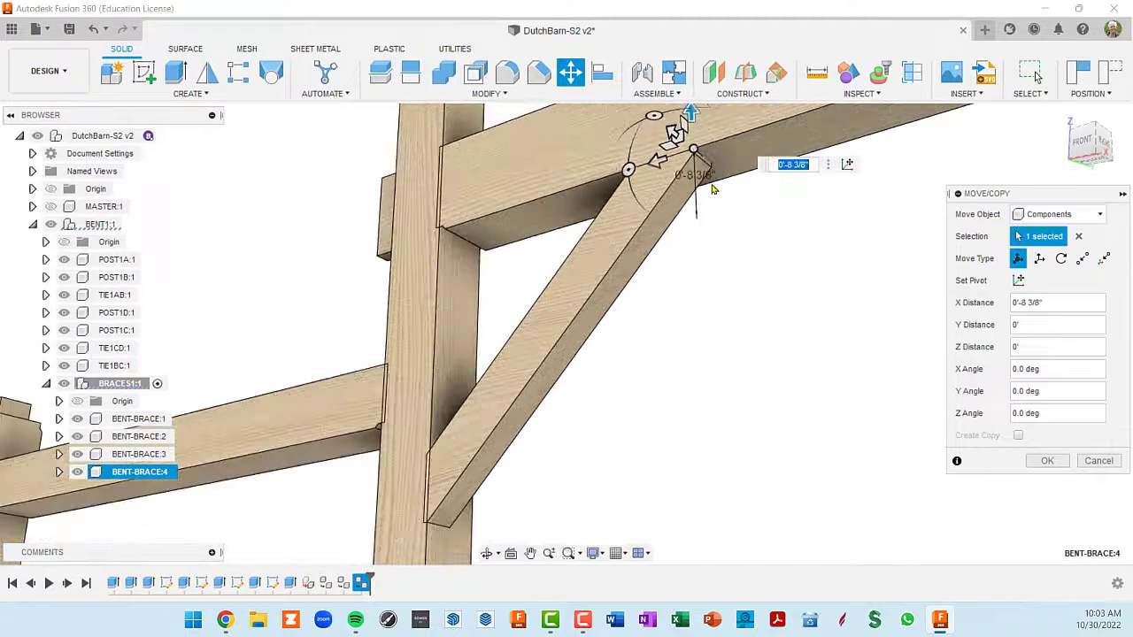
shift+middle_drag(713, 187, 749, 281)
scroll(716, 191, up, 3)
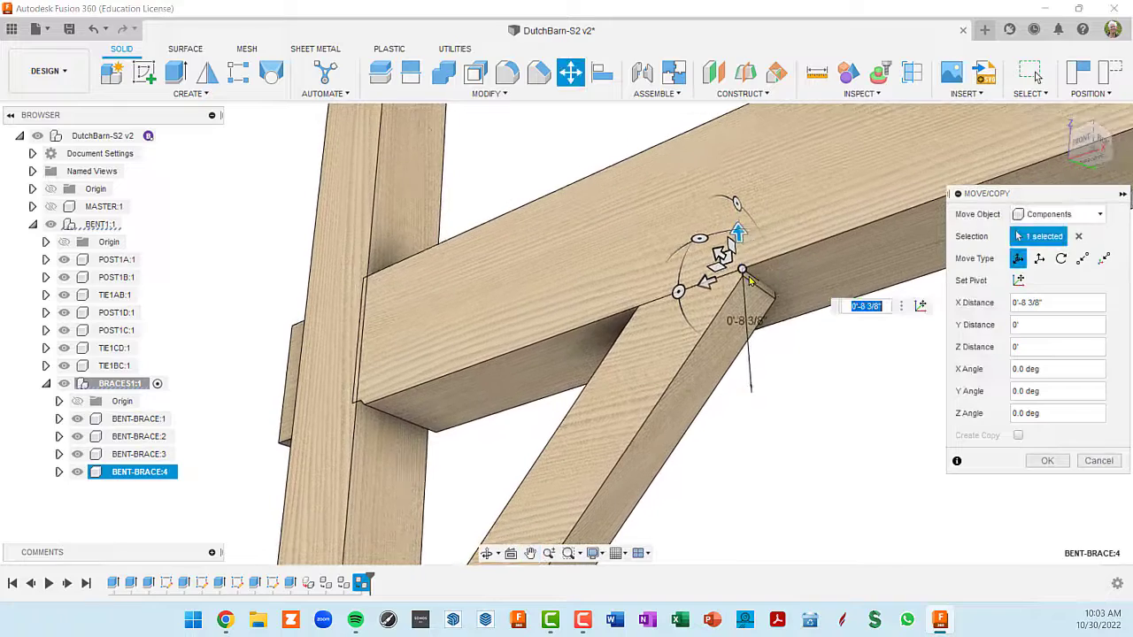
scroll(749, 281, up, 3)
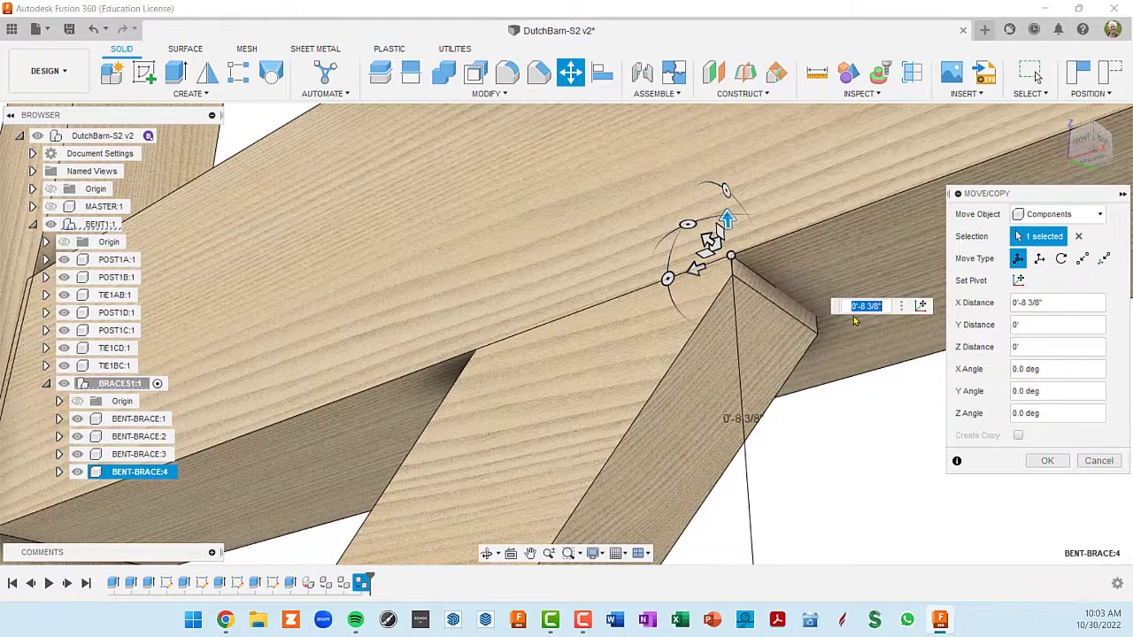
- Start resetting the move pivot and place it on the outer upper shoulder corner of BENT-BRACE:4, just below TIE1BC
click(922, 306)
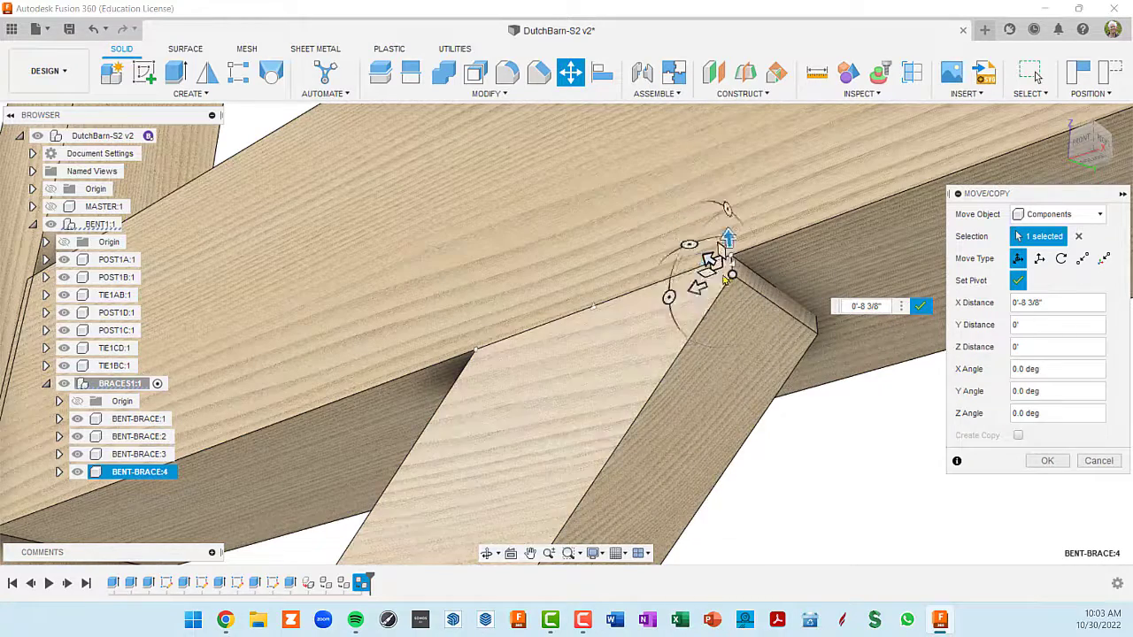
mouse_move(720, 278)
shift+middle_down()
mouse_move(734, 303)
mouse_move(725, 292)
shift+middle_up()
mouse_move(685, 239)
middle_down()
mouse_move(602, 208)
mouse_move(788, 460)
middle_up()
middle_drag(551, 185, 810, 495)
middle_drag(686, 290, 705, 316)
mouse_move(718, 172)
shift+middle_down()
mouse_move(759, 258)
mouse_move(708, 162)
shift+middle_up()
middle_drag(522, 141, 707, 355)
scroll(566, 230, down, 6)
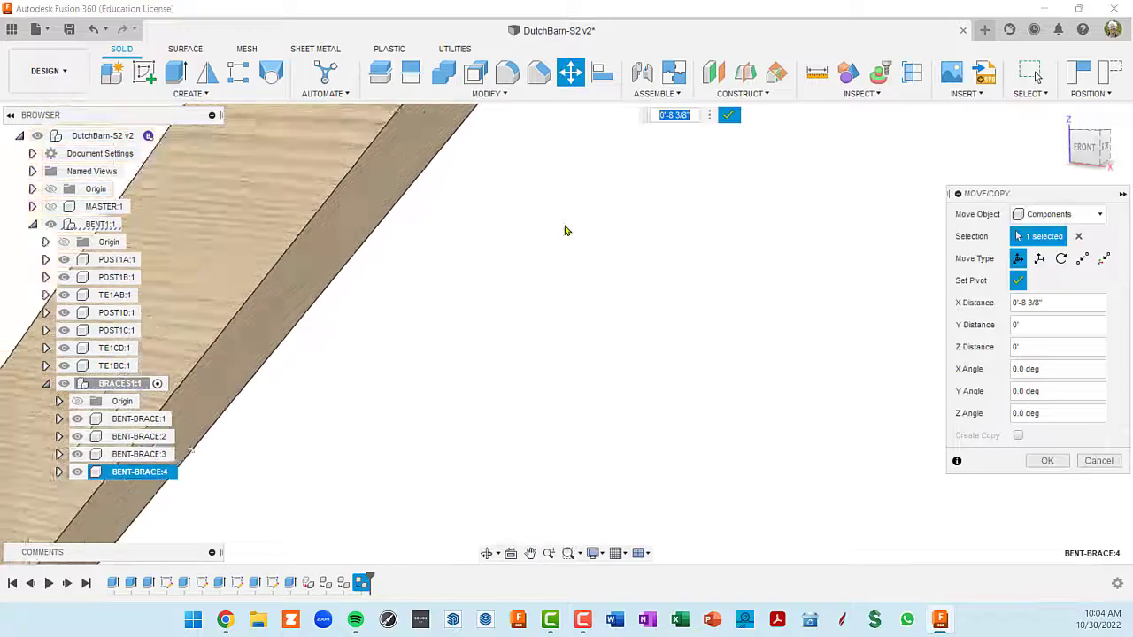
middle_drag(566, 146, 622, 314)
scroll(623, 312, up, 3)
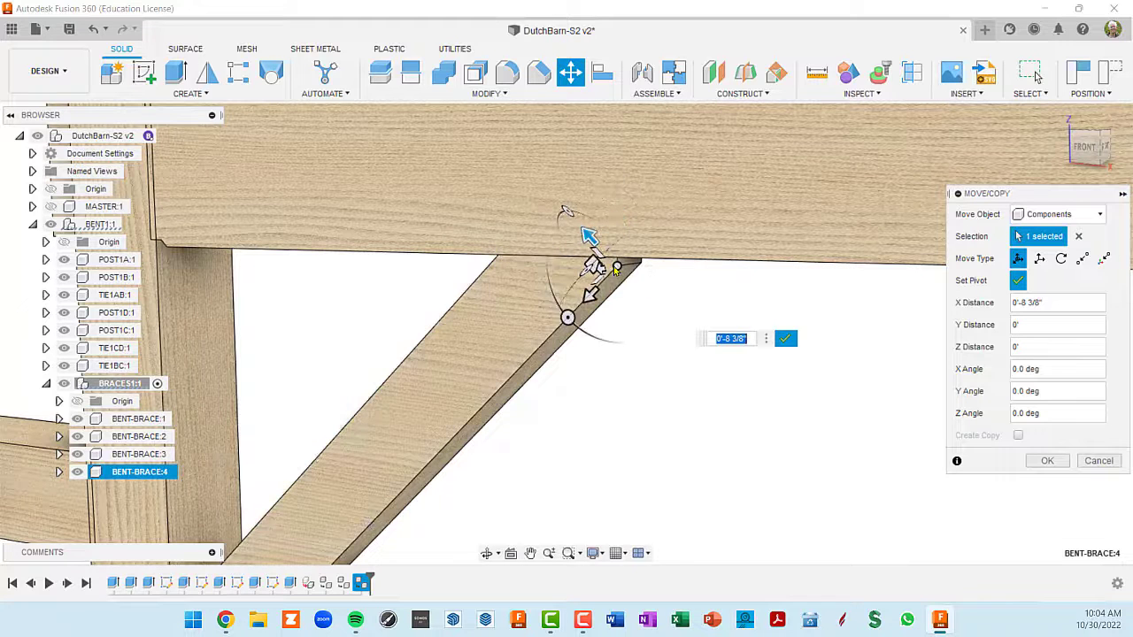
click(617, 270)
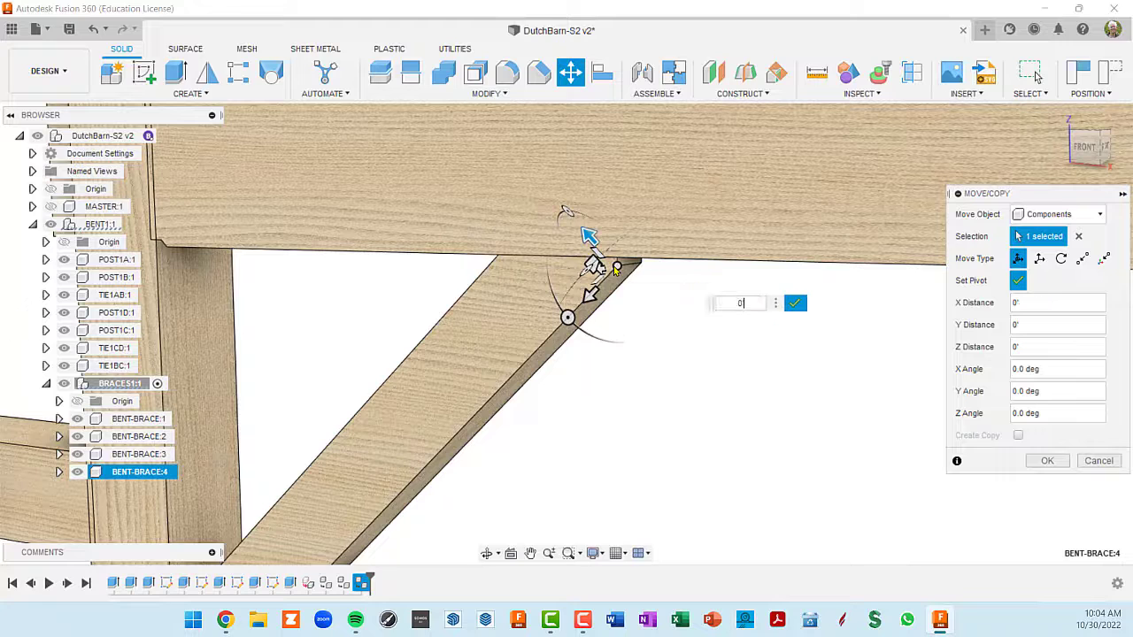
- Rotate the pivot to a Z angle of 45 degrees so it aligns vertically, and finish setting it
drag(569, 318, 550, 260)
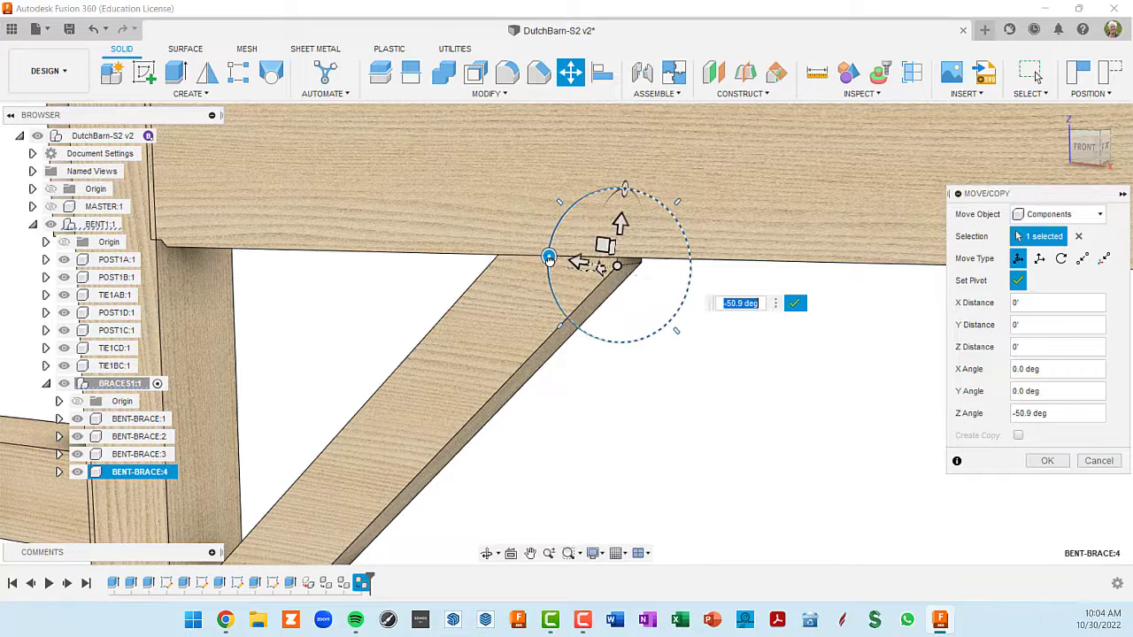
text(45)
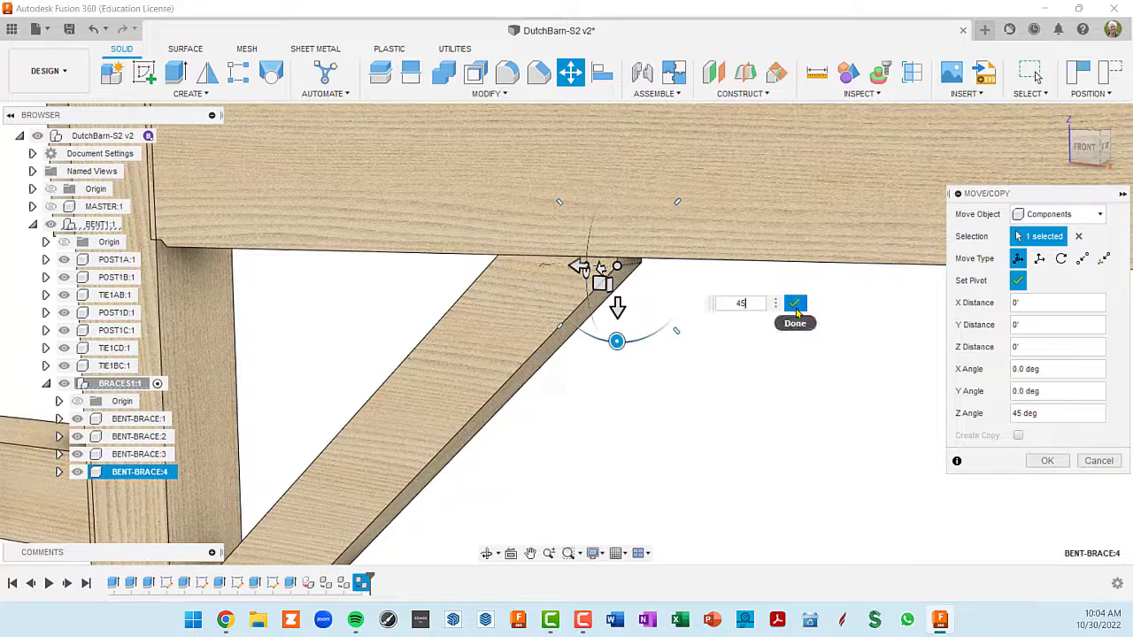
click(795, 303)
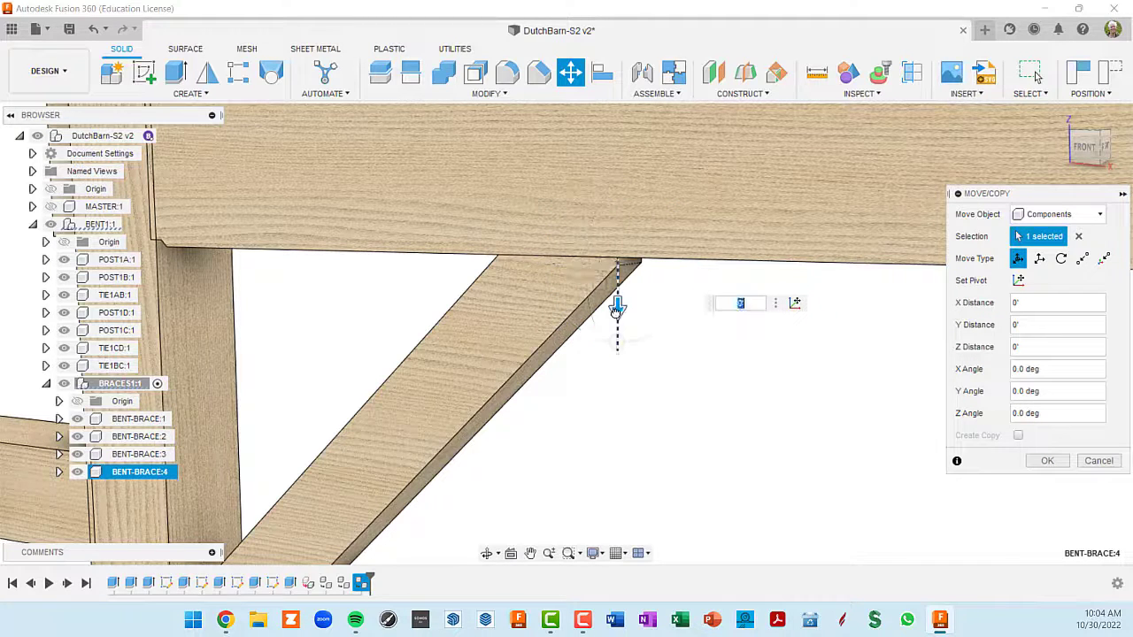
- Shift BENT-BRACE:4 up against TIE1BC with a Y distance of -0'-1/2" and apply the move
drag(617, 307, 614, 296)
shift+middle_drag(678, 341, 694, 281)
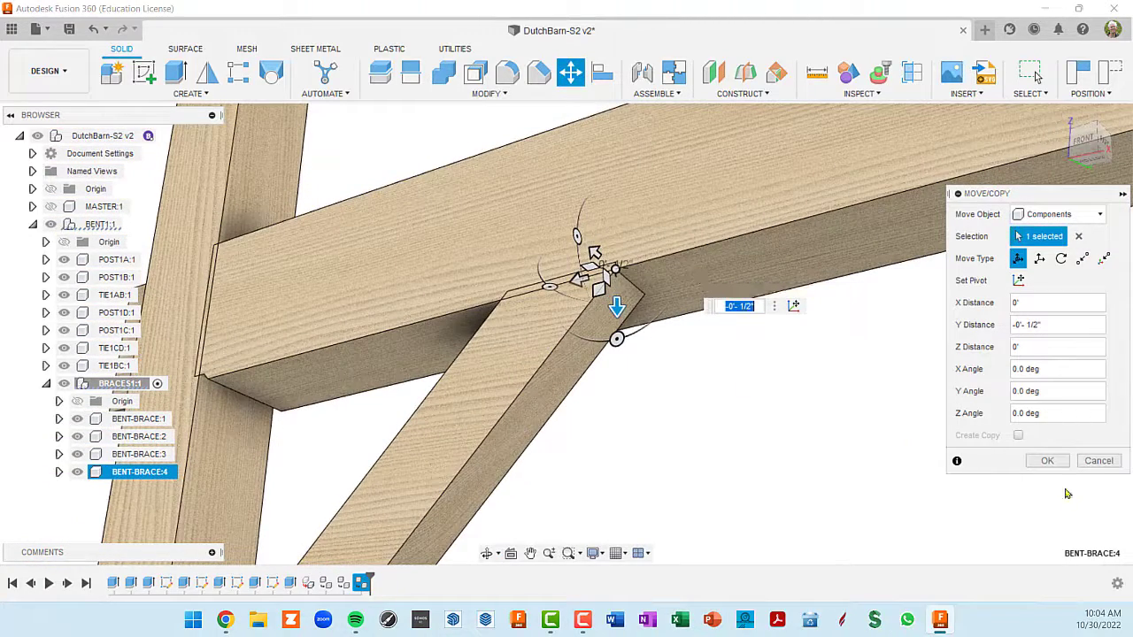
click(1048, 462)
scroll(836, 376, down, 8)
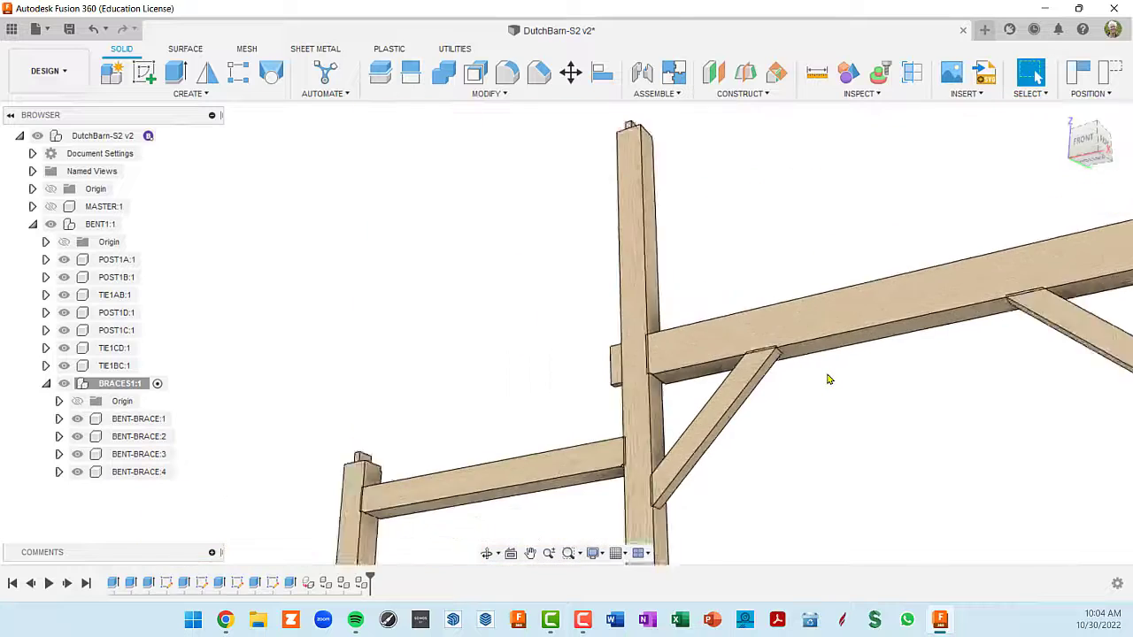
- Copy BENT-BRACE:1, paste it into BRACES1 as a linked instance, and move it -22'-3 1/64" in X beneath the opposite side tie
scroll(831, 381, down, 3)
shift+middle_drag(875, 384, 680, 317)
scroll(721, 329, up, 3)
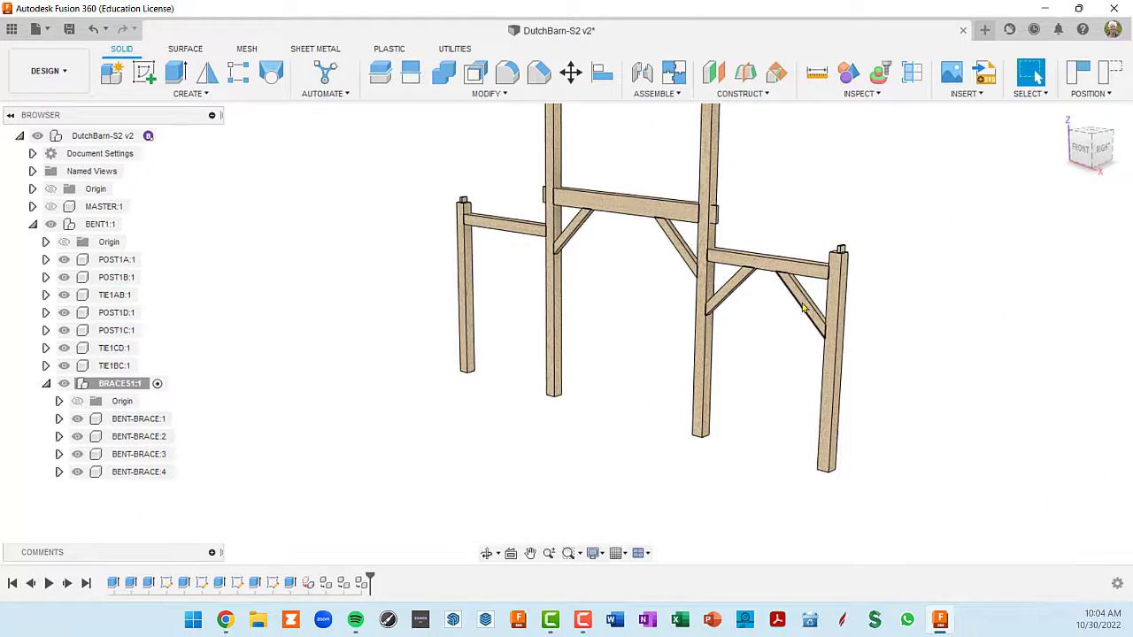
click(138, 420)
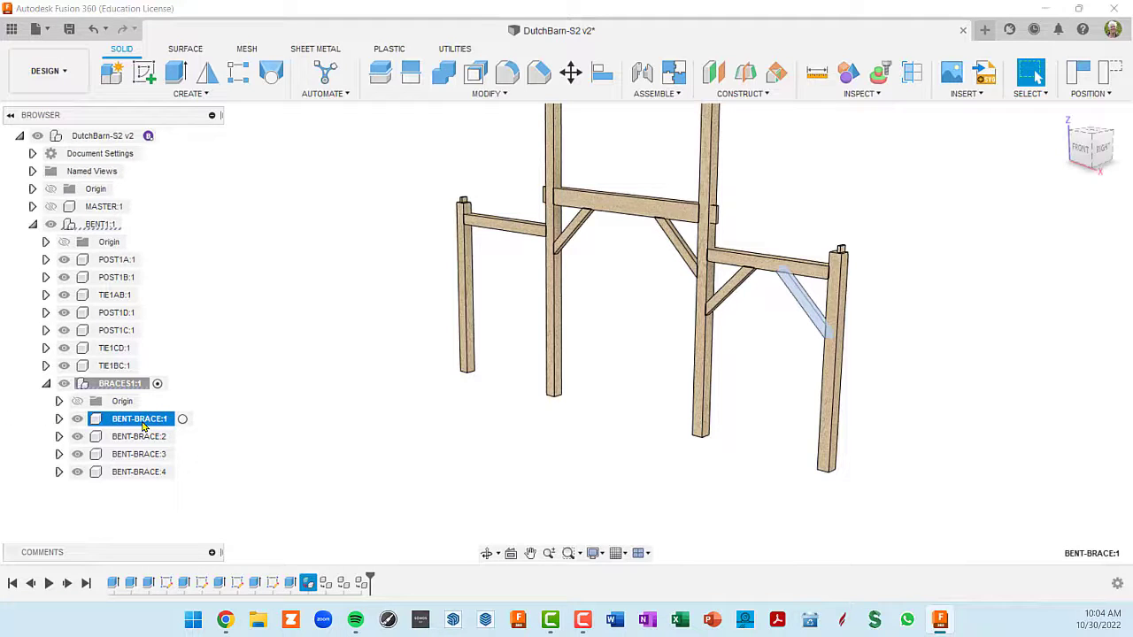
key(ctrl+v)
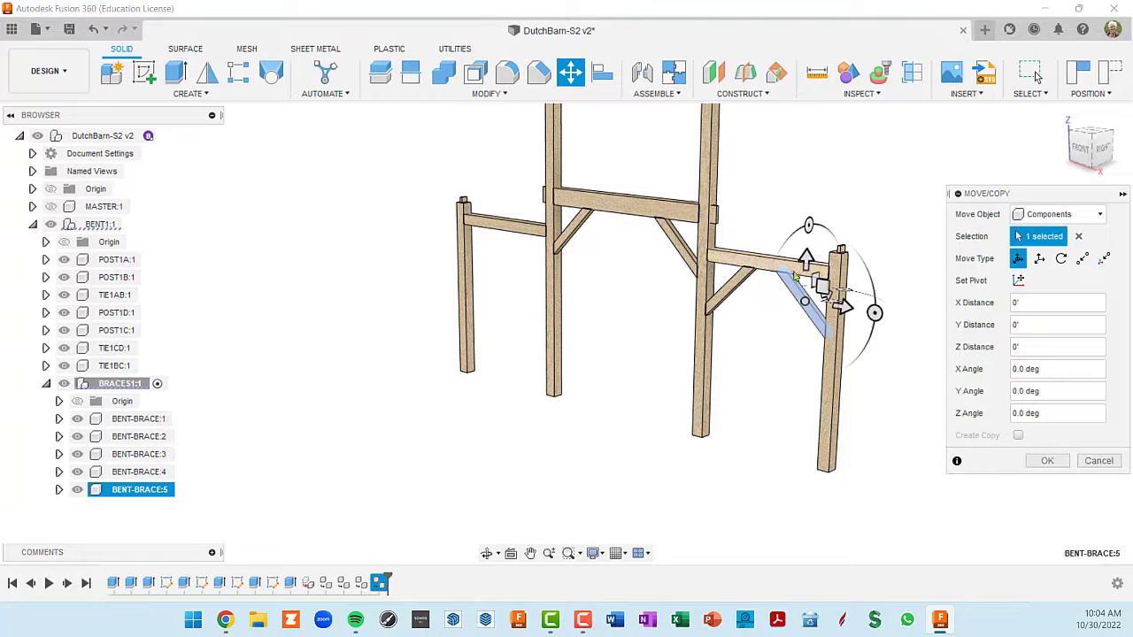
drag(819, 302, 518, 288)
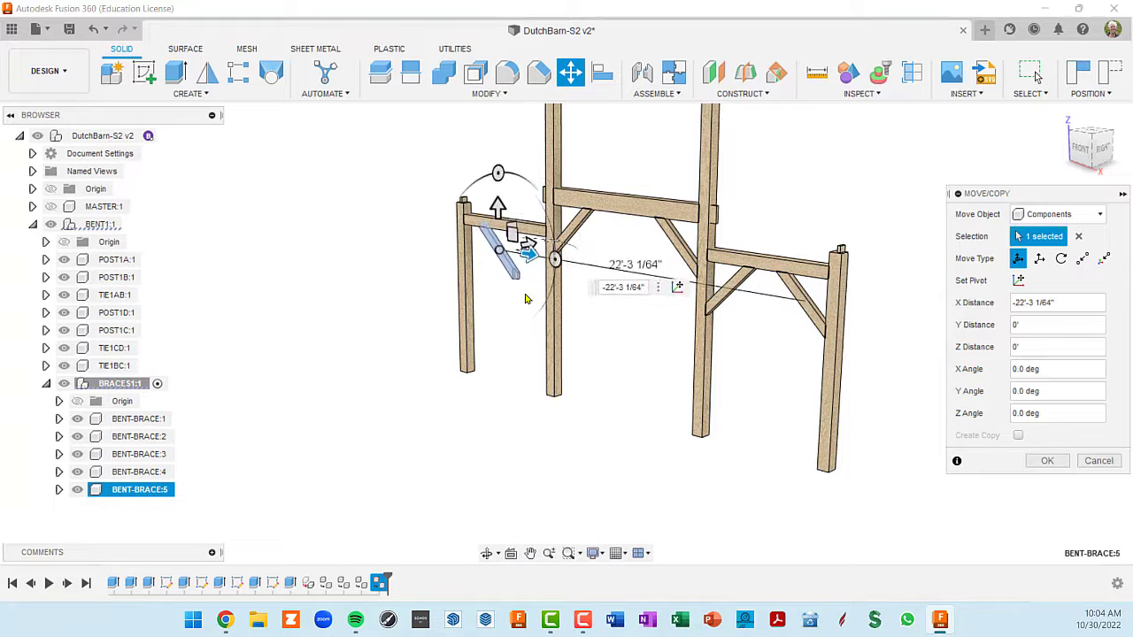
- Start resetting the move pivot and place it on the lowest shoulder corner of BENT-BRACE:5
shift+middle_drag(527, 298, 653, 306)
scroll(492, 360, up, 2)
scroll(491, 359, up, 1)
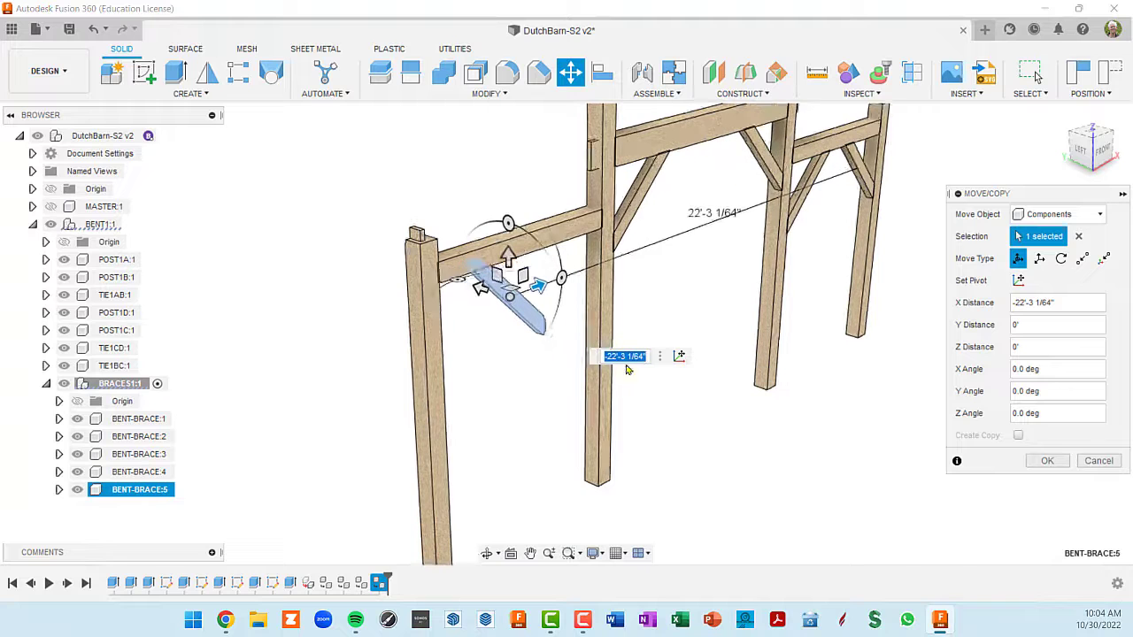
click(680, 359)
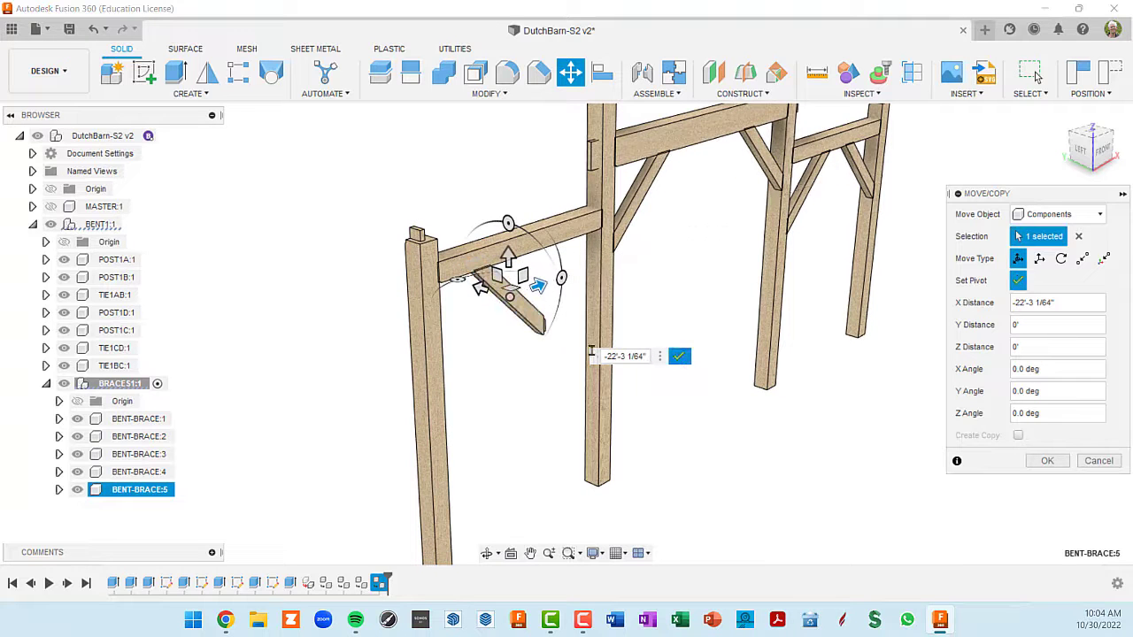
scroll(550, 343, up, 5)
shift+middle_drag(562, 360, 528, 350)
scroll(533, 347, up, 6)
scroll(528, 333, down, 3)
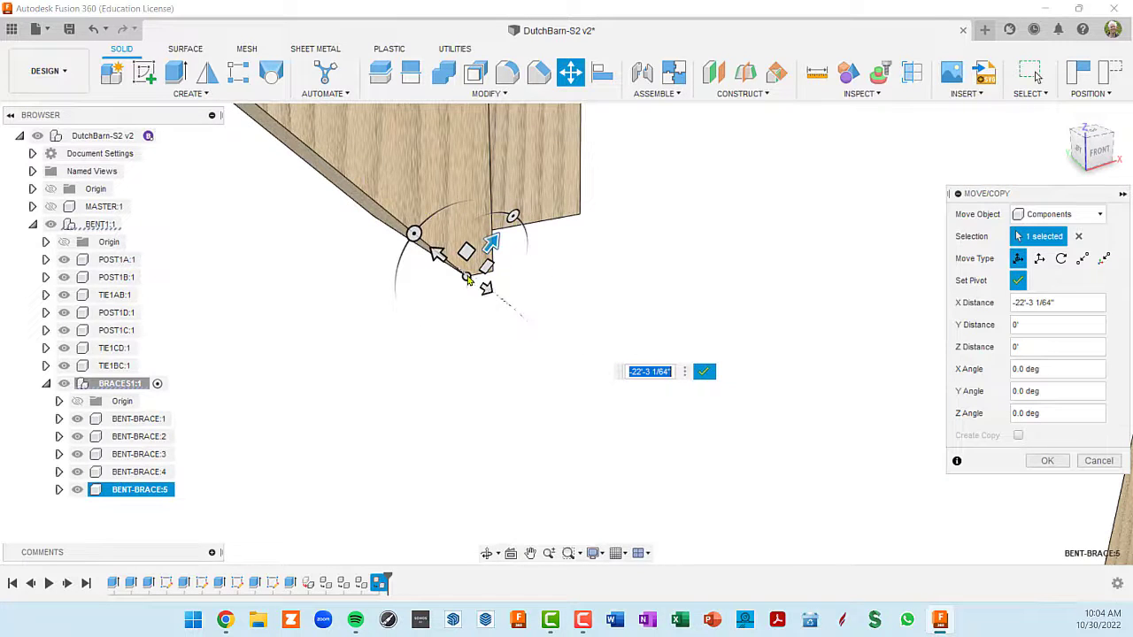
- Rotate the BENT-BRACE:5 pivot to a Z angle of -45 degrees so its axes run vertically and horizontally
text(0)
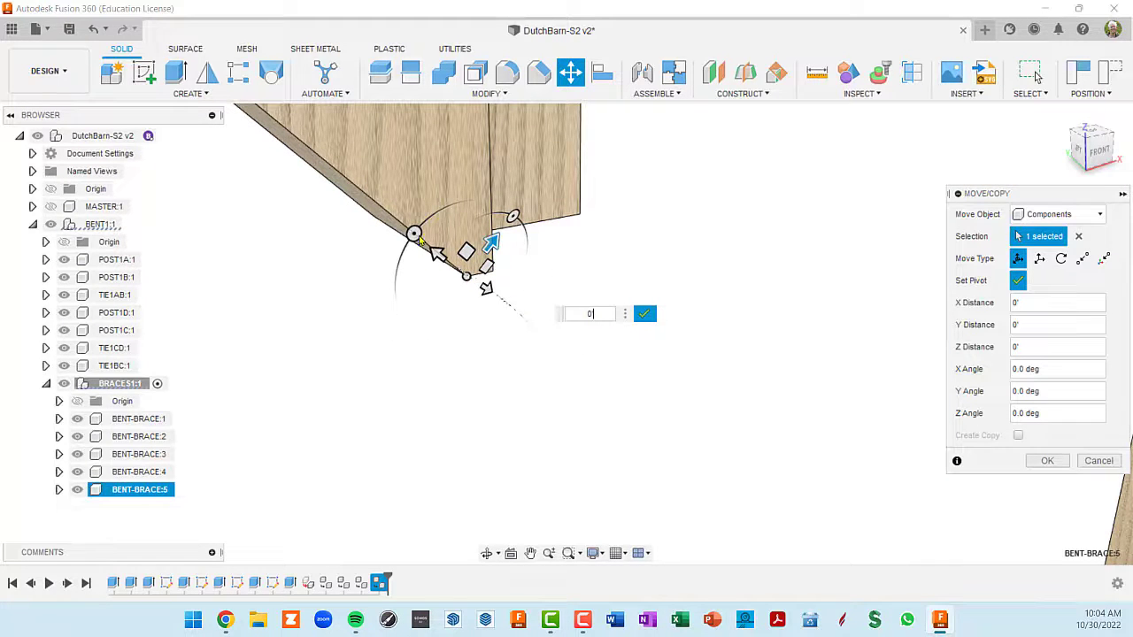
drag(416, 238, 467, 205)
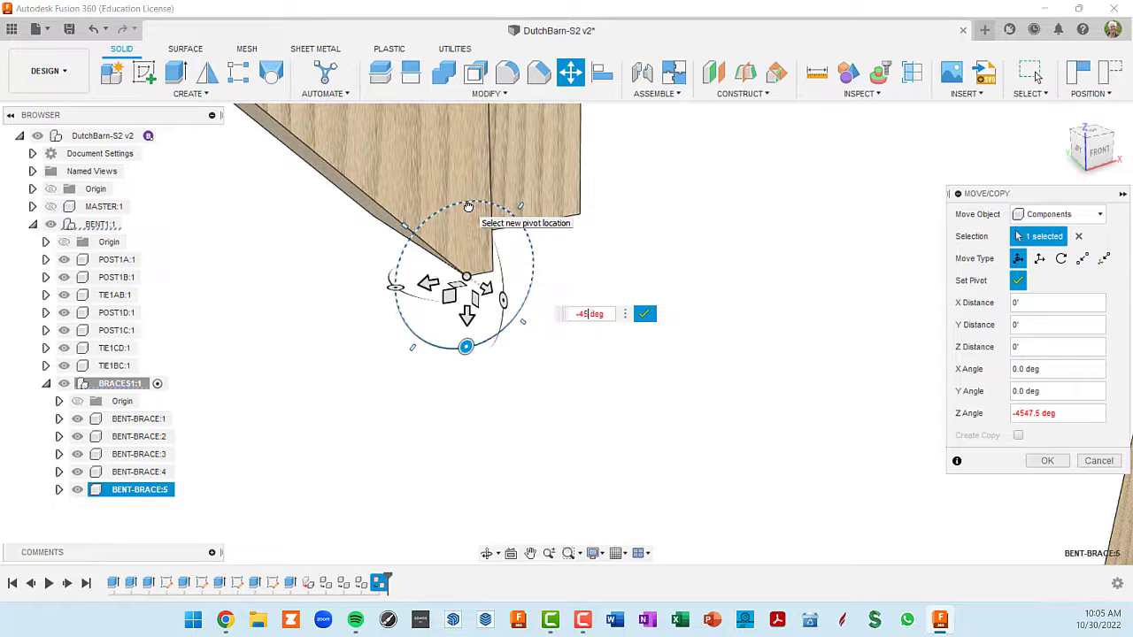
key(Return)
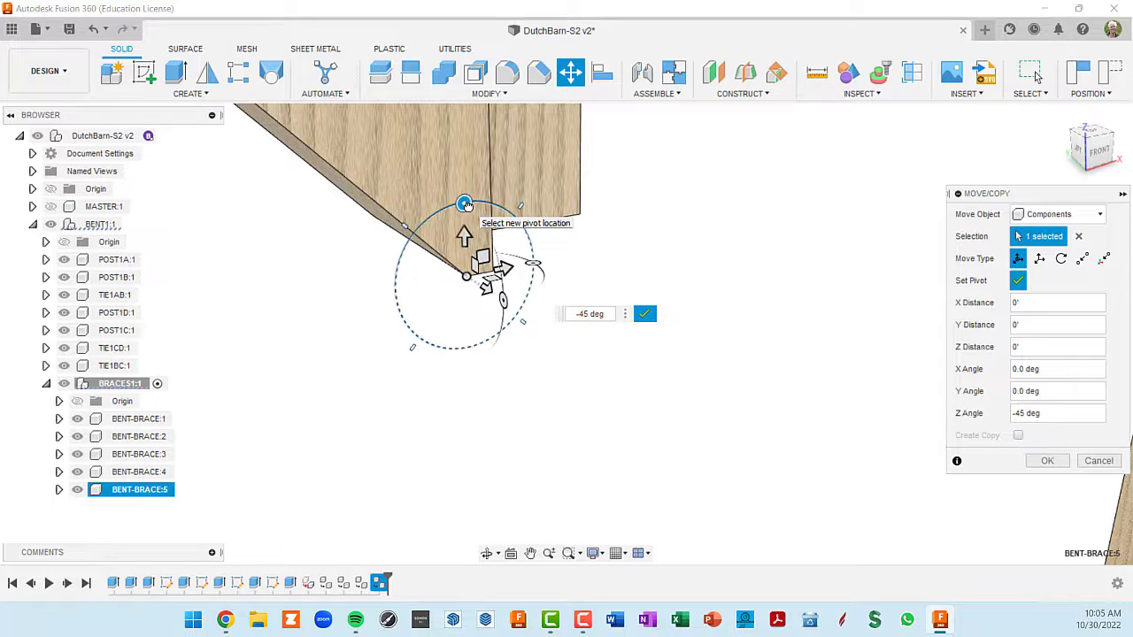
- Finish the pivot and move BENT-BRACE:5 2'-11 1/64" in X against the inner post of the opposite side bay, applying the move
click(656, 319)
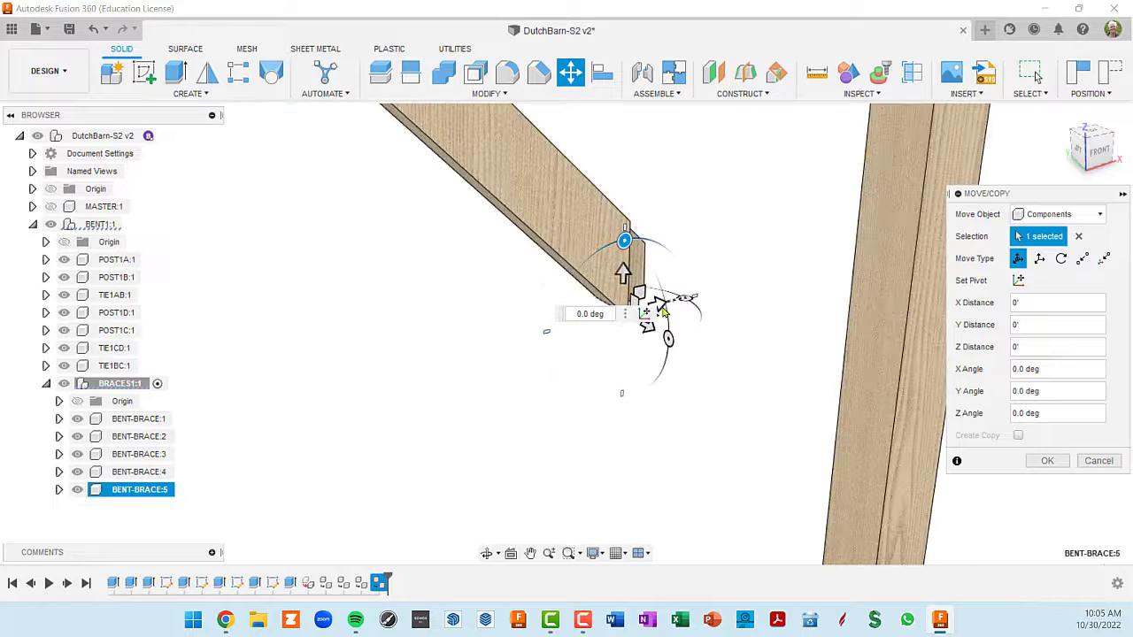
drag(656, 309, 801, 266)
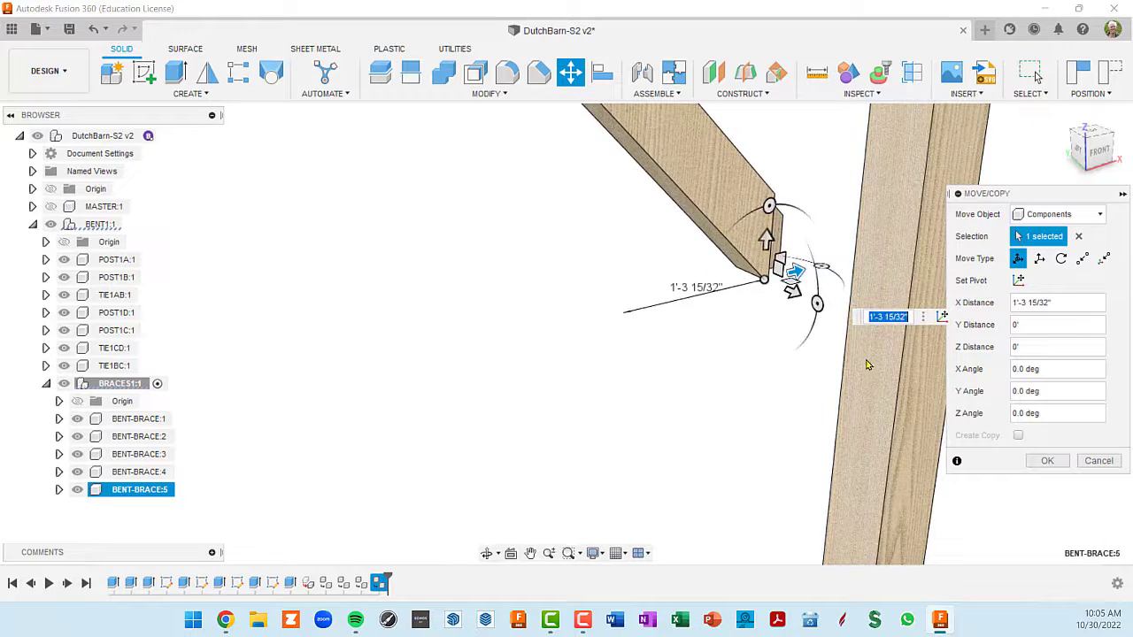
drag(868, 365, 868, 366)
middle_drag(884, 259, 699, 307)
scroll(699, 305, down, 5)
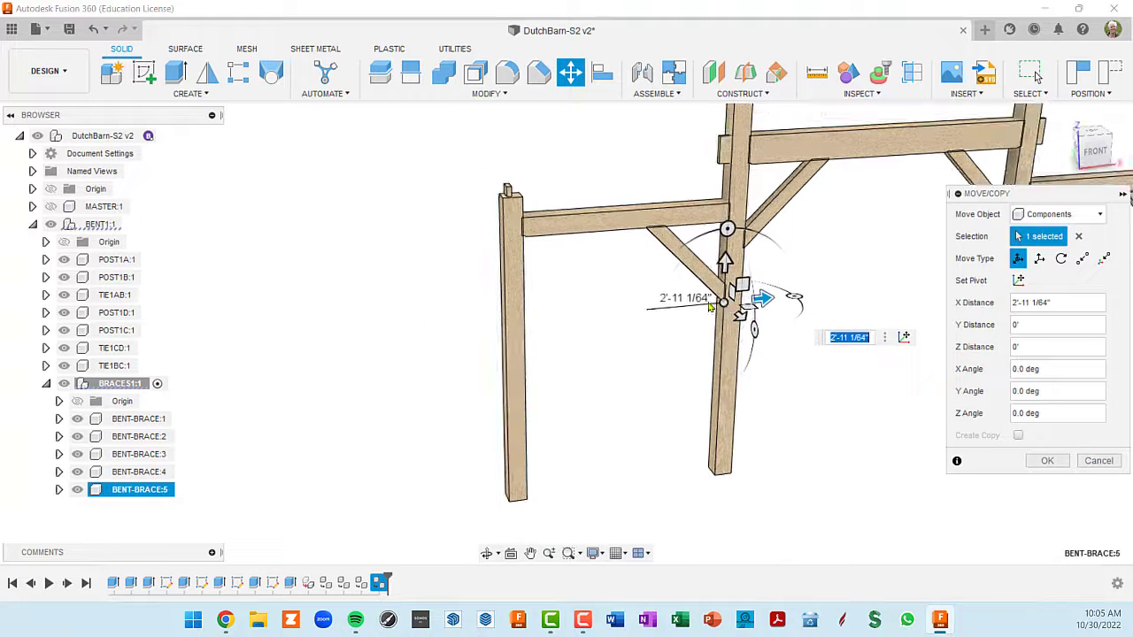
shift+middle_drag(670, 249, 614, 226)
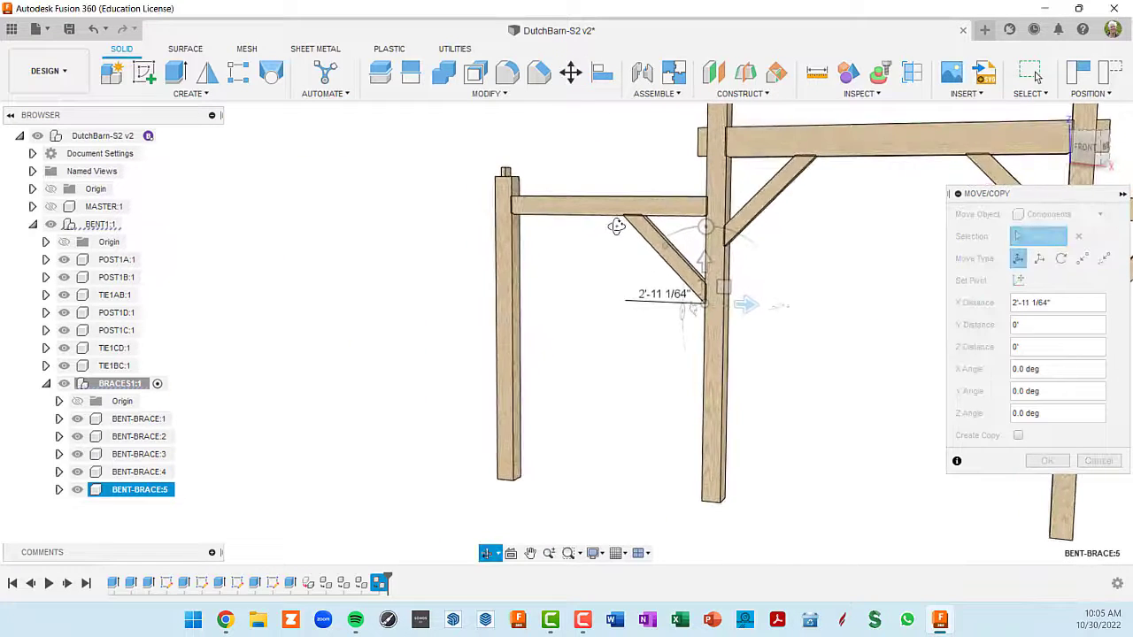
scroll(642, 241, up, 4)
scroll(643, 241, down, 5)
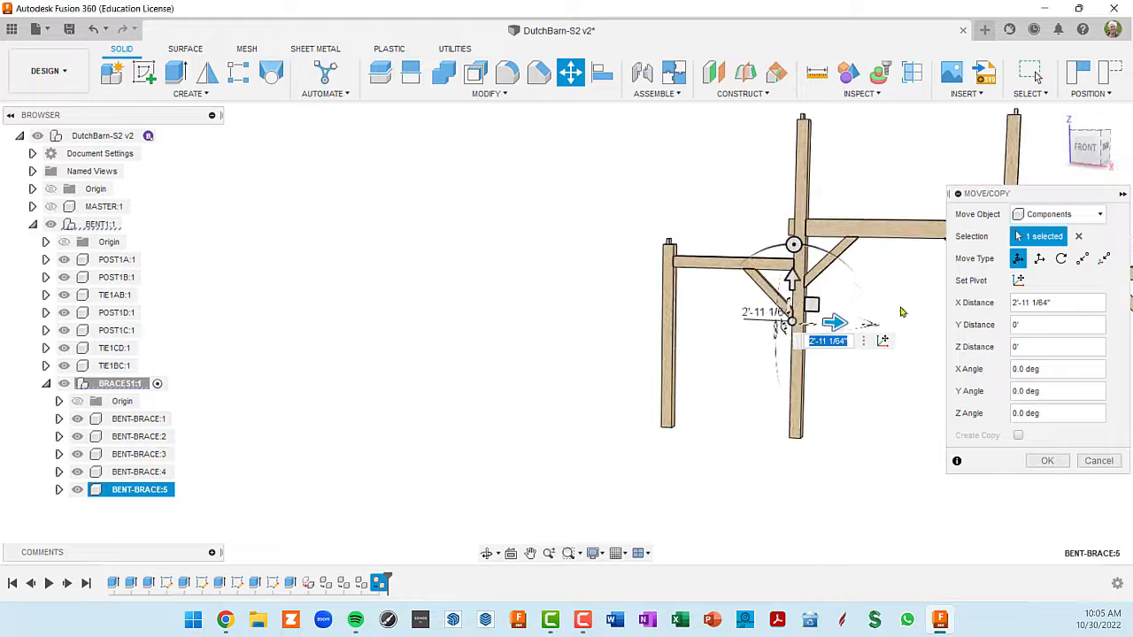
scroll(690, 279, up, 2)
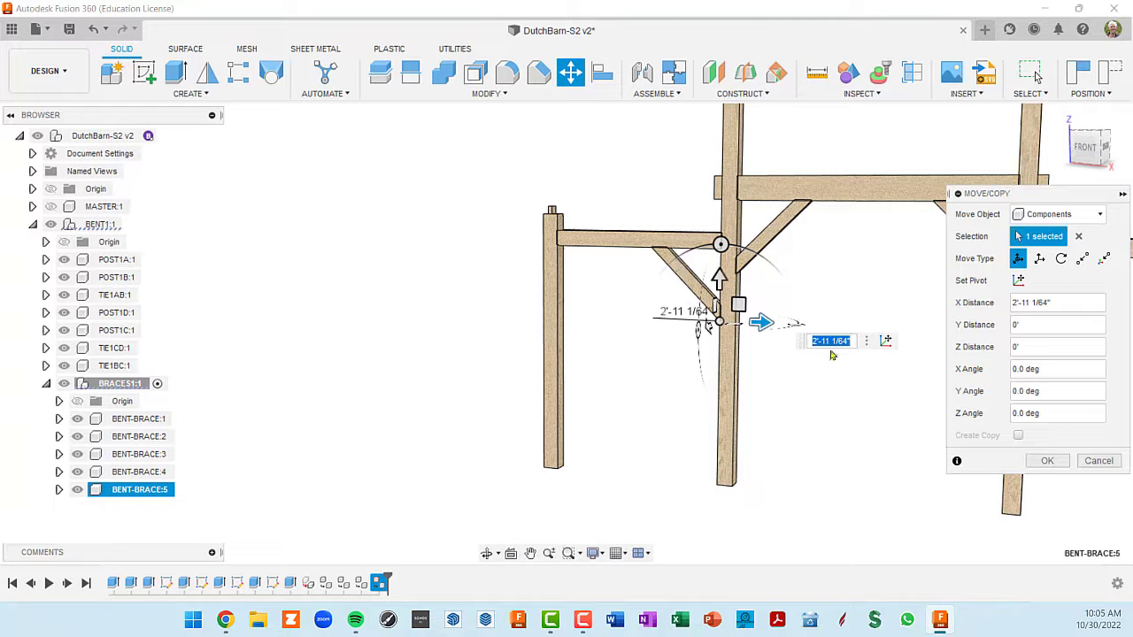
click(1062, 464)
middle_drag(968, 373, 755, 350)
shift+middle_drag(755, 350, 733, 348)
- Paste a linked copy of BENT-BRACE:2 into BRACES1 and move it 17'-11 13/64" in Z beneath the opposite side tie
click(822, 276)
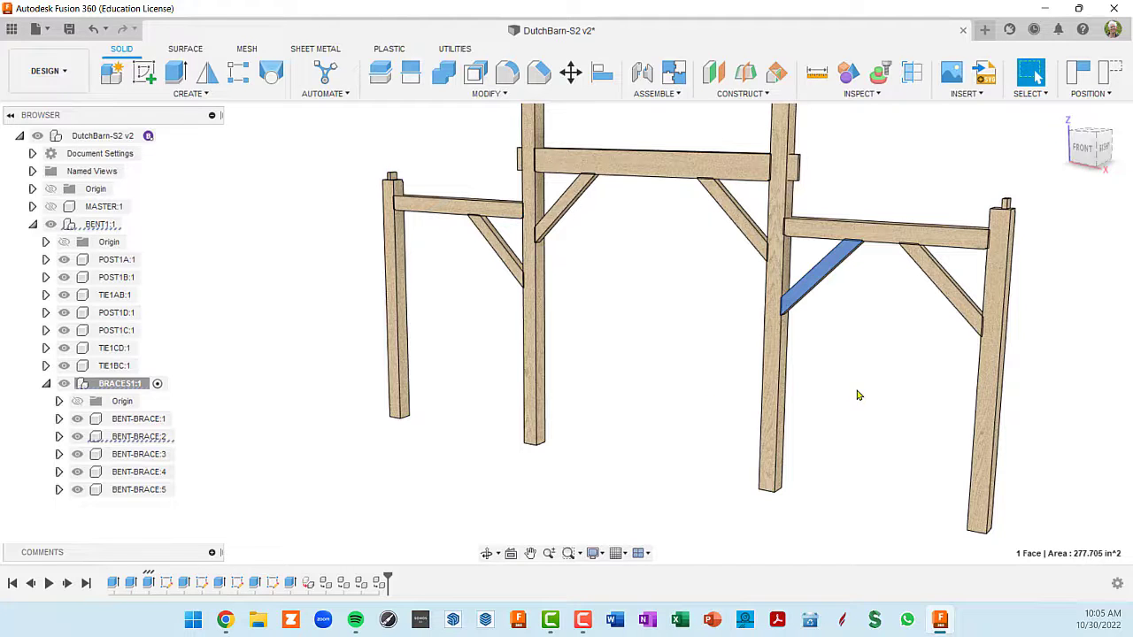
key(Escape)
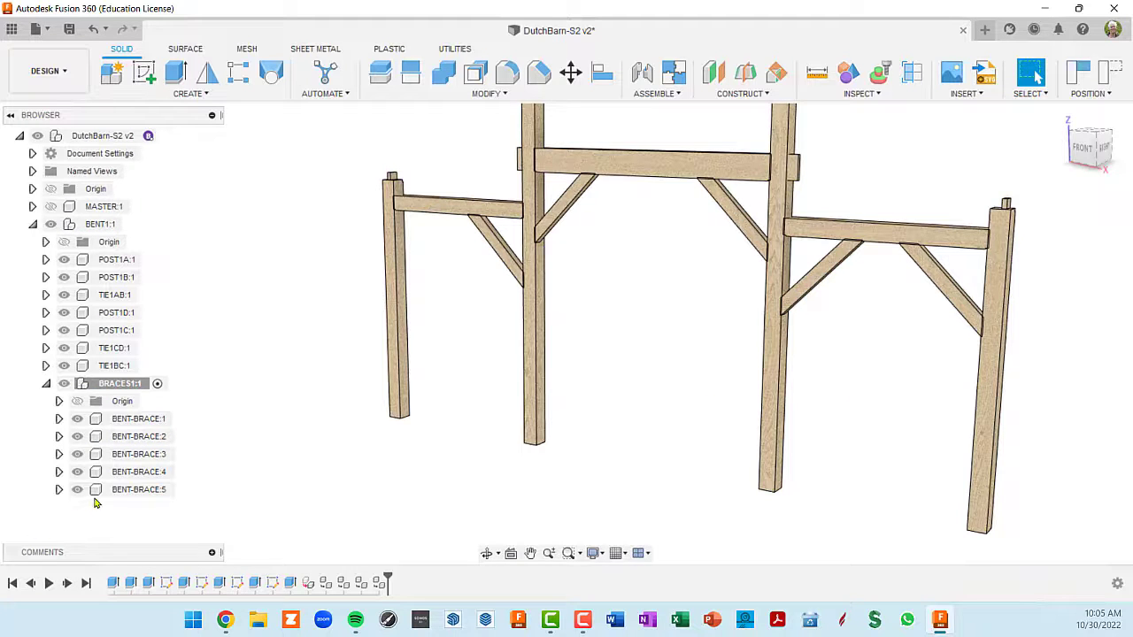
click(129, 437)
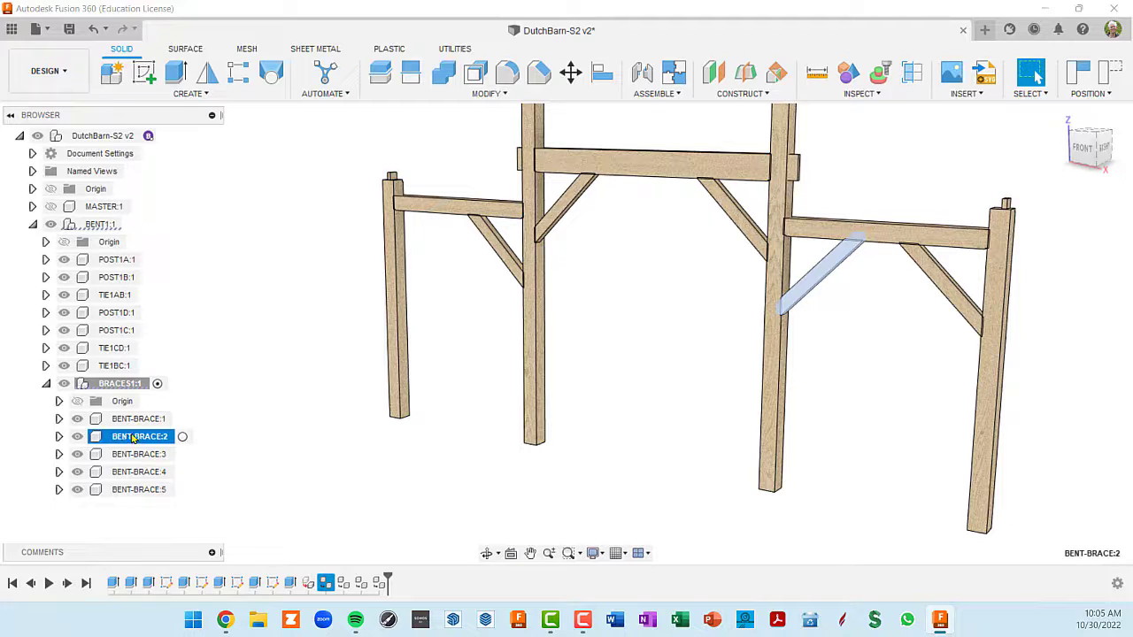
key(ctrl+v)
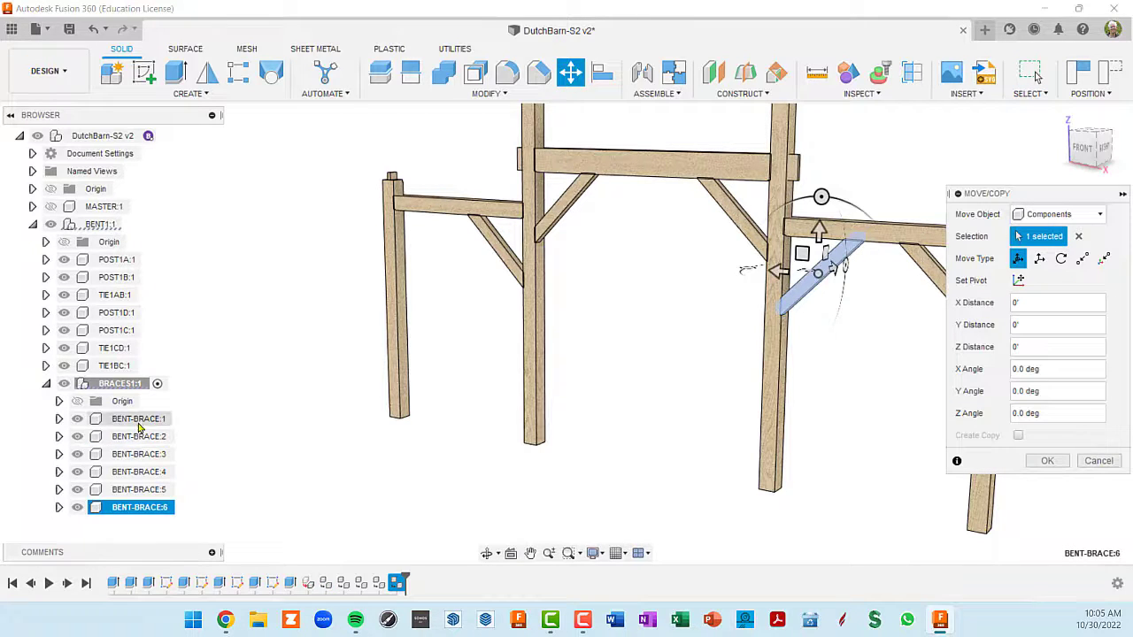
drag(745, 268, 420, 277)
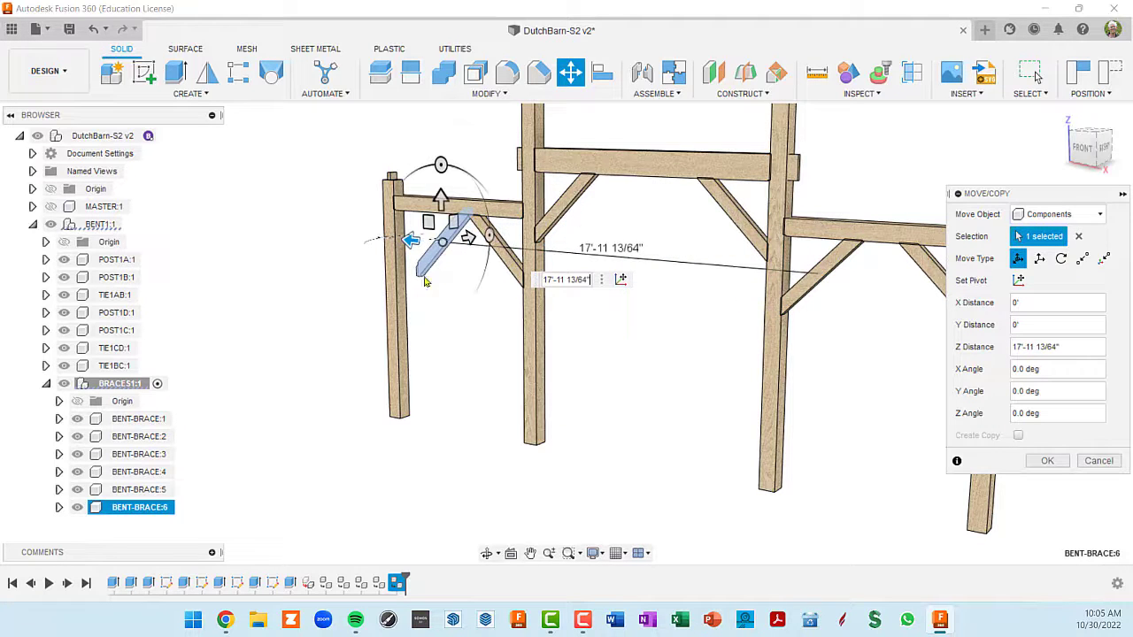
- Reset the BENT-BRACE:6 move pivot to its lowest shoulder corner, with the axes running vertically and horizontally
click(627, 283)
scroll(441, 284, up, 5)
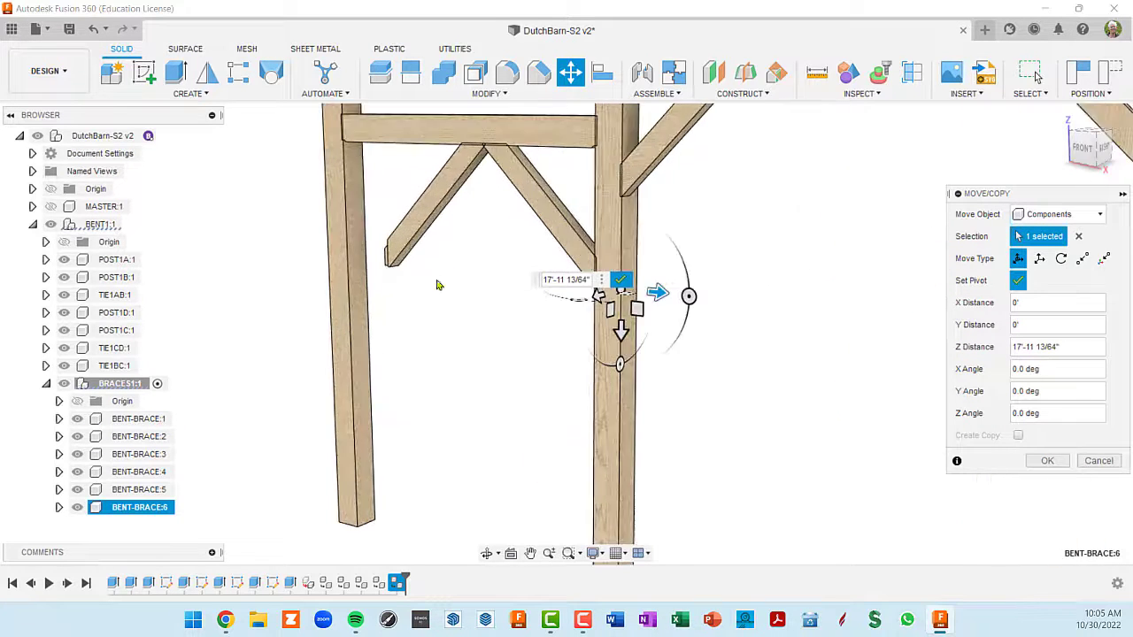
middle_drag(425, 271, 574, 313)
scroll(536, 315, up, 6)
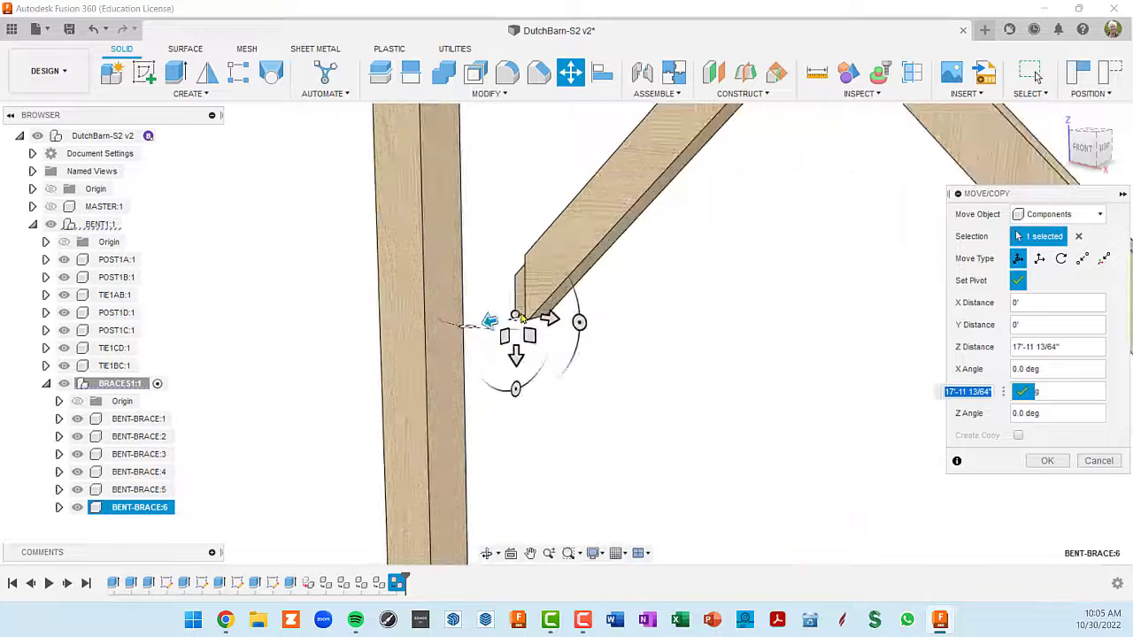
scroll(531, 325, up, 1)
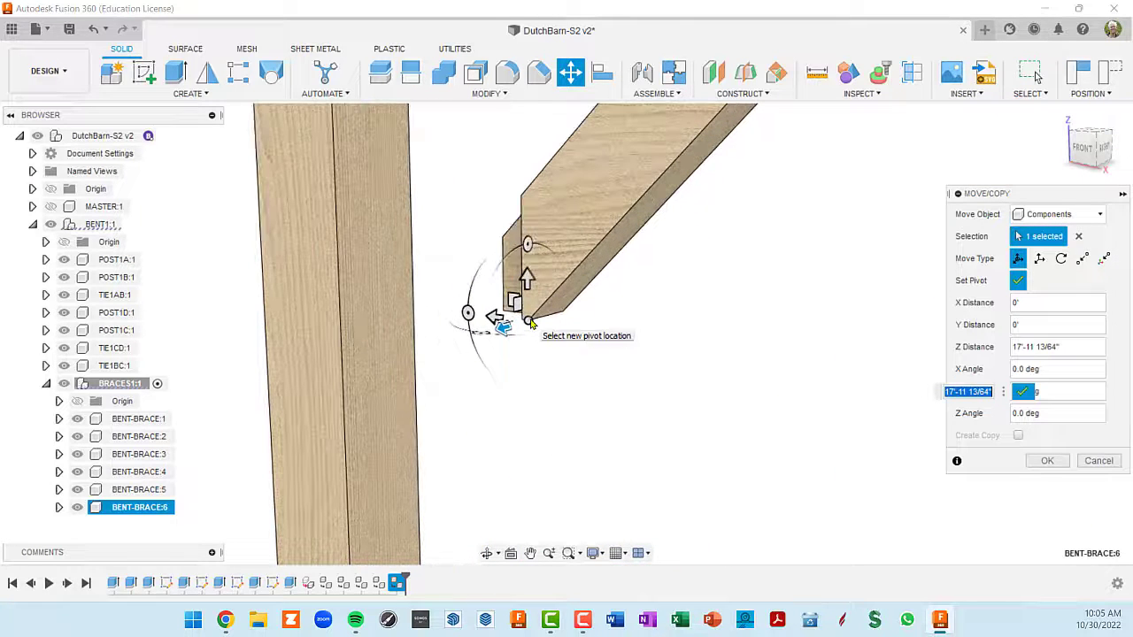
click(531, 324)
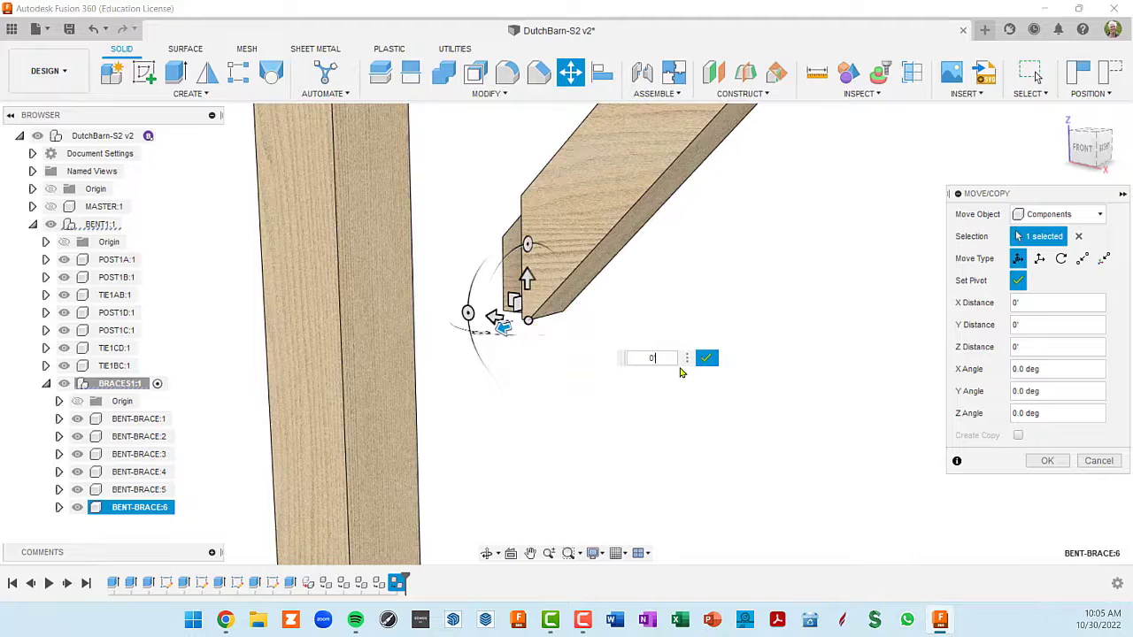
click(707, 360)
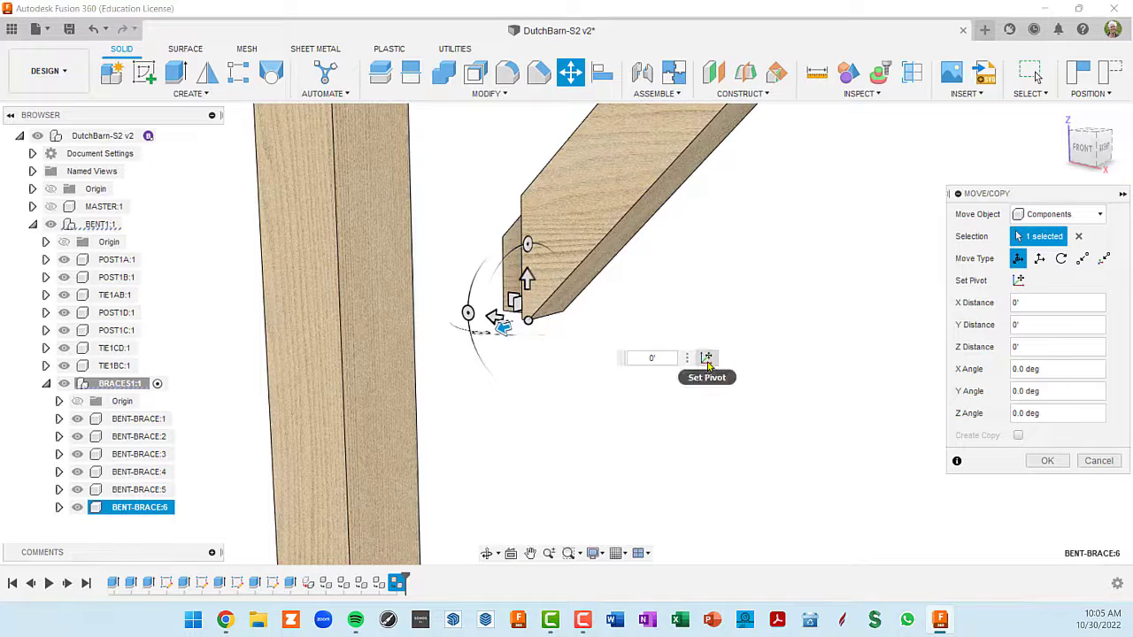
- Move BENT-BRACE:6 1'-4 51/64" in Y so its shoulder meets the outer post, and apply the move
click(467, 311)
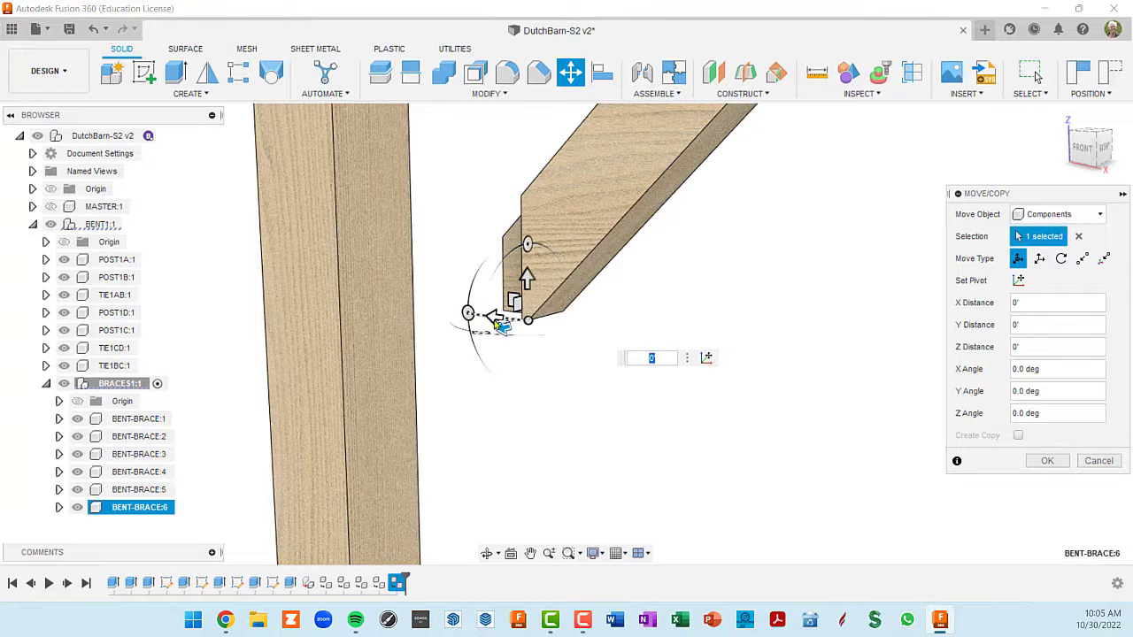
drag(495, 320, 401, 374)
scroll(401, 373, down, 5)
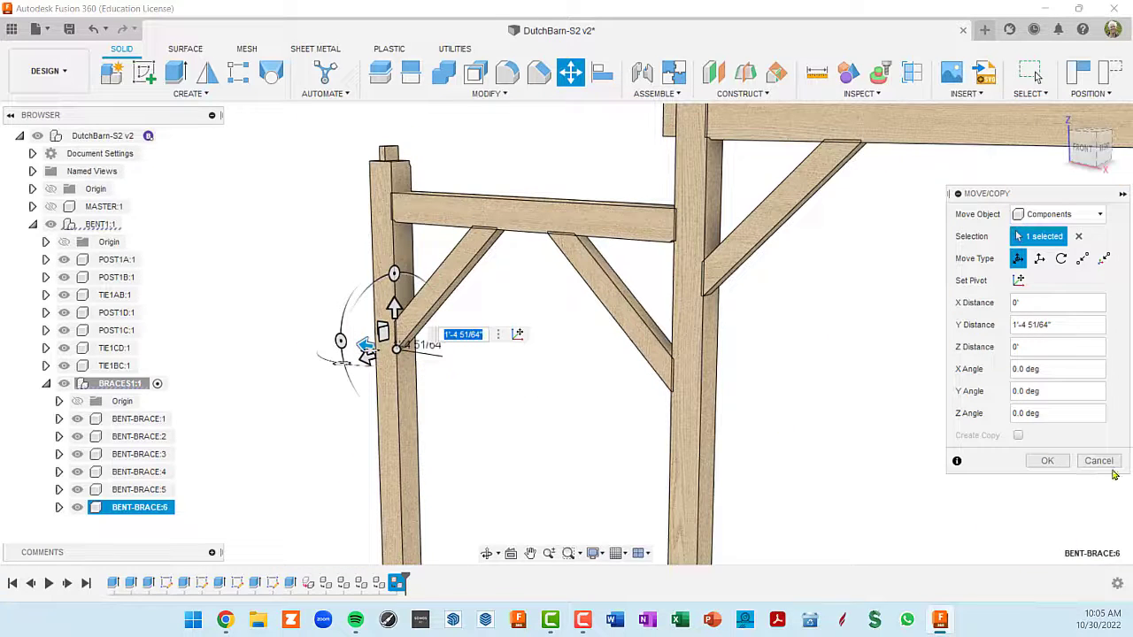
click(1047, 461)
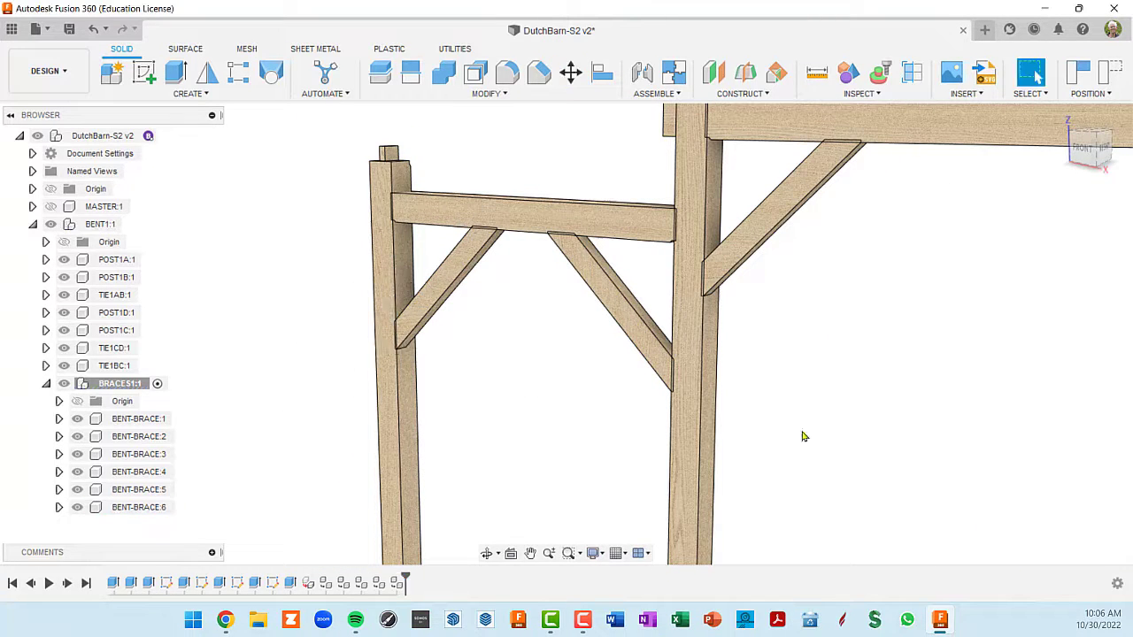
- Activate BENT-BRACE:1 and make its sketches visible, listing the individual sketches
shift+middle_drag(299, 437, 324, 420)
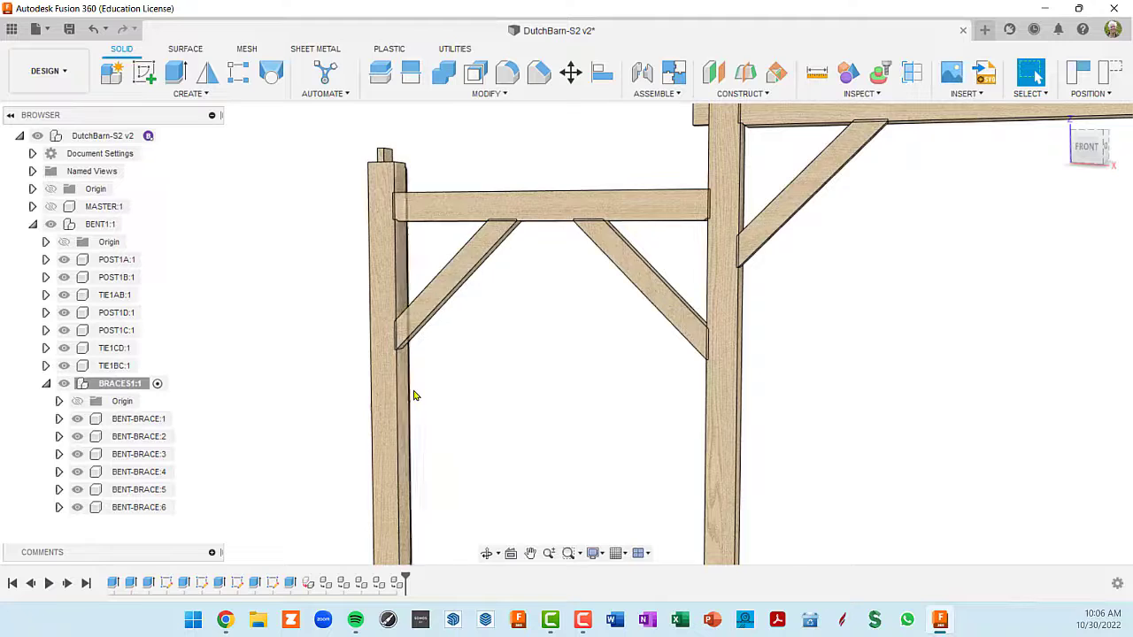
scroll(413, 395, down, 5)
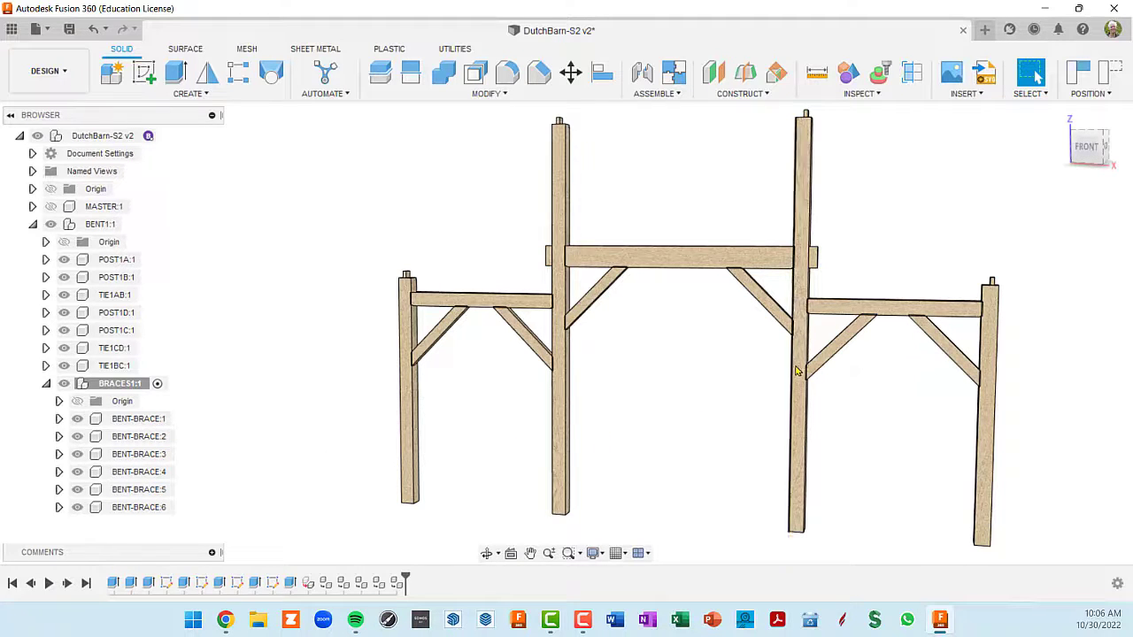
scroll(770, 387, up, 5)
scroll(787, 395, down, 3)
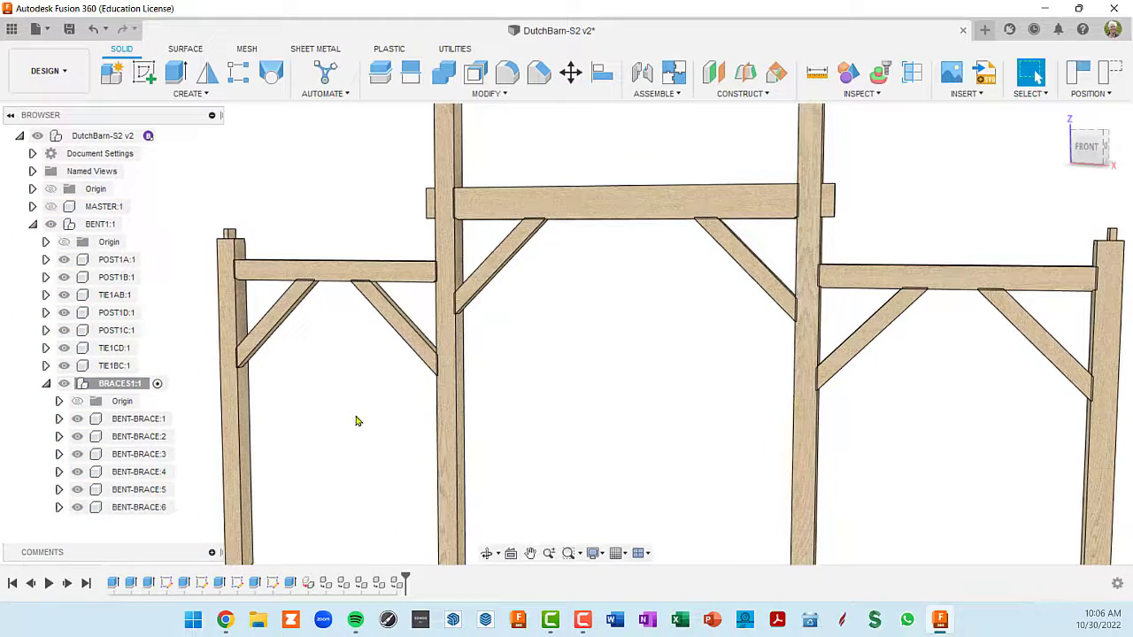
shift+middle_drag(573, 390, 791, 351)
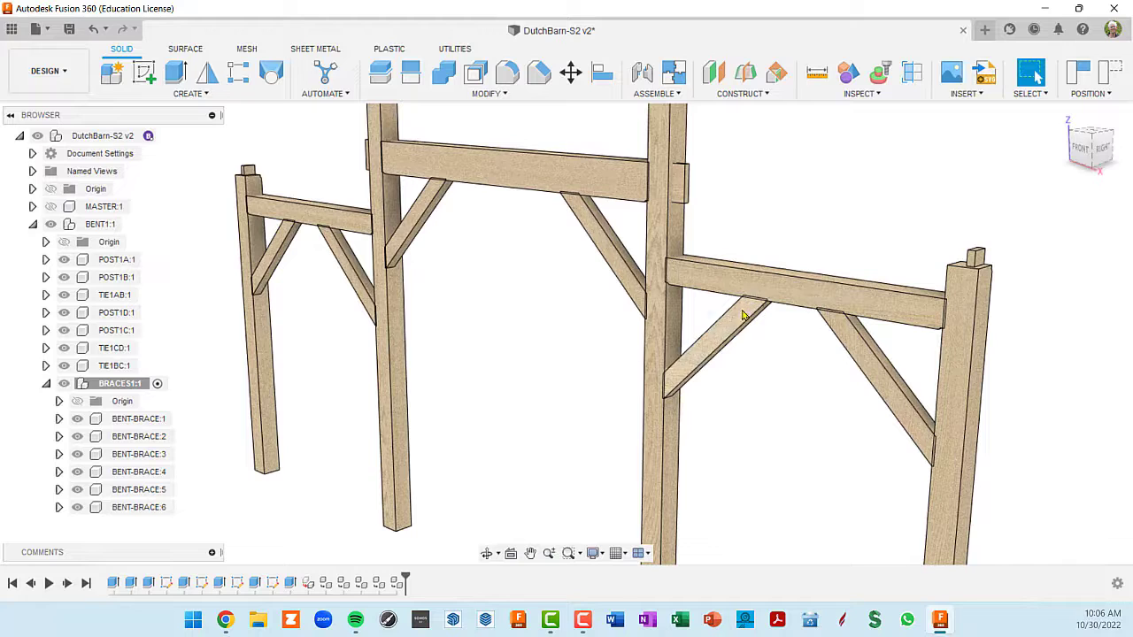
click(176, 421)
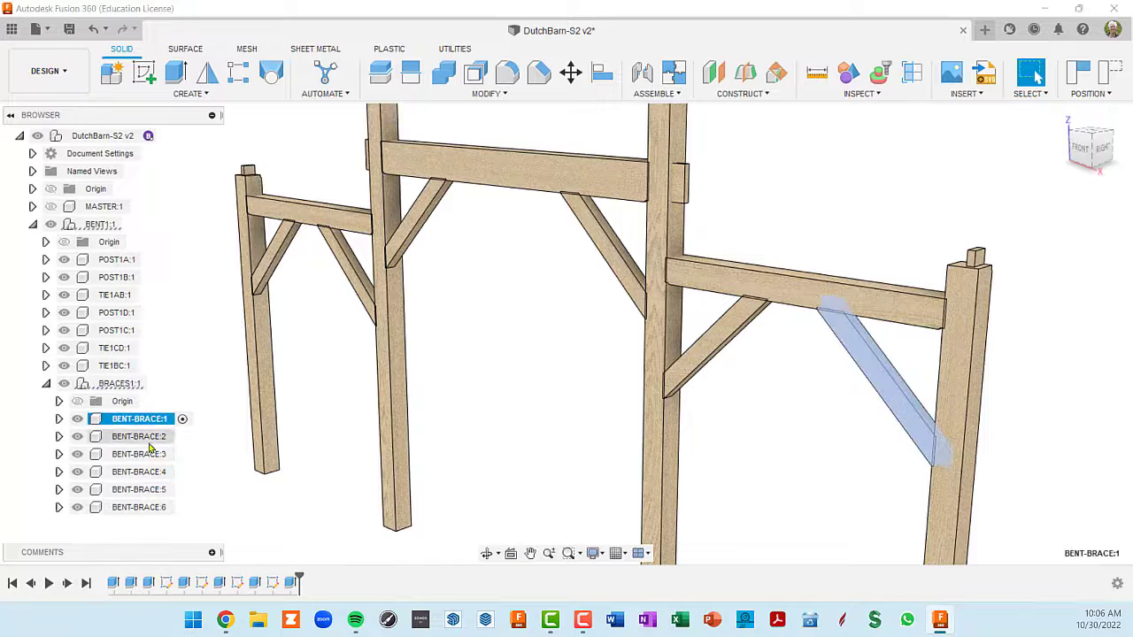
click(59, 420)
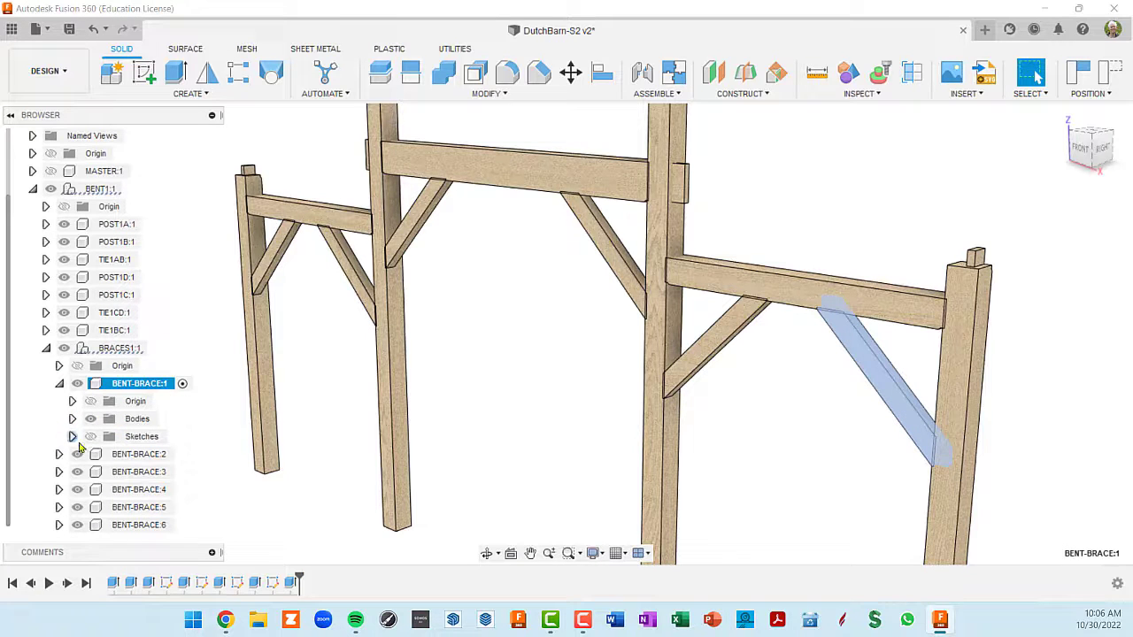
click(90, 436)
click(72, 436)
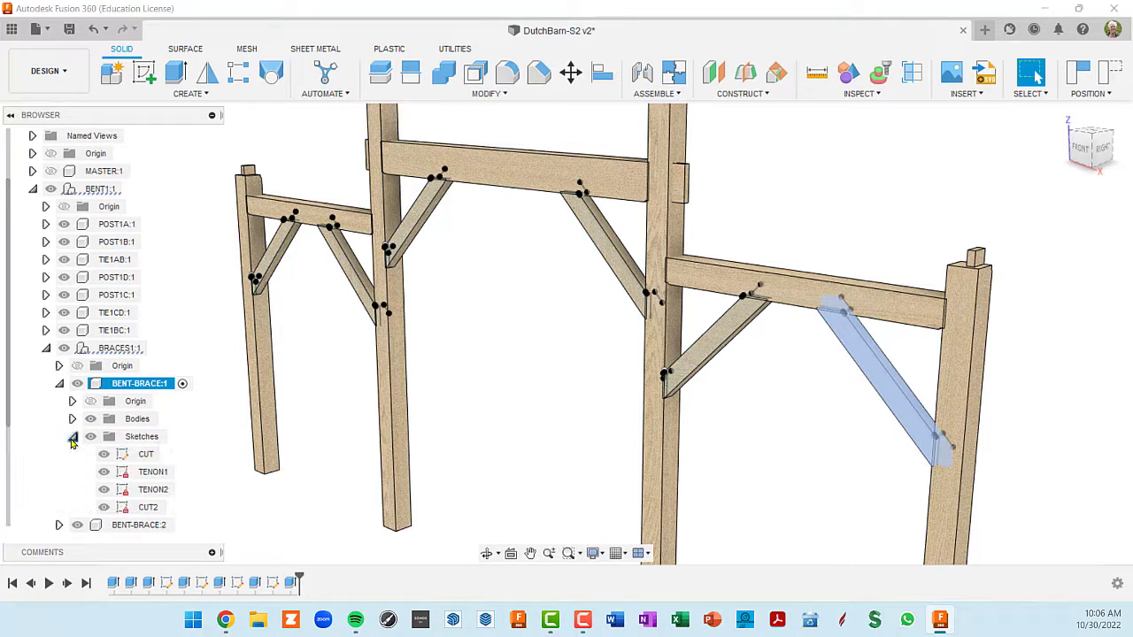
- Open BENT-BRACE:1's TENON1 sketch to view it against the post, and finish the sketch without edits
click(127, 475)
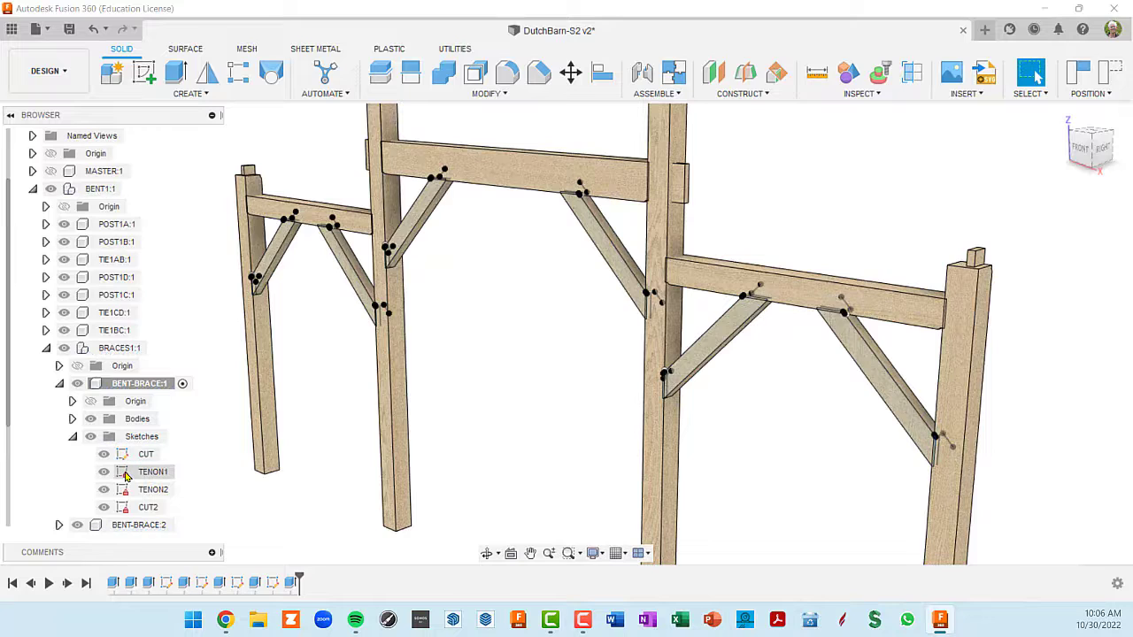
double_click(127, 475)
scroll(476, 264, up, 3)
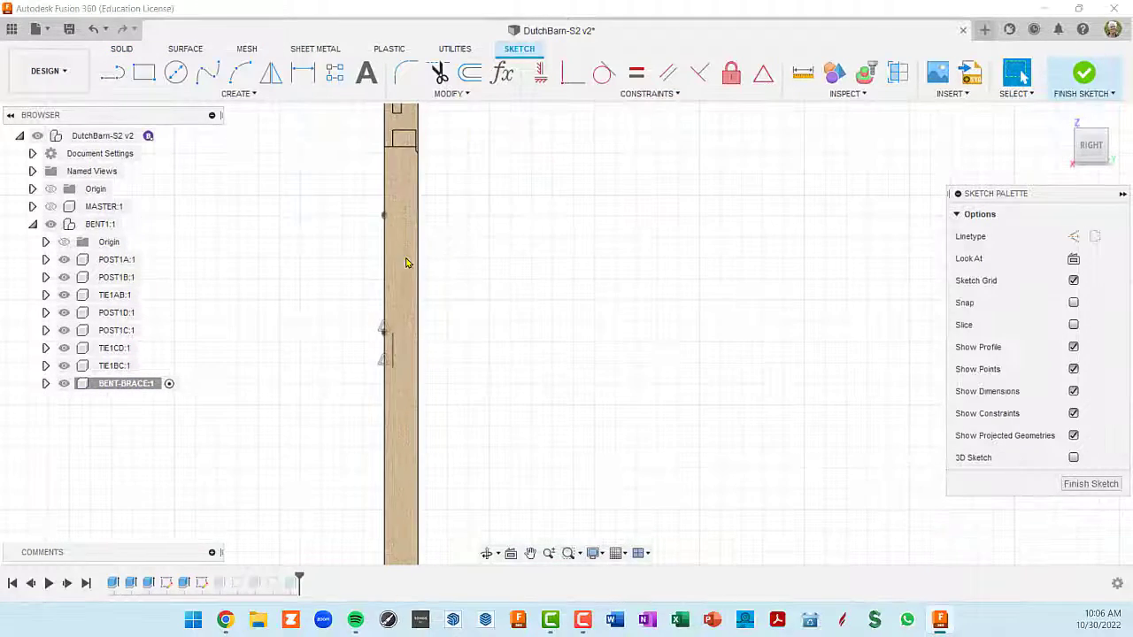
shift+middle_drag(407, 261, 429, 289)
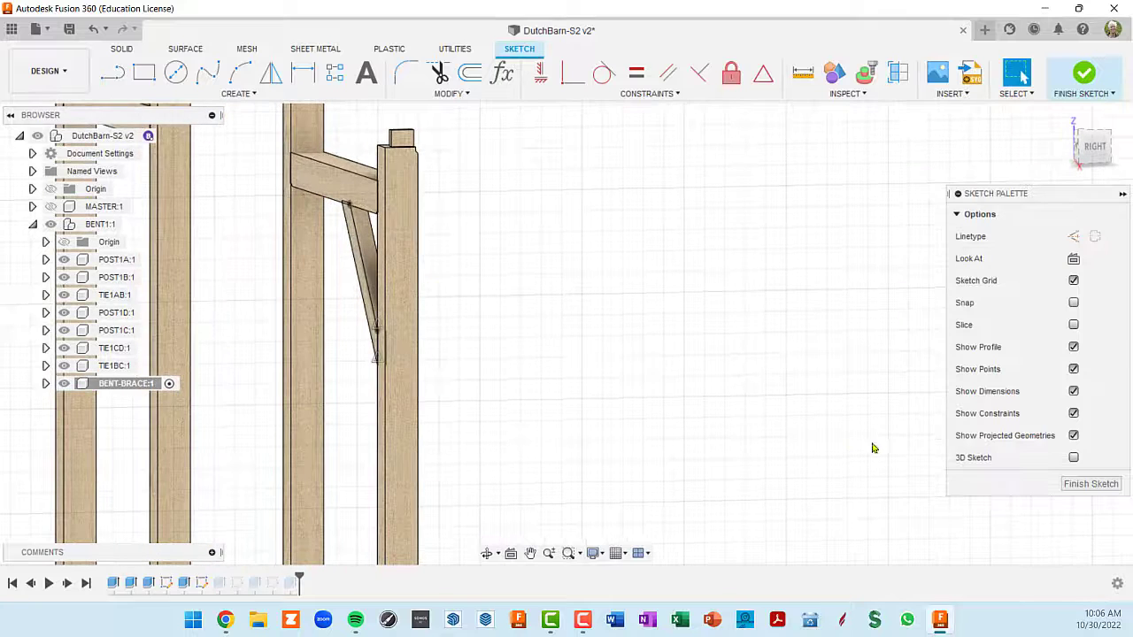
click(1091, 484)
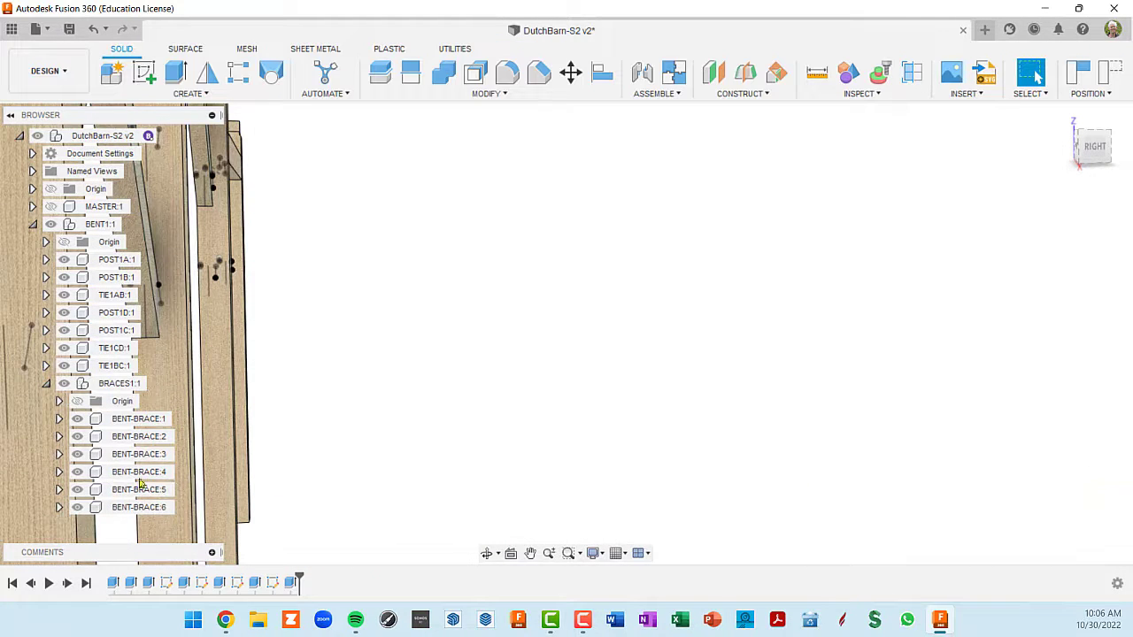
- Activate BENT-BRACE:1 within BRACES1 and bring the brace into view
click(142, 420)
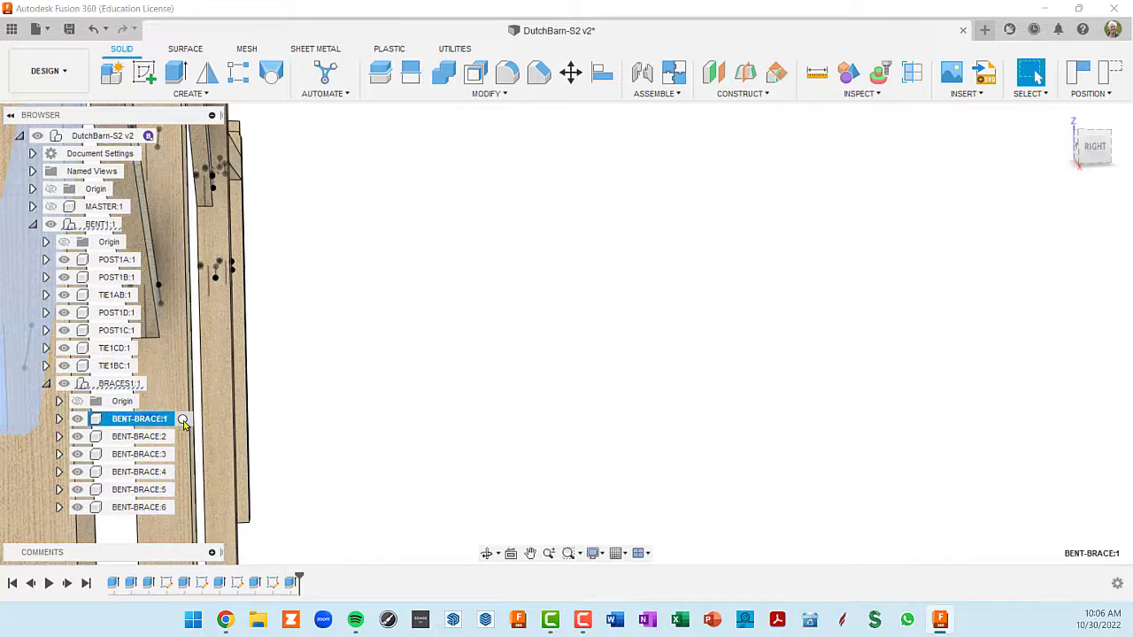
middle_drag(303, 468, 452, 425)
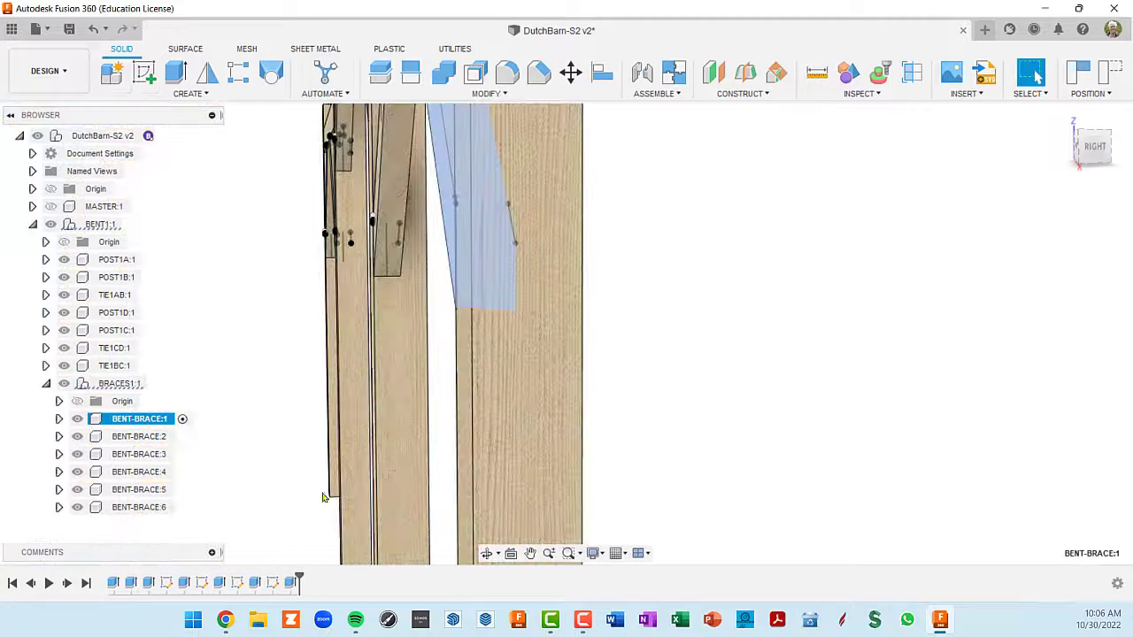
scroll(316, 549, down, 4)
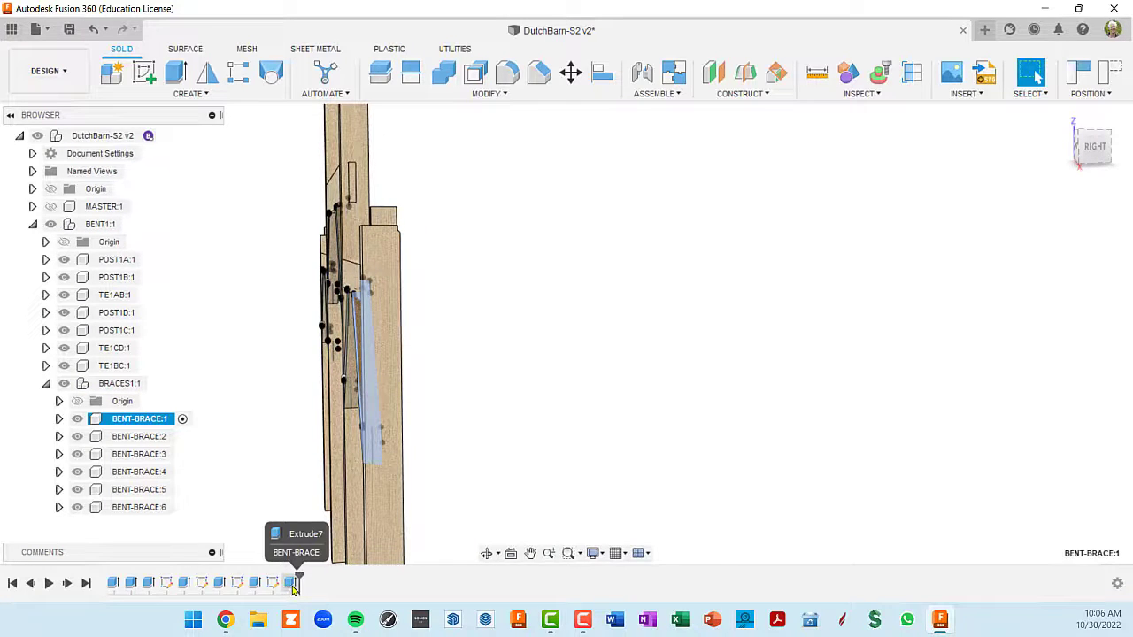
- Open BENT-BRACE:1's last cut extrusion to review its two profiles, and close it without changes
right_click(293, 584)
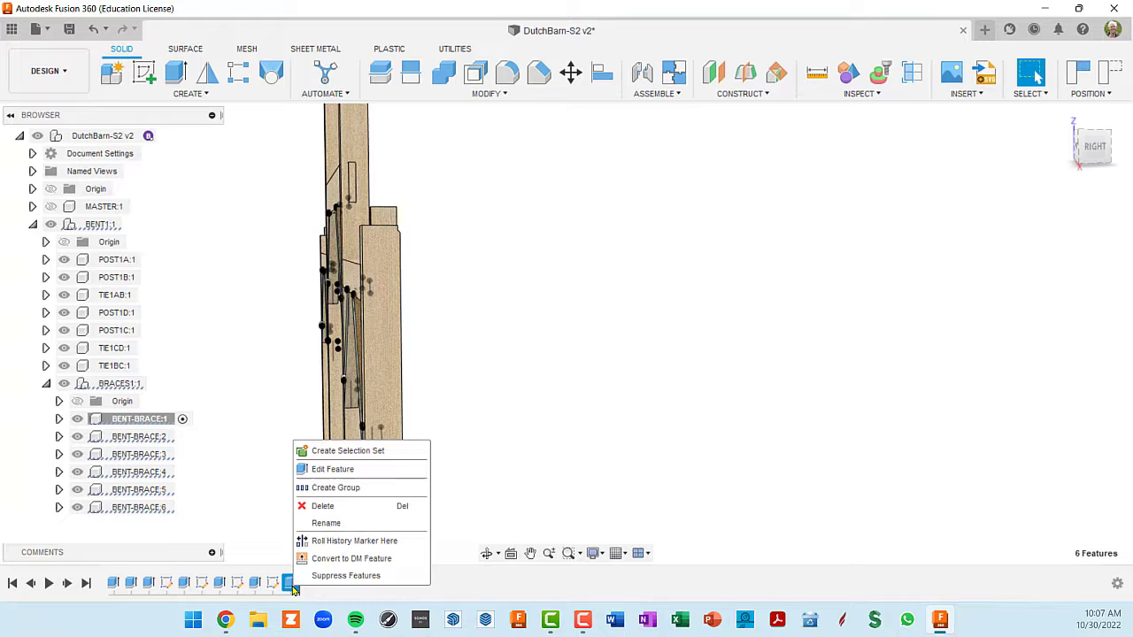
click(337, 470)
shift+middle_drag(417, 431, 632, 455)
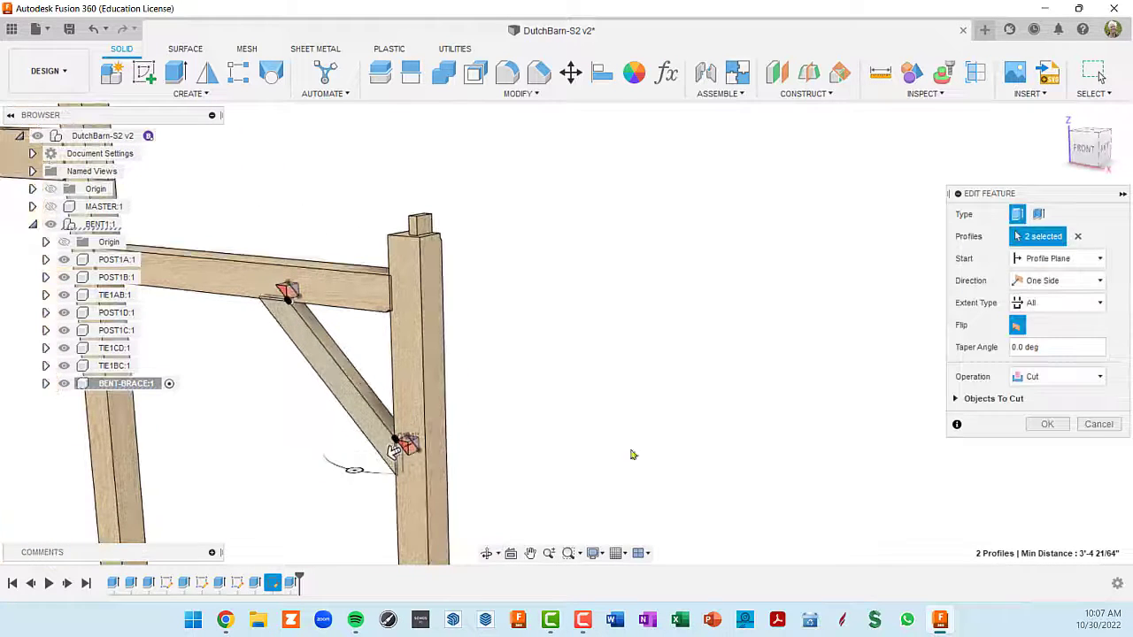
click(1117, 426)
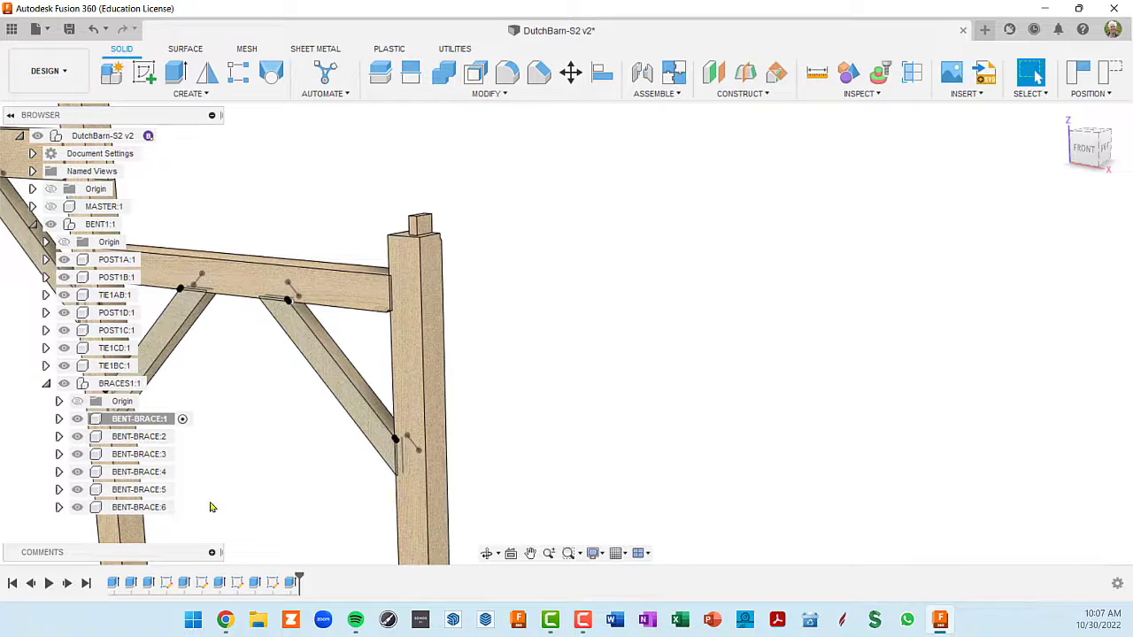
- Set the extrusion distance of BENT-BRACE:1's upper tenon to 4 in and apply the edit
click(254, 588)
right_click(255, 588)
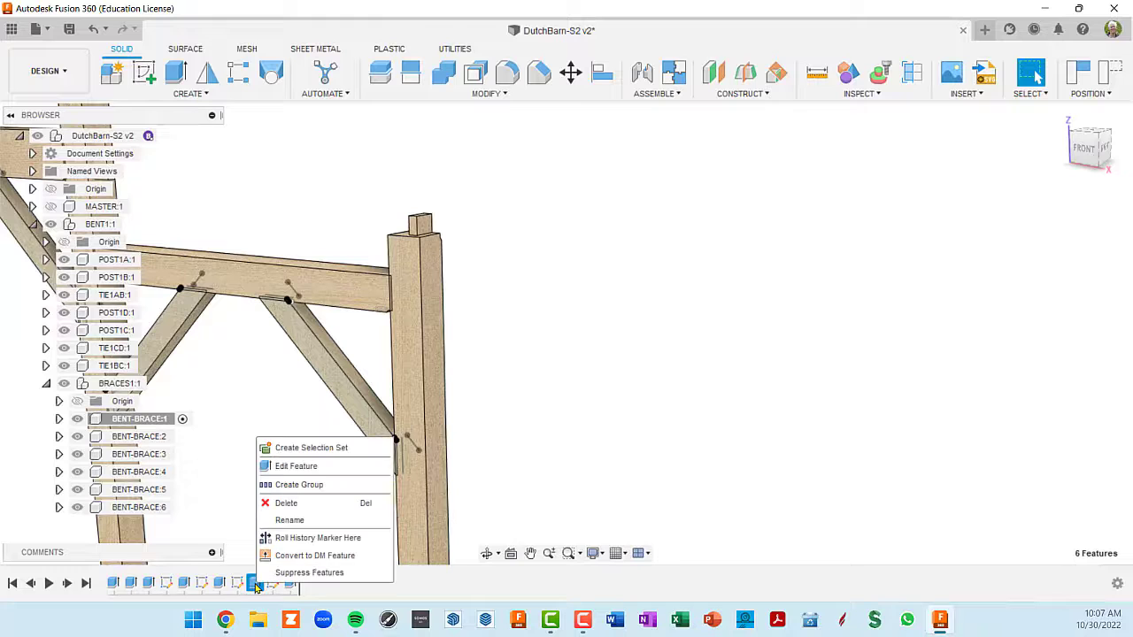
click(297, 467)
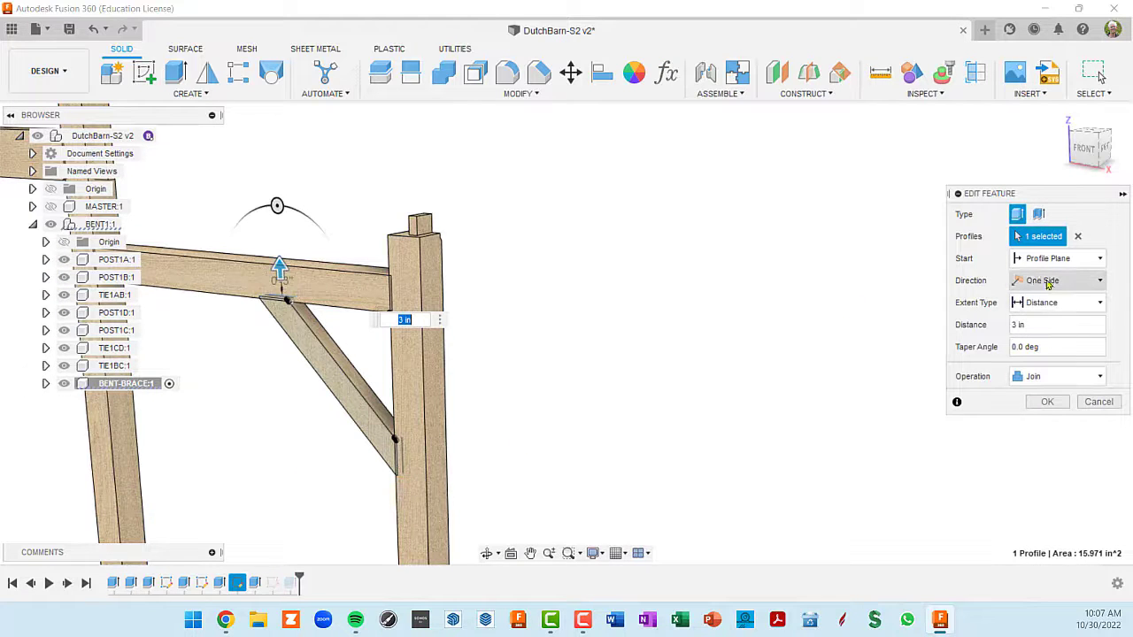
click(1036, 325)
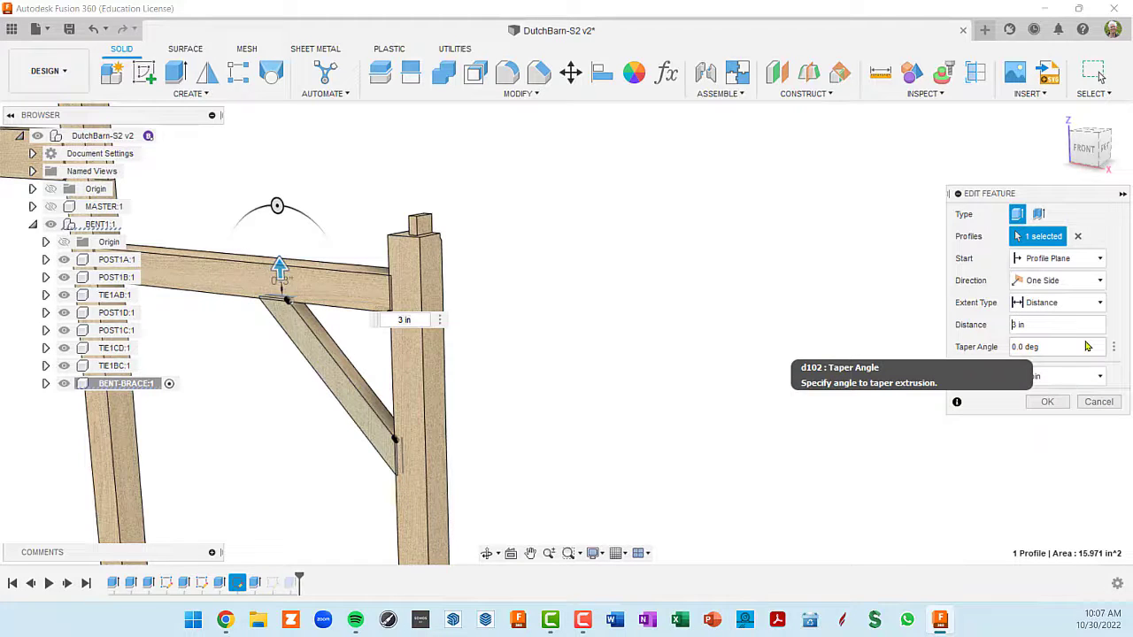
text(43)
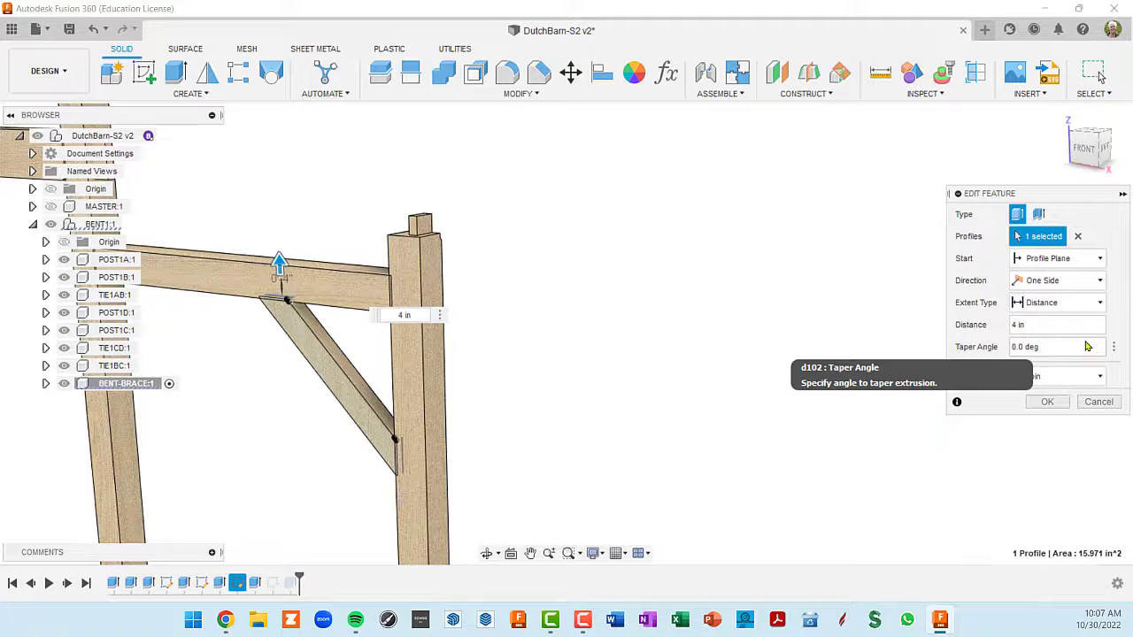
key(Return)
- Hide all four posts and the ties TIE1AB, TIE1CD and TIE1BC, leaving only the BRACES1 components visible
scroll(721, 482, down, 3)
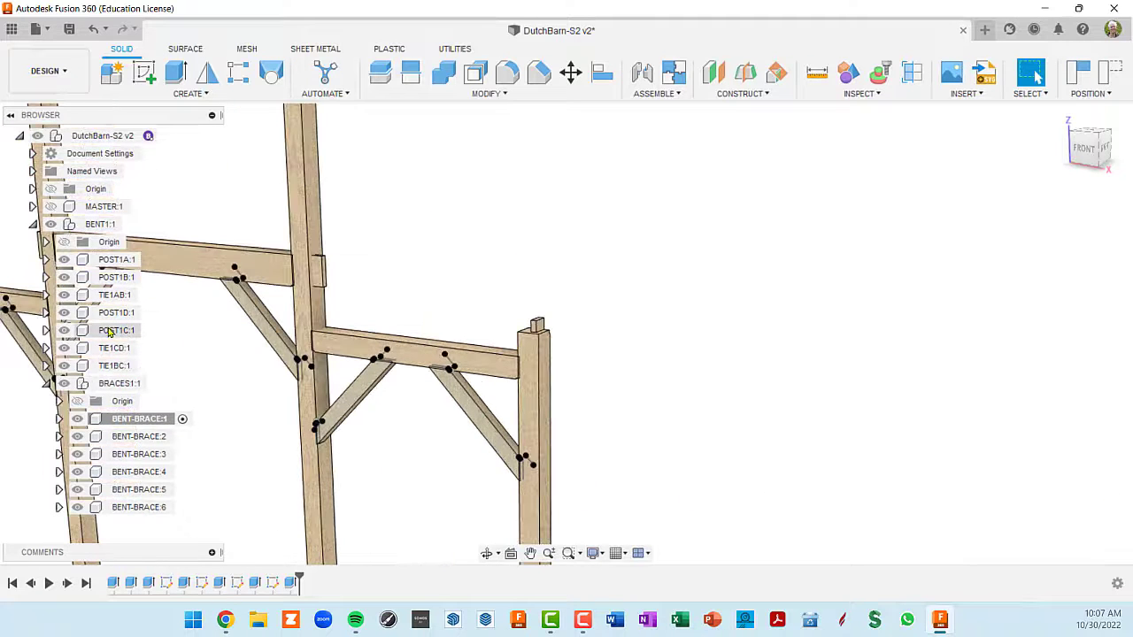
middle_drag(148, 318, 257, 275)
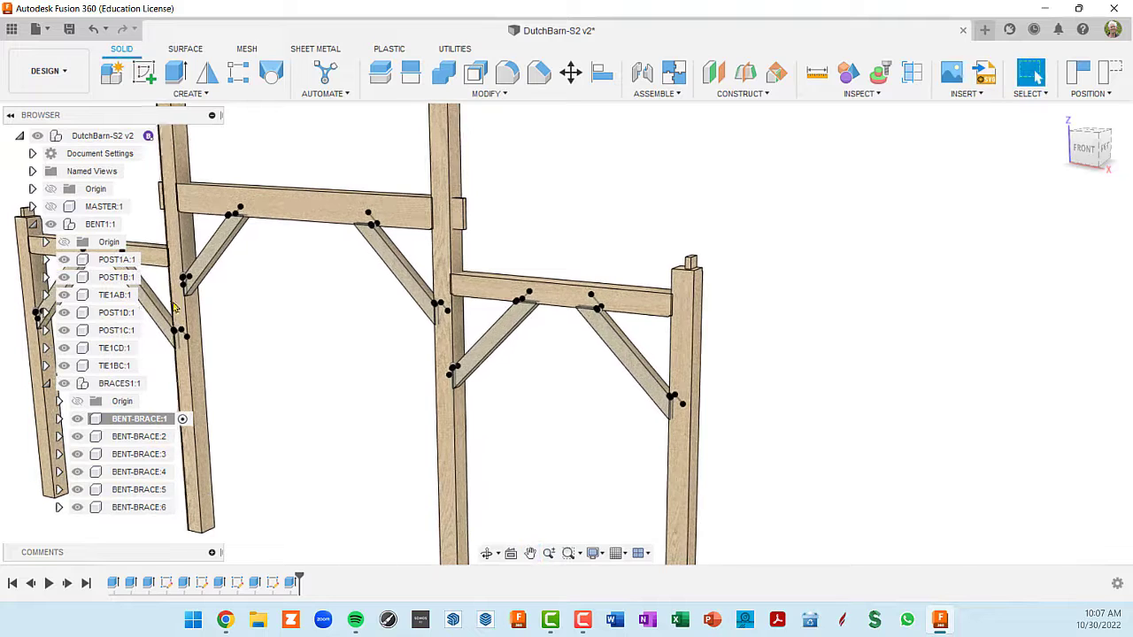
click(64, 260)
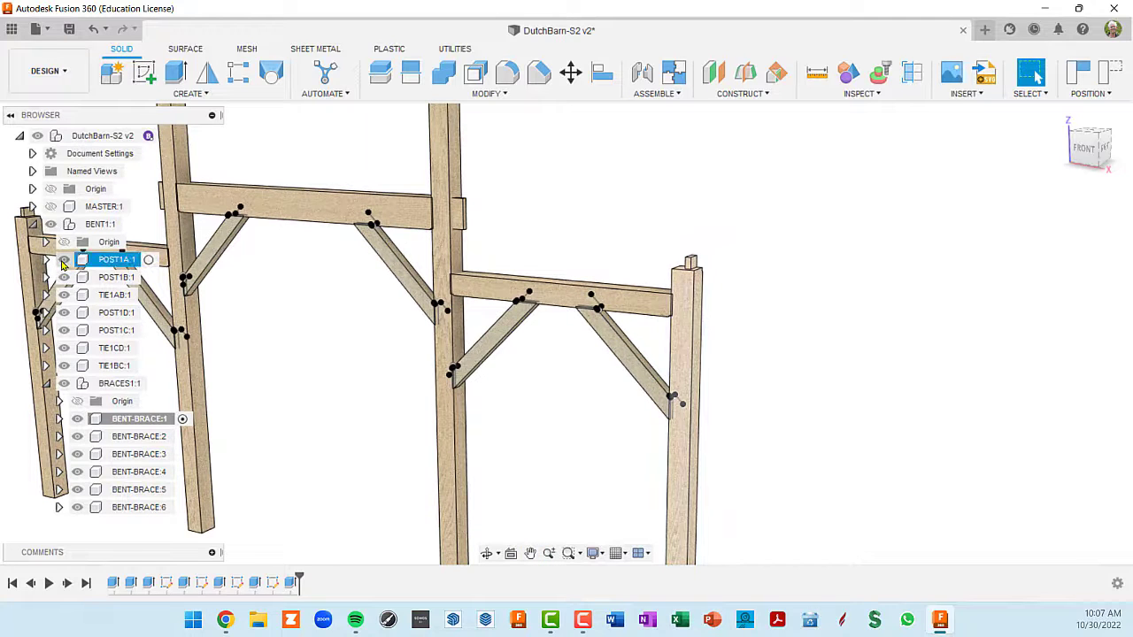
click(64, 277)
click(64, 295)
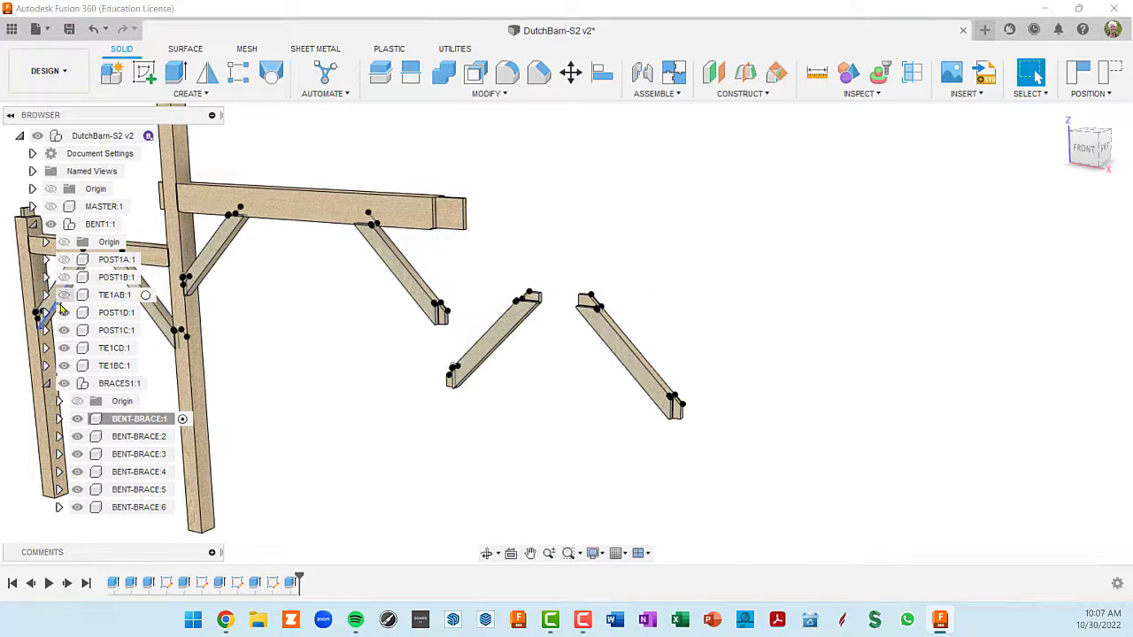
click(64, 313)
click(64, 330)
click(64, 348)
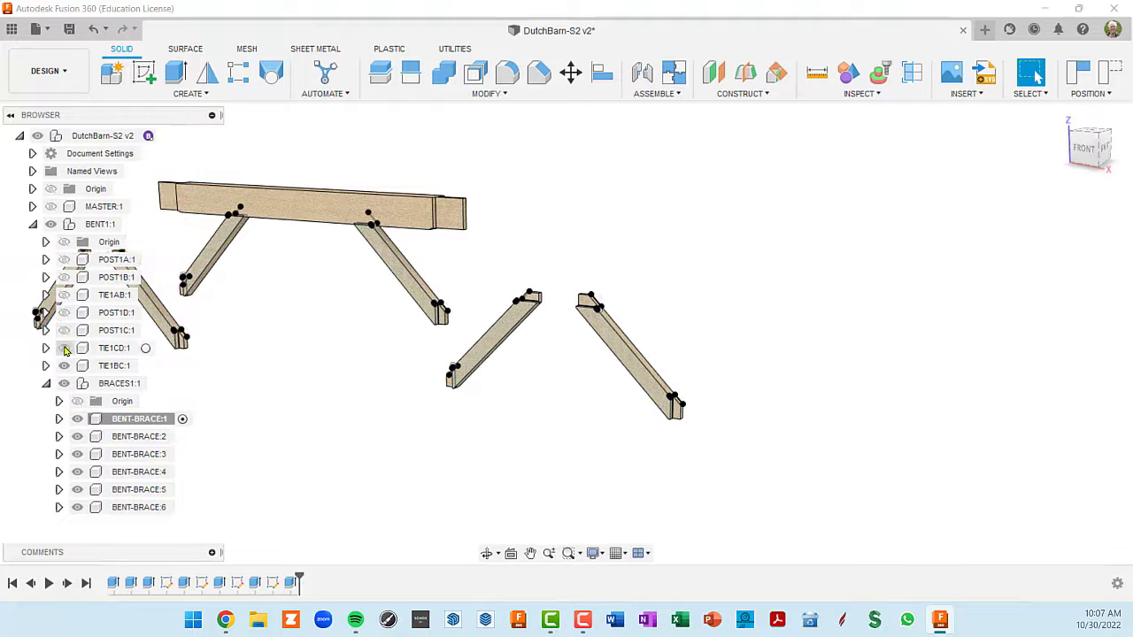
click(63, 366)
click(64, 384)
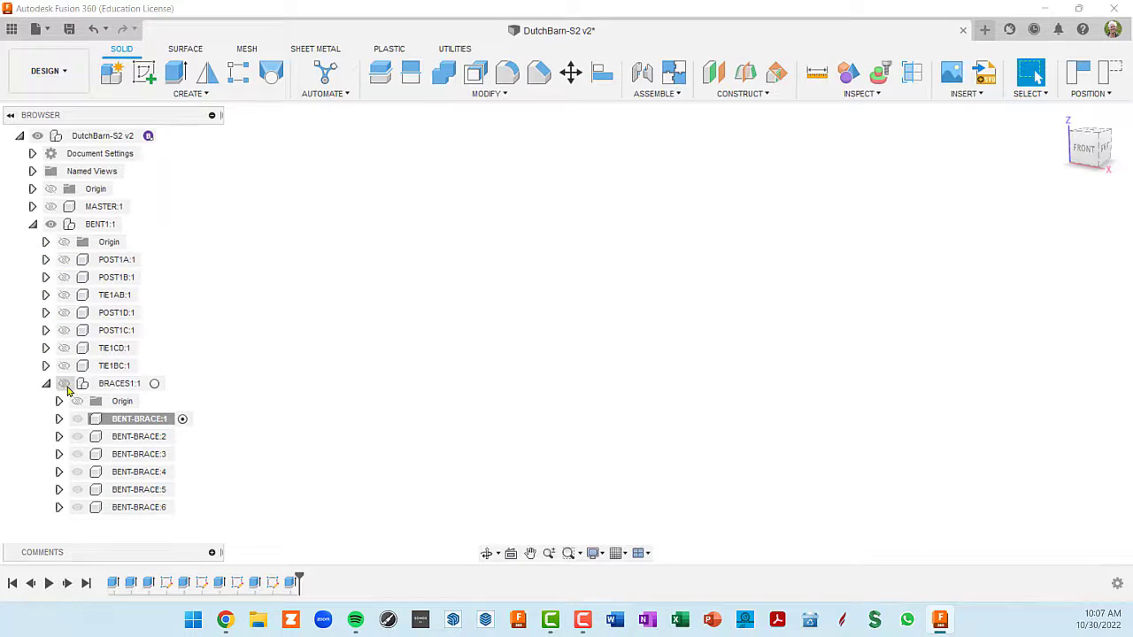
click(64, 383)
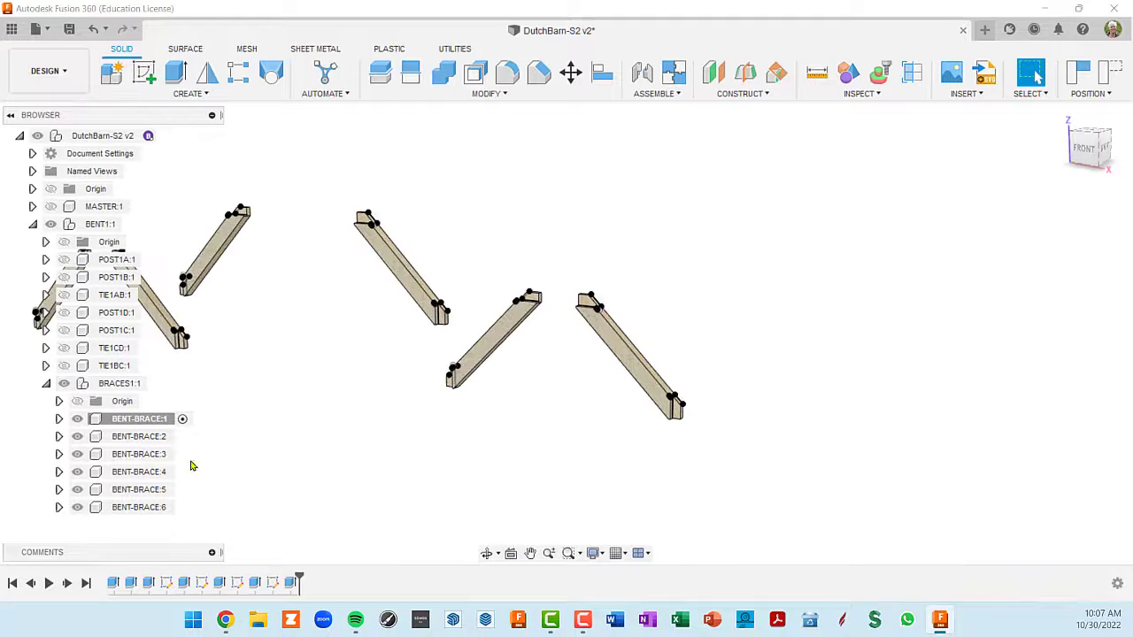
- Expand BENT-BRACE:1 and hide all of its sketches
click(59, 419)
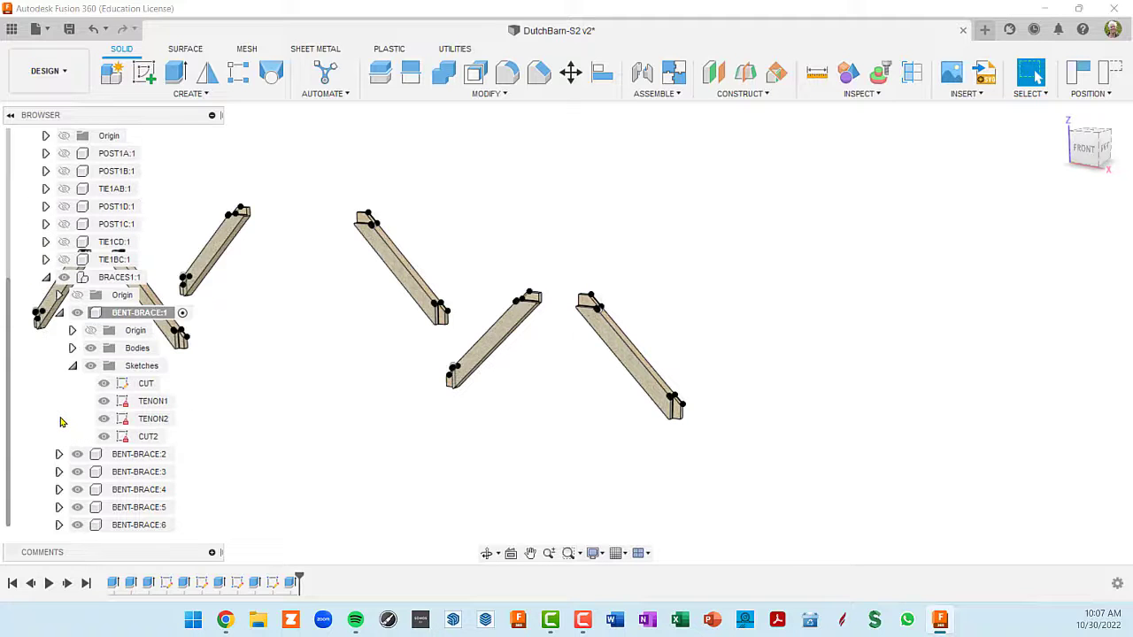
click(90, 365)
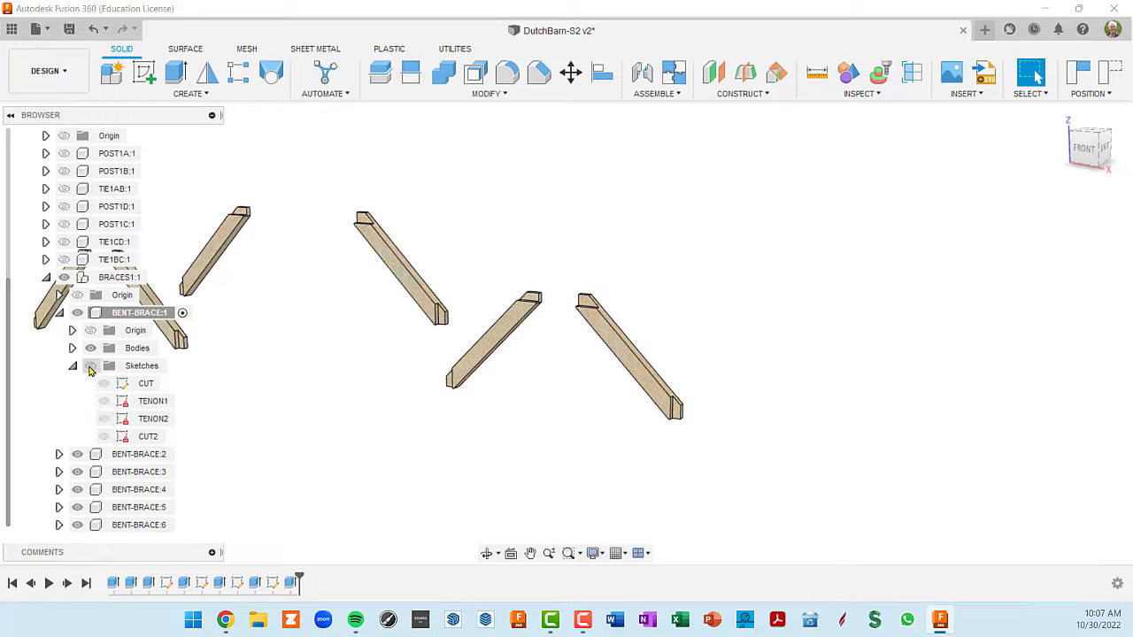
- Check the edge length of the upper tenon on the outermost brace
shift+middle_drag(559, 403, 616, 391)
scroll(567, 270, up, 8)
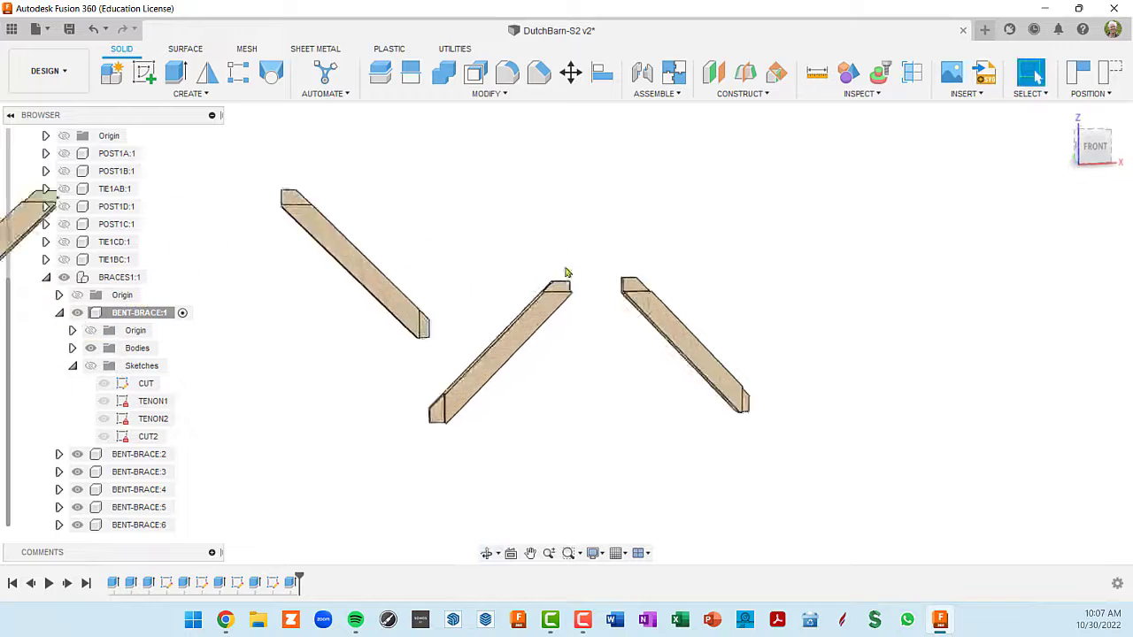
scroll(666, 266, down, 3)
scroll(672, 276, down, 5)
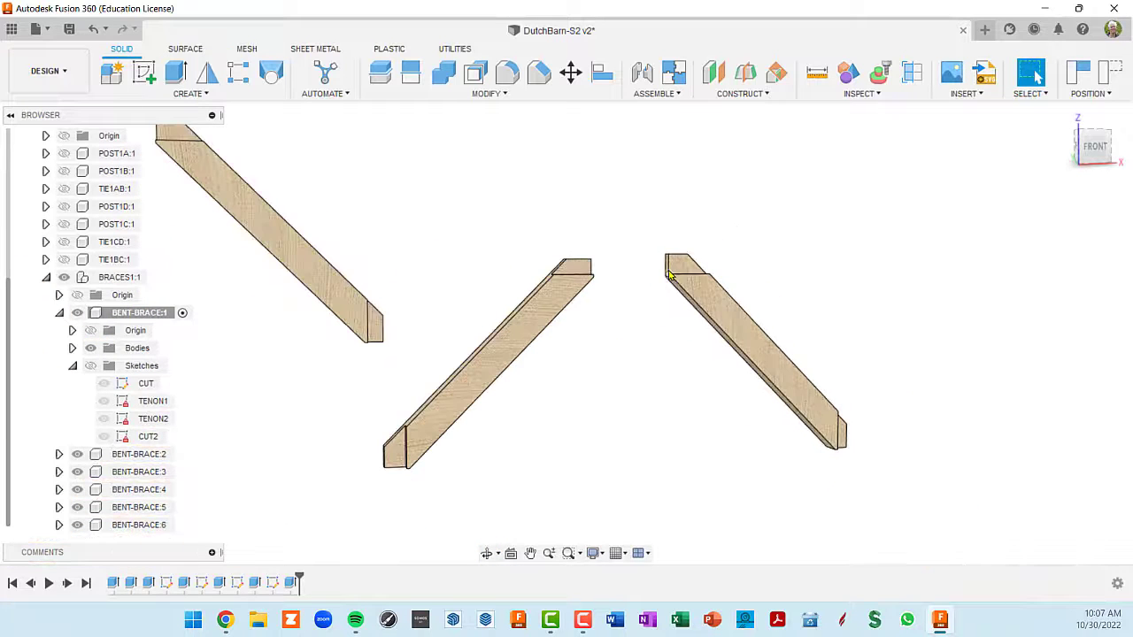
mouse_move(671, 276)
shift+middle_down()
mouse_move(681, 306)
mouse_move(675, 284)
shift+middle_up()
scroll(671, 276, up, 5)
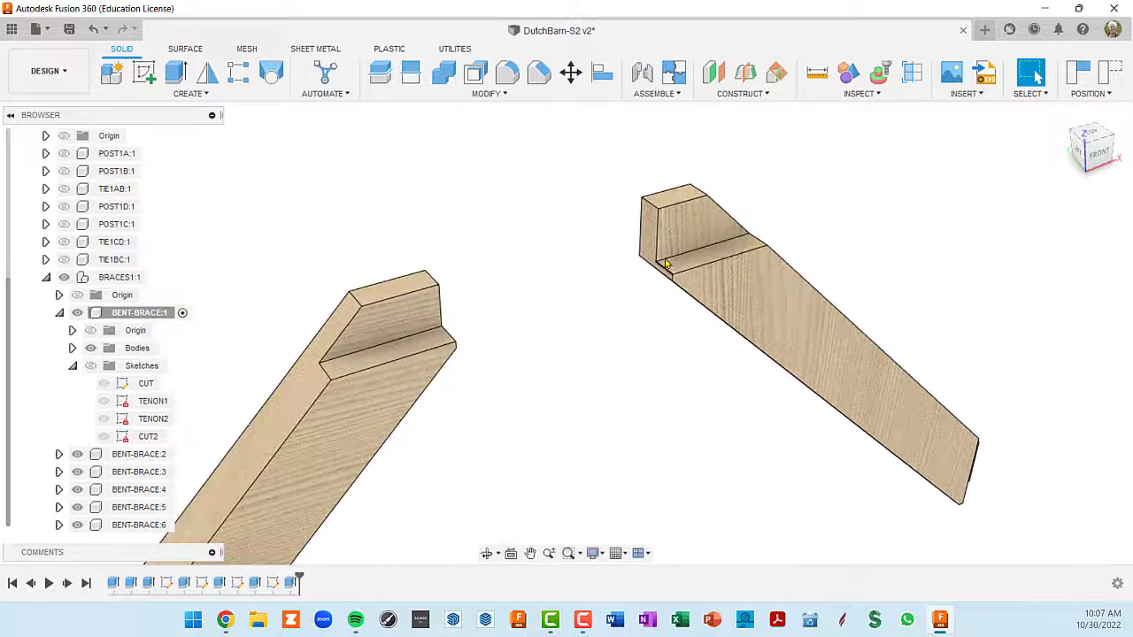
click(659, 234)
scroll(659, 234, down, 5)
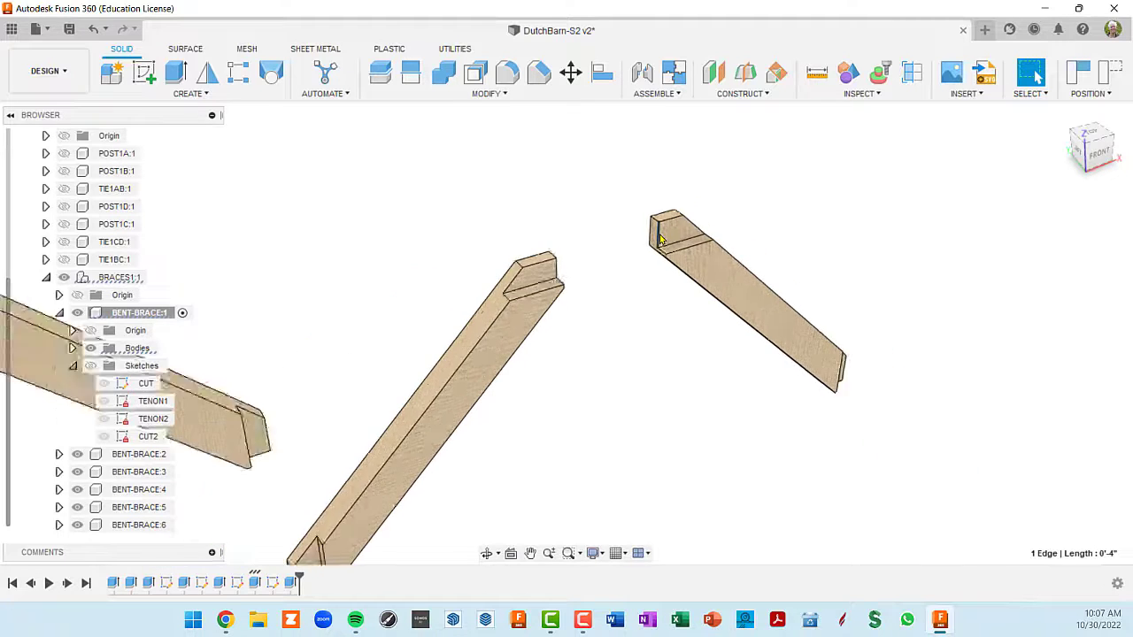
- Examine the upper tenons on the other brace copies to compare them with the edited tenon
shift+middle_drag(534, 381, 393, 389)
middle_drag(391, 315, 591, 425)
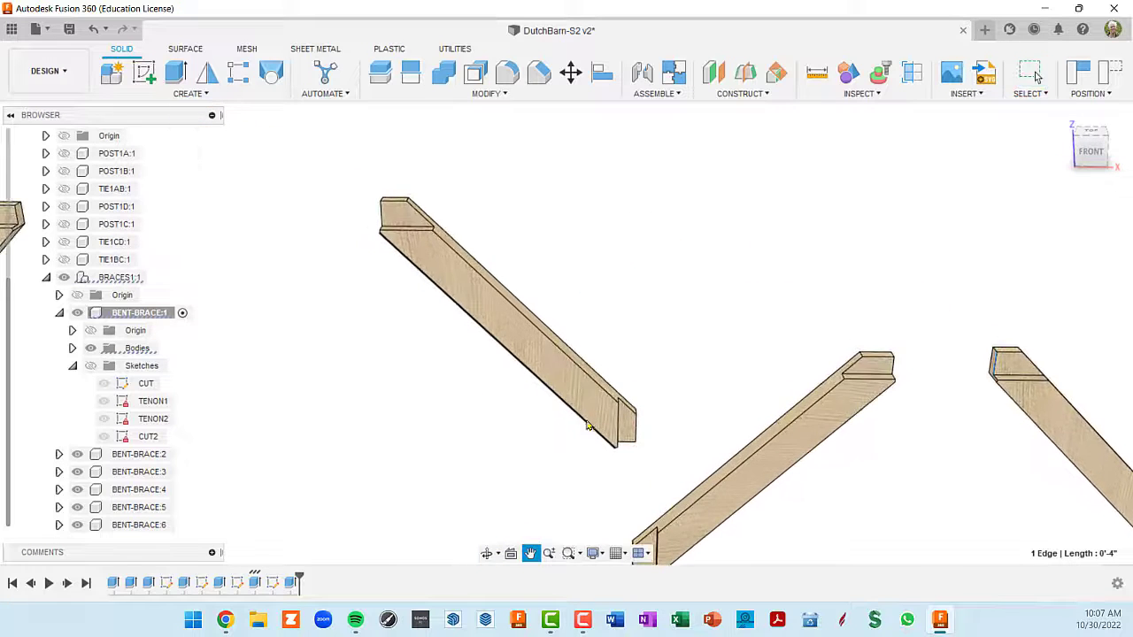
scroll(337, 204, up, 5)
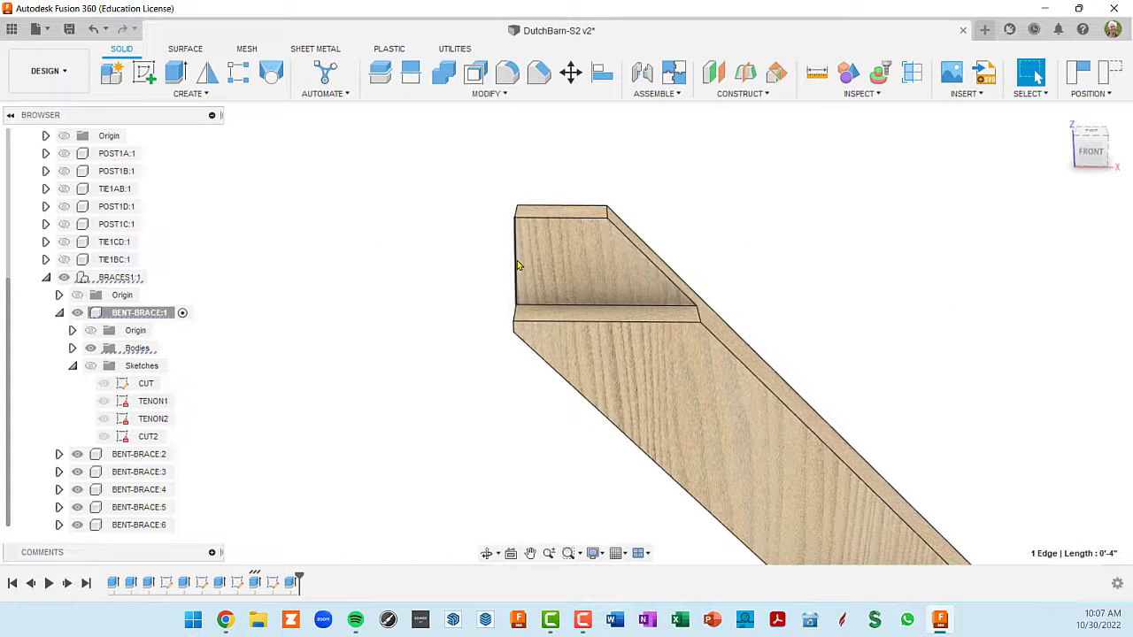
scroll(517, 260, down, 5)
middle_drag(252, 278, 670, 238)
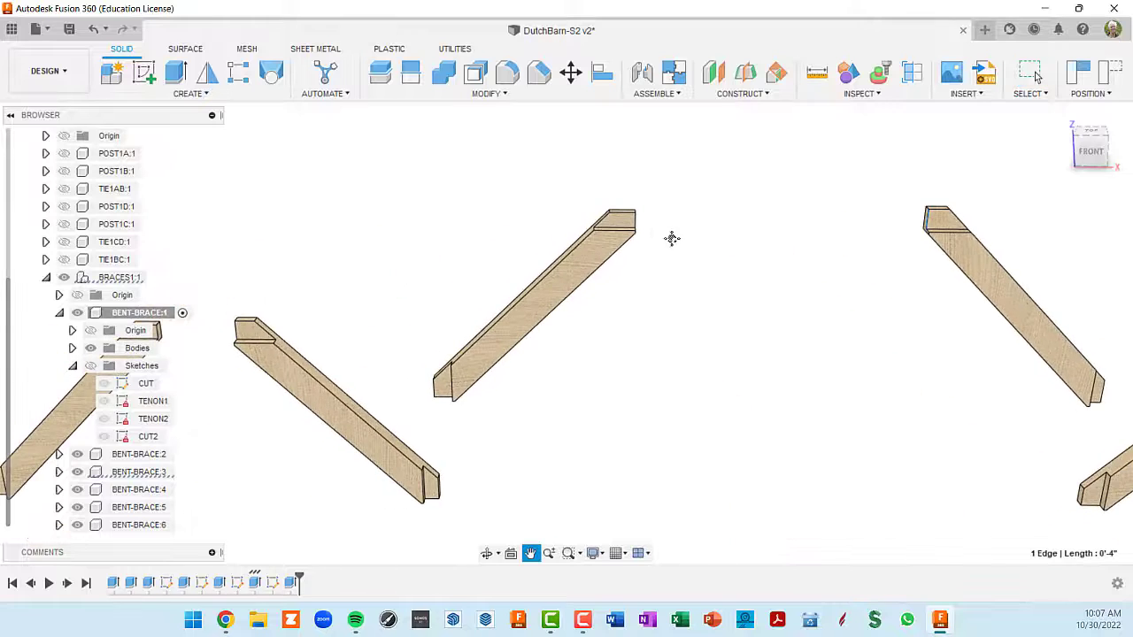
scroll(644, 223, up, 3)
scroll(642, 226, up, 2)
scroll(607, 254, down, 5)
middle_drag(300, 306, 735, 200)
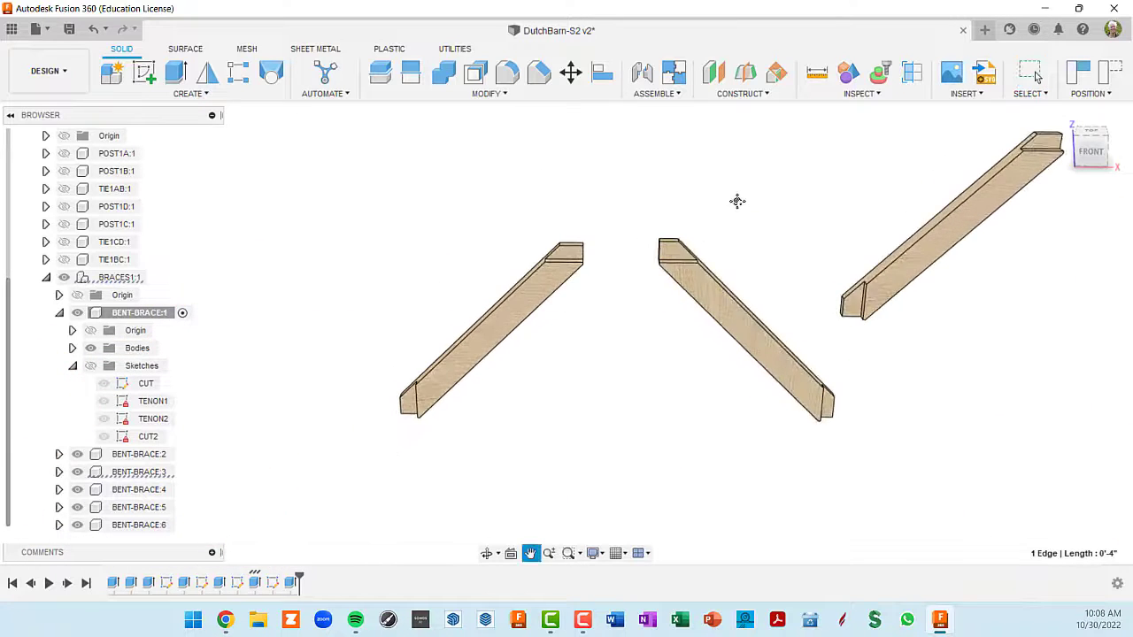
scroll(679, 251, up, 4)
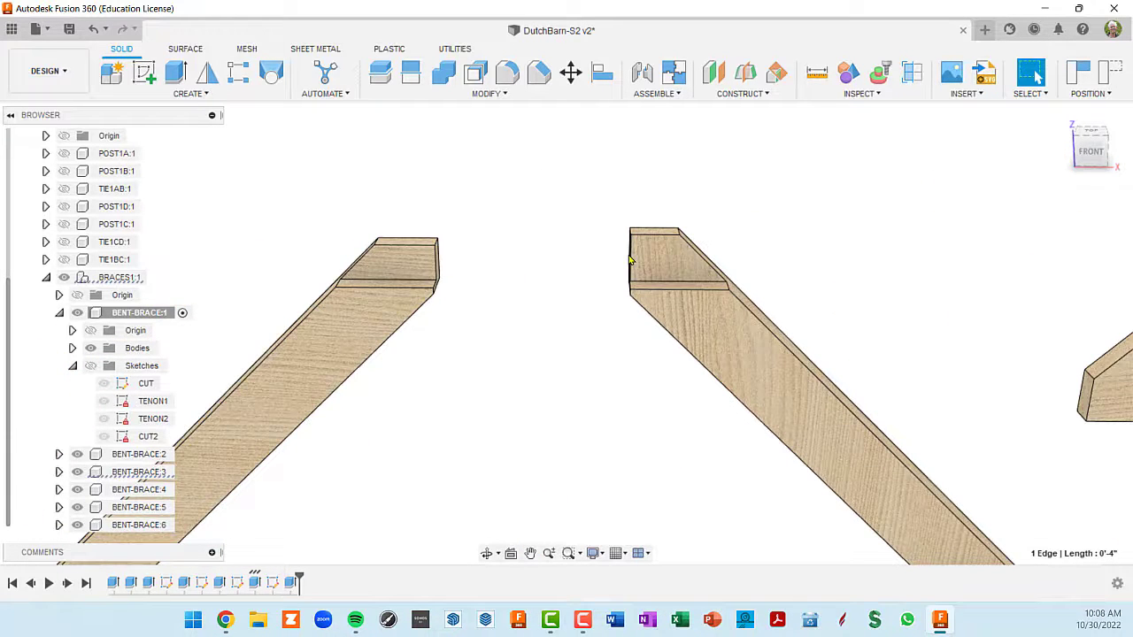
scroll(628, 266, down, 5)
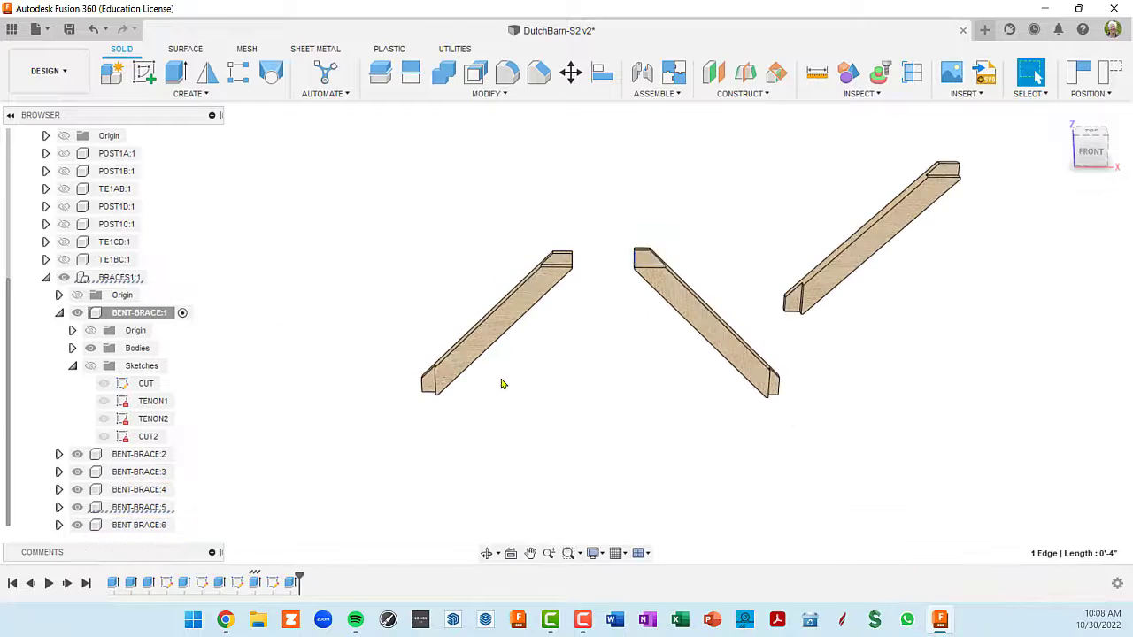
- Examine the lower tenon of a brace up close, and compare the tenons across the linked copies
shift+middle_drag(501, 384, 546, 369)
scroll(428, 402, up, 3)
scroll(424, 372, up, 3)
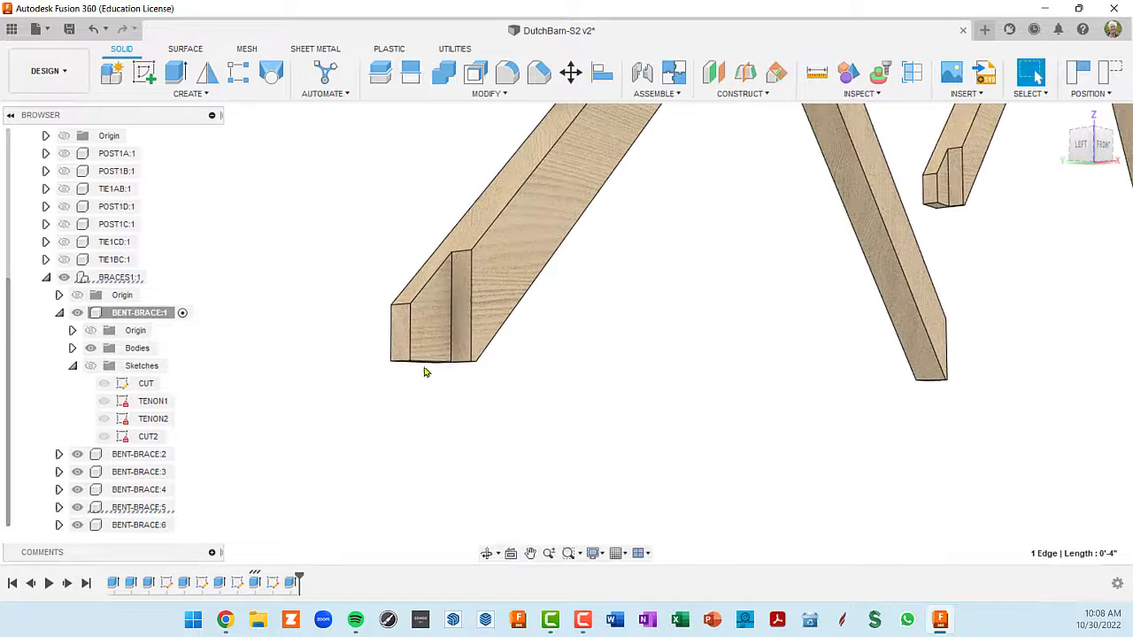
shift+middle_drag(425, 363, 410, 387)
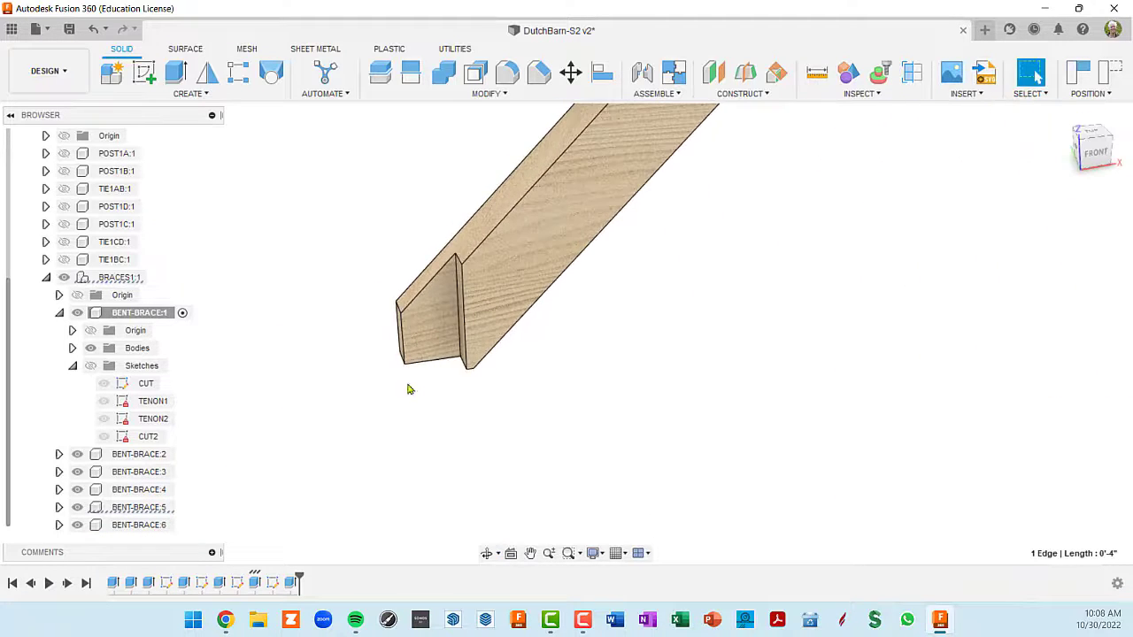
scroll(432, 365, down, 6)
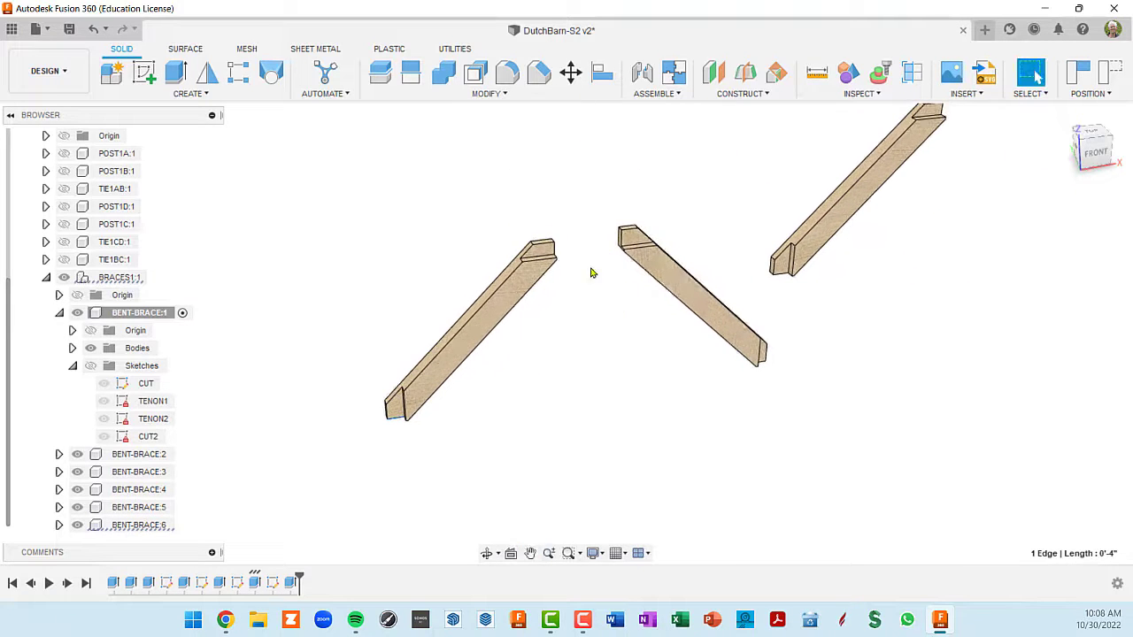
middle_drag(782, 255, 243, 361)
scroll(963, 252, up, 4)
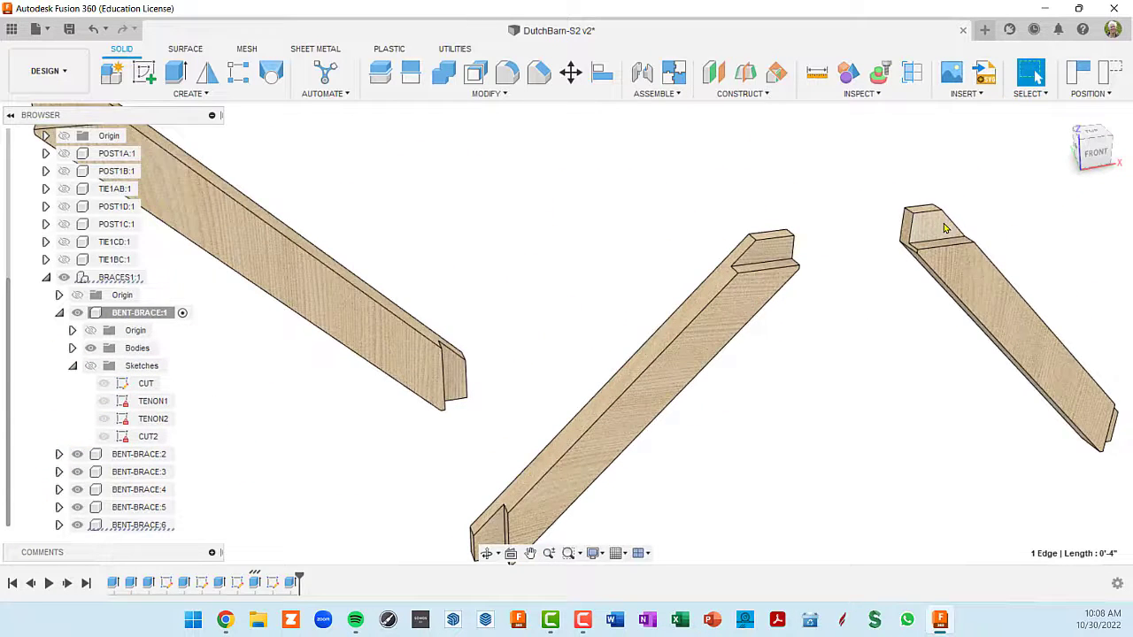
scroll(944, 229, down, 4)
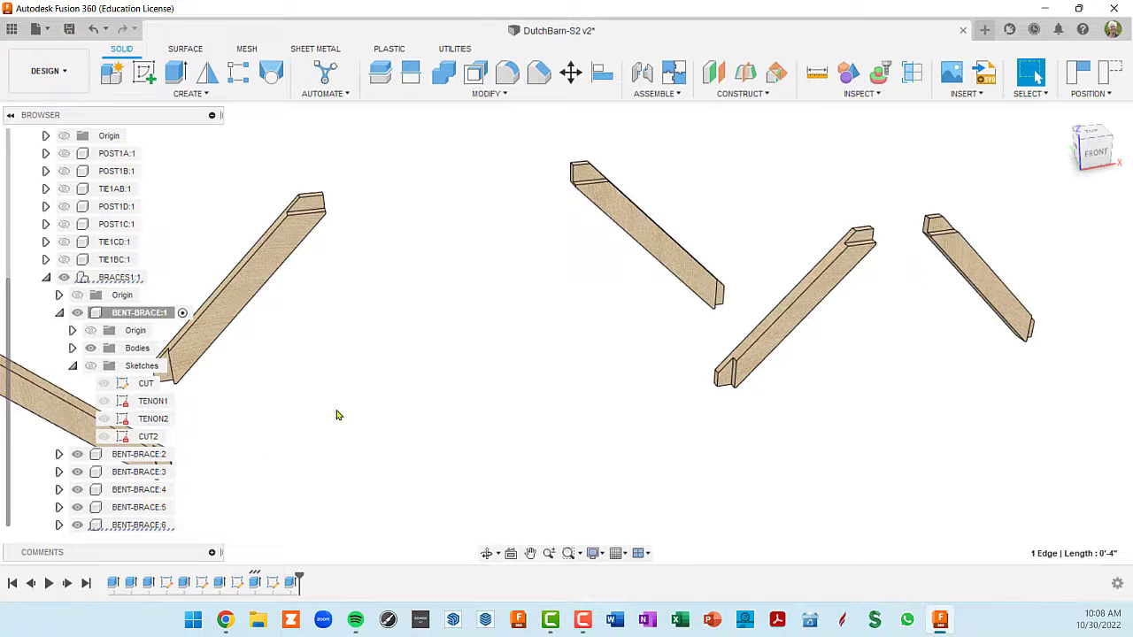
- Undo the recent hiding of BENT-BRACE:1's sketches and of the bent's posts and ties
key(ctrl+z)
key(ctrl+z)
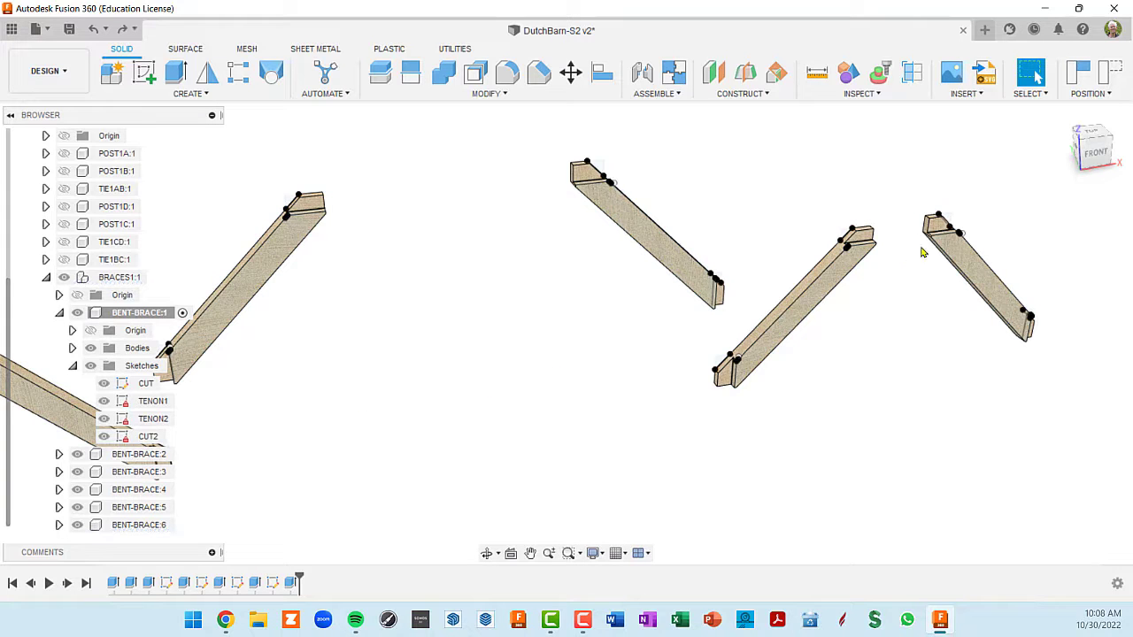
key(ctrl+y)
scroll(928, 239, up, 3)
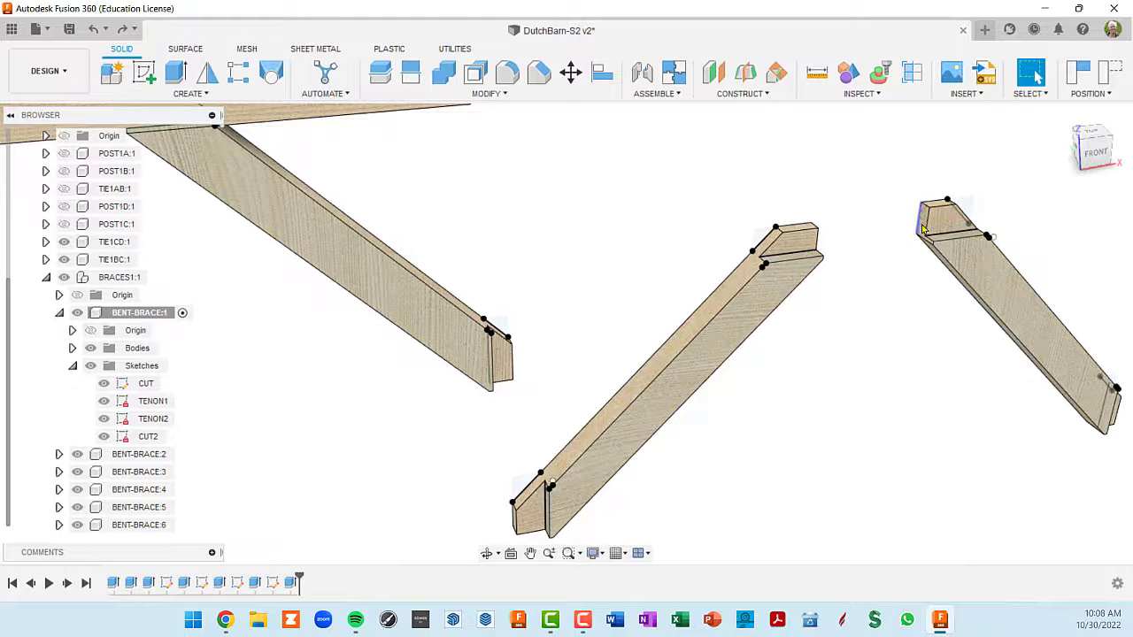
scroll(934, 233, up, 3)
scroll(936, 232, down, 5)
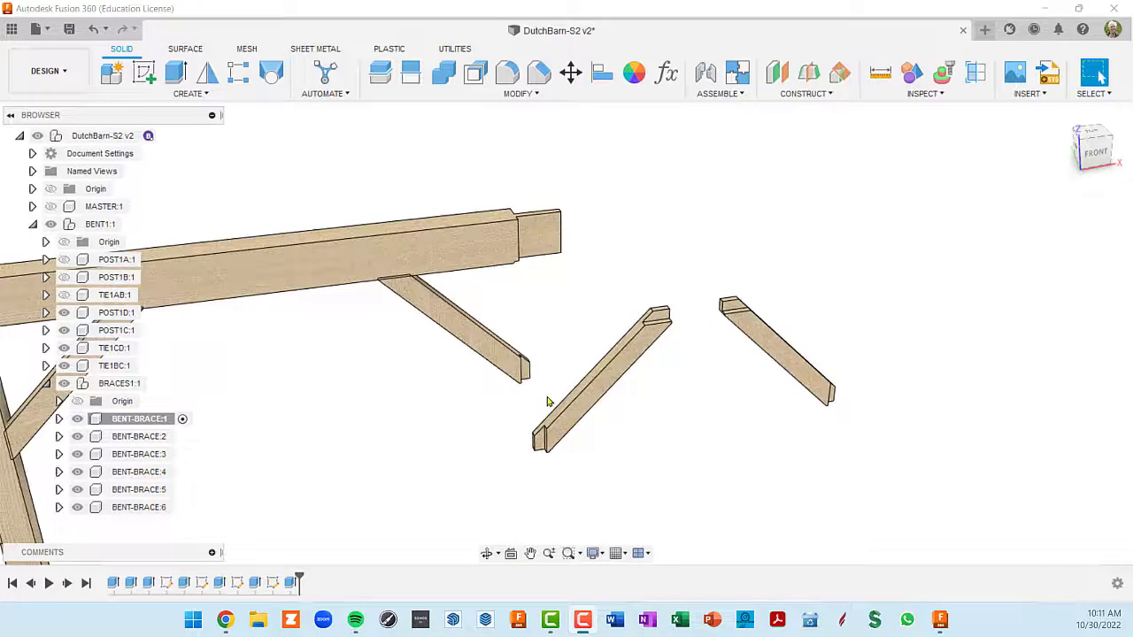
shift+middle_drag(546, 399, 632, 380)
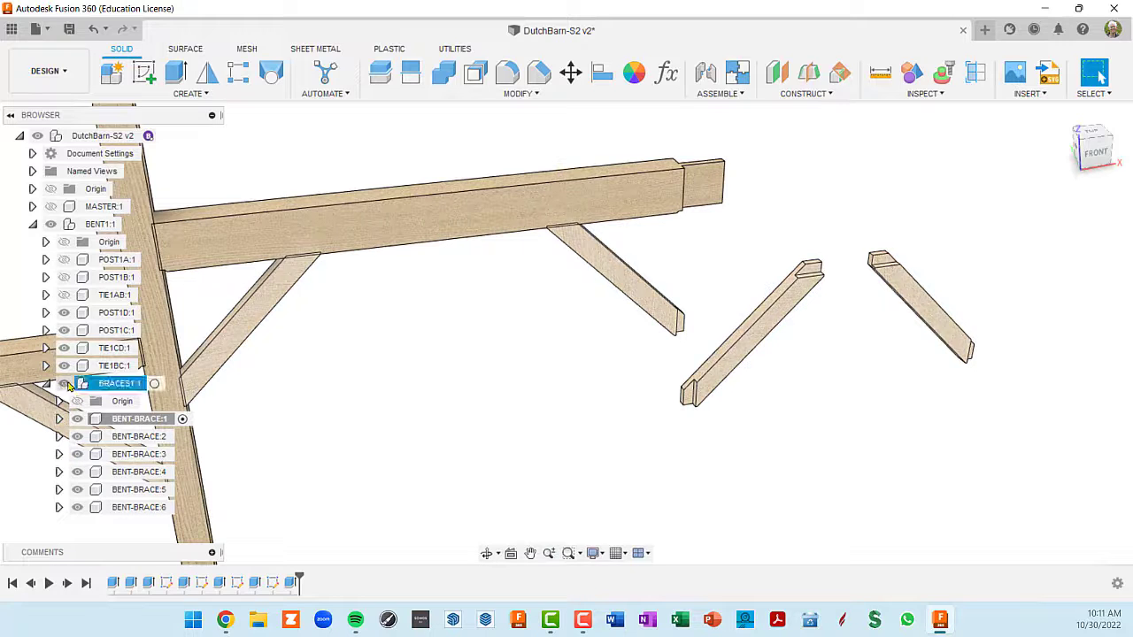
- Show the hidden members TIE1AB, POST1B, POST1A and POST1D so the whole bent is displayed
click(64, 295)
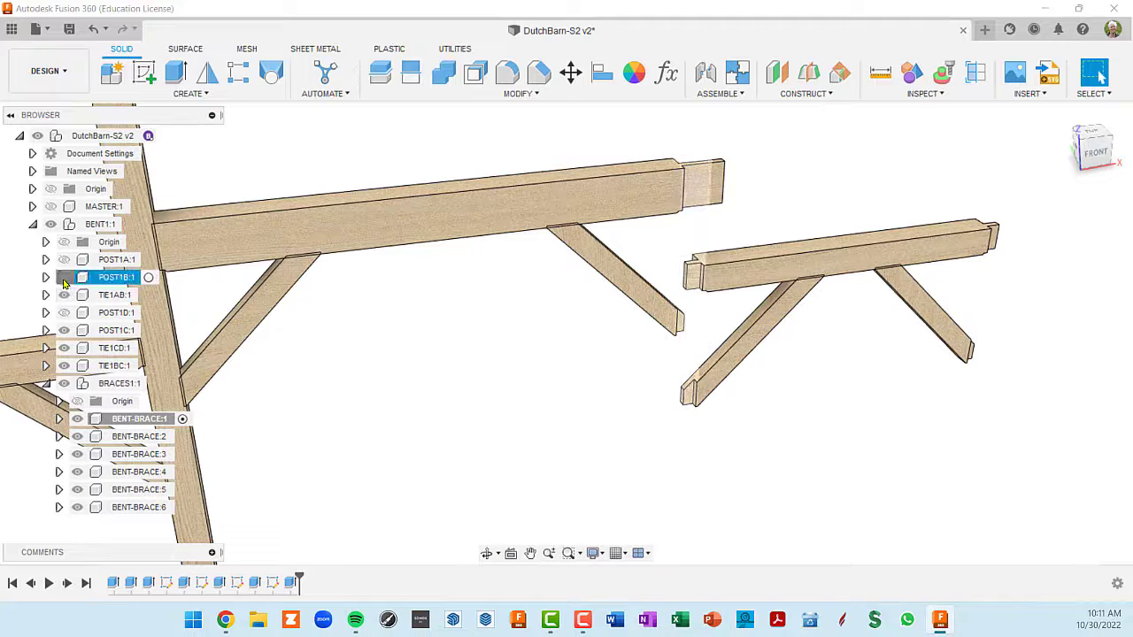
click(64, 277)
click(64, 260)
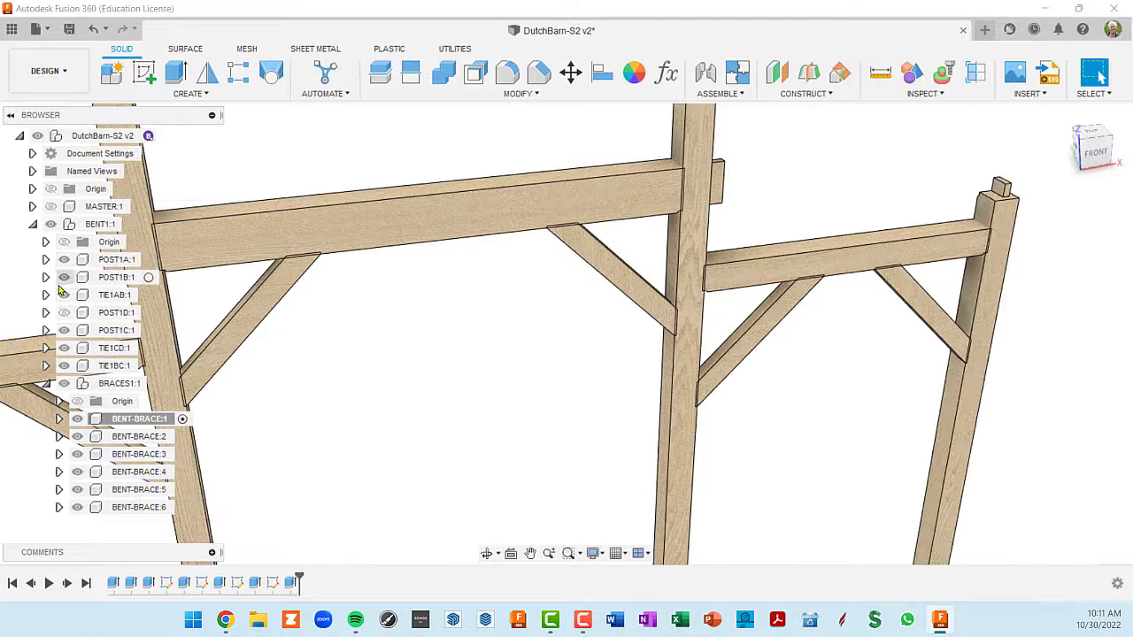
click(63, 312)
shift+middle_drag(935, 397, 857, 367)
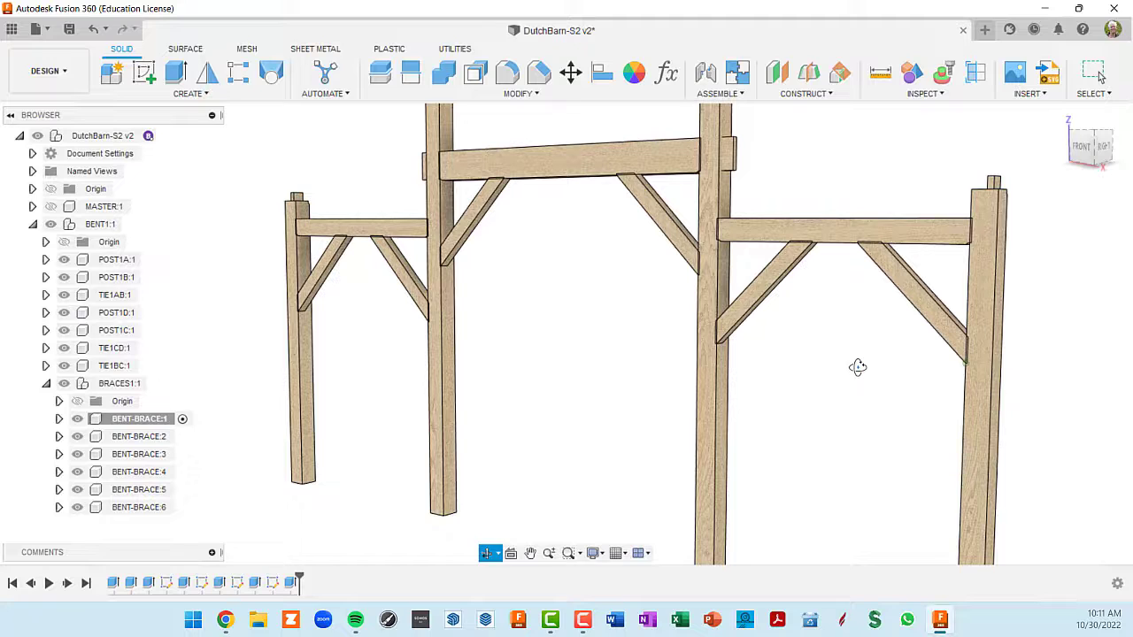
- Collapse BRACES1:1, switch all braces off and on together as a group, and expand the component again
click(46, 384)
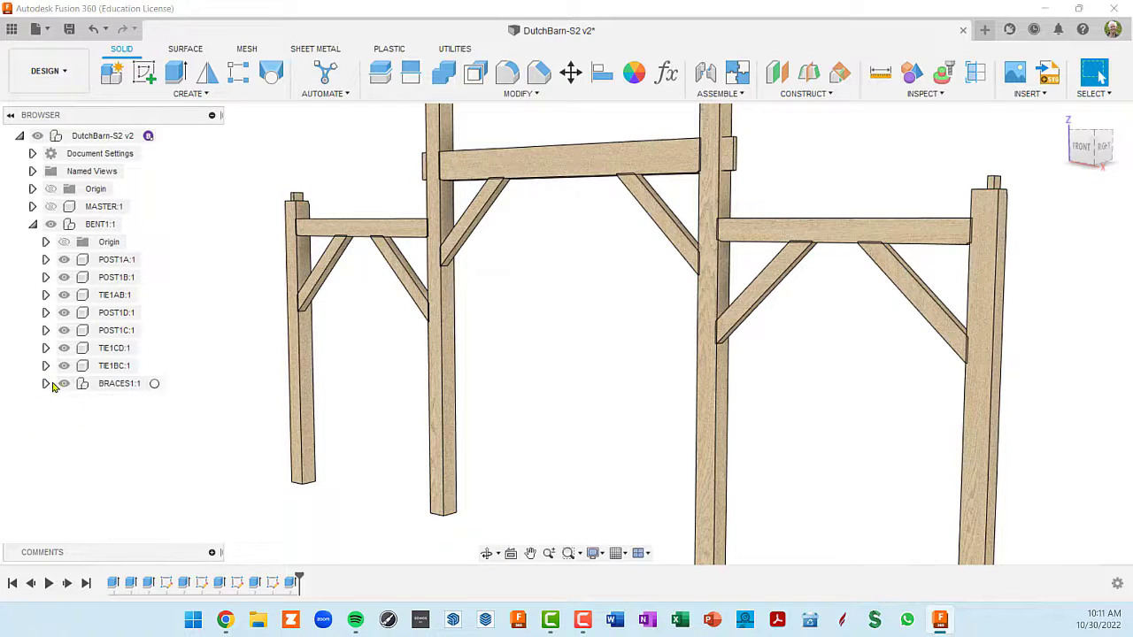
click(62, 385)
click(62, 385)
click(62, 385)
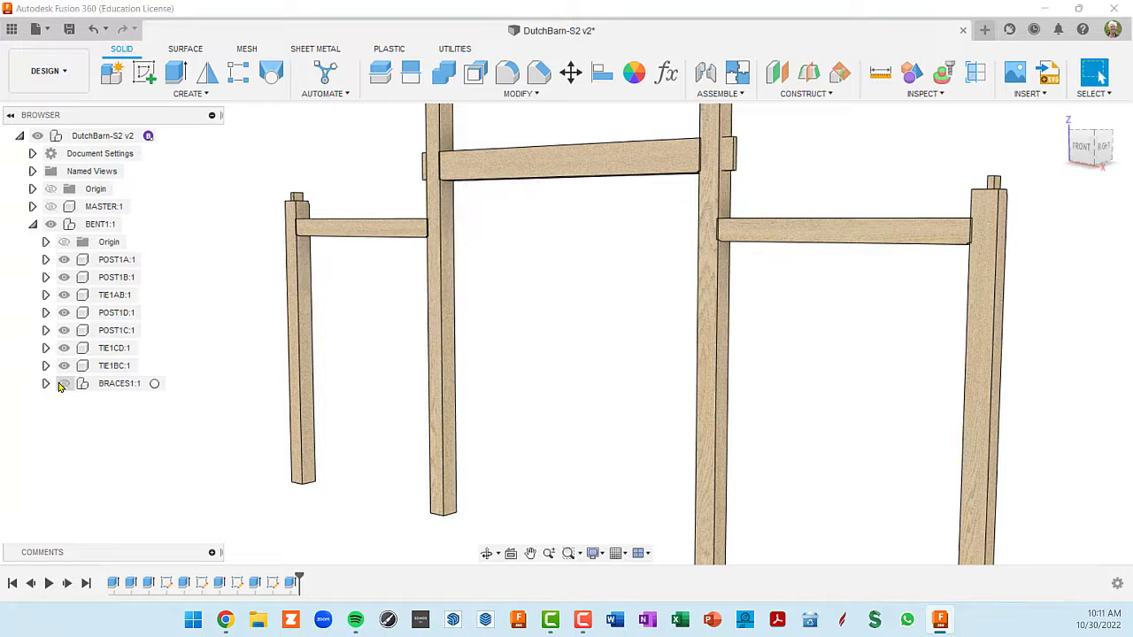
click(62, 385)
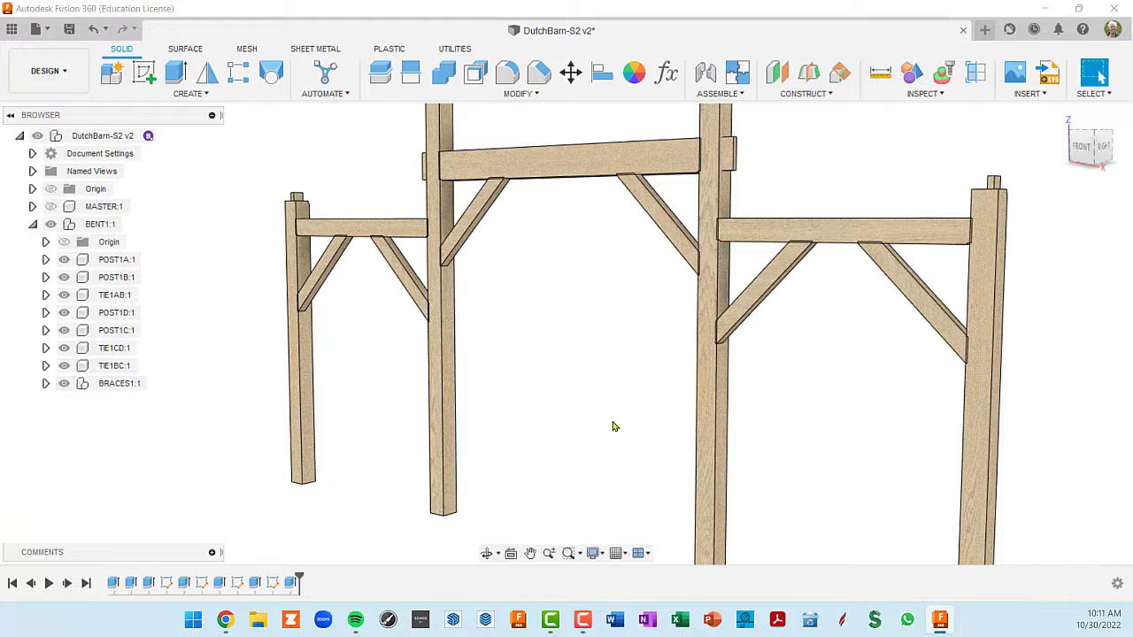
mouse_move(614, 425)
shift+middle_down()
mouse_move(659, 430)
mouse_move(620, 425)
shift+middle_up()
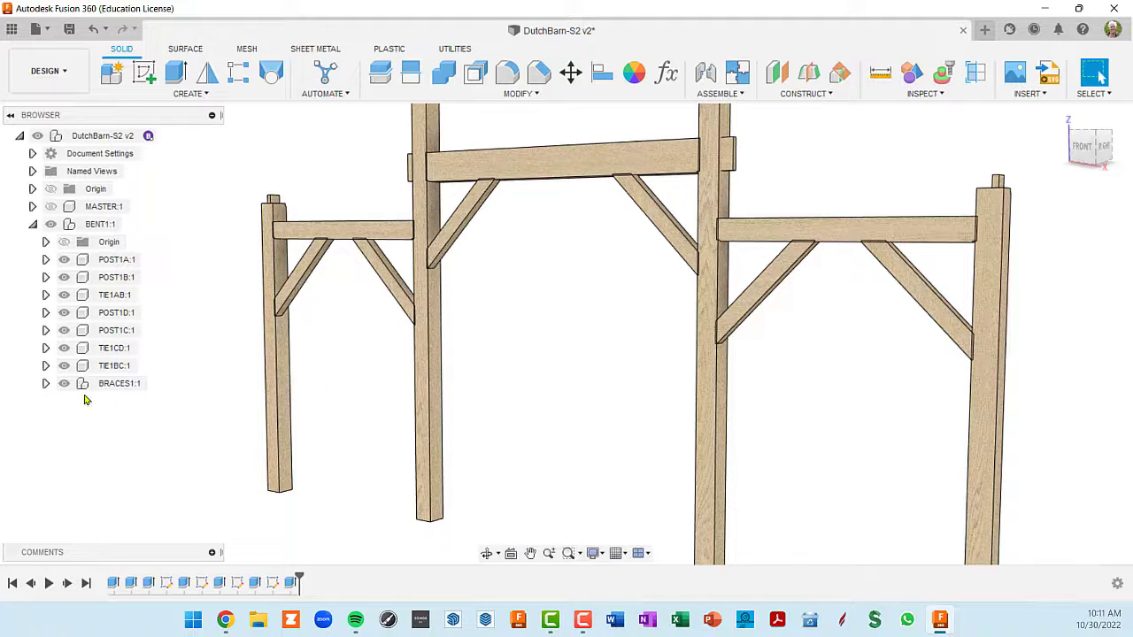
click(46, 384)
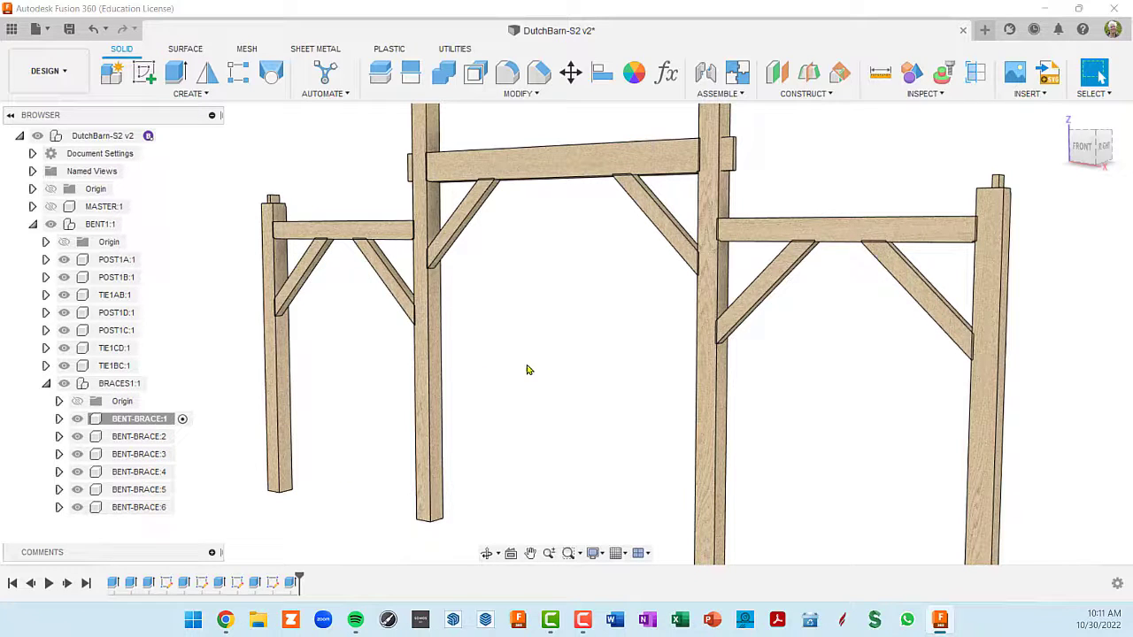
- Examine the complete bent and the joints where its braces meet the ties and posts
scroll(532, 368, down, 4)
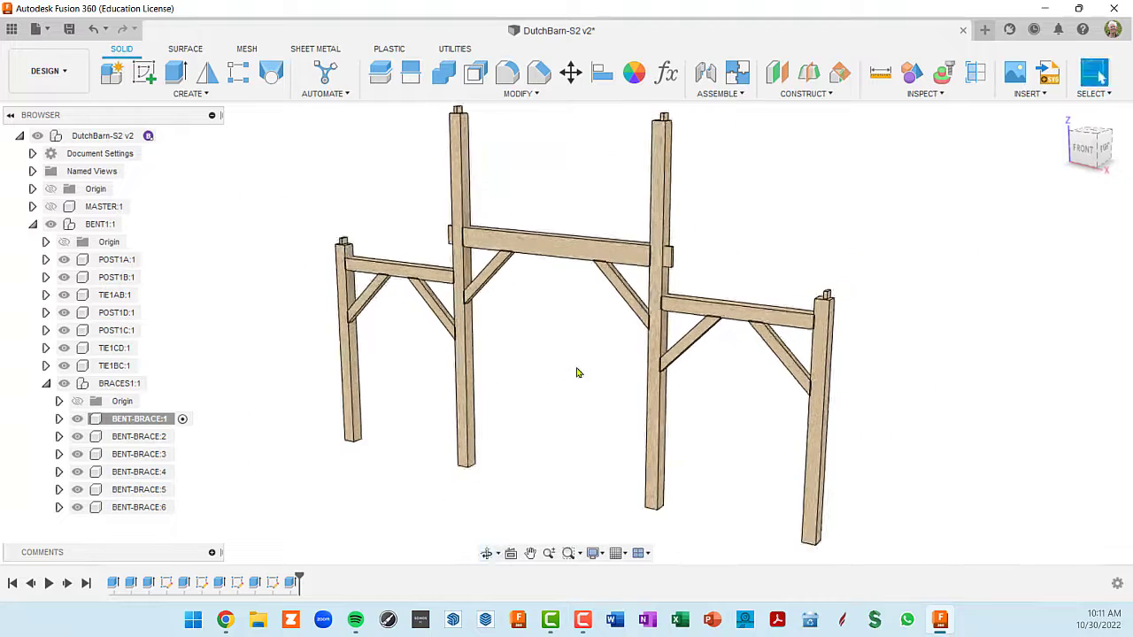
scroll(684, 341, up, 6)
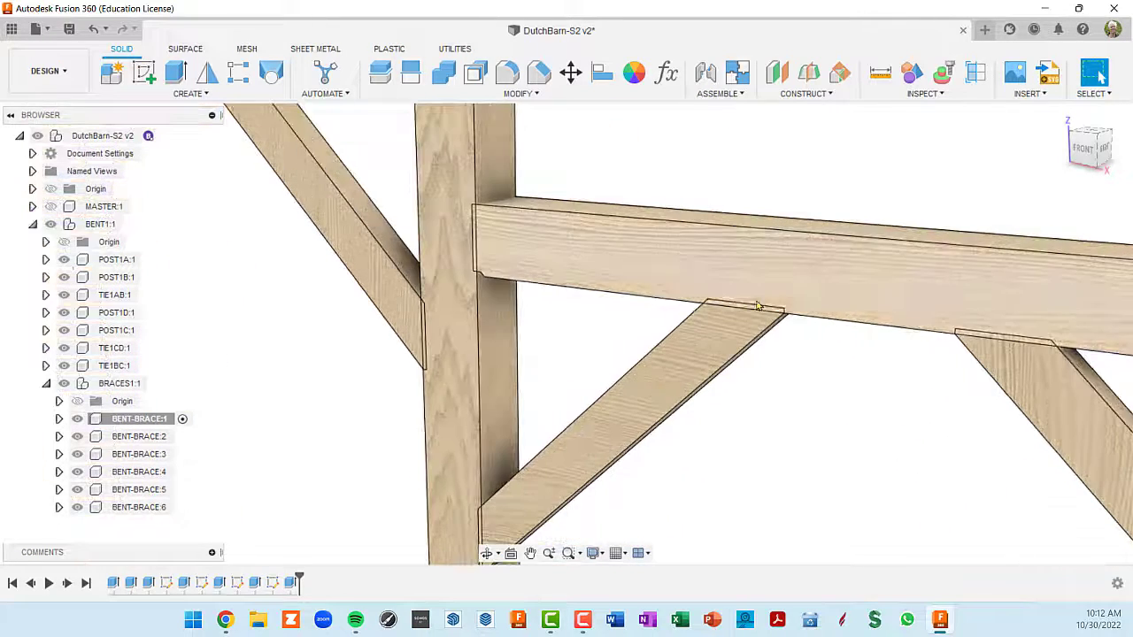
scroll(609, 324, down, 5)
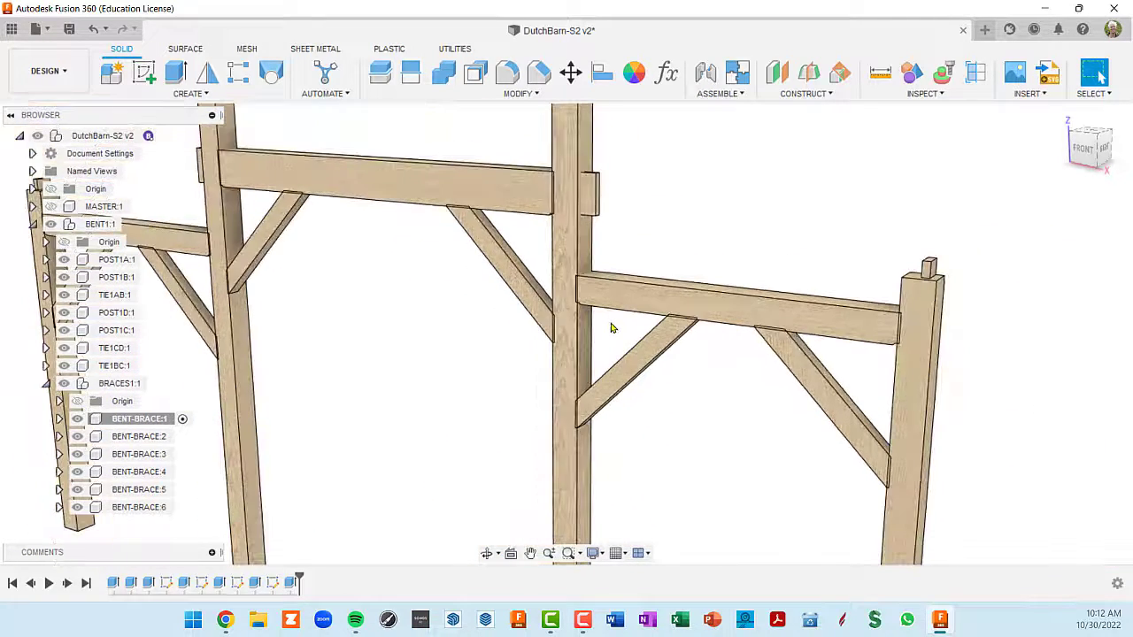
shift+middle_drag(850, 460, 955, 370)
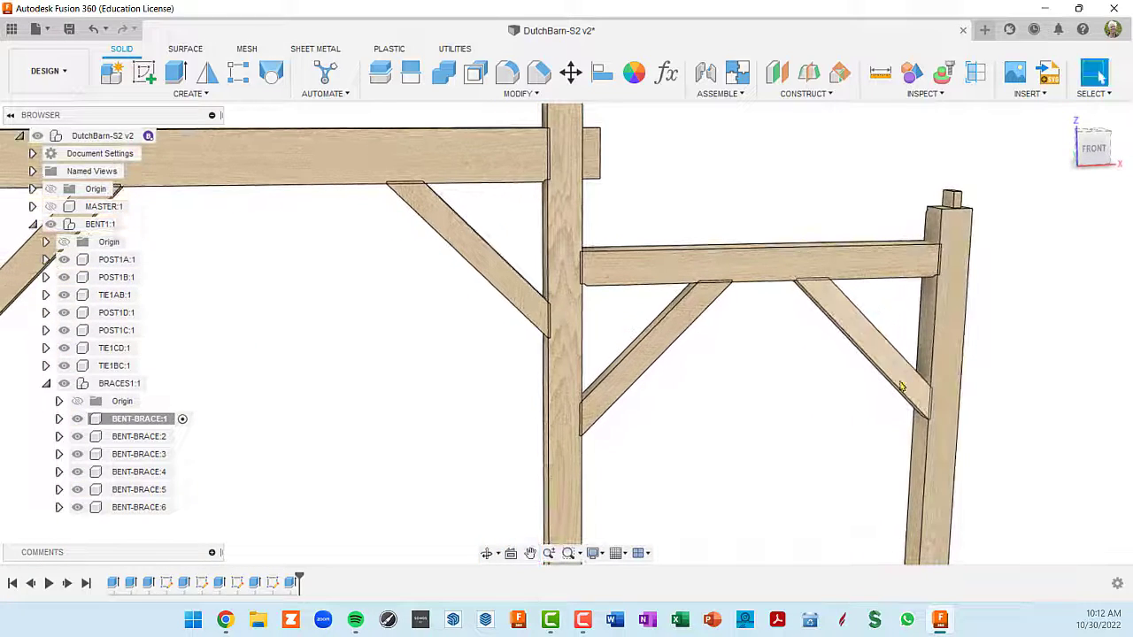
scroll(863, 364, up, 3)
scroll(882, 341, down, 2)
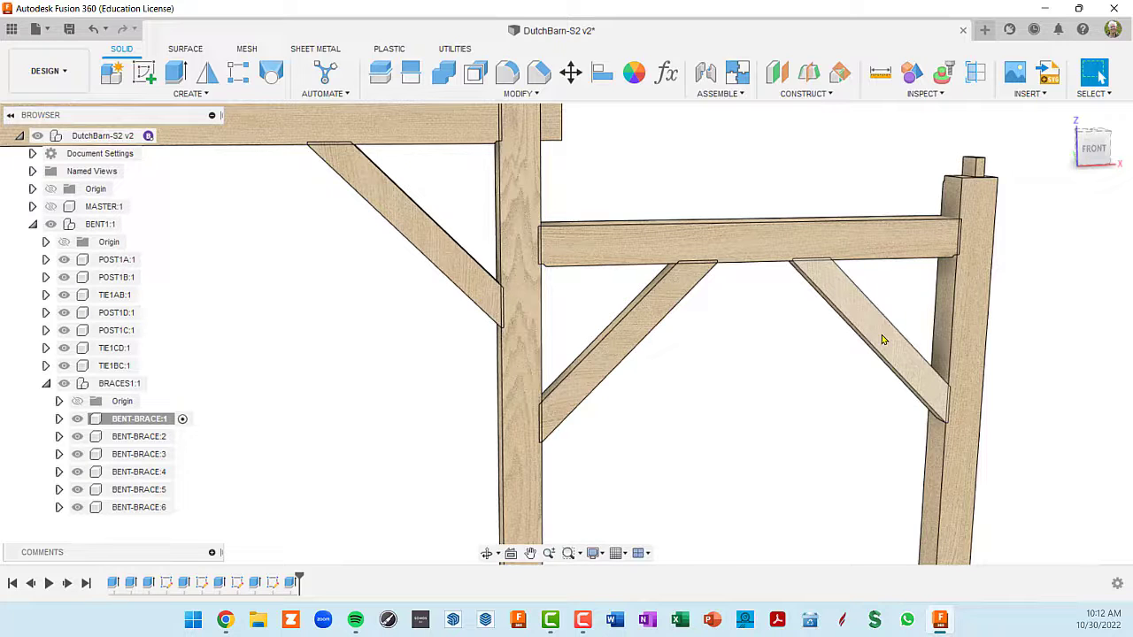
scroll(883, 342, down, 5)
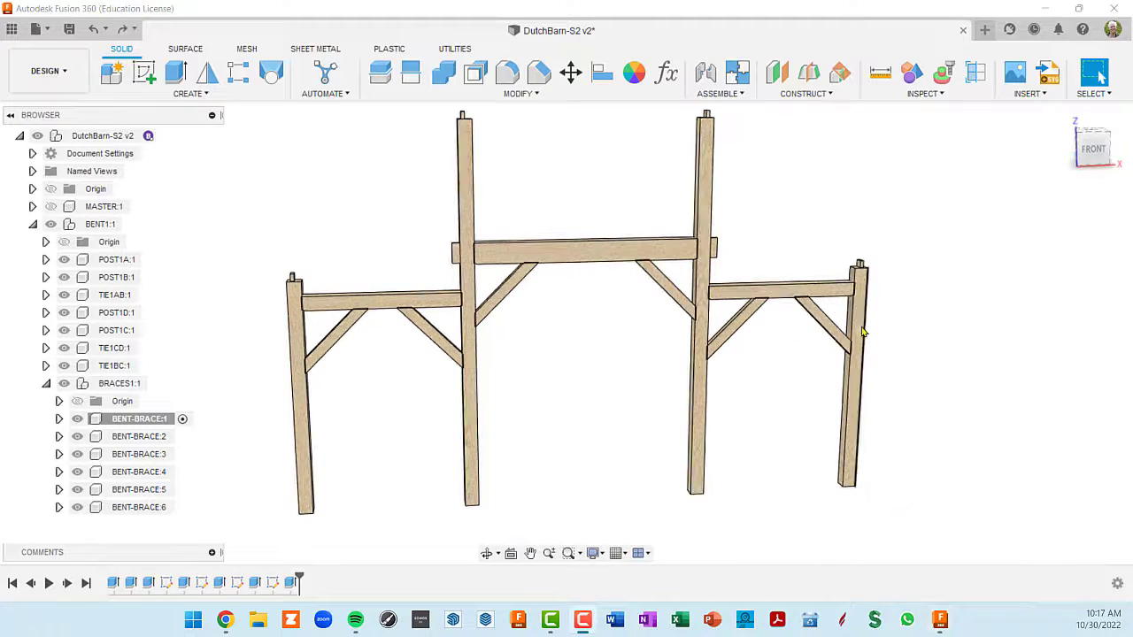
- Examine the wood grain direction on the two braces of the outer bay up close
scroll(850, 336, up, 4)
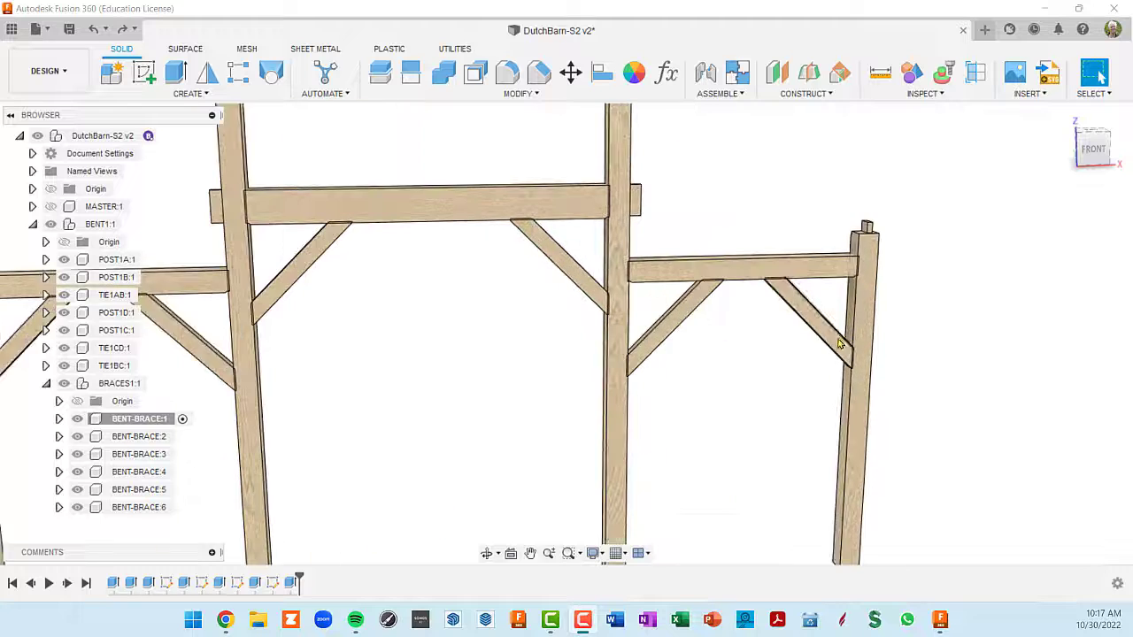
scroll(809, 367, up, 5)
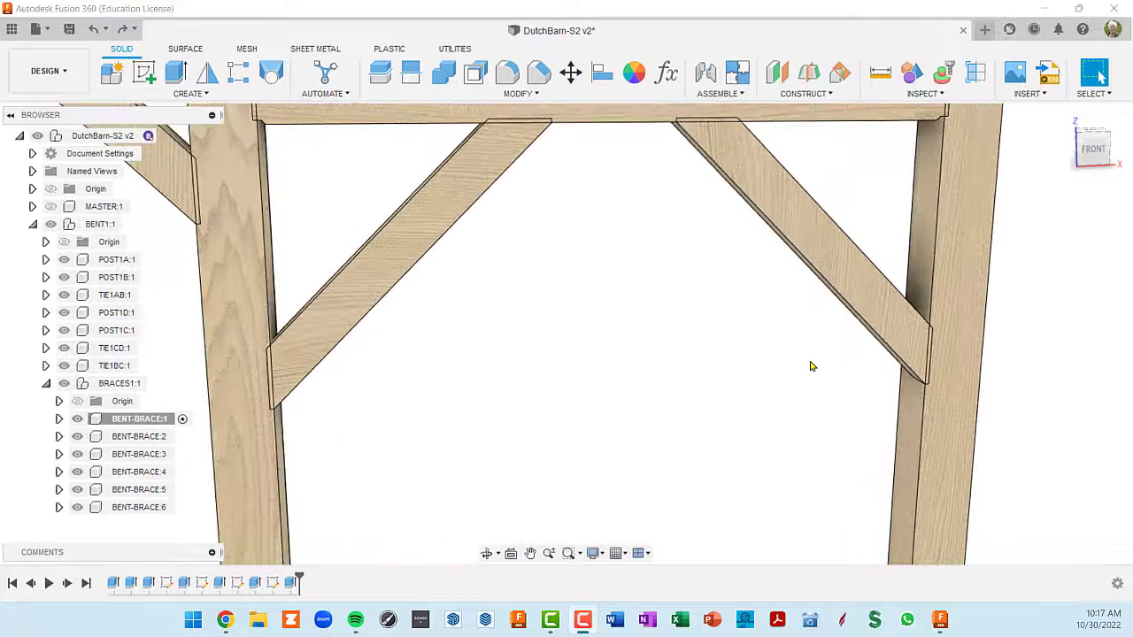
scroll(812, 366, up, 3)
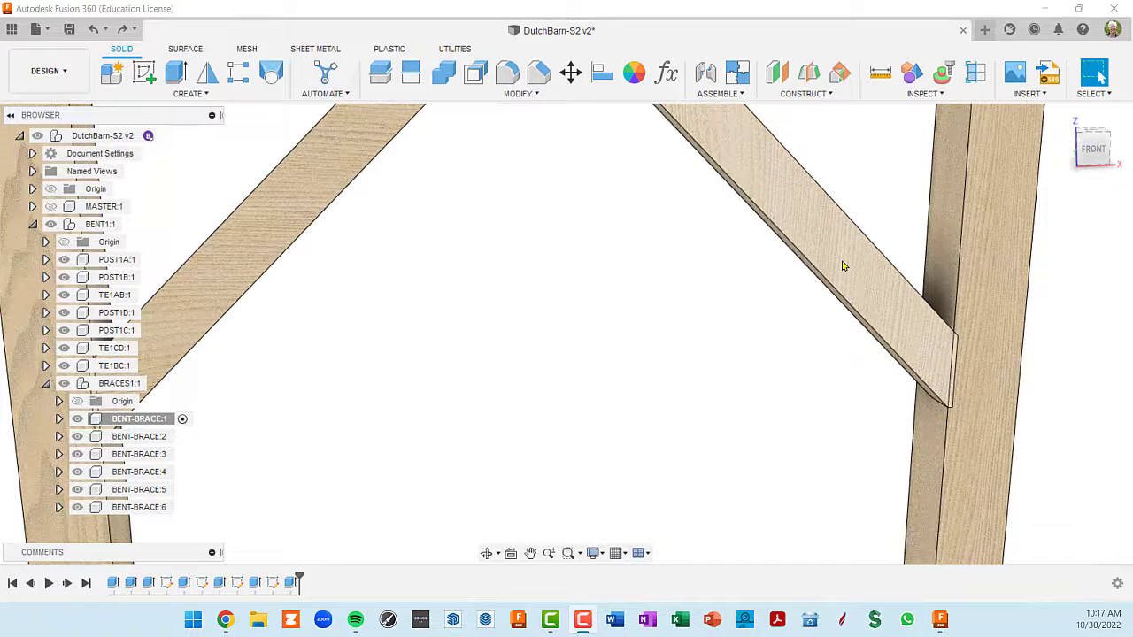
middle_drag(519, 298, 602, 295)
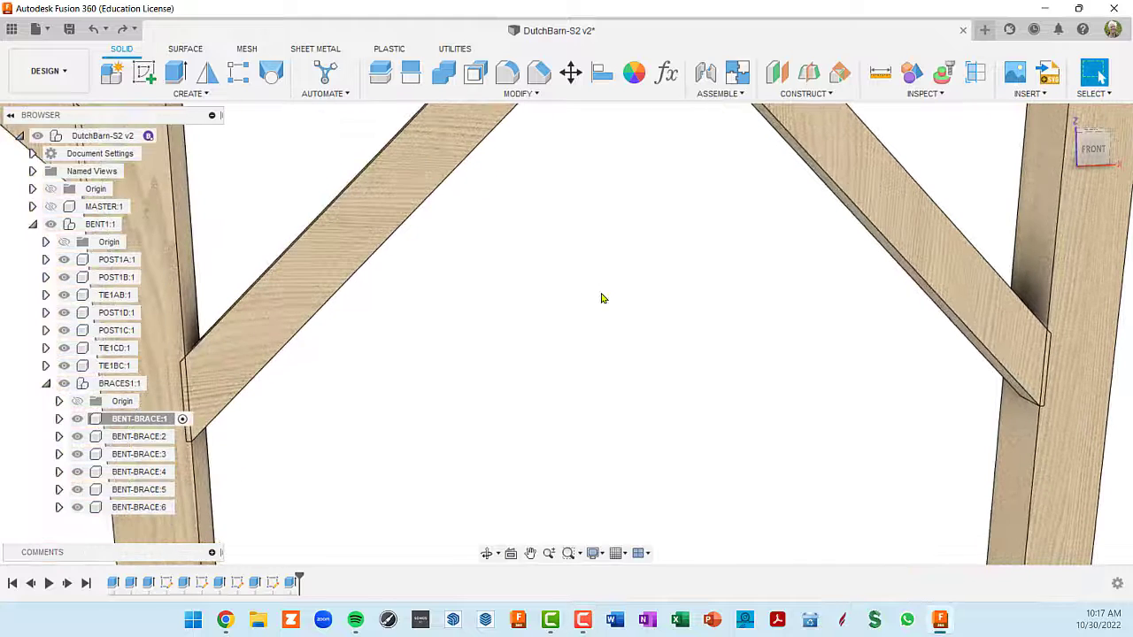
scroll(601, 298, down, 5)
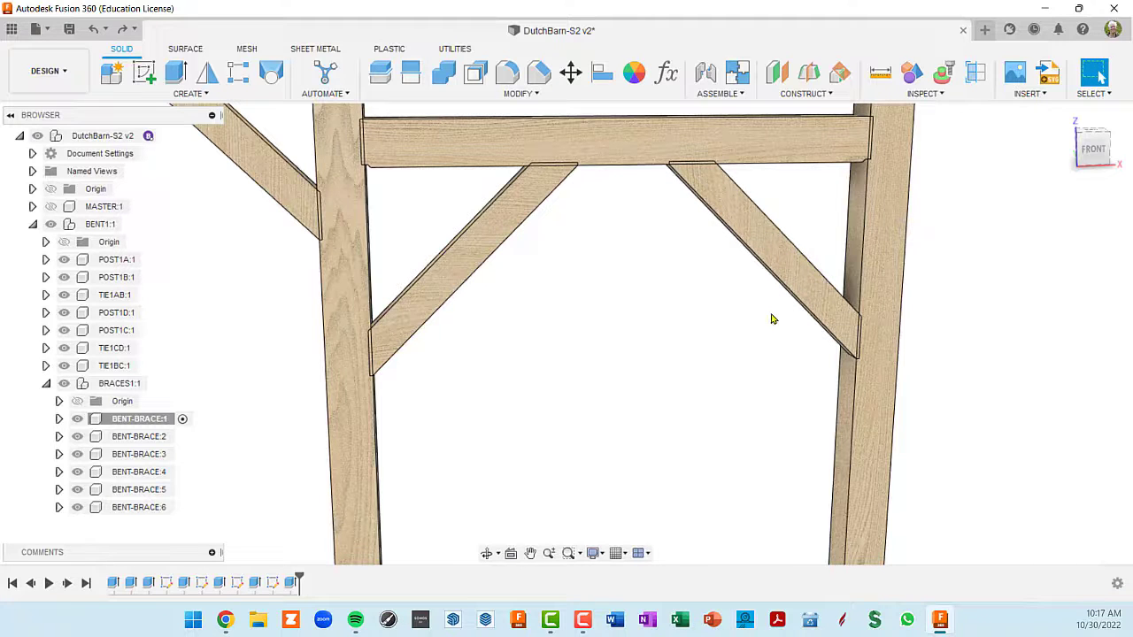
scroll(771, 318, down, 3)
middle_drag(745, 328, 779, 299)
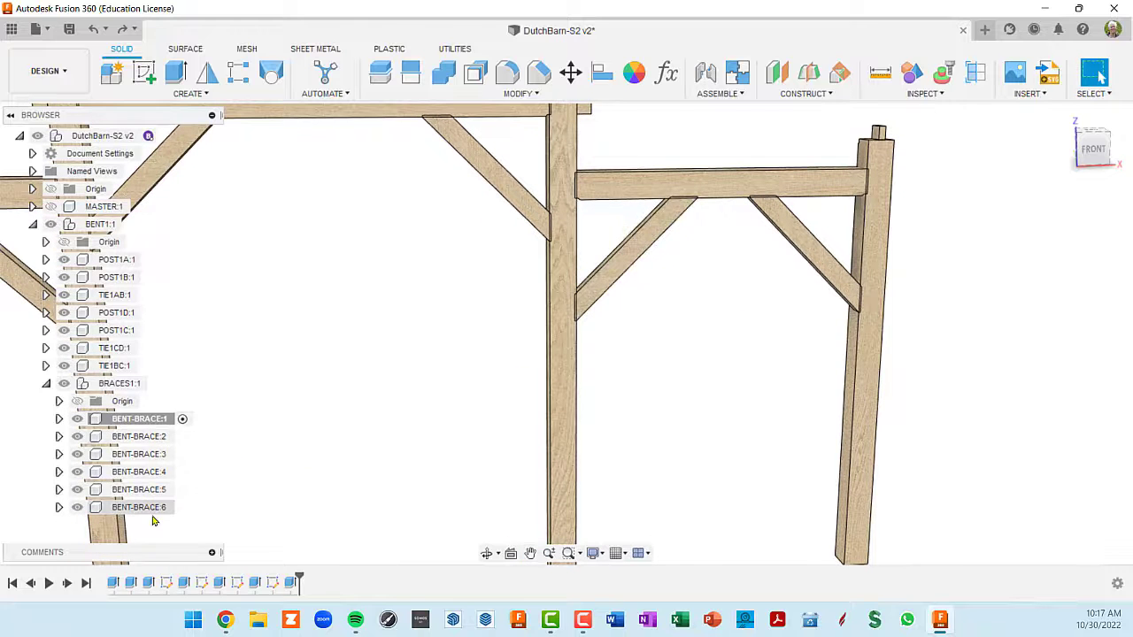
scroll(819, 255, up, 2)
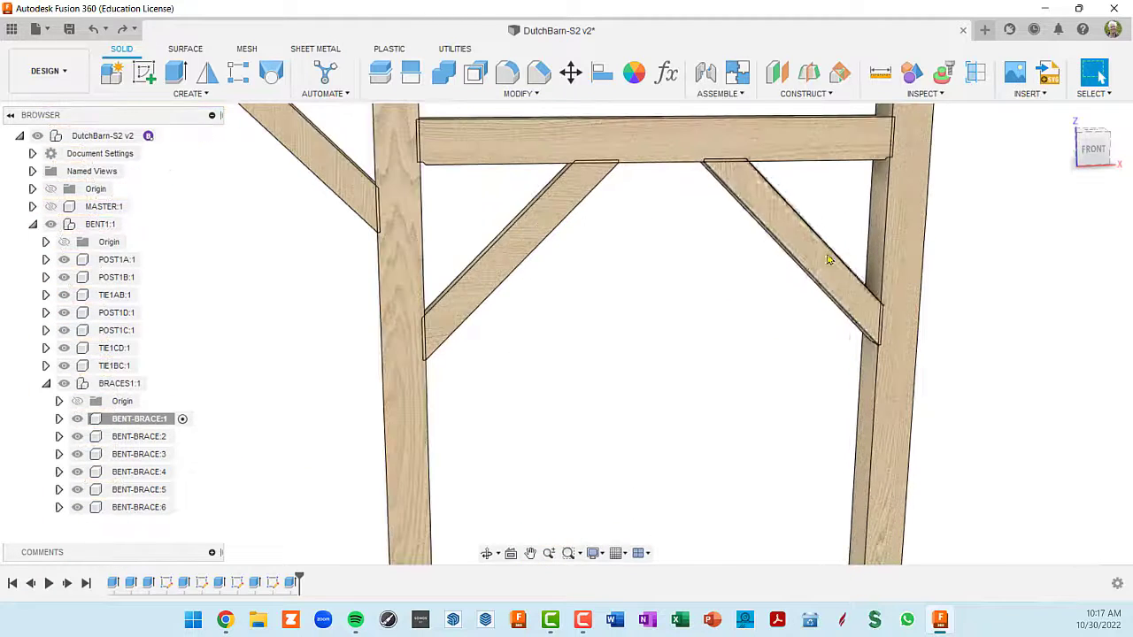
scroll(808, 258, up, 2)
scroll(805, 256, up, 2)
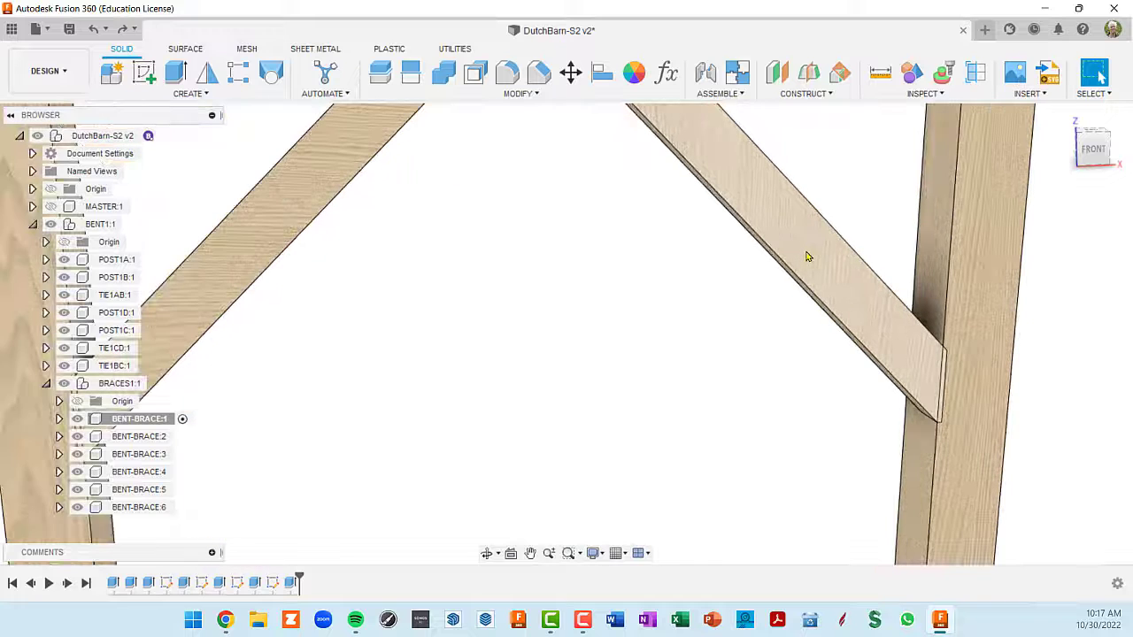
scroll(806, 257, down, 2)
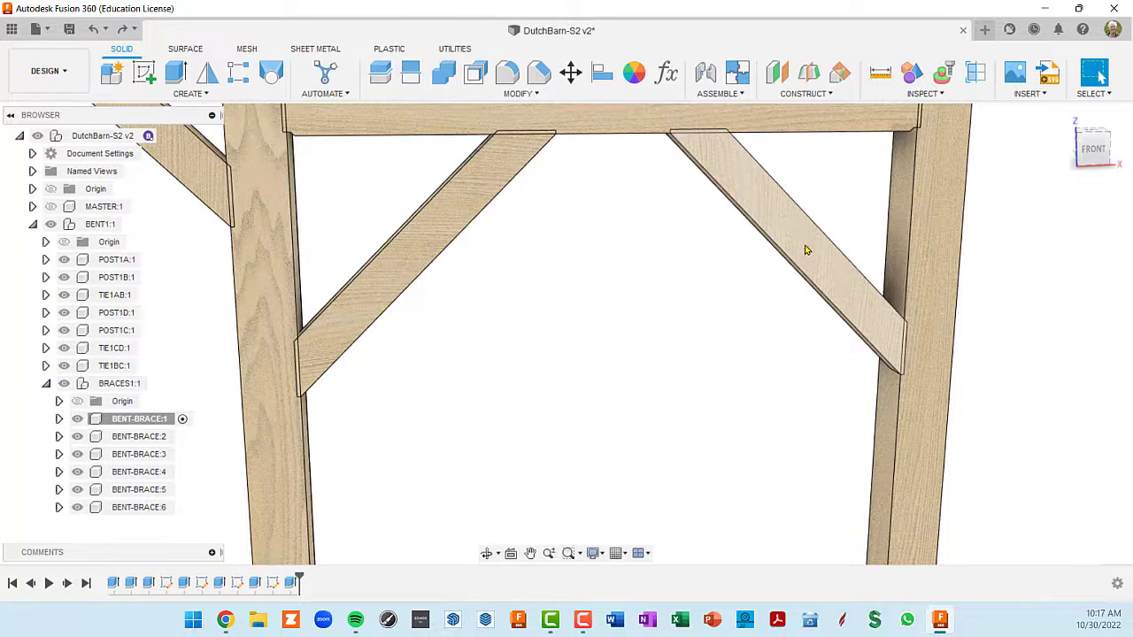
- Rotate the outermost brace's wood texture to a Y angle of -45 degrees with Texture Map Controls
right_click(805, 251)
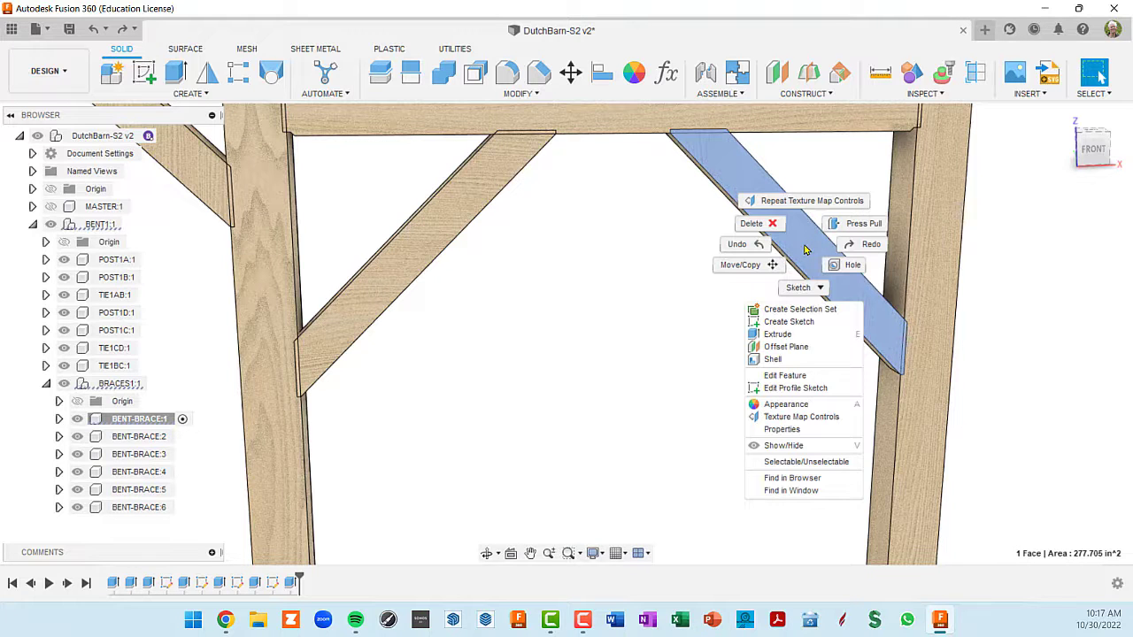
click(796, 420)
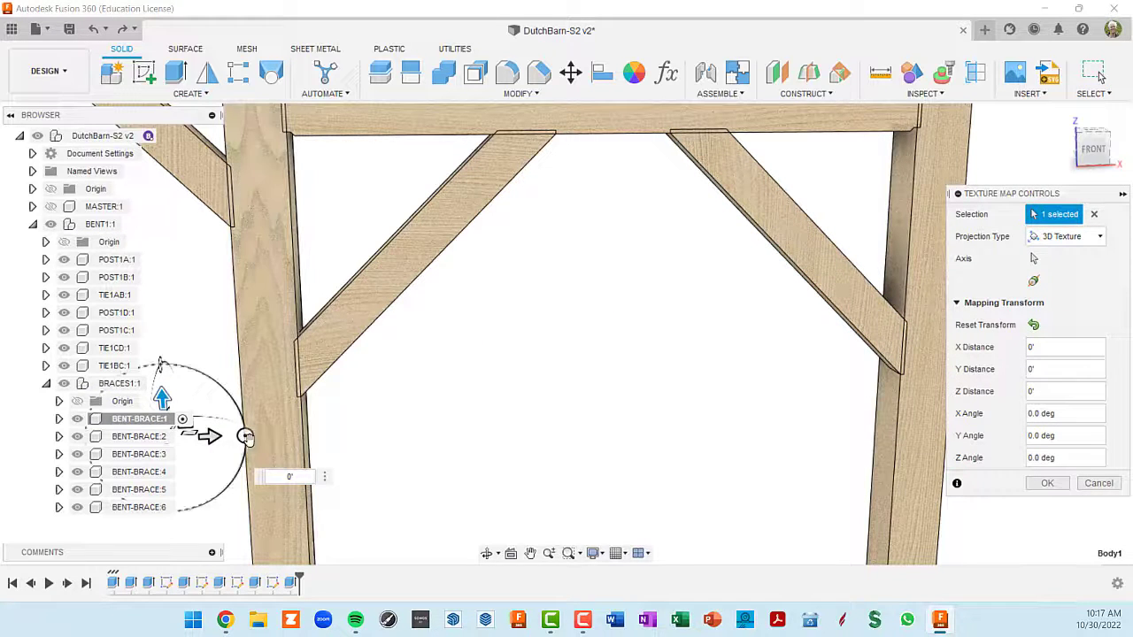
drag(242, 434, 232, 383)
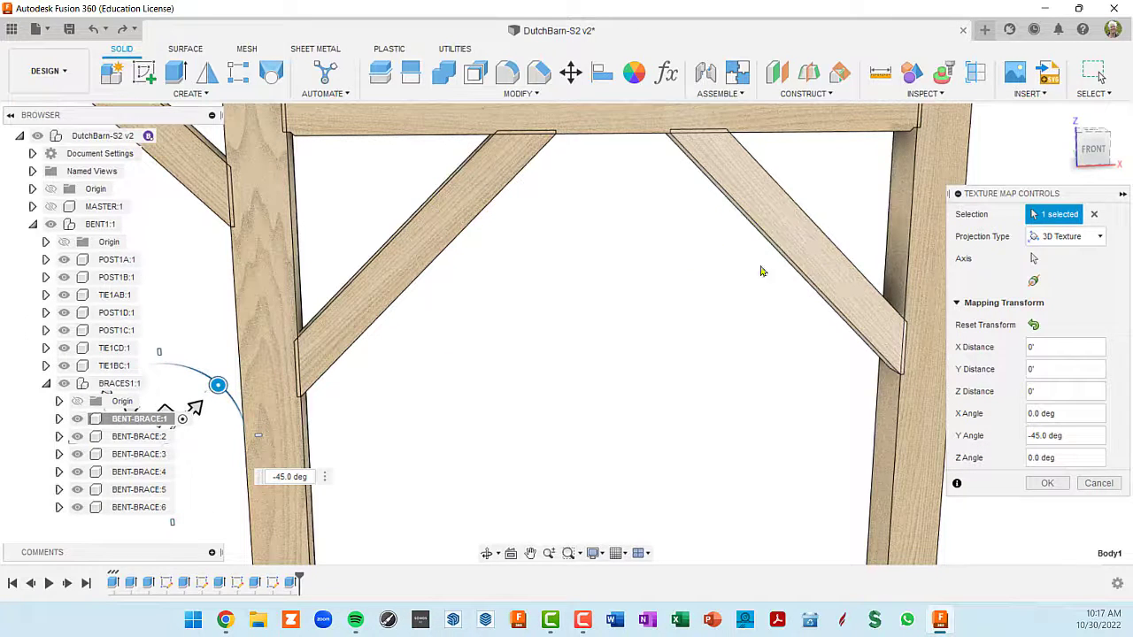
middle_drag(569, 292, 709, 326)
scroll(617, 322, down, 2)
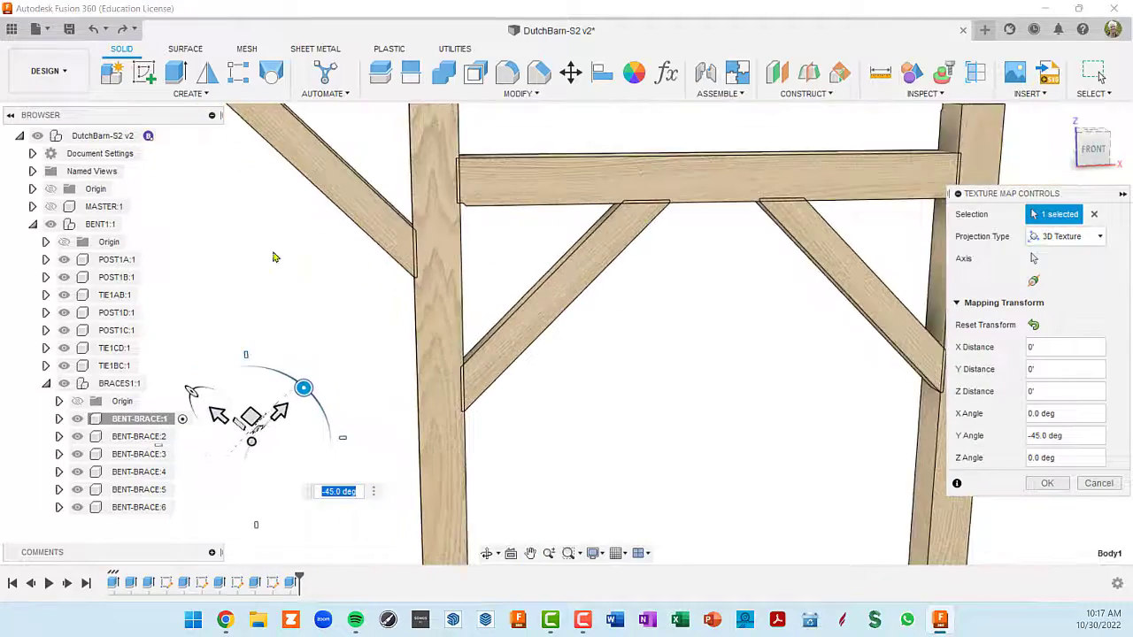
scroll(278, 258, down, 3)
middle_drag(301, 262, 354, 200)
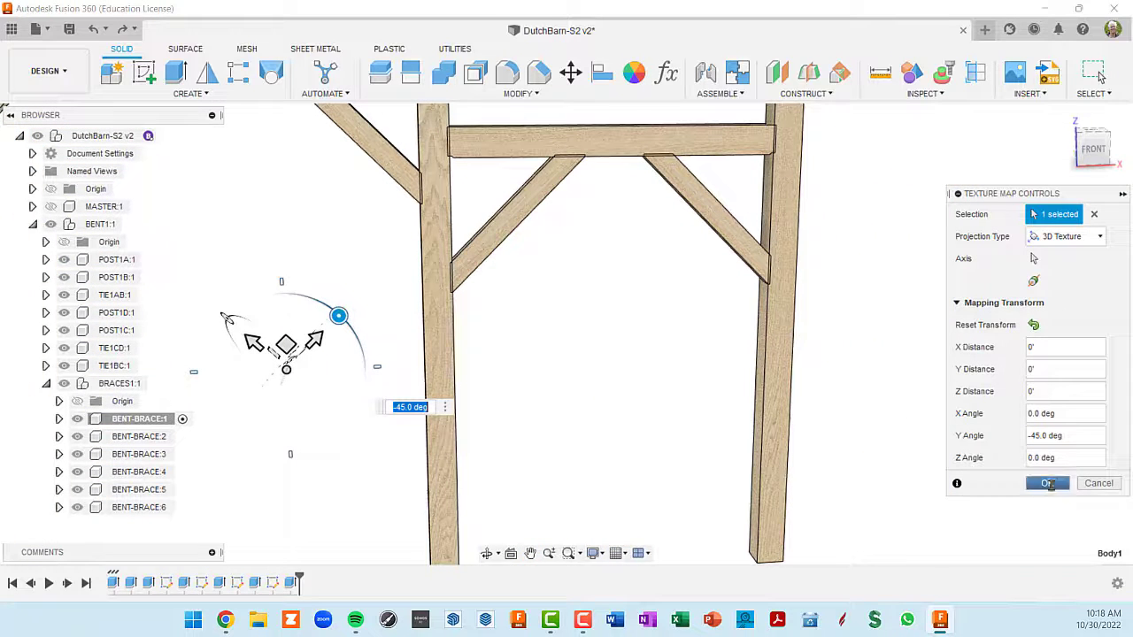
click(1048, 483)
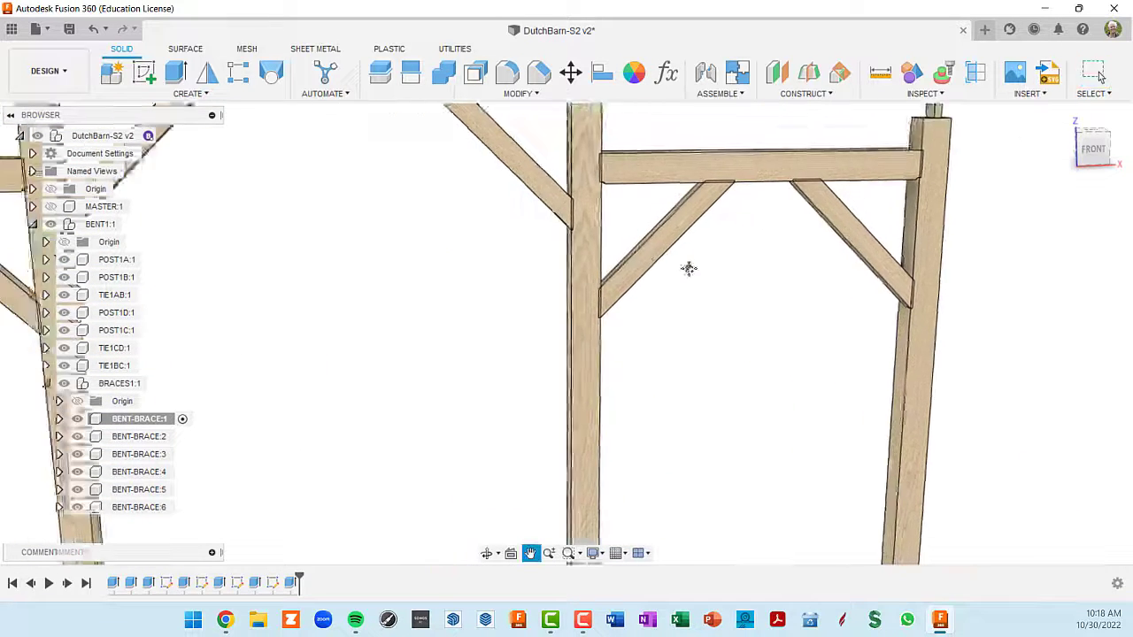